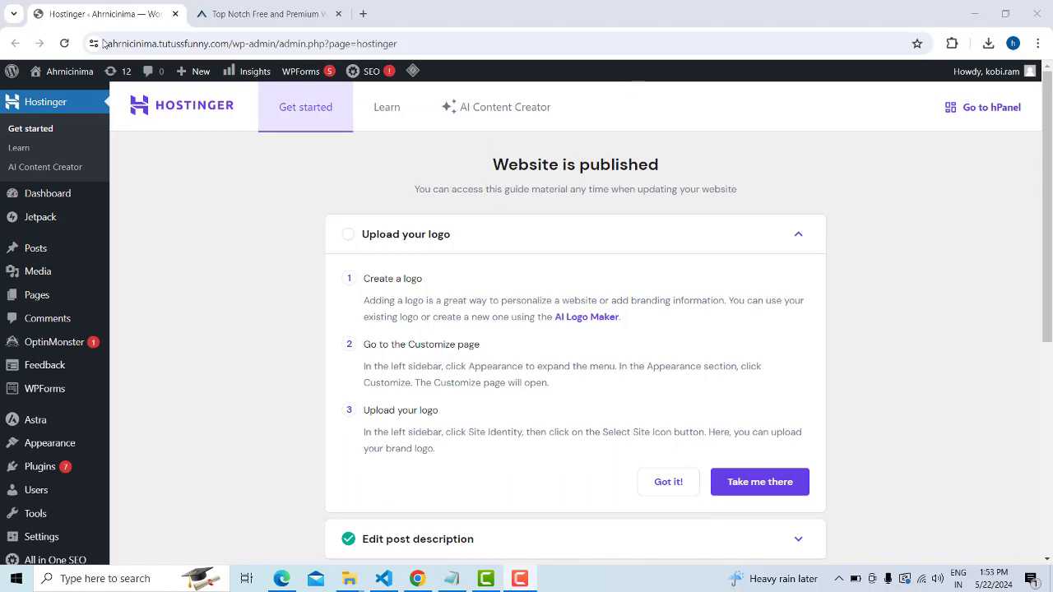
Copy the site's base address from the WordPress admin address bar
scroll(847, 295, down, 5)
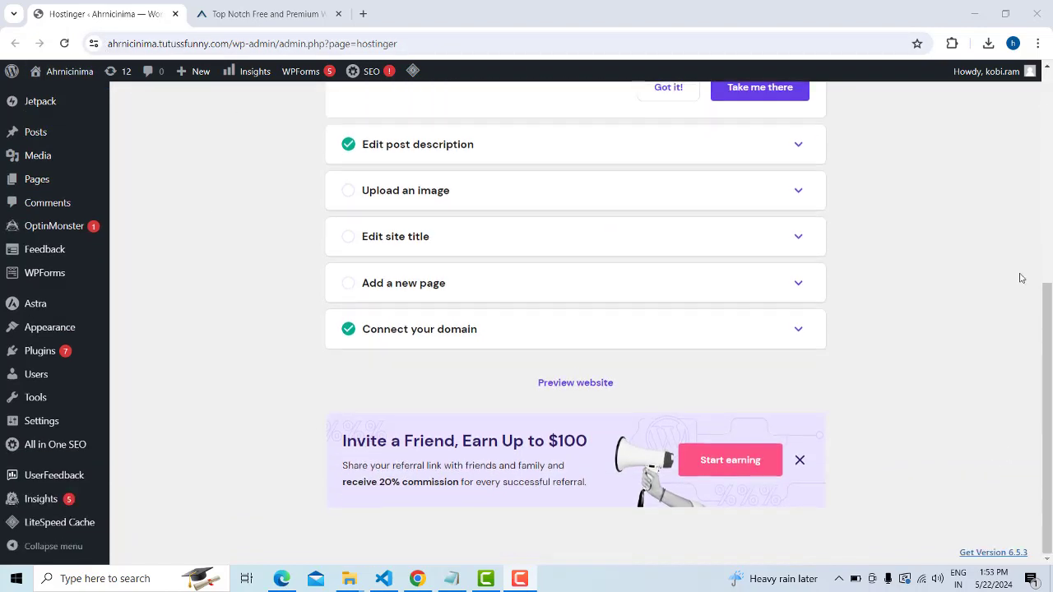
scroll(1021, 277, up, 5)
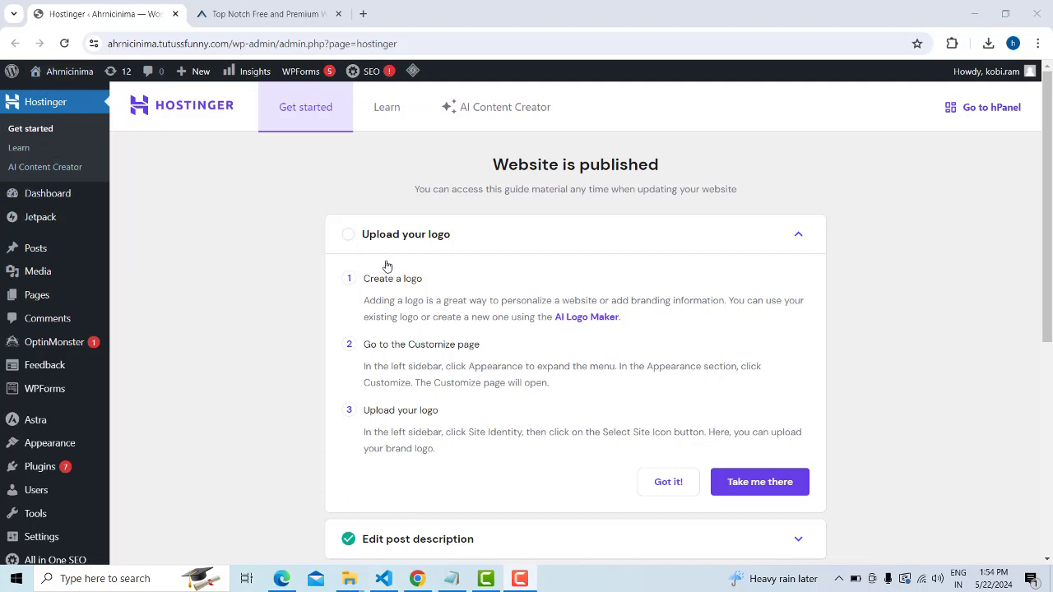
scroll(51, 489, down, 1)
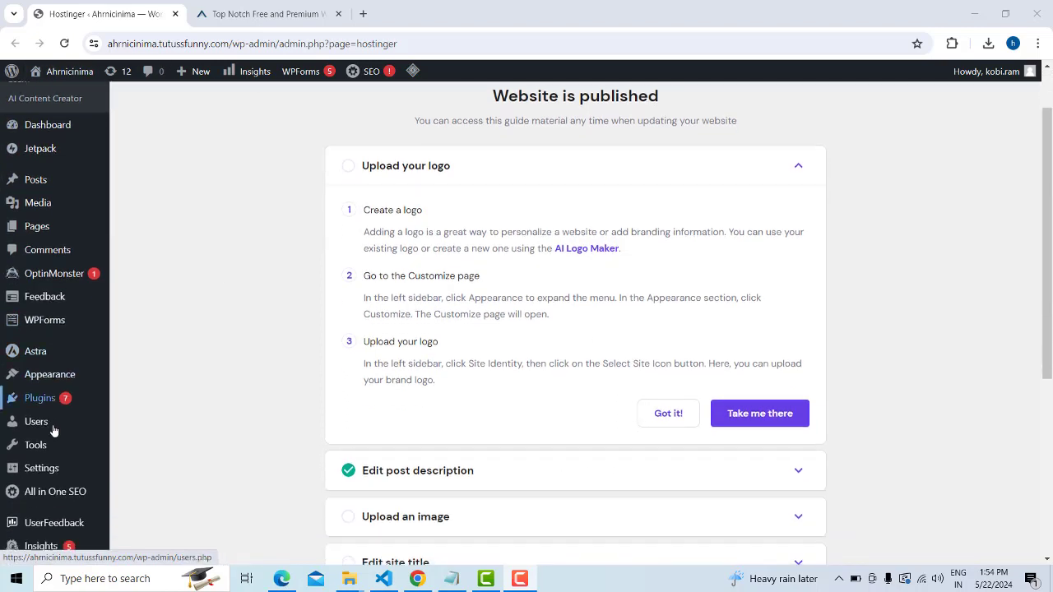
mouse_move(51, 375)
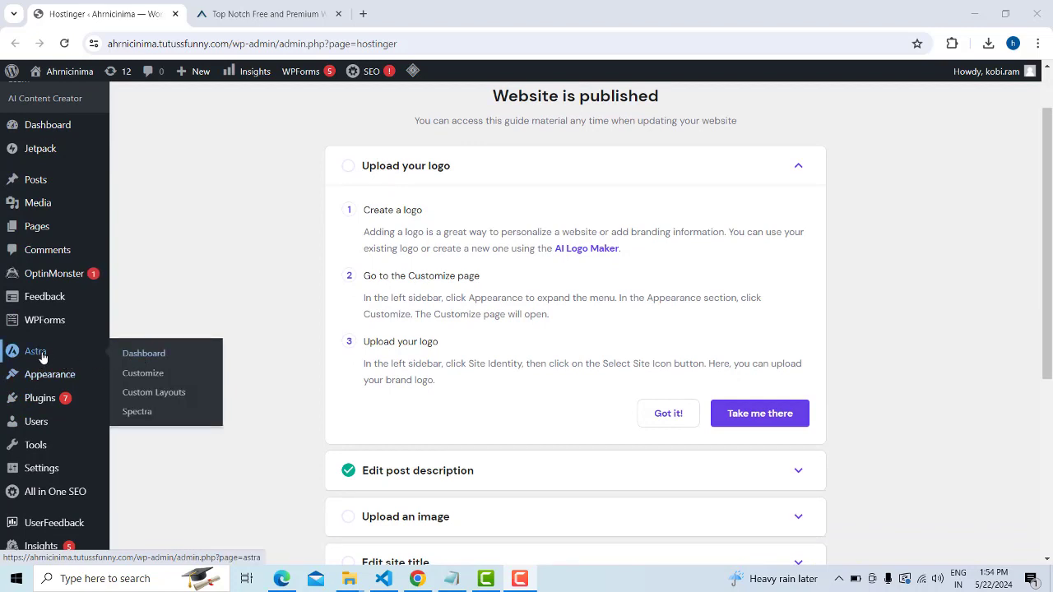
right_click(42, 354)
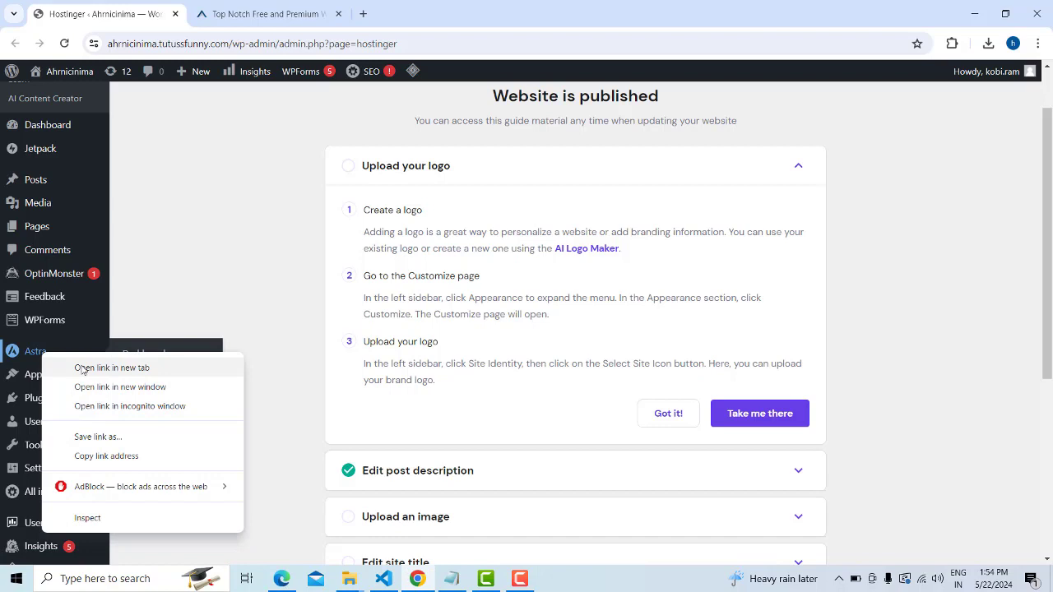
click(231, 46)
click(260, 43)
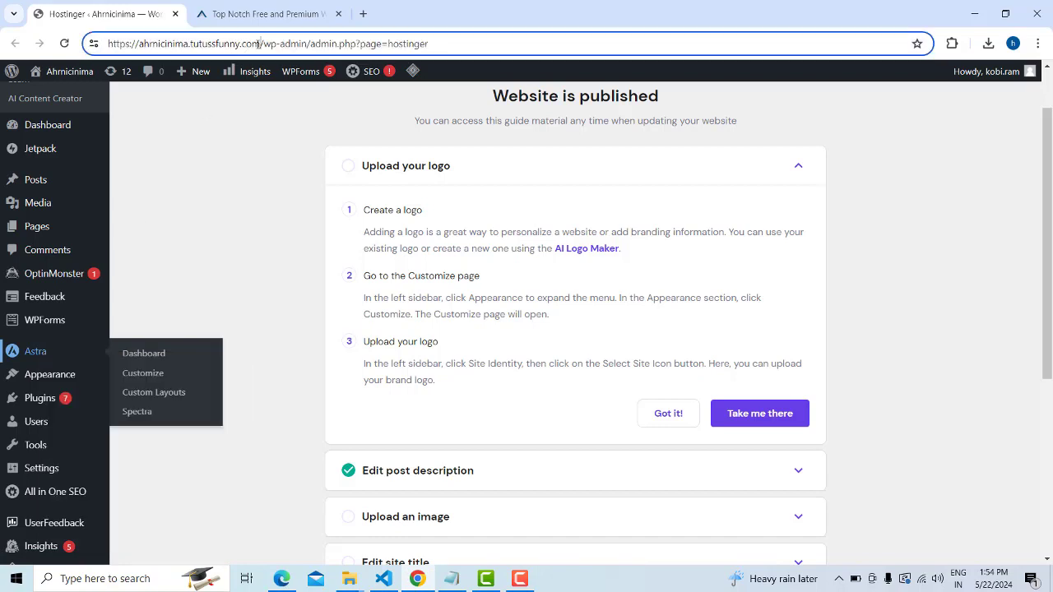
key(shift+Home)
key(ctrl+c)
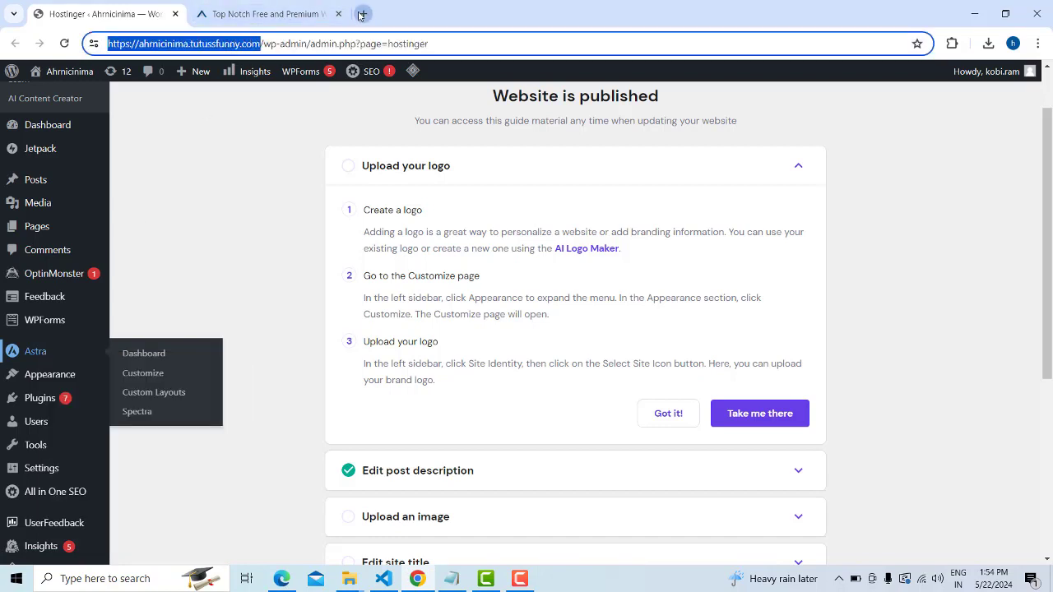
Load the Ahrnicinima front page in a new tab, then return to the Aarambha Themes tab
click(362, 15)
key(ctrl+v)
key(Return)
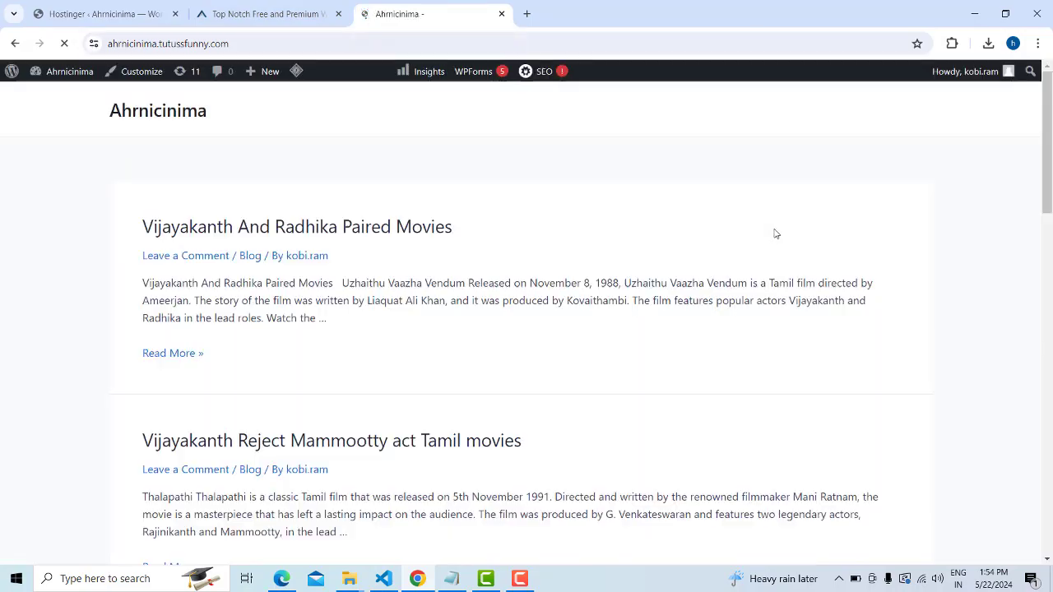
scroll(806, 277, down, 15)
scroll(846, 270, up, 15)
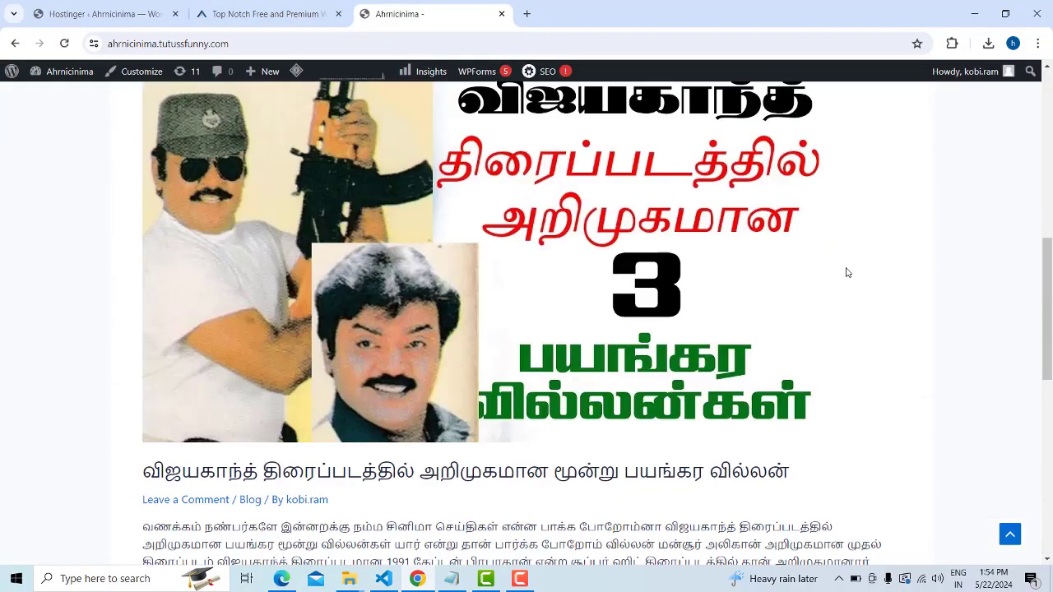
click(267, 11)
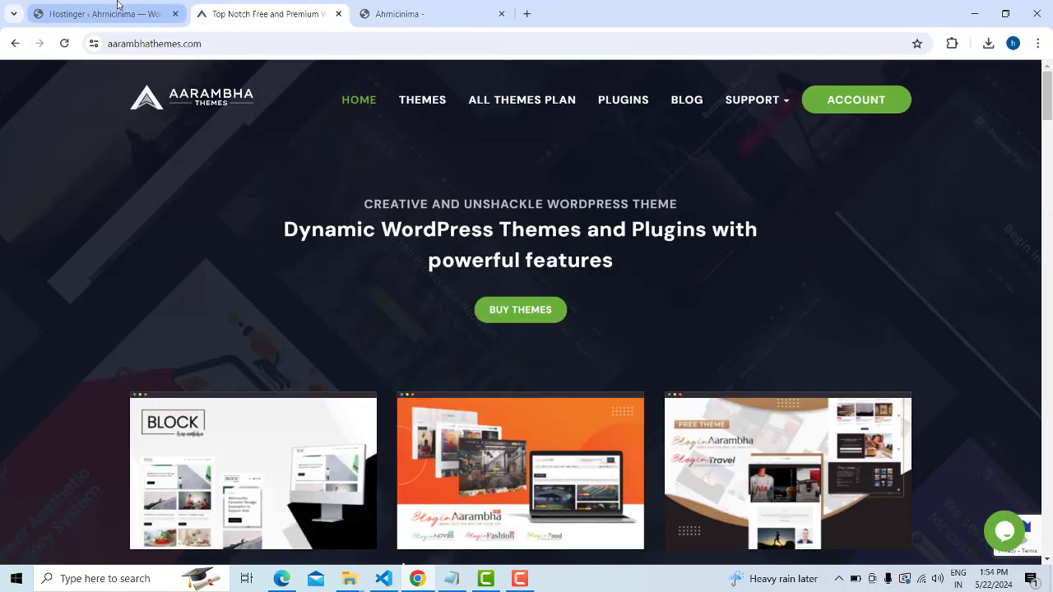
Back on the Aarambha Themes tab, select the page address to reach the themes listing
click(117, 11)
click(267, 14)
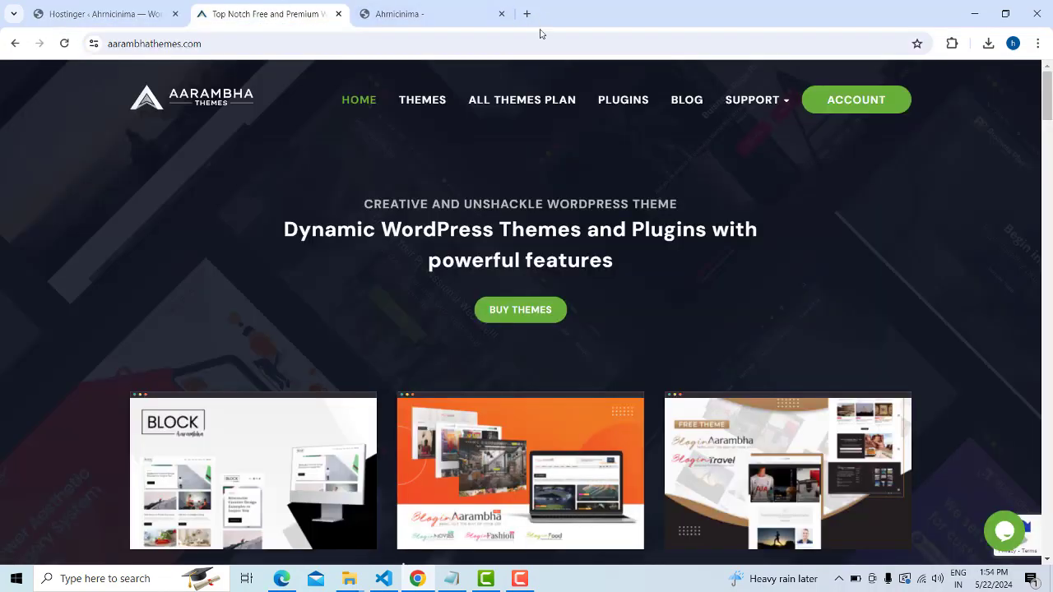
double_click(127, 48)
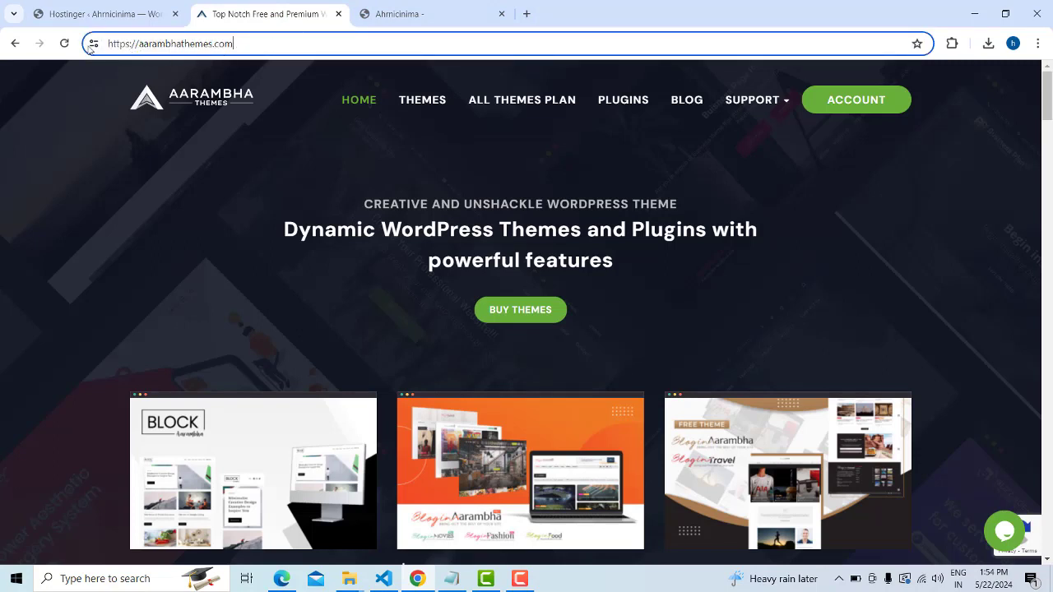
key(ctrl+a)
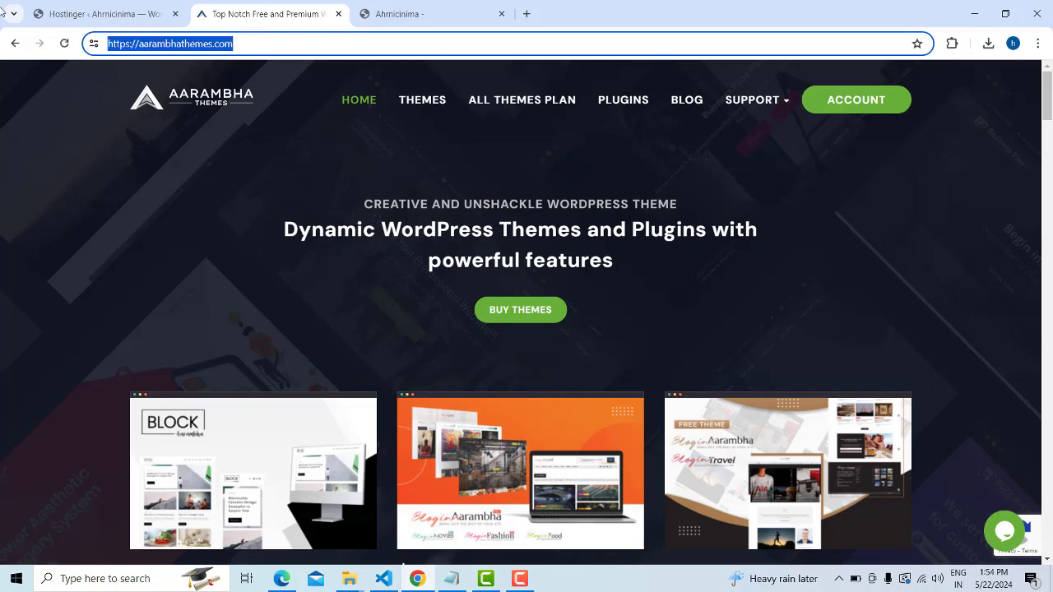
click(827, 187)
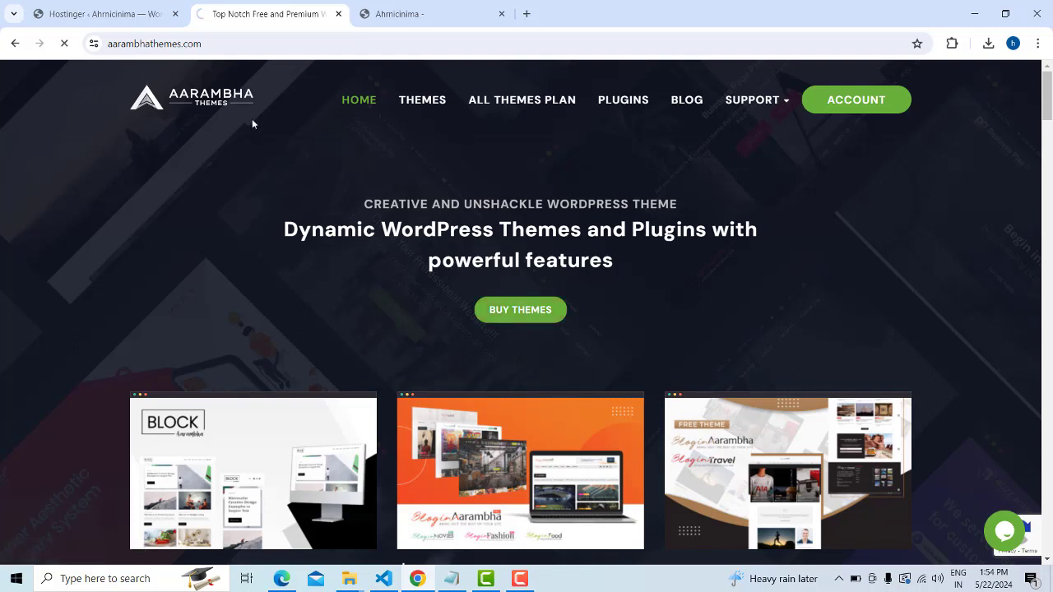
click(110, 44)
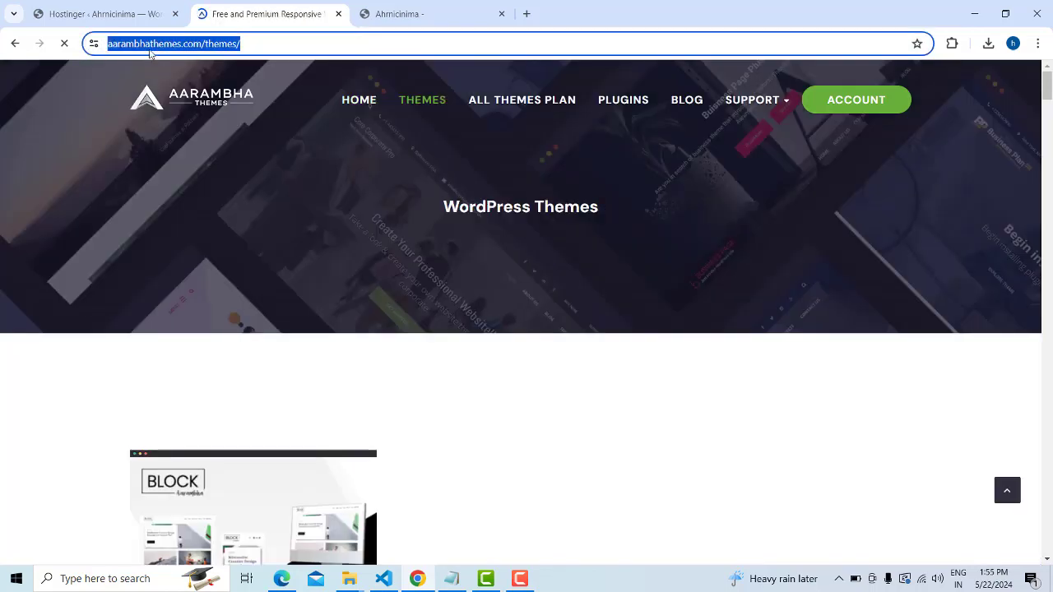
Toggle the theme filter between Free and Pro, ending on free themes only
click(151, 51)
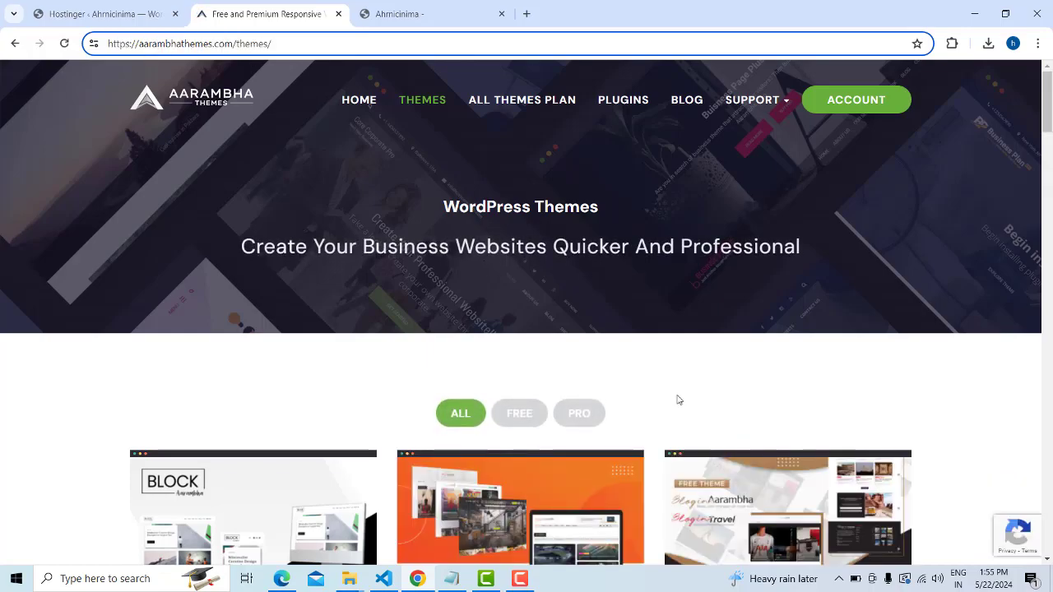
scroll(678, 400, down, 10)
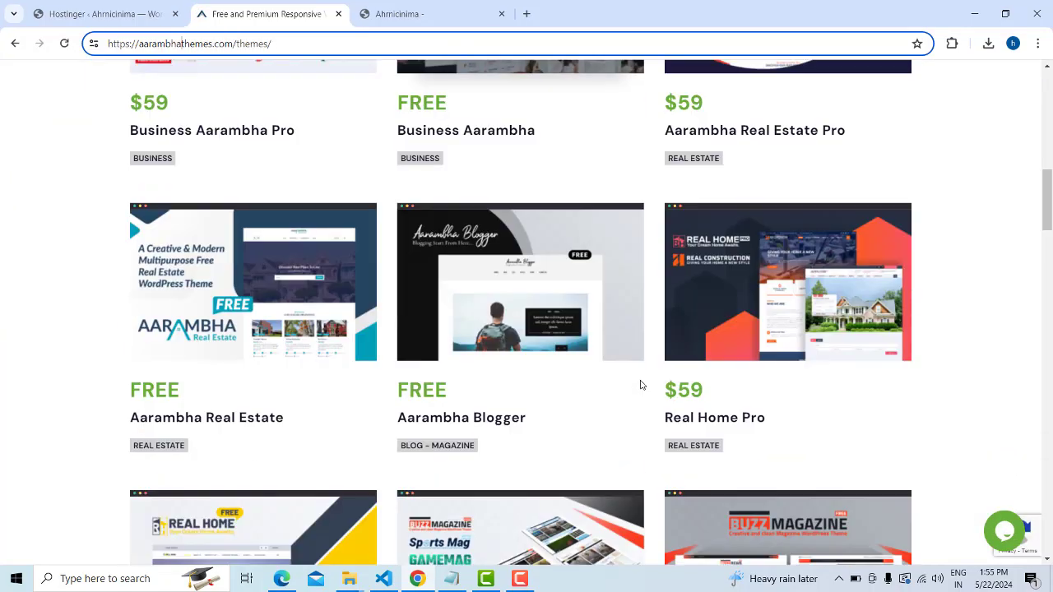
scroll(641, 384, down, 4)
scroll(650, 395, up, 10)
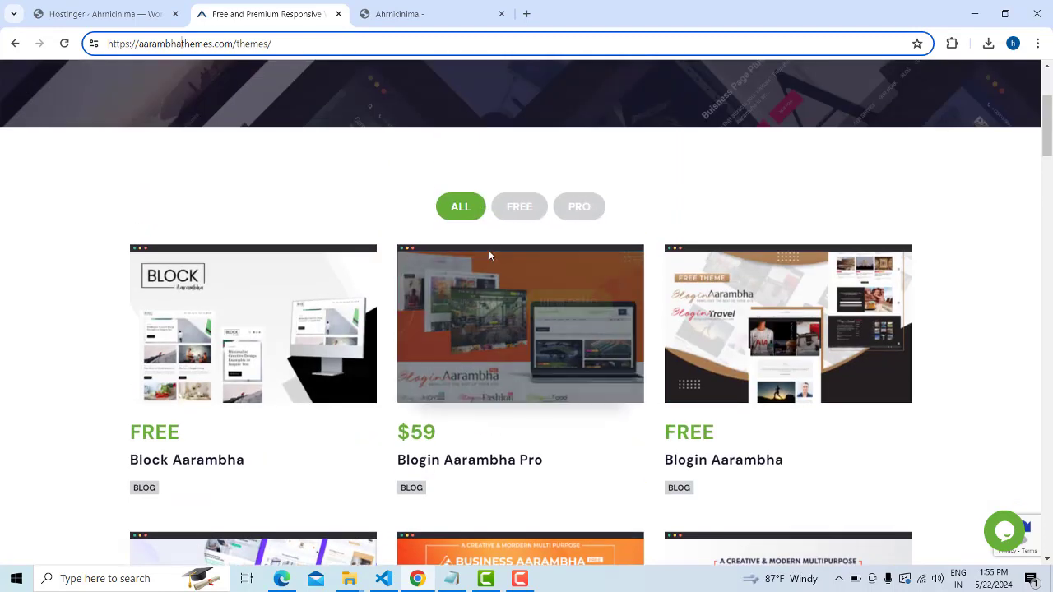
click(515, 209)
click(580, 211)
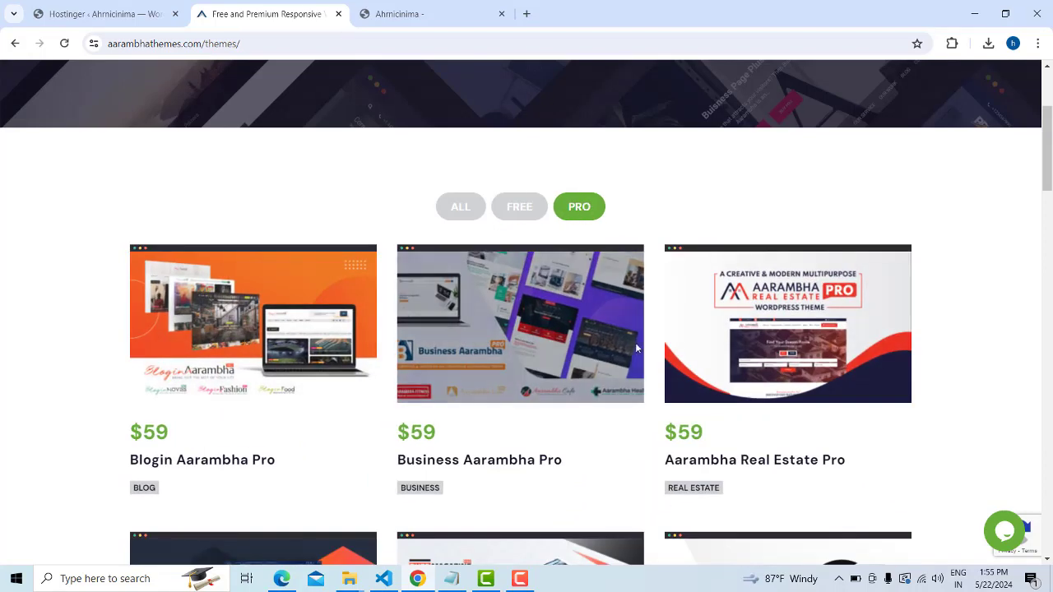
click(526, 213)
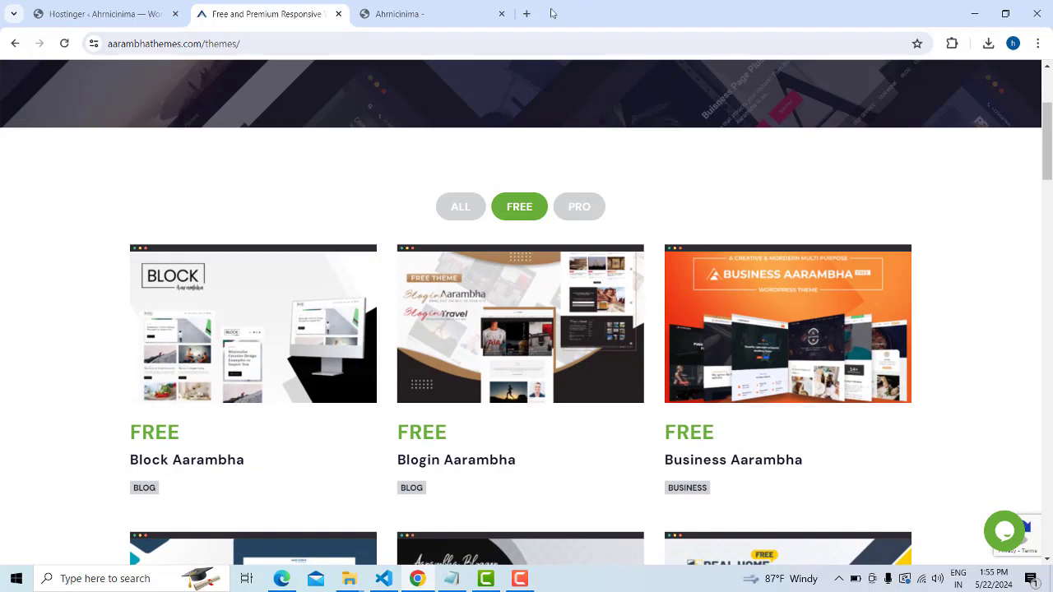
Scroll through the free themes list until the Aarambha Blogger card is in view
mouse_move(366, 463)
scroll(415, 445, down, 1)
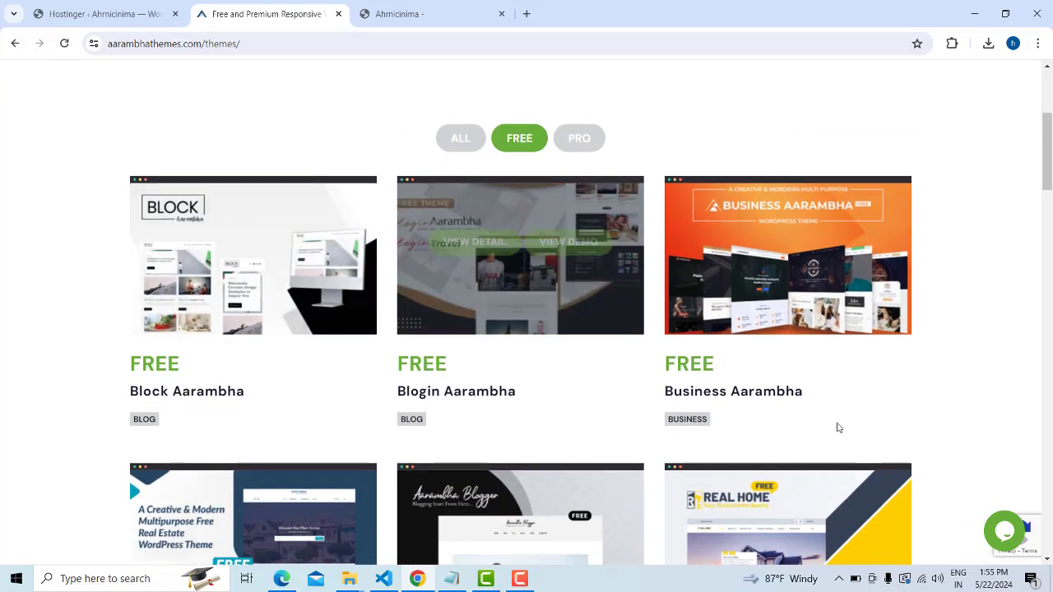
scroll(740, 404, down, 2)
scroll(740, 399, down, 4)
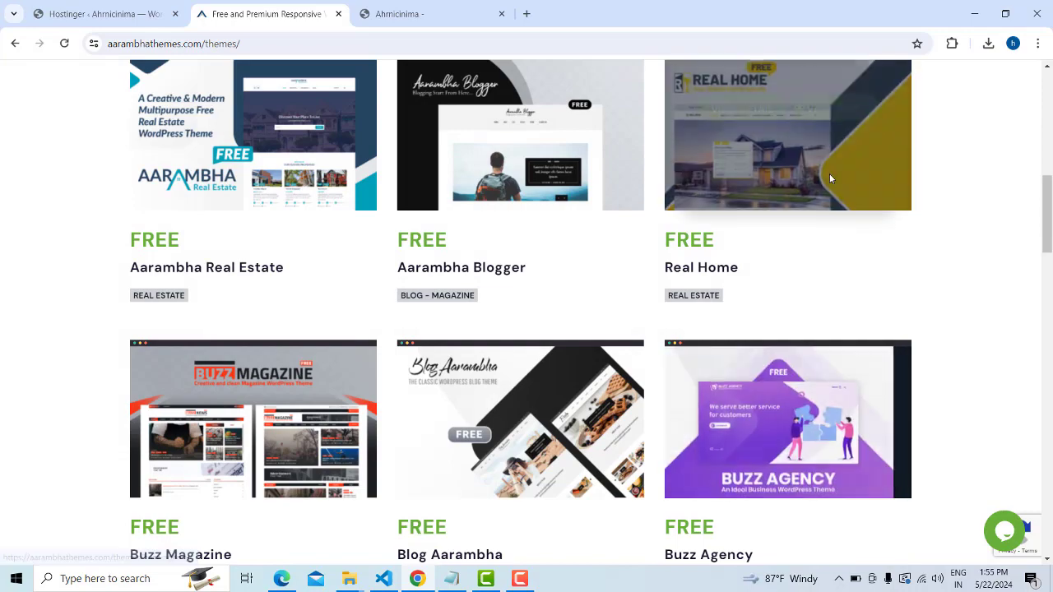
mouse_move(834, 180)
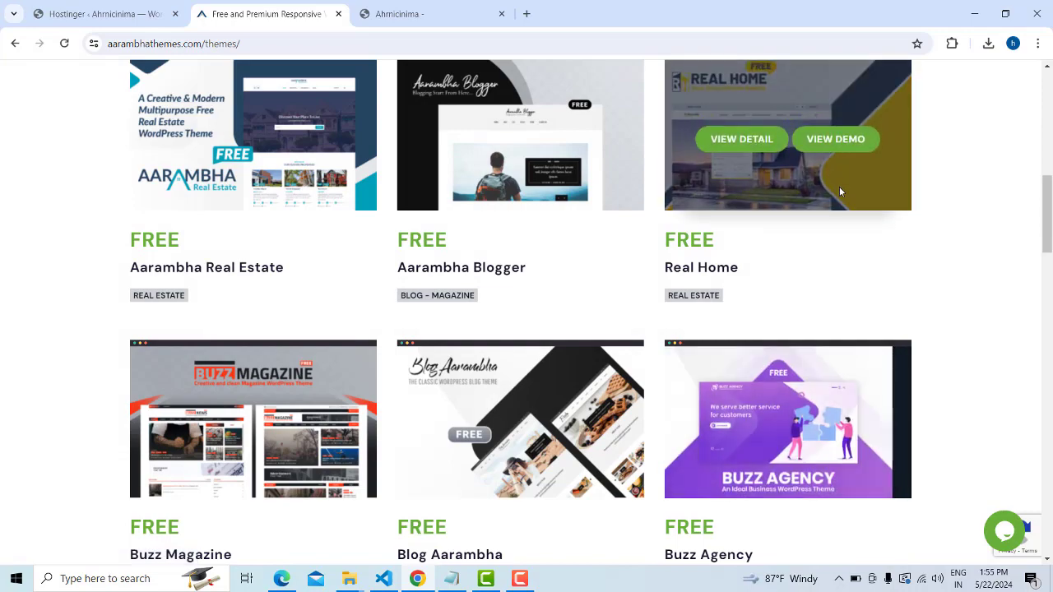
scroll(840, 192, down, 3)
mouse_move(865, 219)
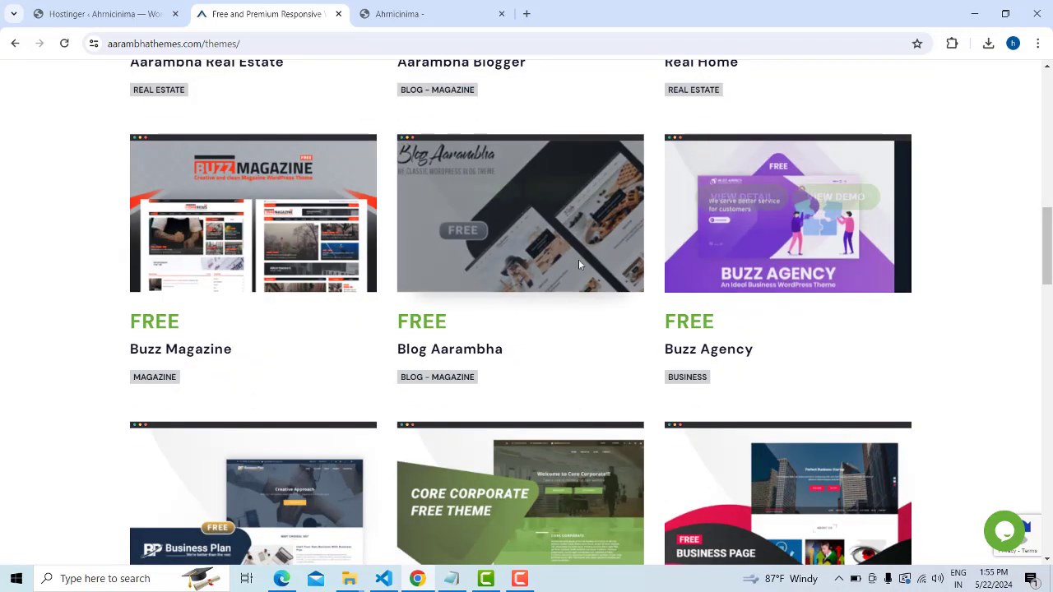
scroll(766, 259, down, 3)
mouse_move(770, 269)
scroll(771, 269, down, 1)
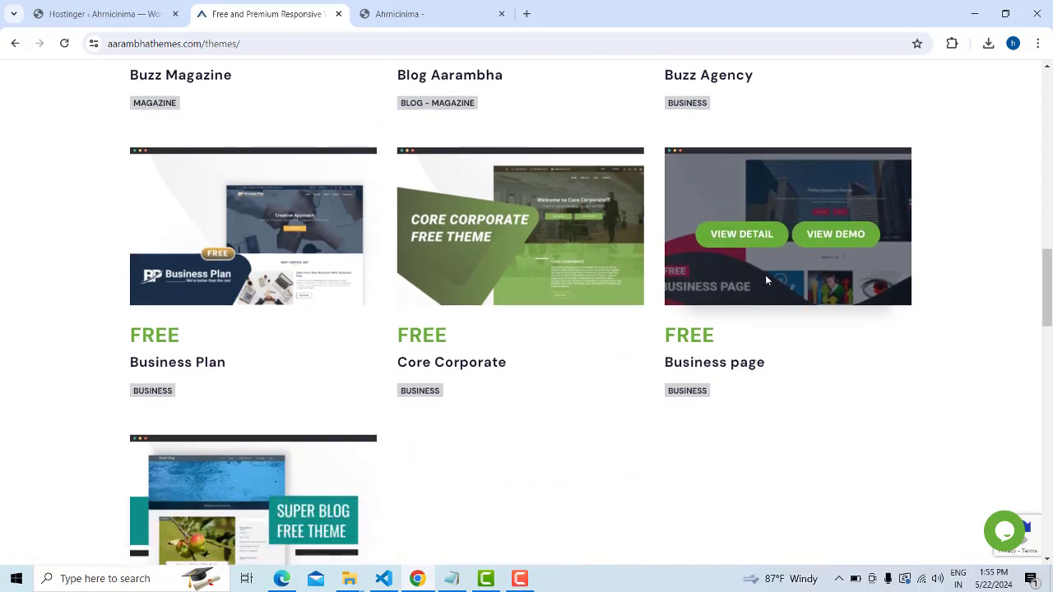
scroll(765, 281, down, 1)
mouse_move(547, 194)
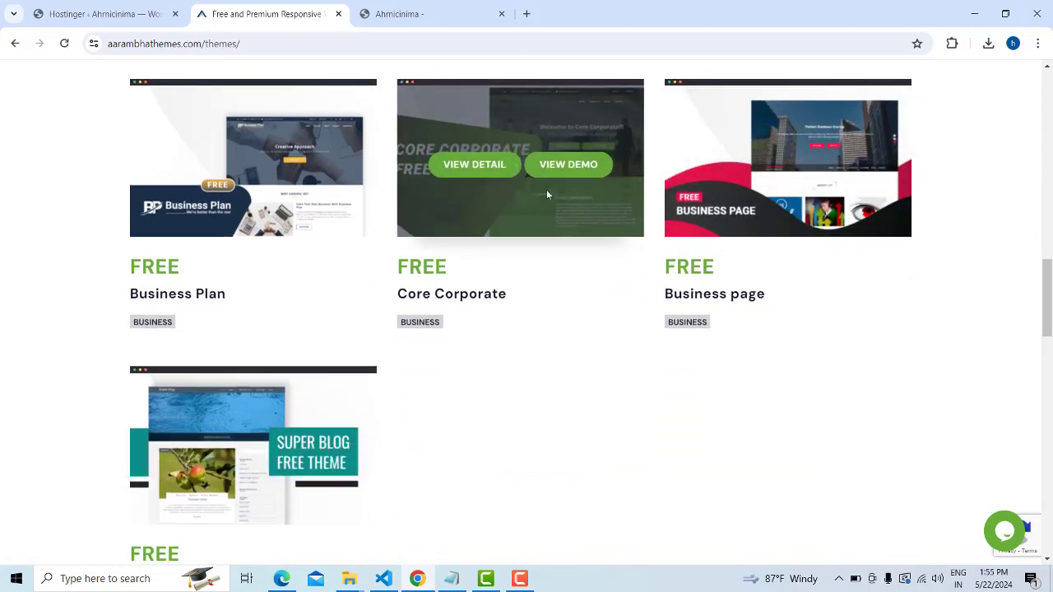
scroll(572, 162, down, 2)
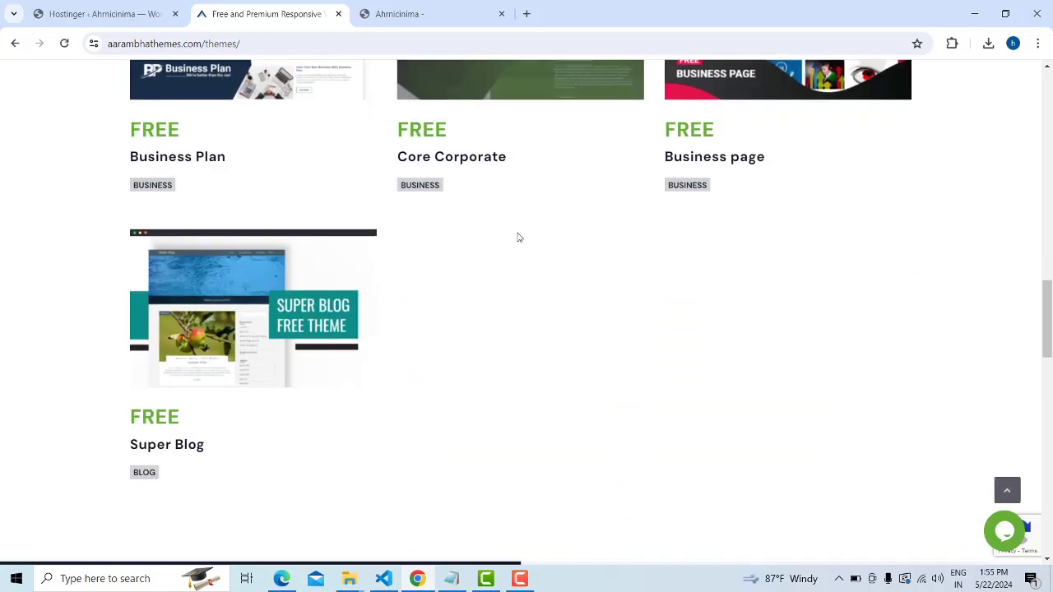
scroll(427, 130, up, 4)
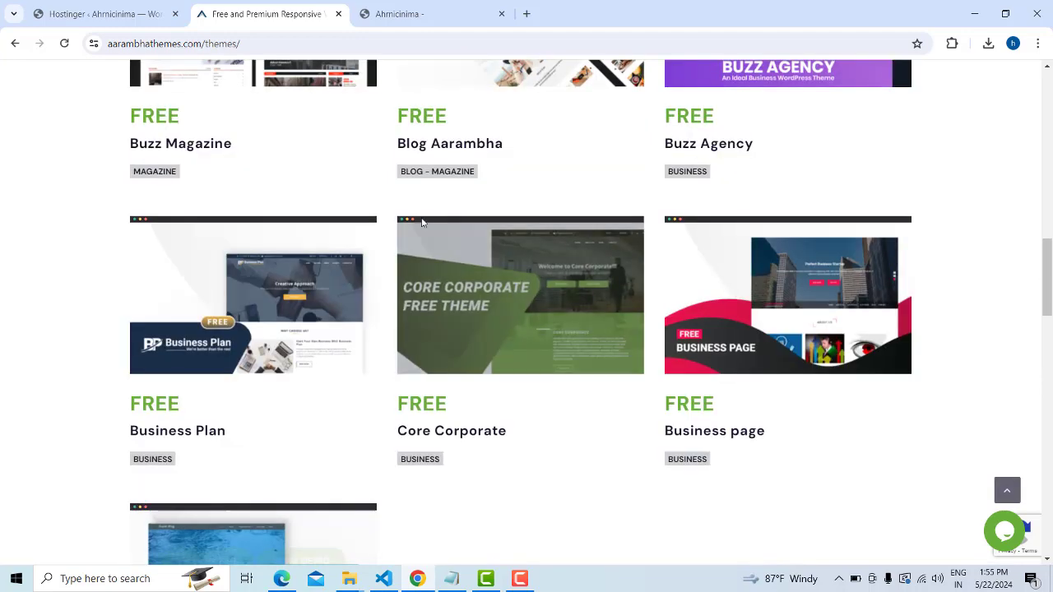
mouse_move(299, 275)
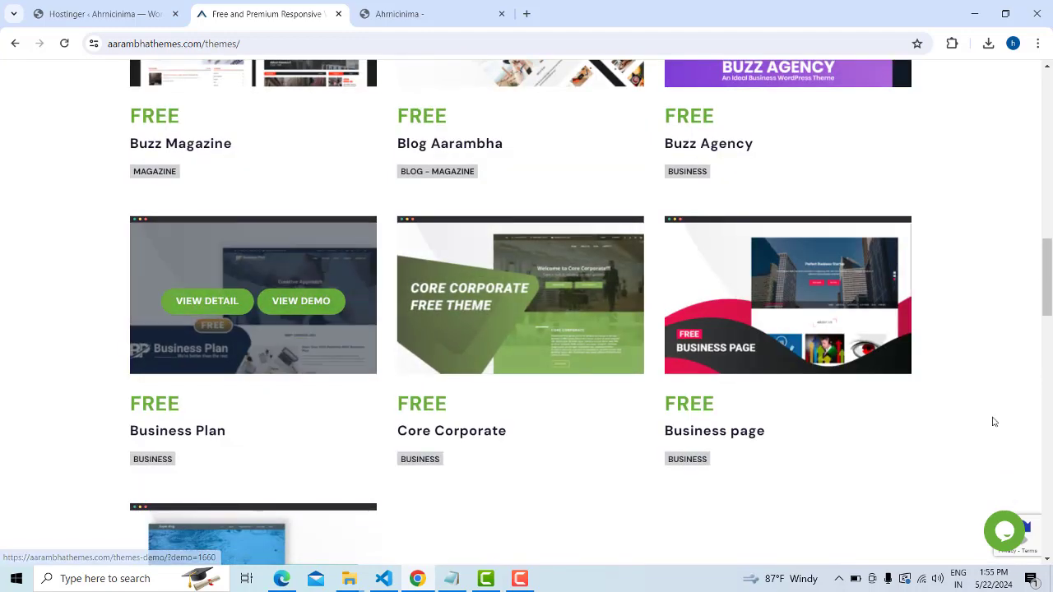
mouse_move(814, 338)
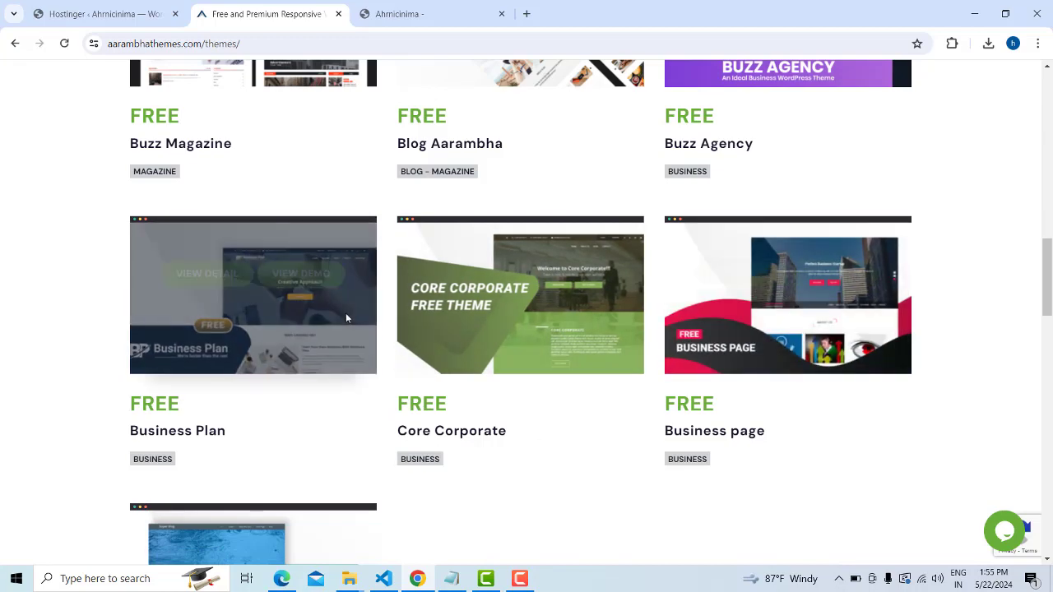
scroll(326, 313, up, 3)
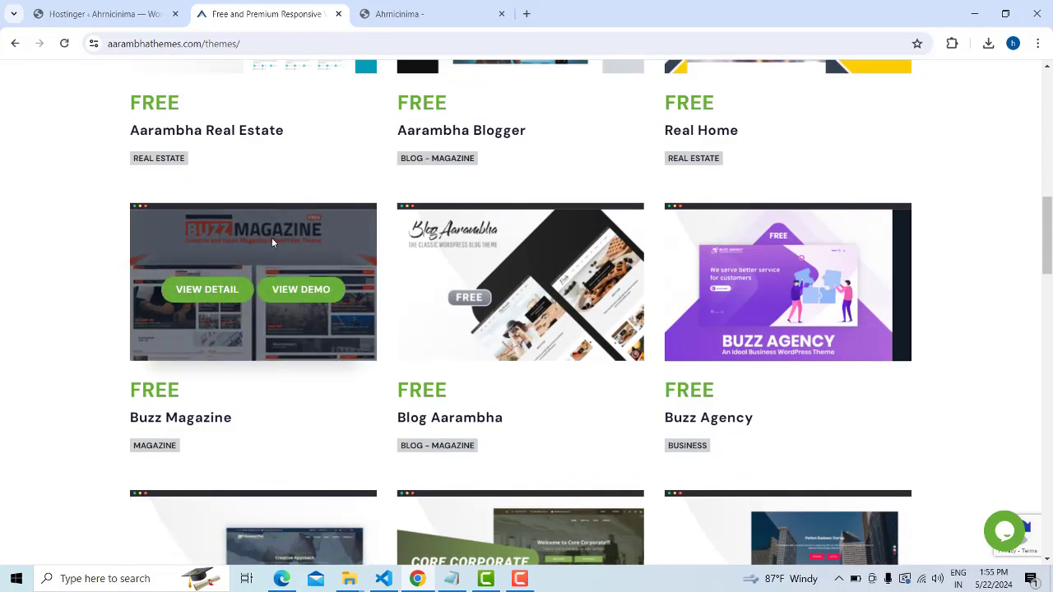
mouse_move(873, 311)
scroll(880, 310, up, 1)
scroll(882, 314, up, 2)
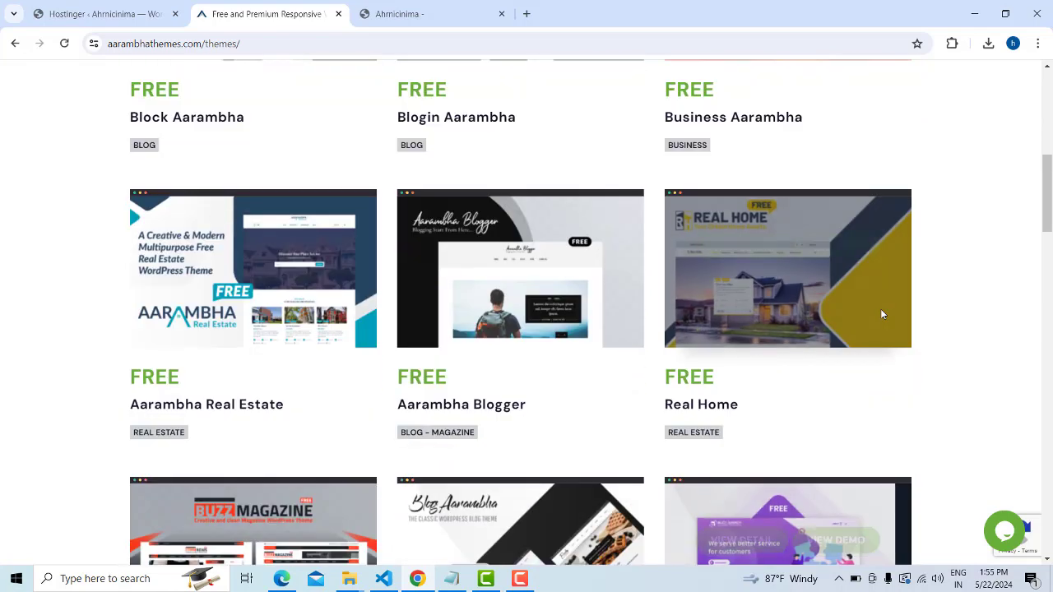
scroll(883, 313, down, 2)
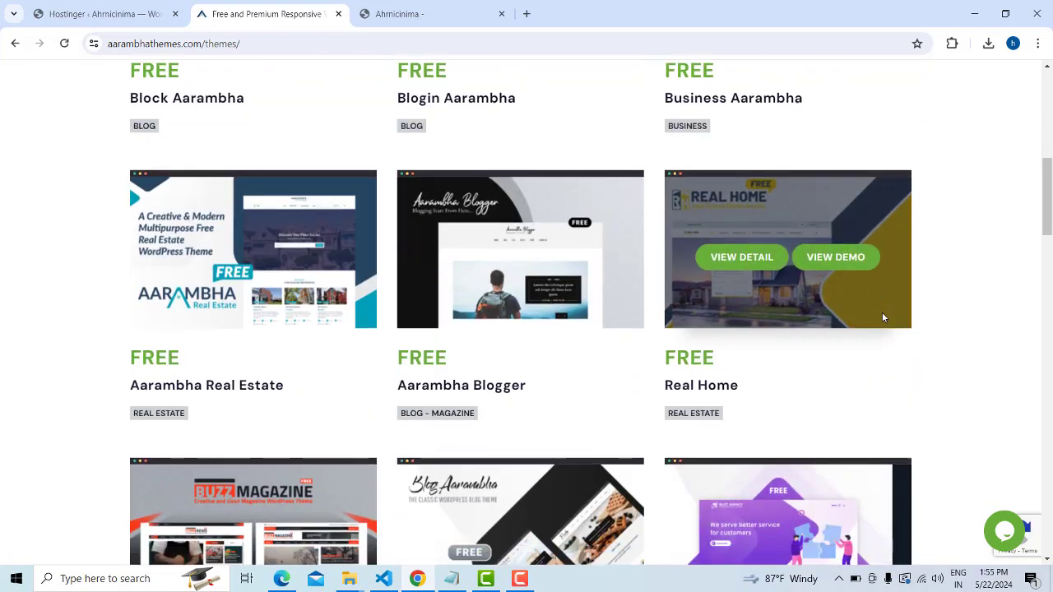
scroll(494, 280, up, 1)
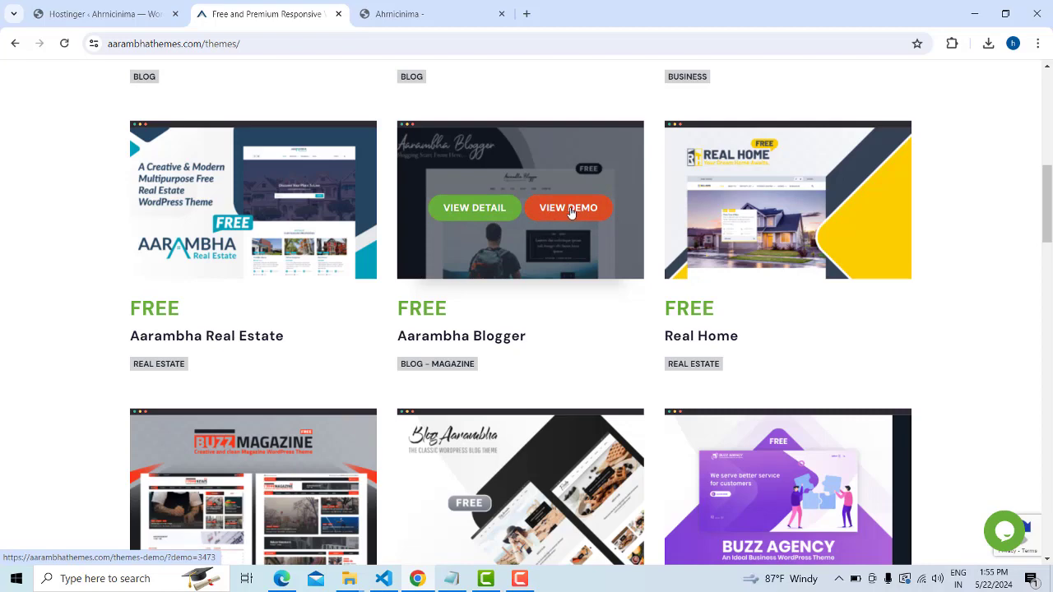
Open the Aarambha Blogger demo in a new tab and switch to it
right_click(570, 211)
click(598, 221)
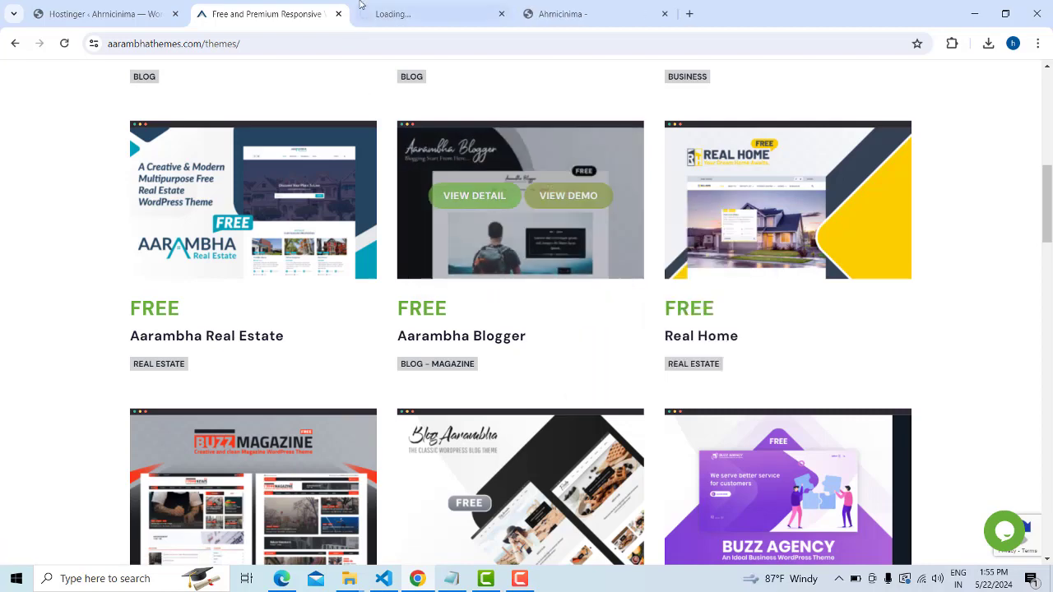
click(395, 7)
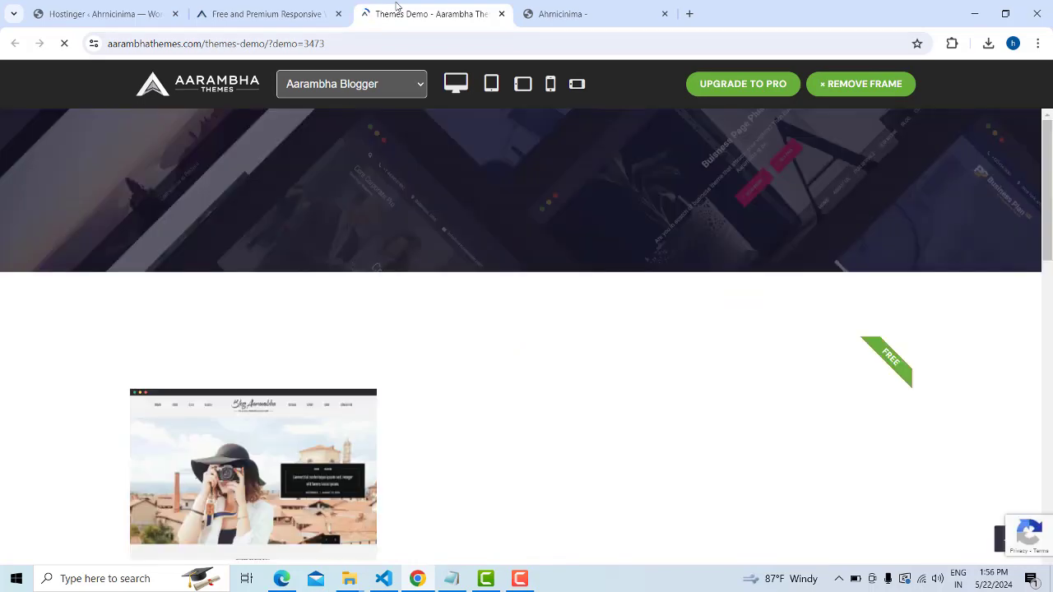
scroll(288, 329, down, 3)
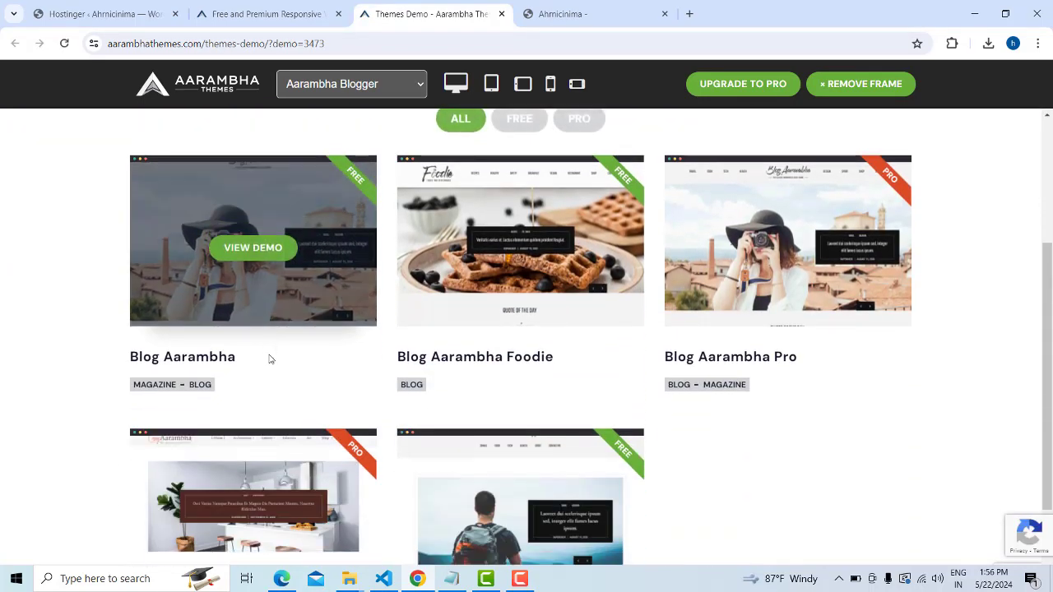
Open the Blog Aarambha live demo in a new tab
right_click(252, 253)
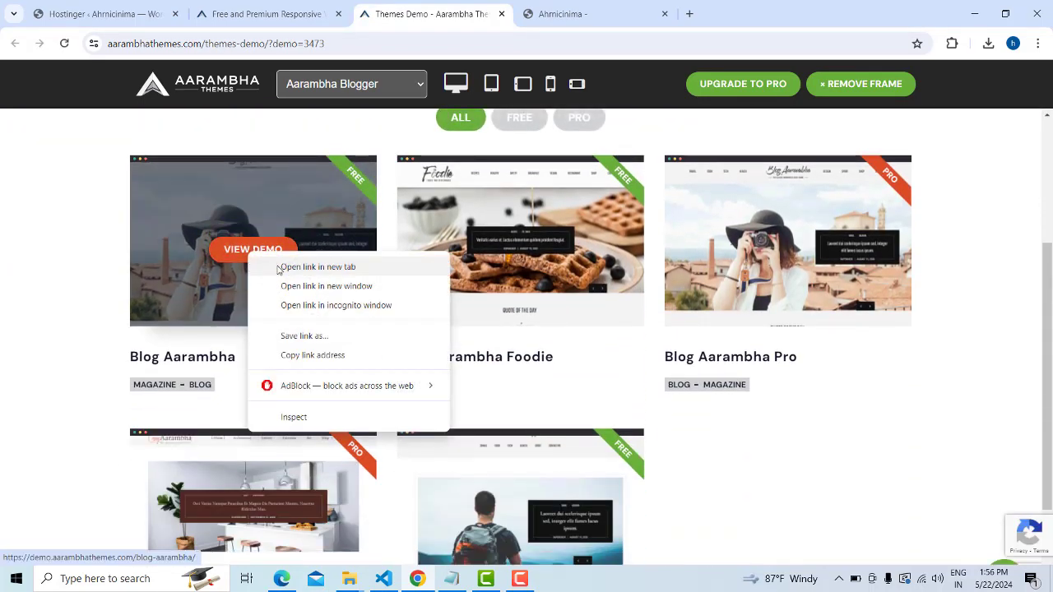
click(284, 269)
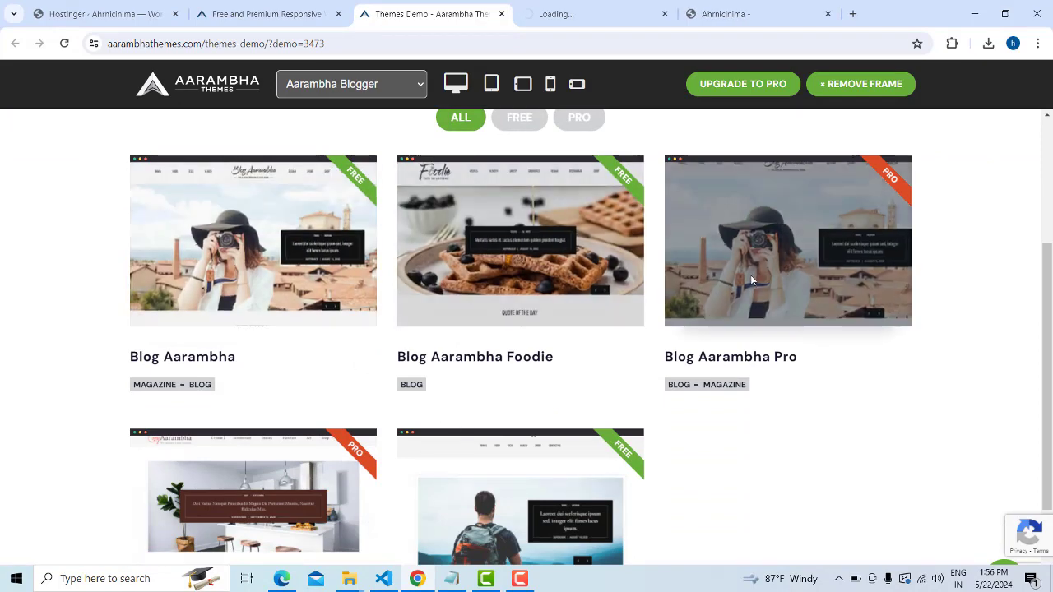
scroll(784, 273, down, 1)
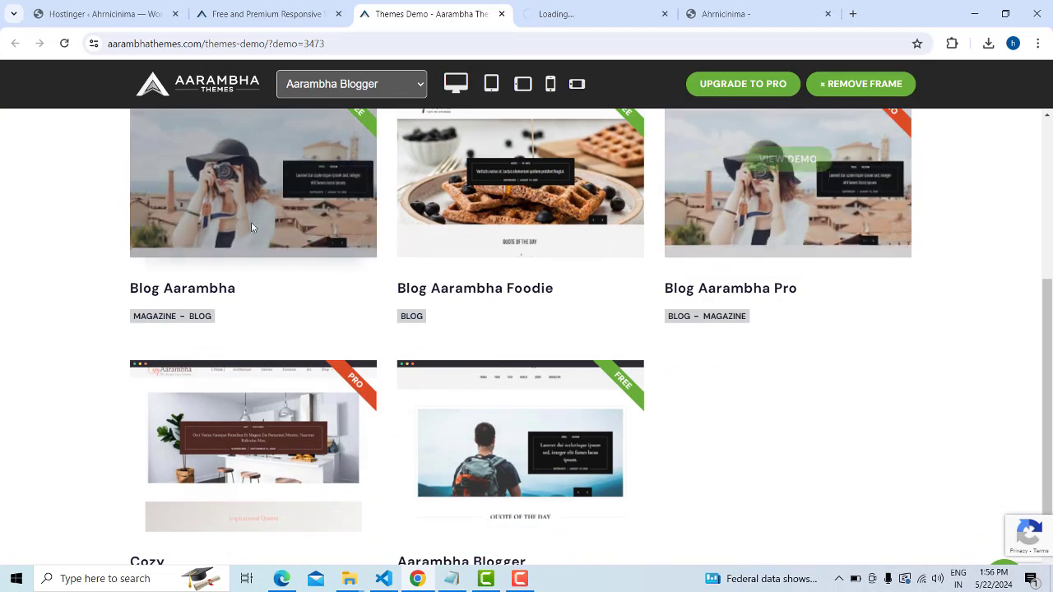
scroll(264, 247, up, 1)
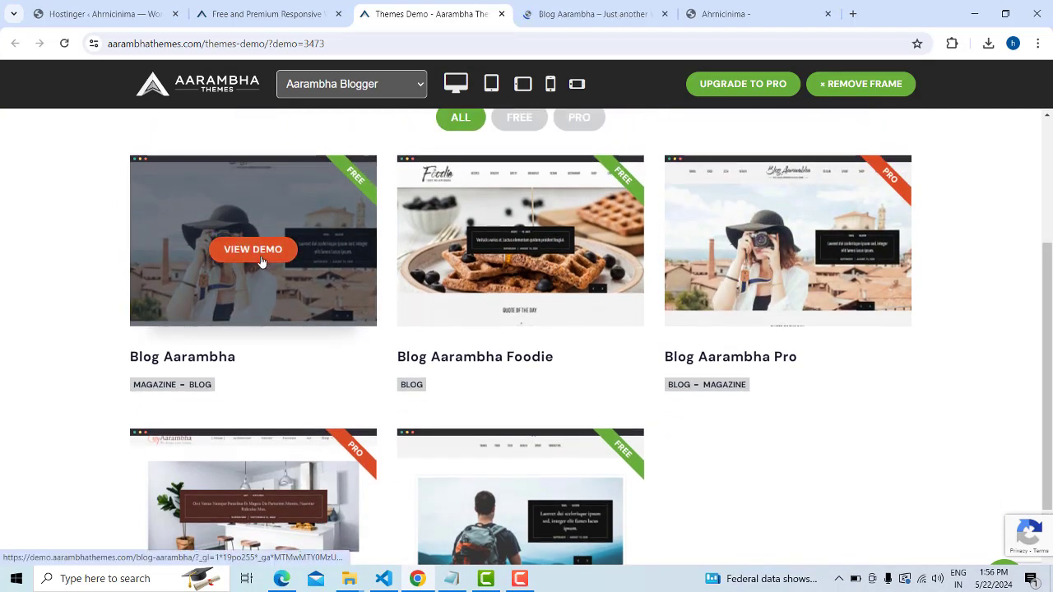
Scroll through the Blog Aarambha demo, then return to the theme demo grid
click(749, 14)
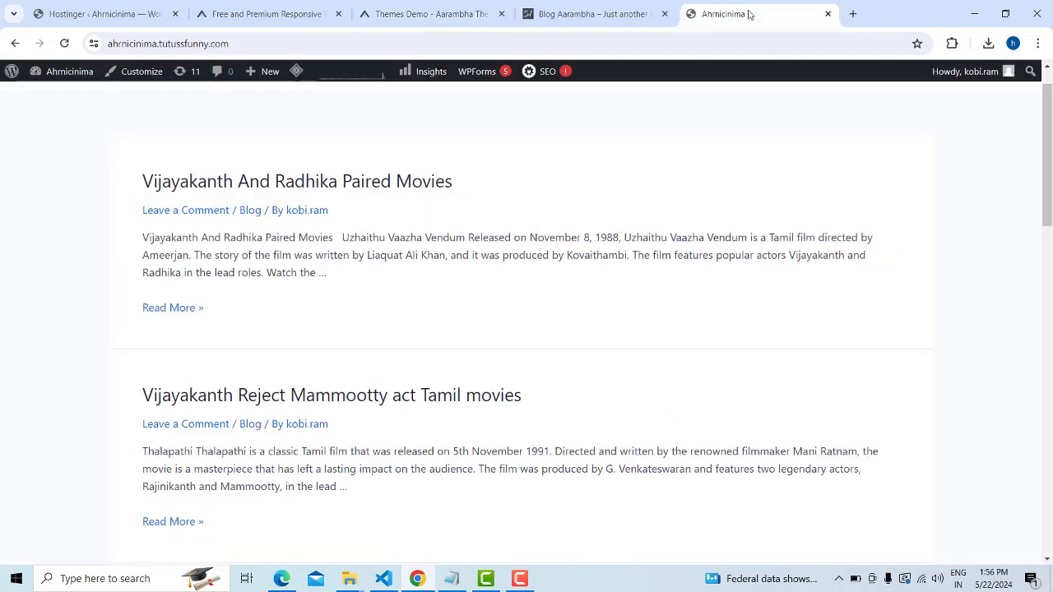
click(571, 17)
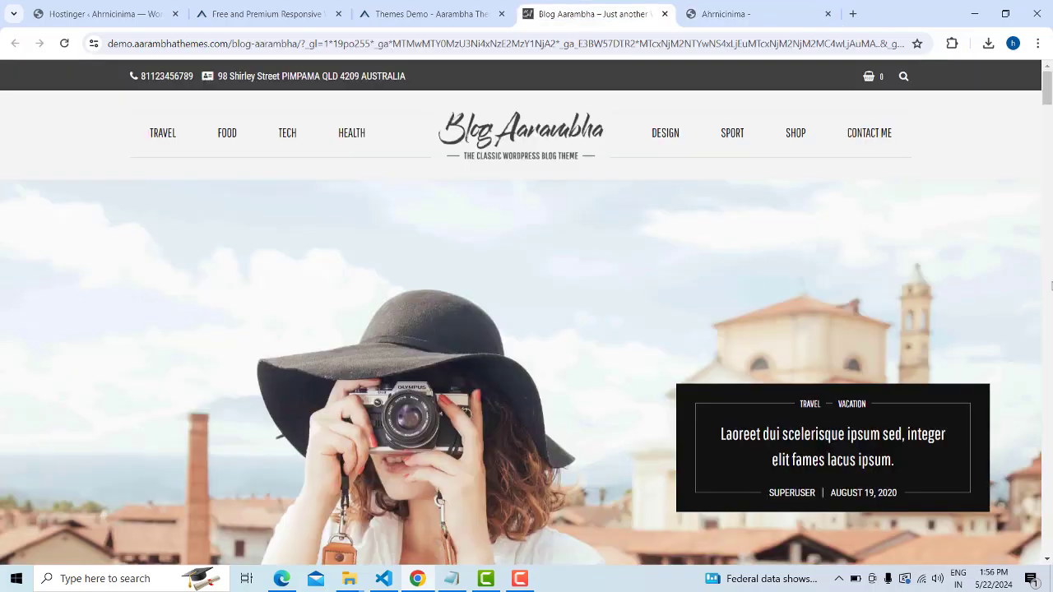
scroll(1051, 286, down, 15)
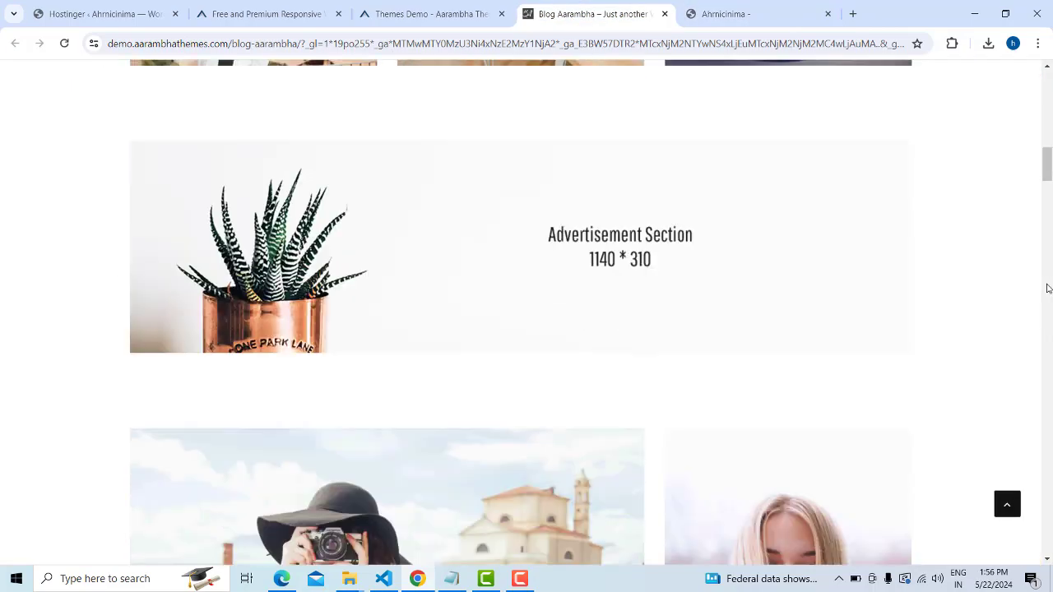
scroll(1047, 288, down, 15)
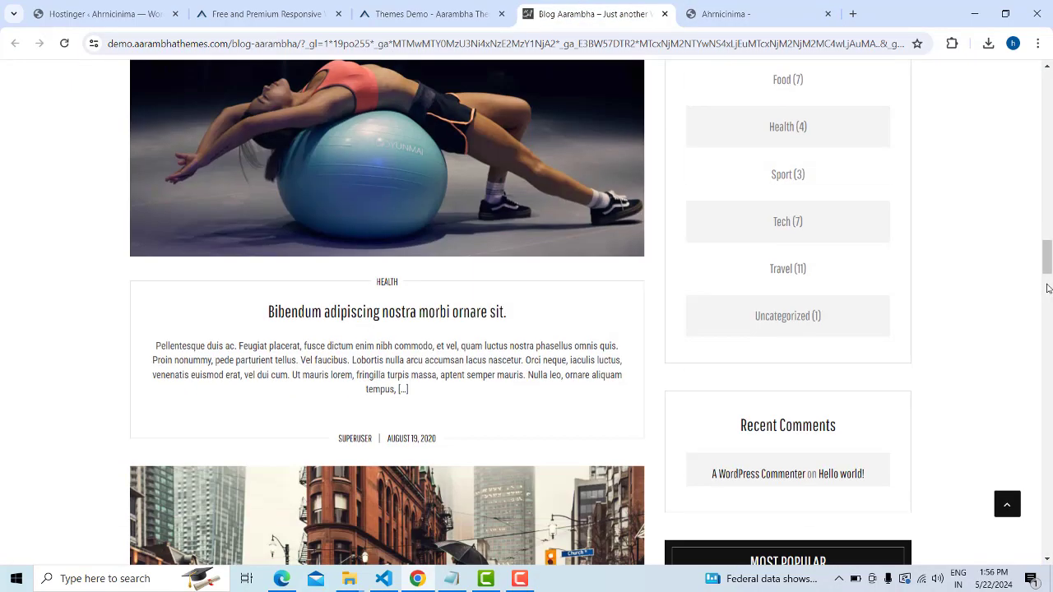
scroll(1047, 288, down, 15)
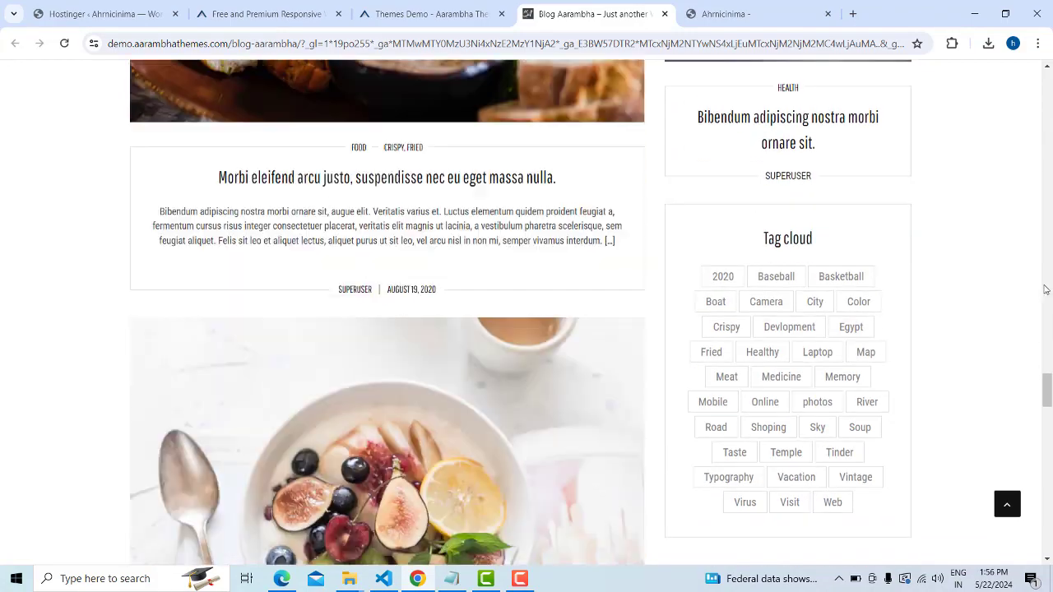
scroll(1045, 289, down, 15)
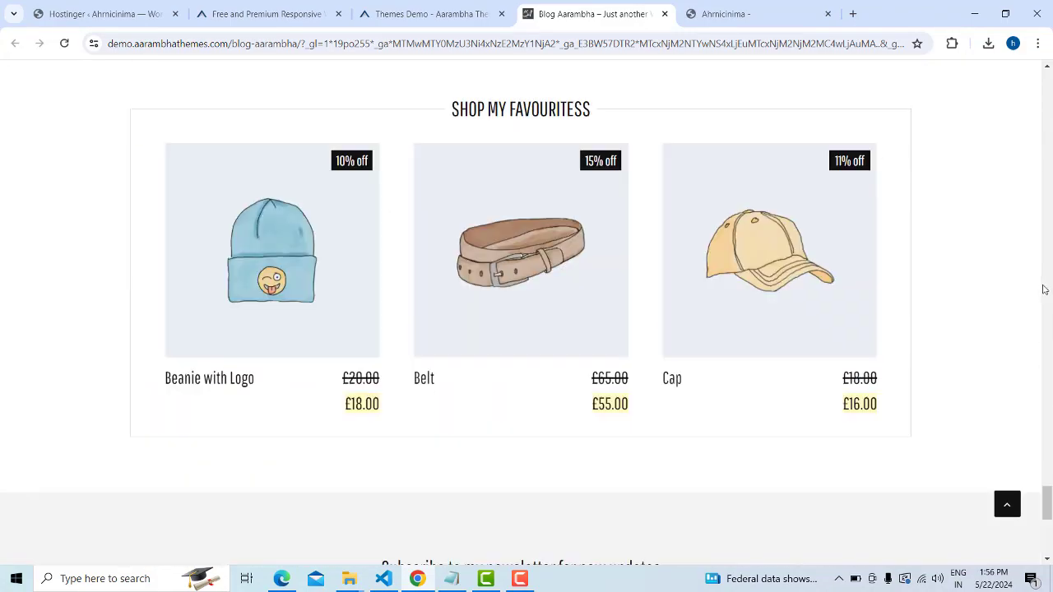
scroll(1043, 290, down, 6)
scroll(1047, 285, up, 10)
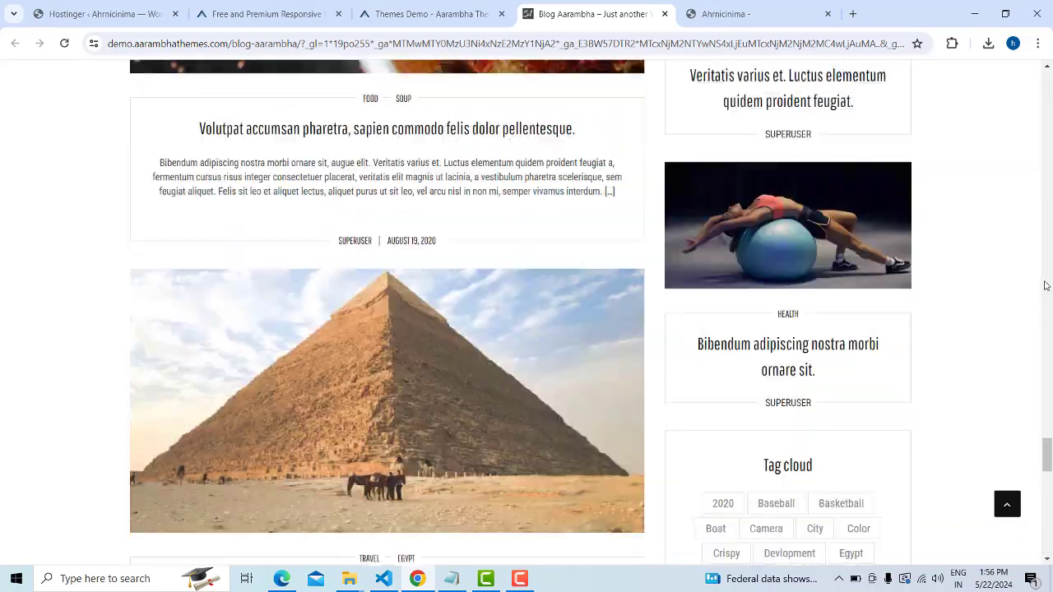
scroll(1045, 286, up, 15)
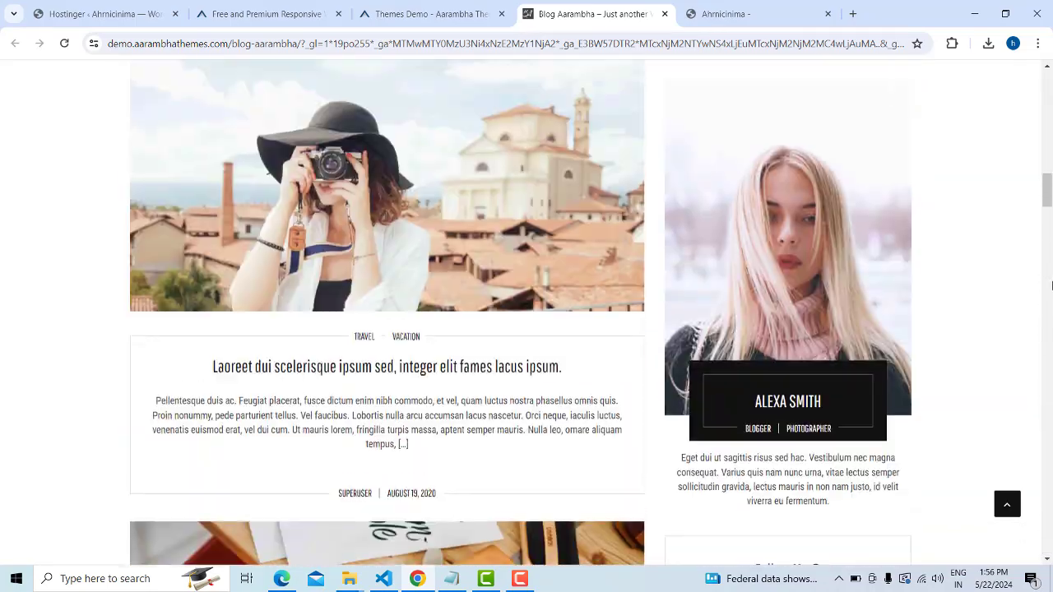
scroll(1047, 285, up, 12)
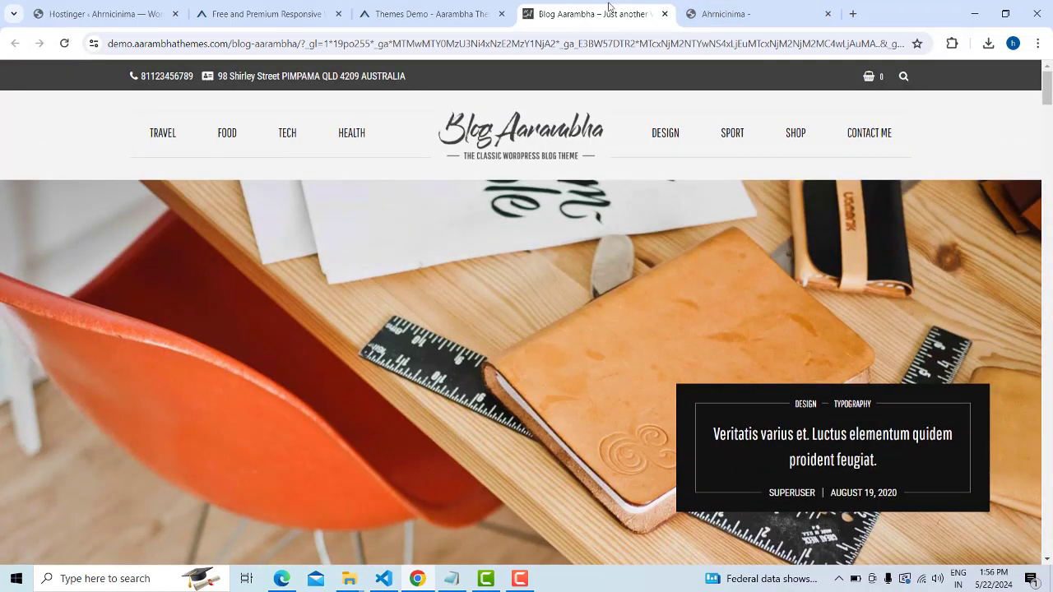
click(409, 6)
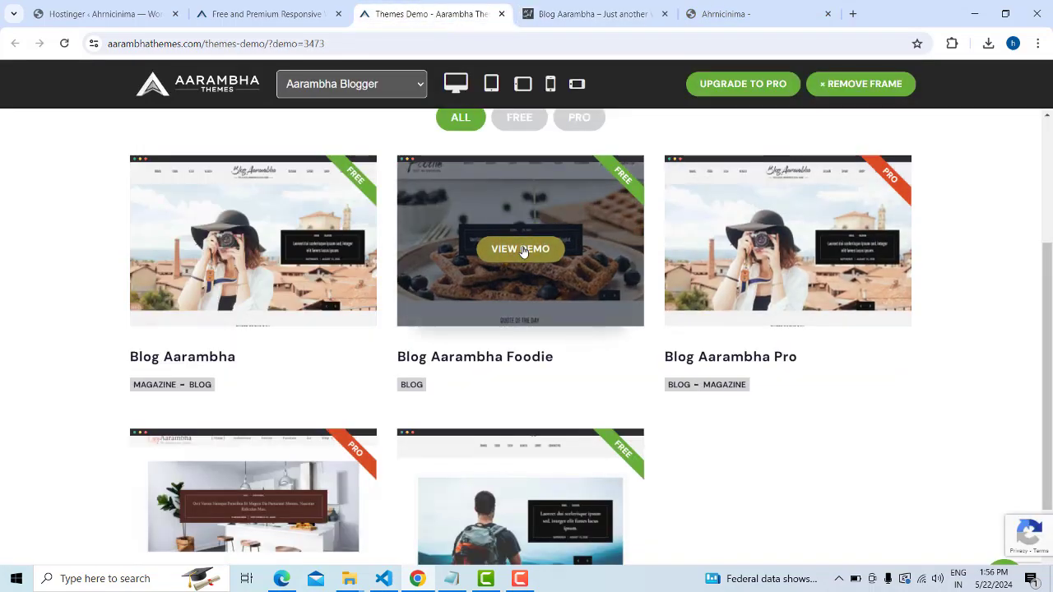
Open the Blog Aarambha Foodie demo in a new tab and switch to it
right_click(523, 249)
click(556, 263)
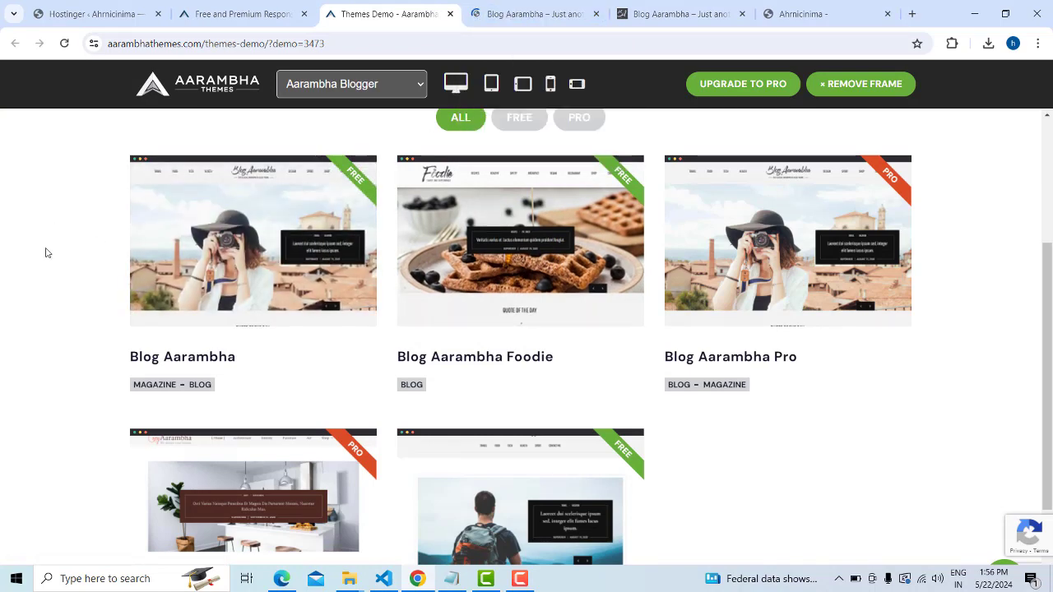
click(491, 4)
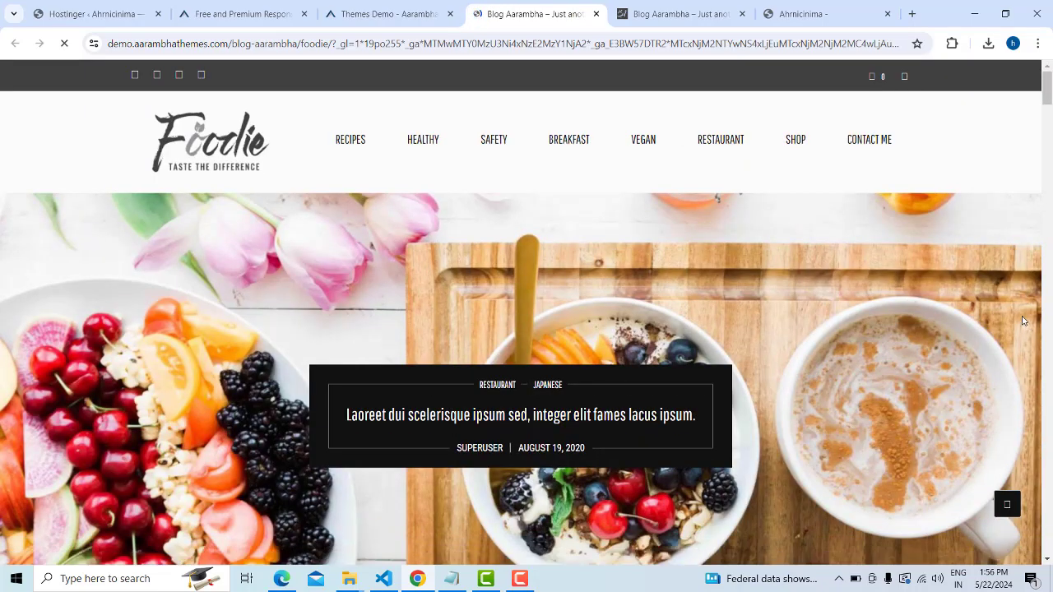
Scroll through the Foodie demo's food blog posts and categories
scroll(1002, 308, down, 15)
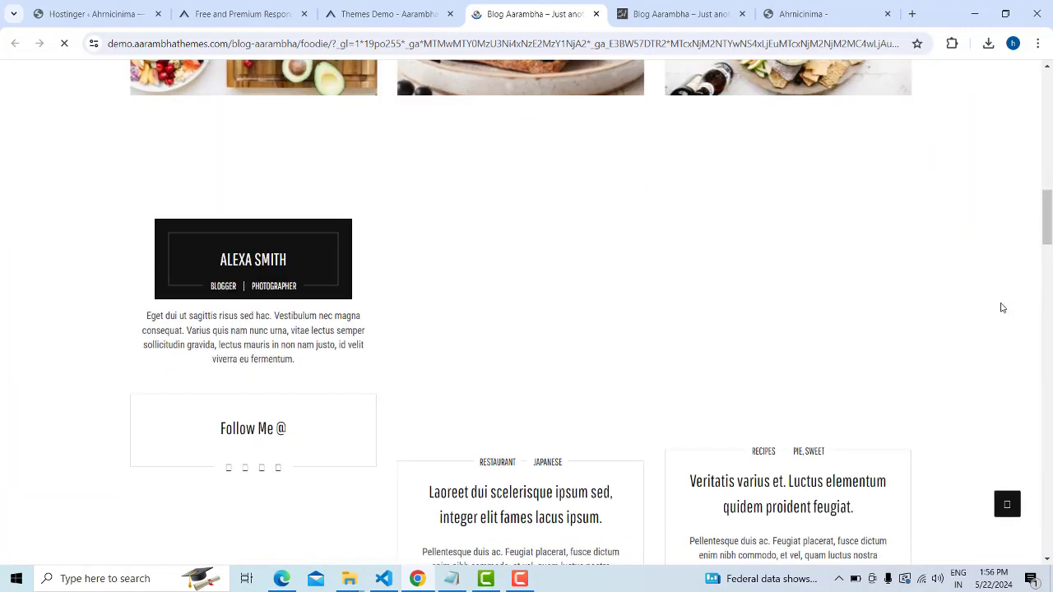
scroll(557, 371, up, 3)
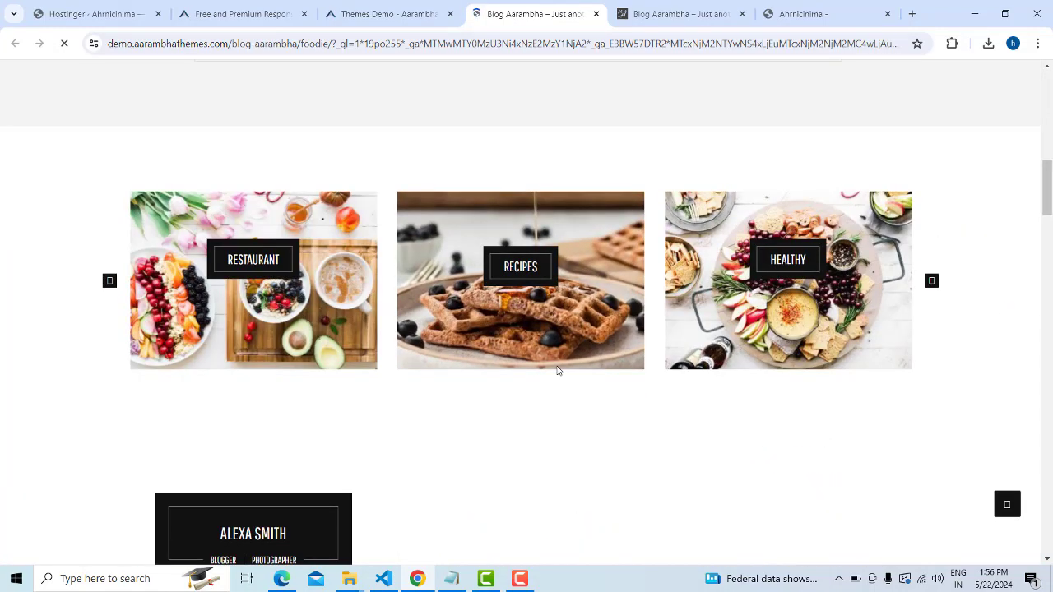
scroll(785, 368, down, 12)
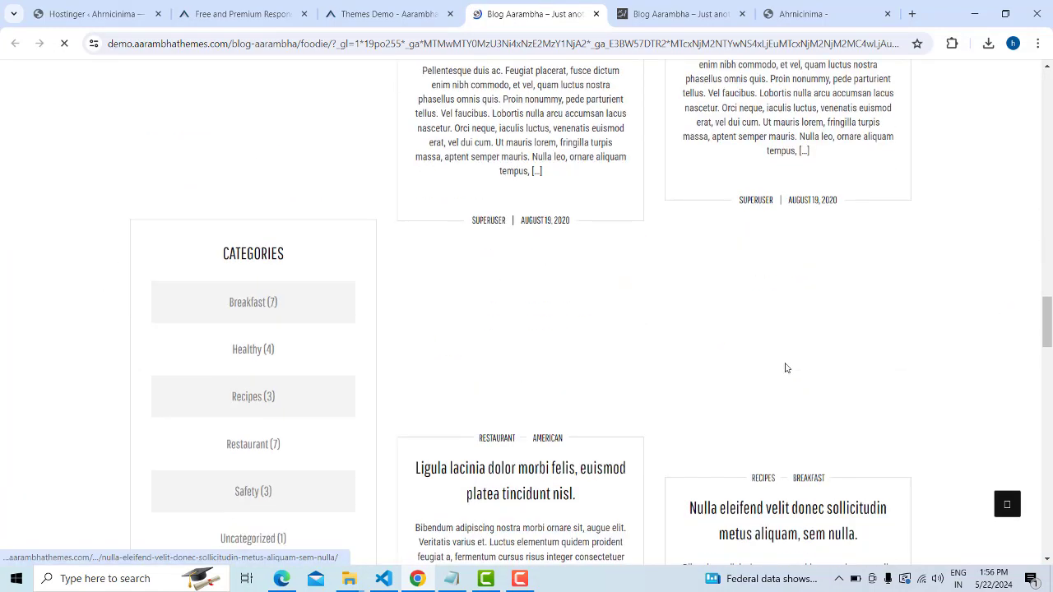
scroll(785, 368, down, 5)
scroll(919, 346, down, 9)
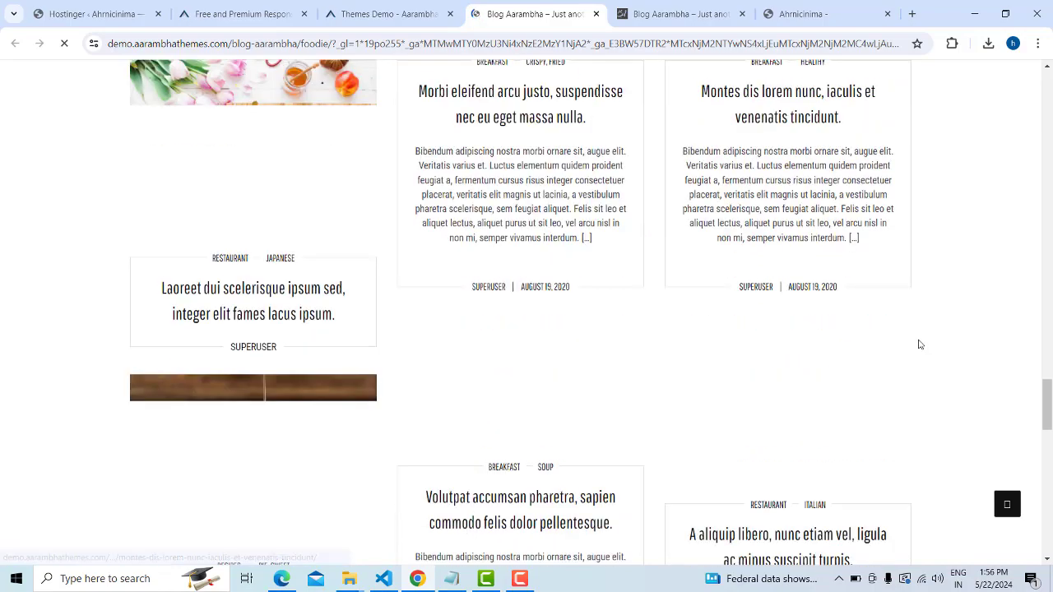
scroll(920, 344, down, 10)
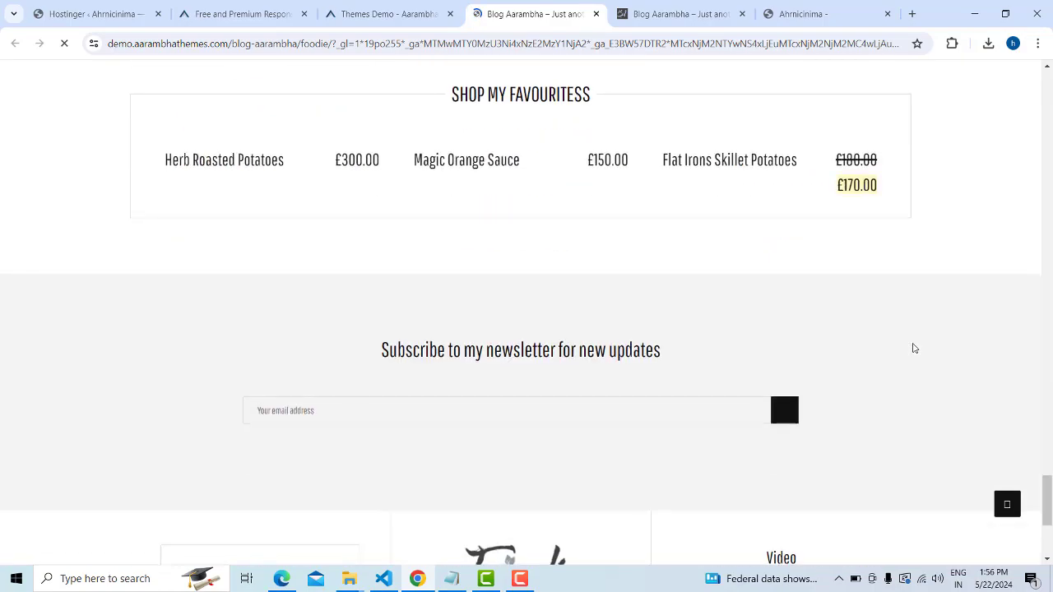
scroll(914, 348, up, 8)
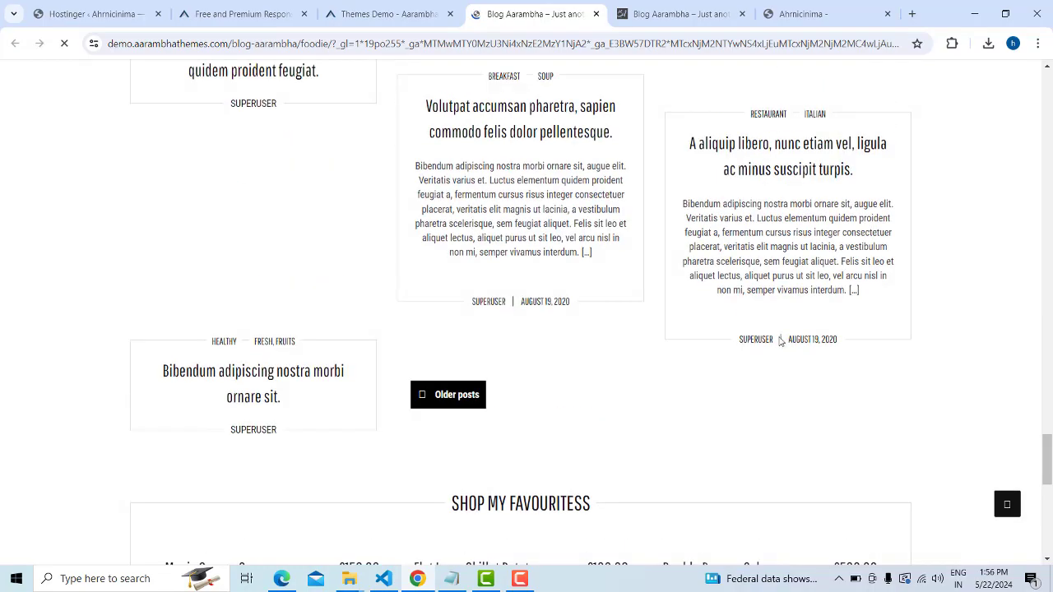
scroll(724, 304, up, 20)
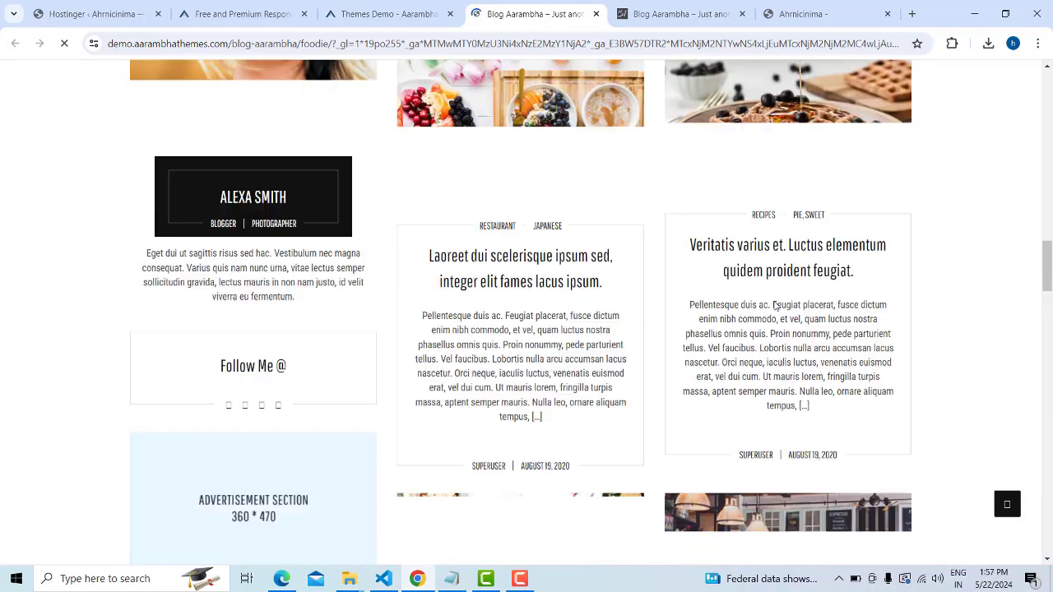
scroll(778, 305, up, 20)
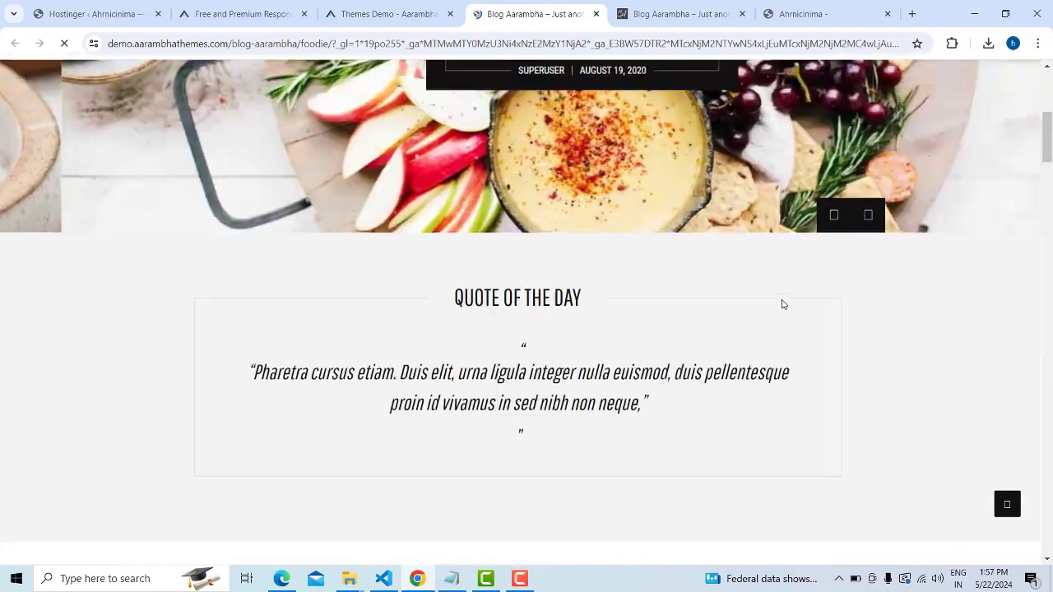
scroll(782, 305, down, 14)
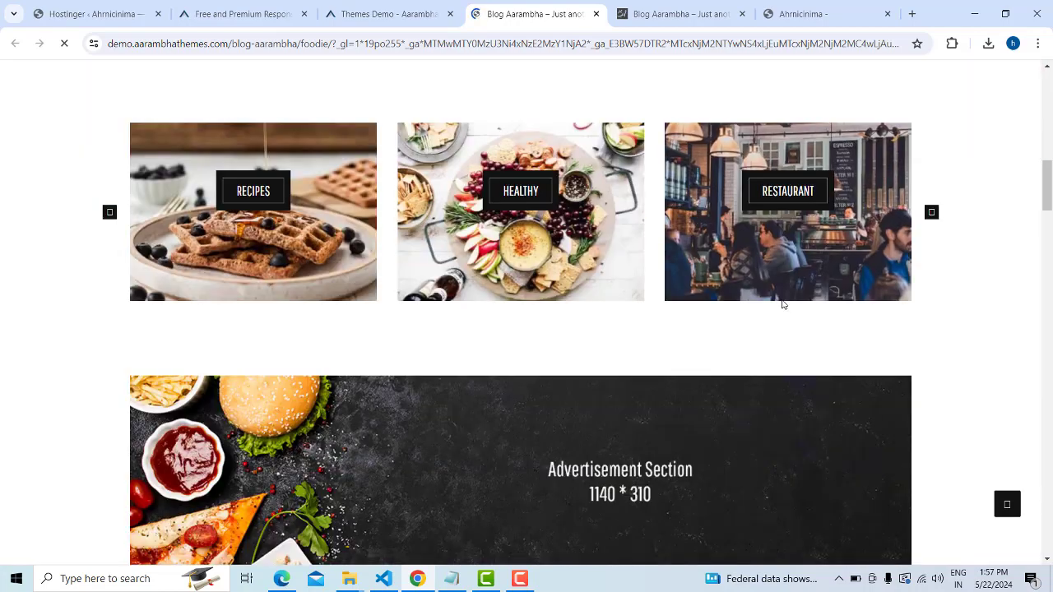
scroll(782, 304, down, 1)
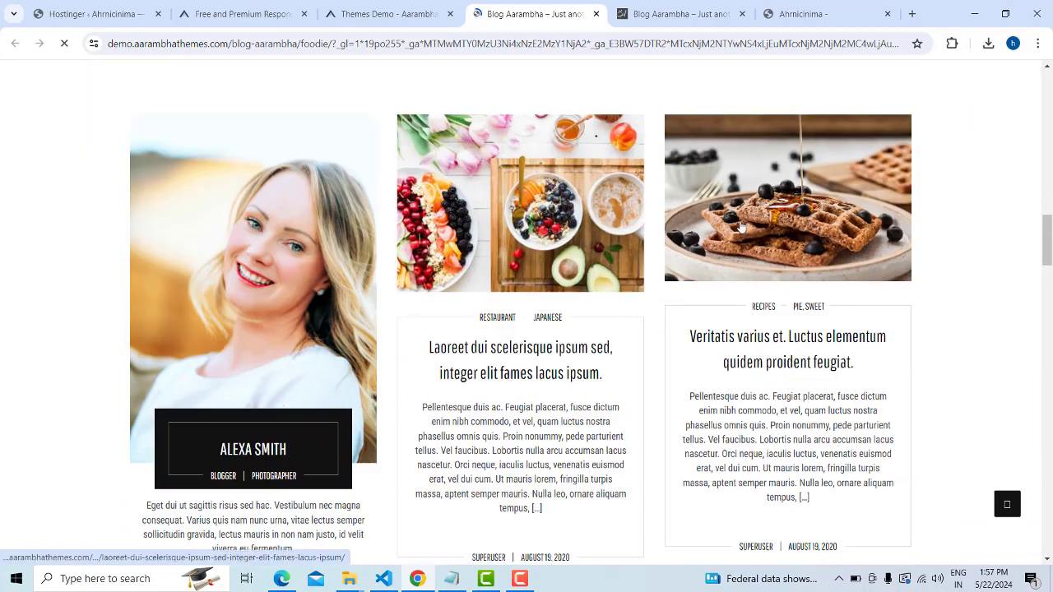
scroll(829, 282, down, 2)
scroll(783, 334, down, 7)
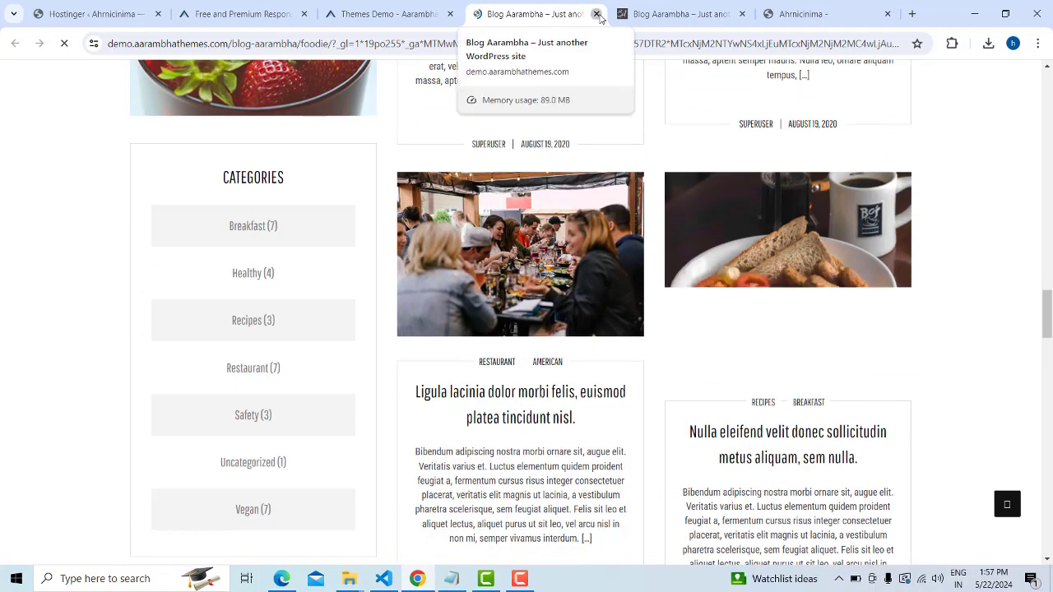
Close the extra Blog Aarambha demo tab, reopen that demo, and close it again
click(597, 14)
mouse_move(256, 253)
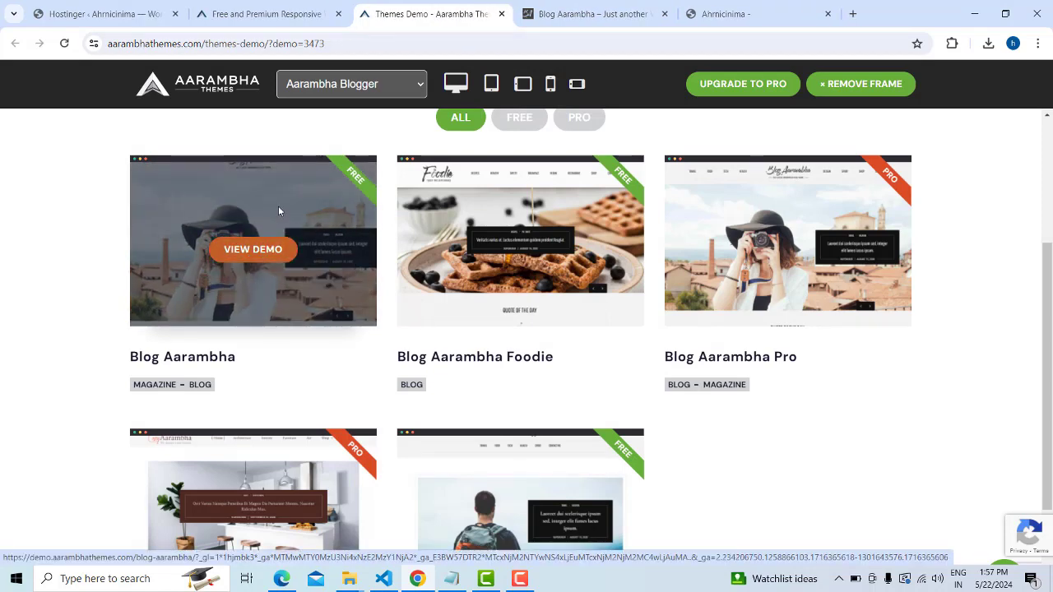
click(245, 257)
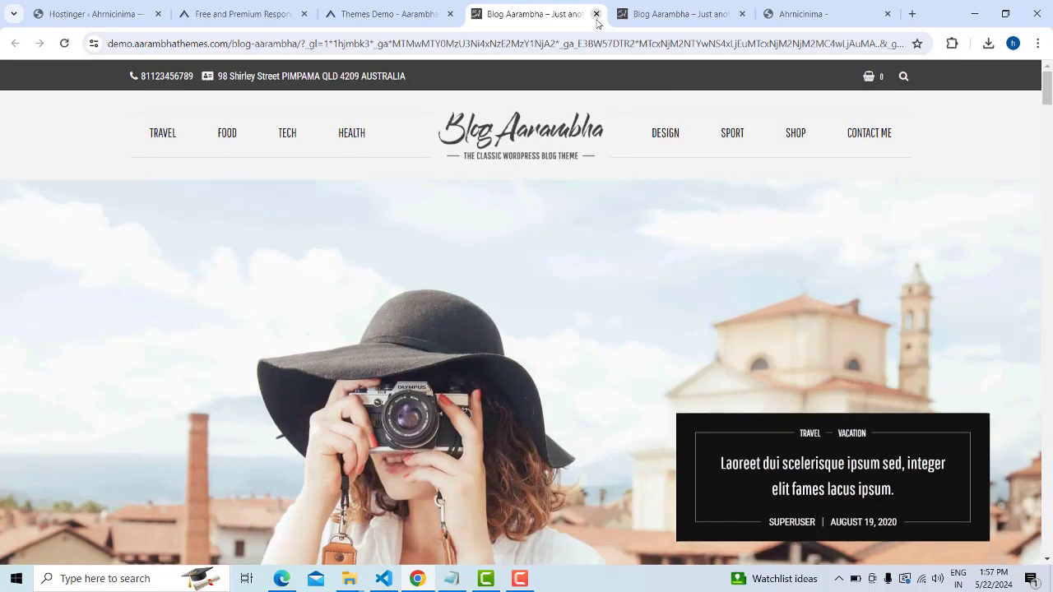
click(597, 15)
Filter the Themes Demo page to free demos: Blog Aarambha, Foodie and Aarambha Blogger
scroll(218, 316, up, 2)
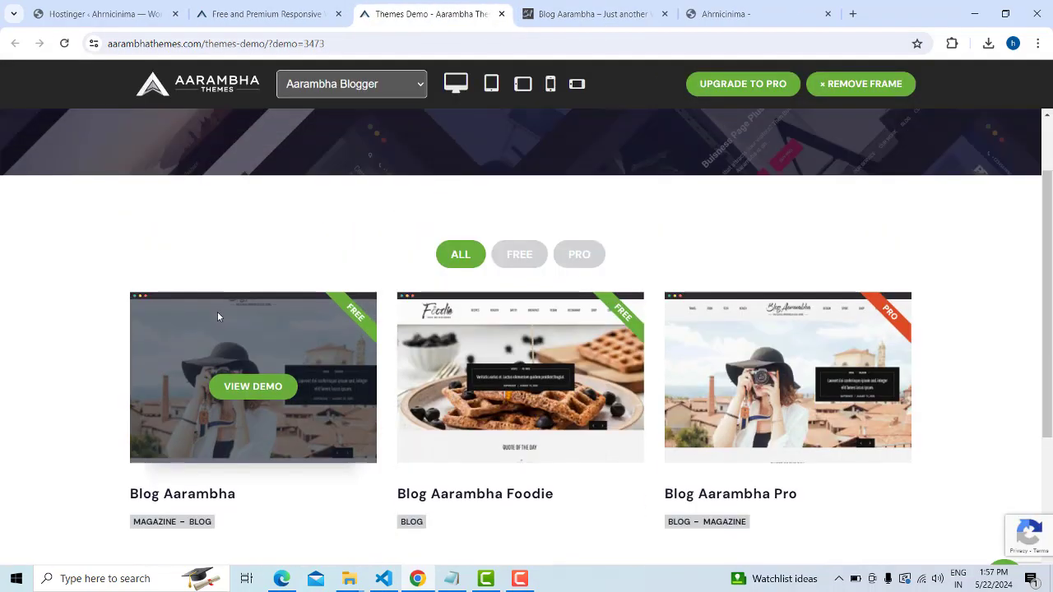
click(514, 256)
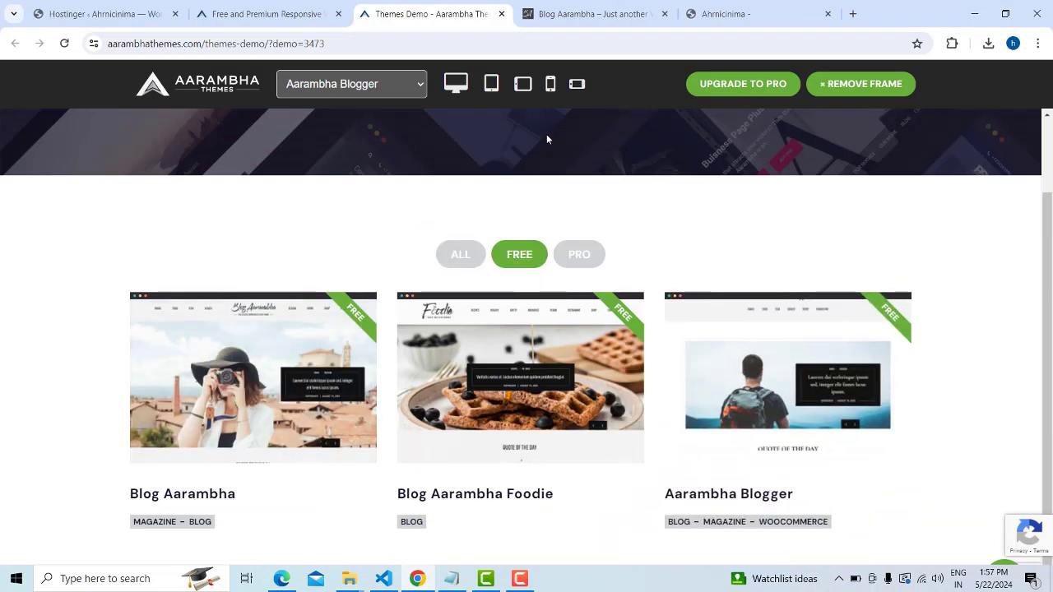
scroll(523, 258, down, 1)
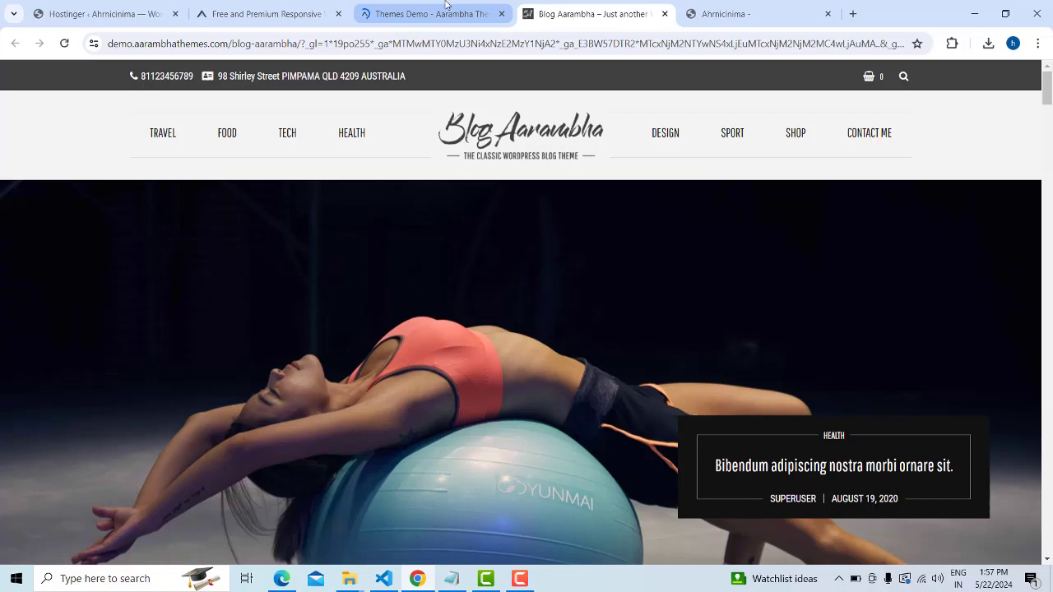
click(440, 14)
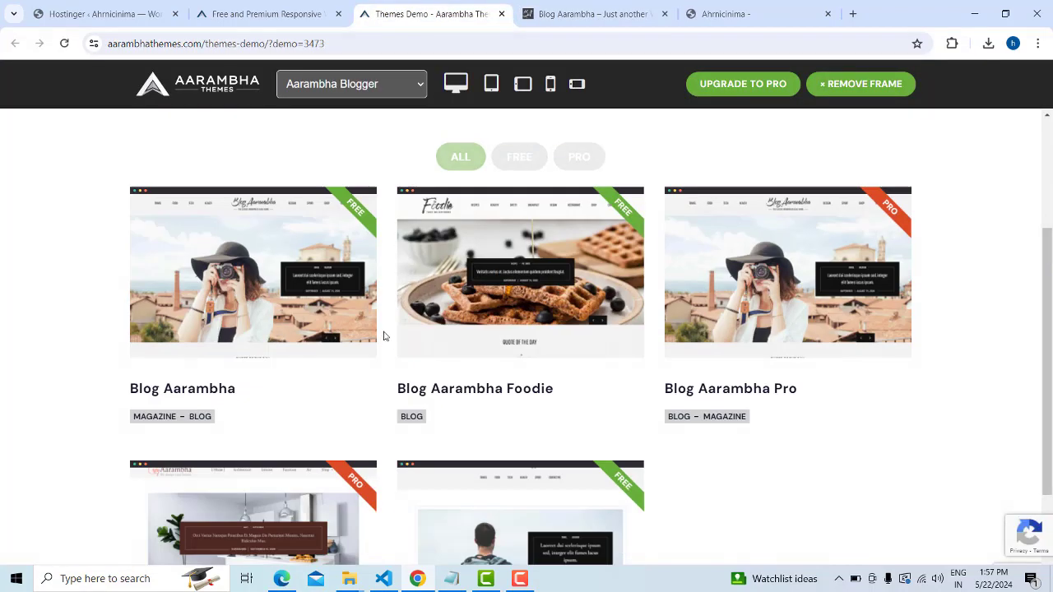
mouse_move(313, 280)
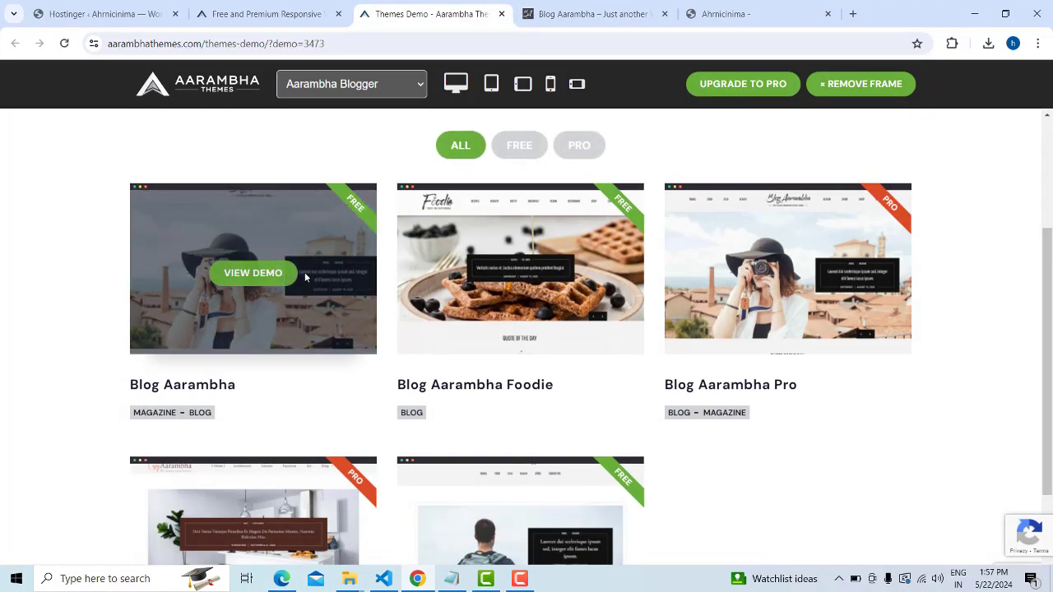
scroll(387, 320, down, 3)
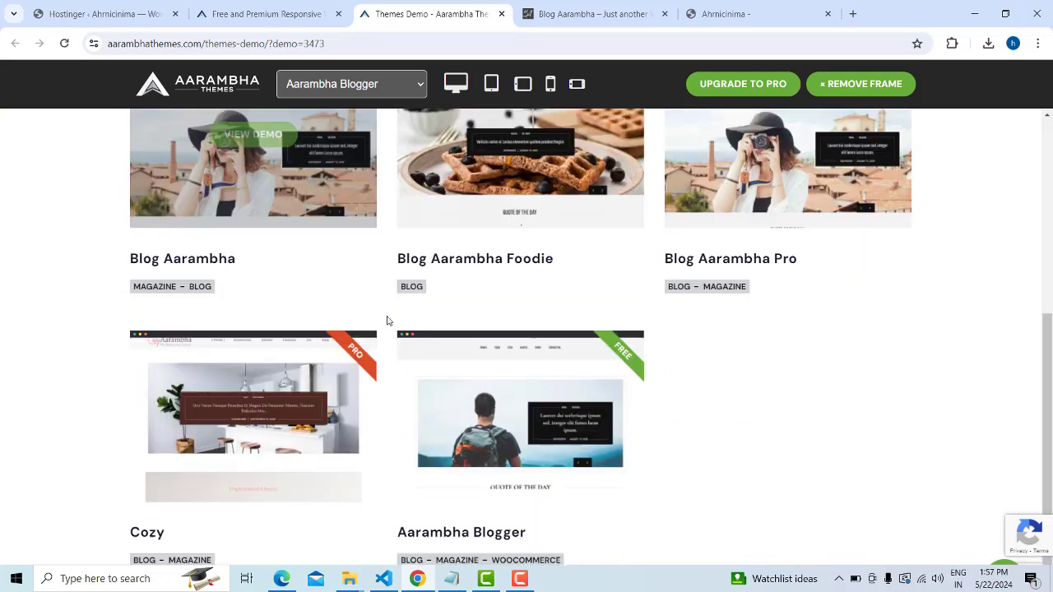
scroll(366, 330, up, 3)
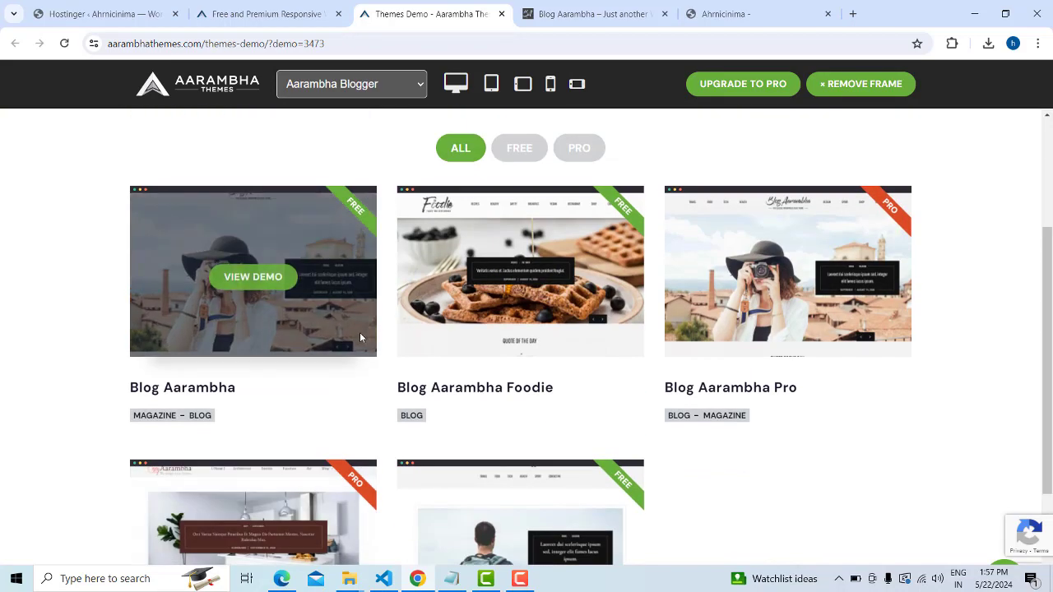
click(519, 148)
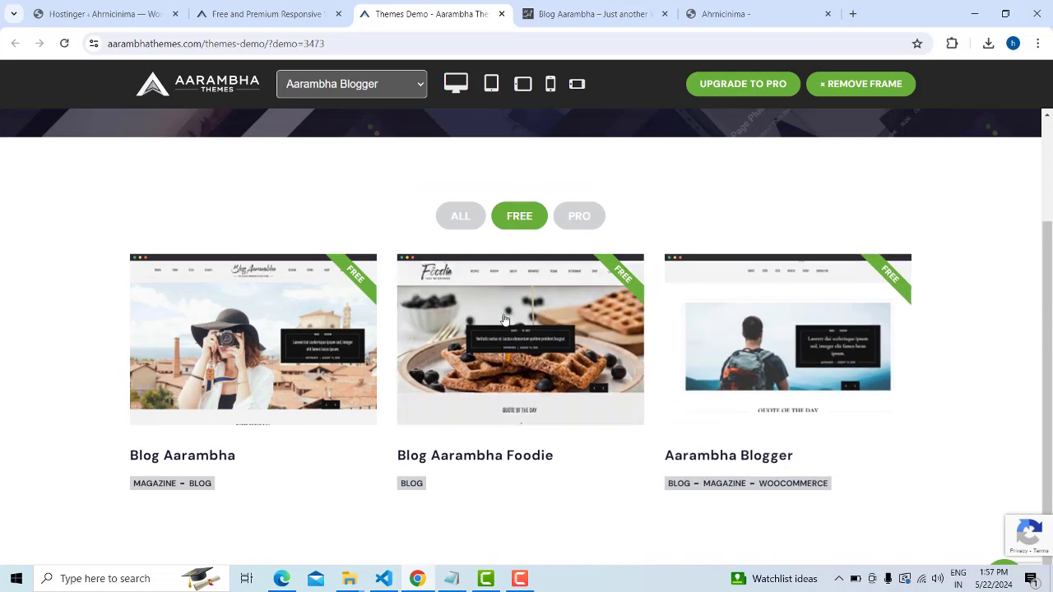
mouse_move(259, 359)
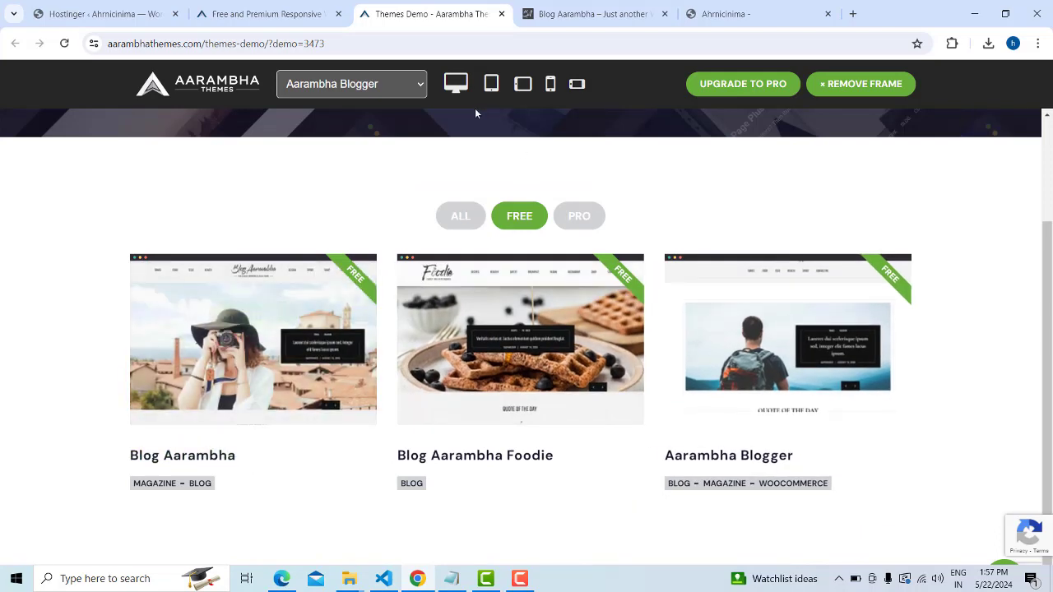
drag(326, 43, 201, 44)
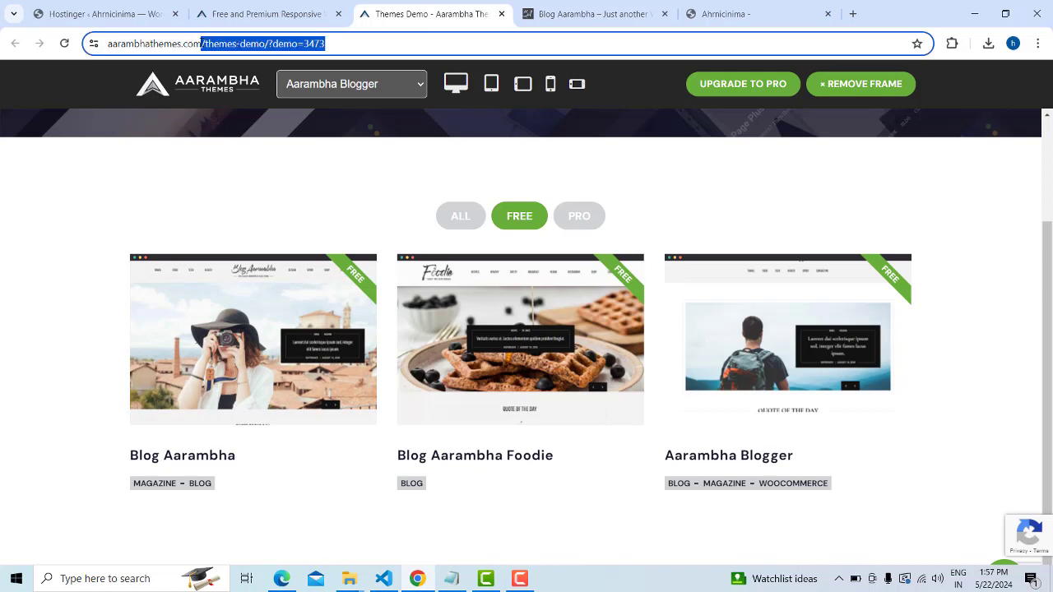
Load the aarambhathemes.com homepage and go to the full themes catalogue via BUY THEMES
key(BackSpace)
key(Return)
mouse_move(235, 404)
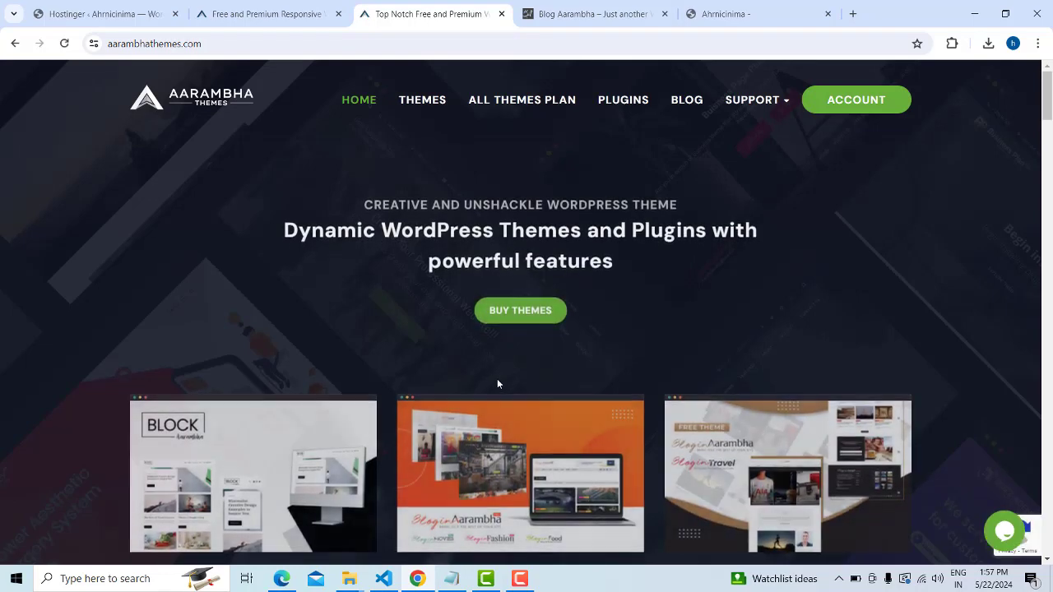
scroll(451, 390, down, 3)
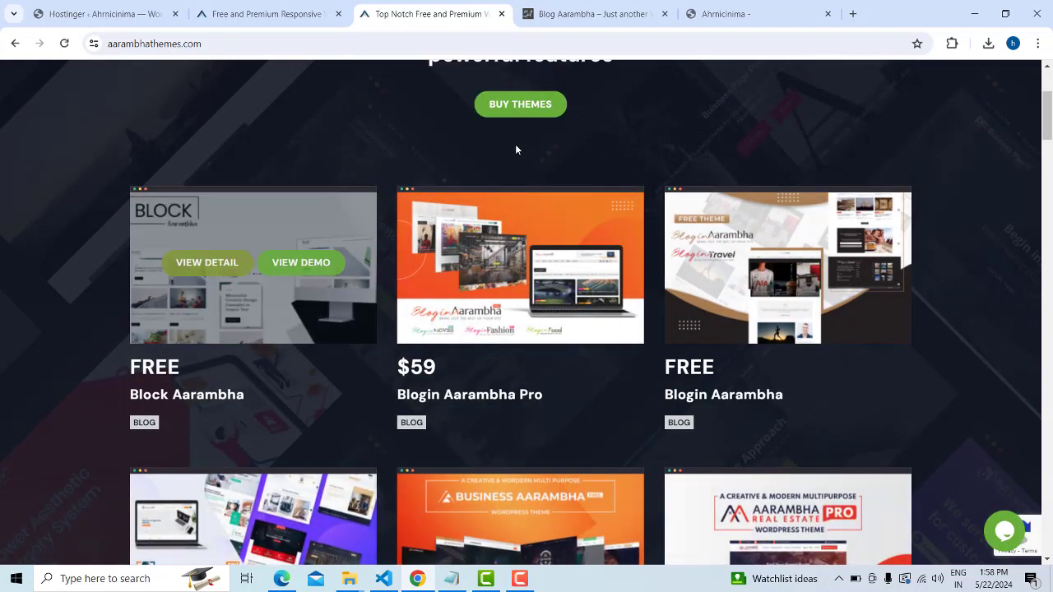
mouse_move(229, 269)
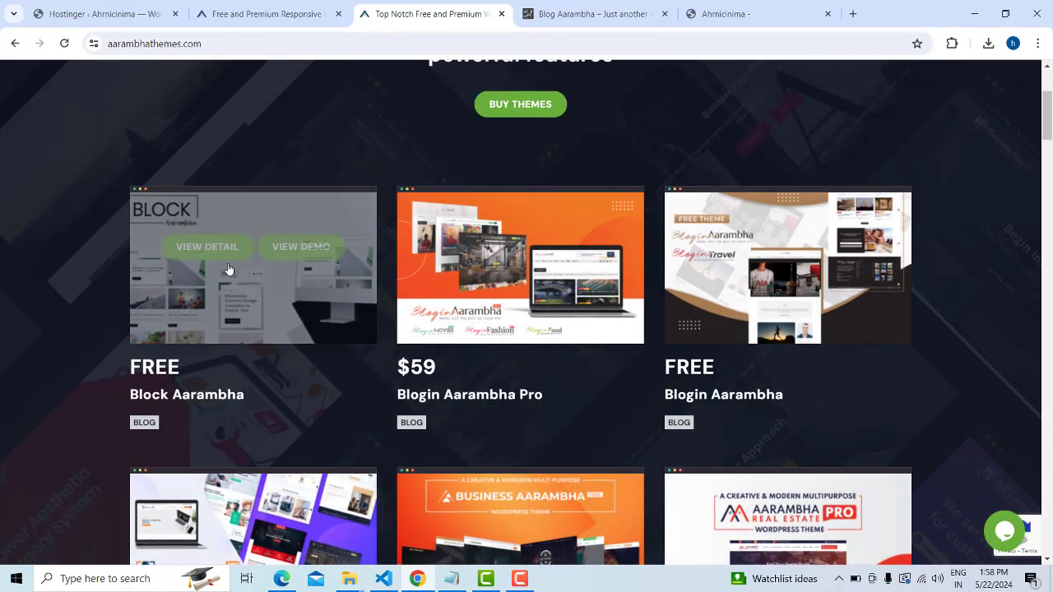
click(513, 109)
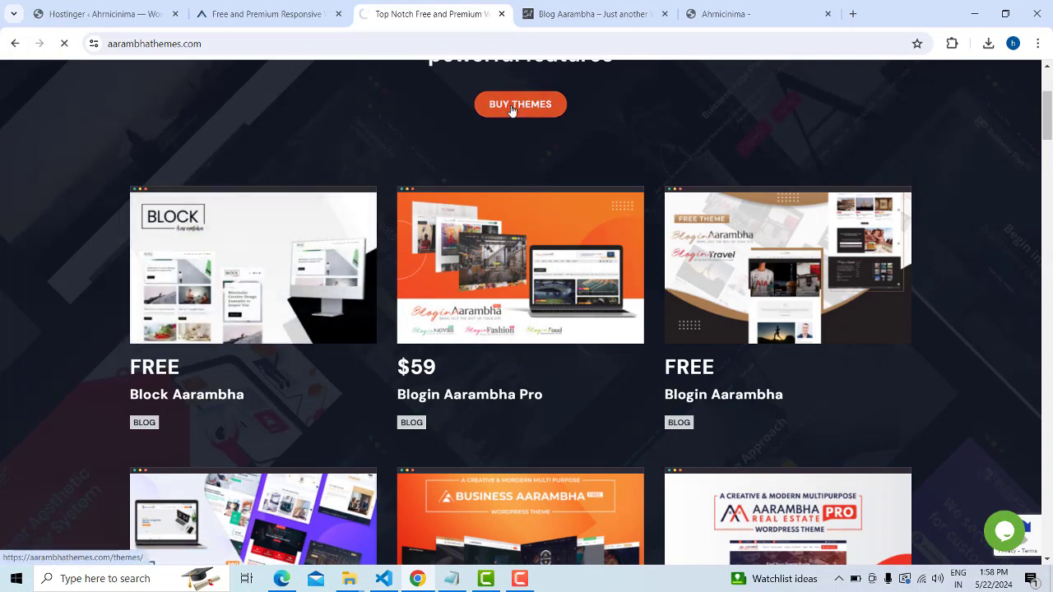
scroll(457, 323, down, 3)
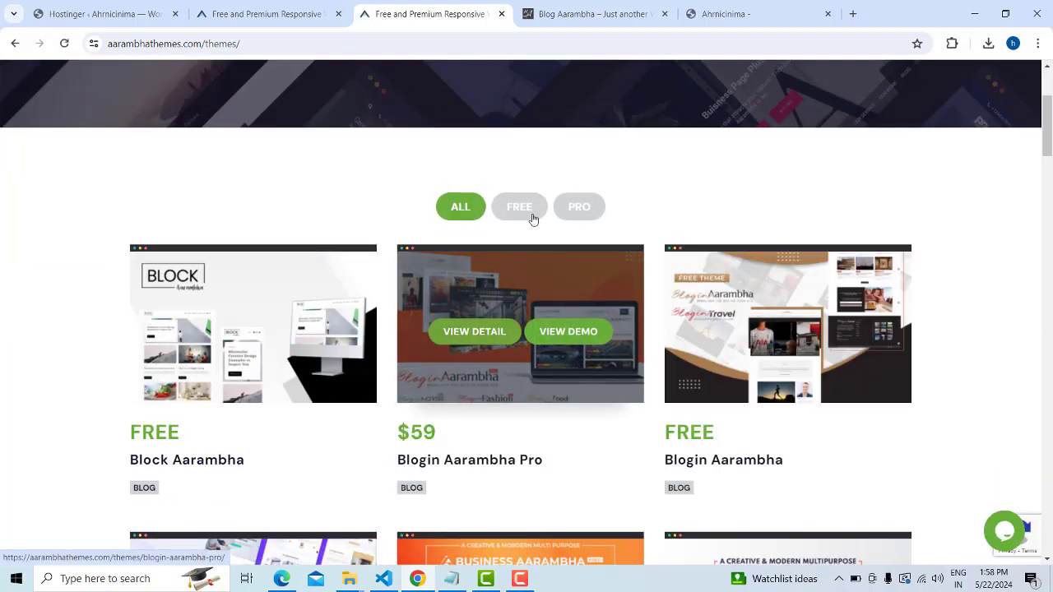
Show only free themes, open the Aarambha Blogger demo in a new tab, then return to the catalogue
click(532, 215)
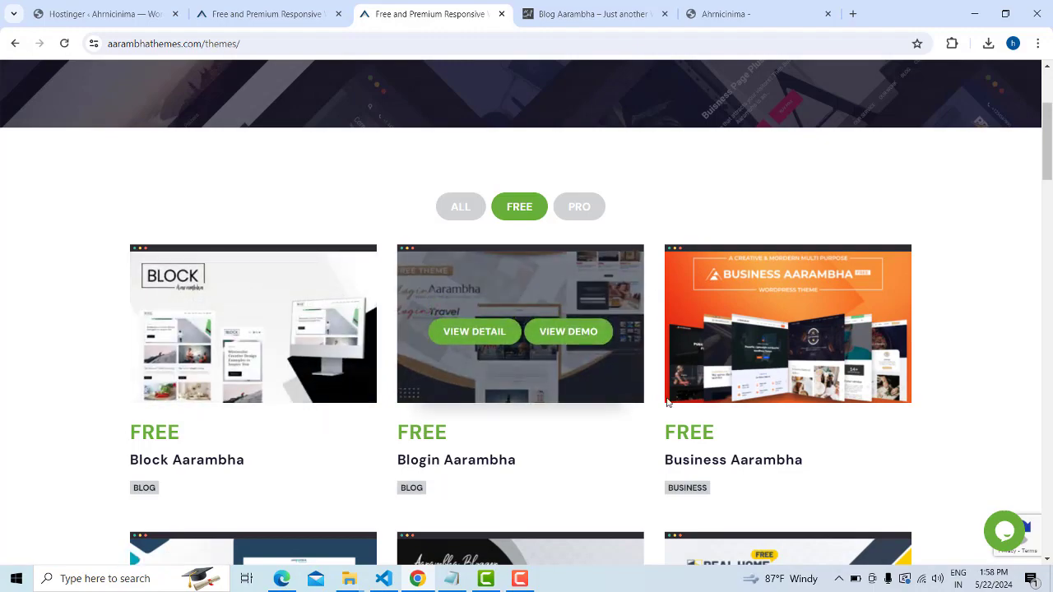
scroll(668, 403, down, 3)
scroll(666, 397, down, 2)
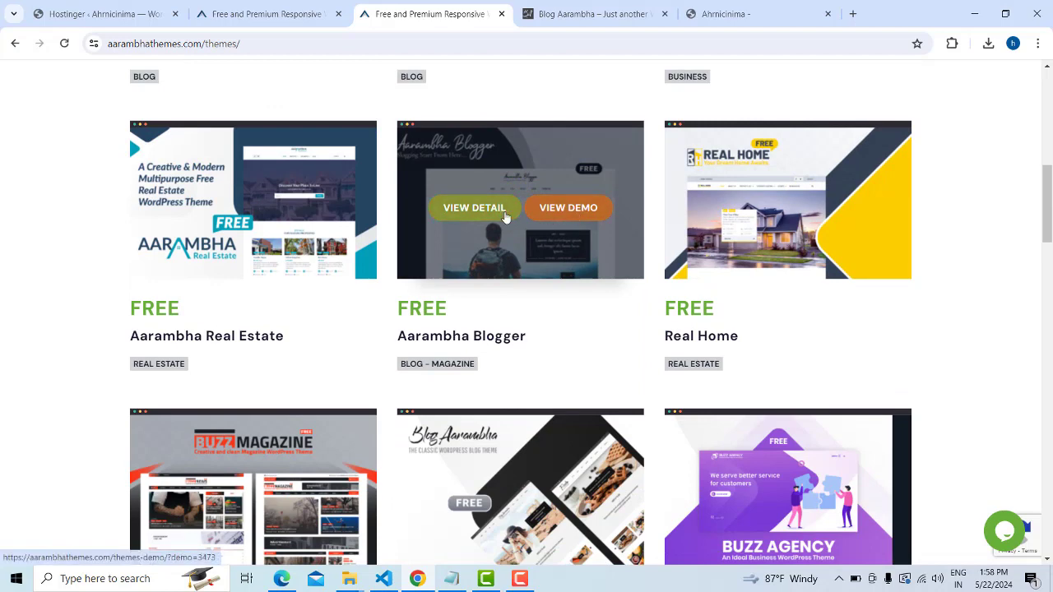
right_click(548, 212)
click(584, 220)
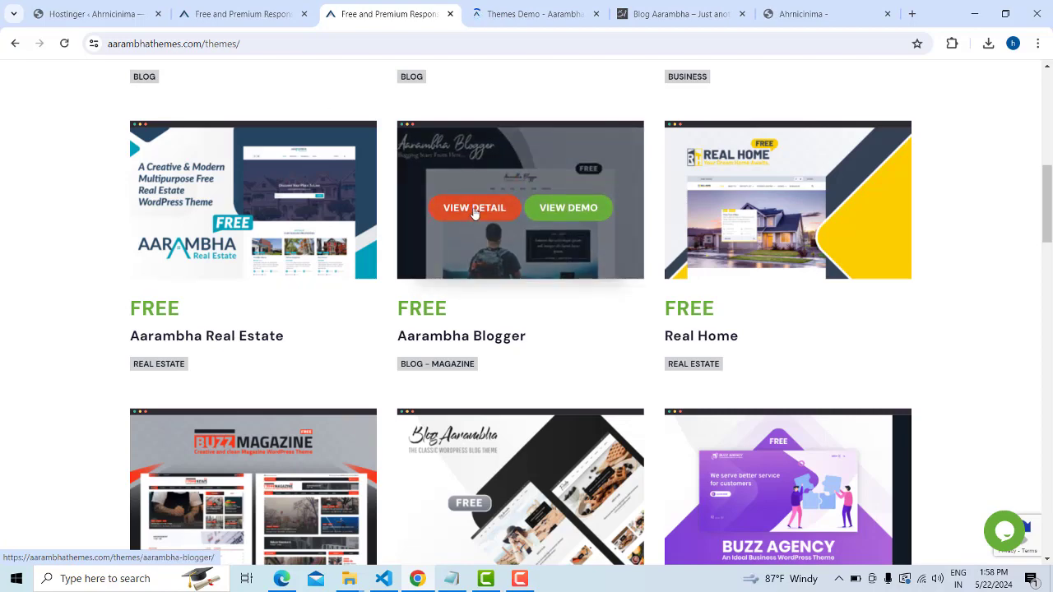
click(501, 8)
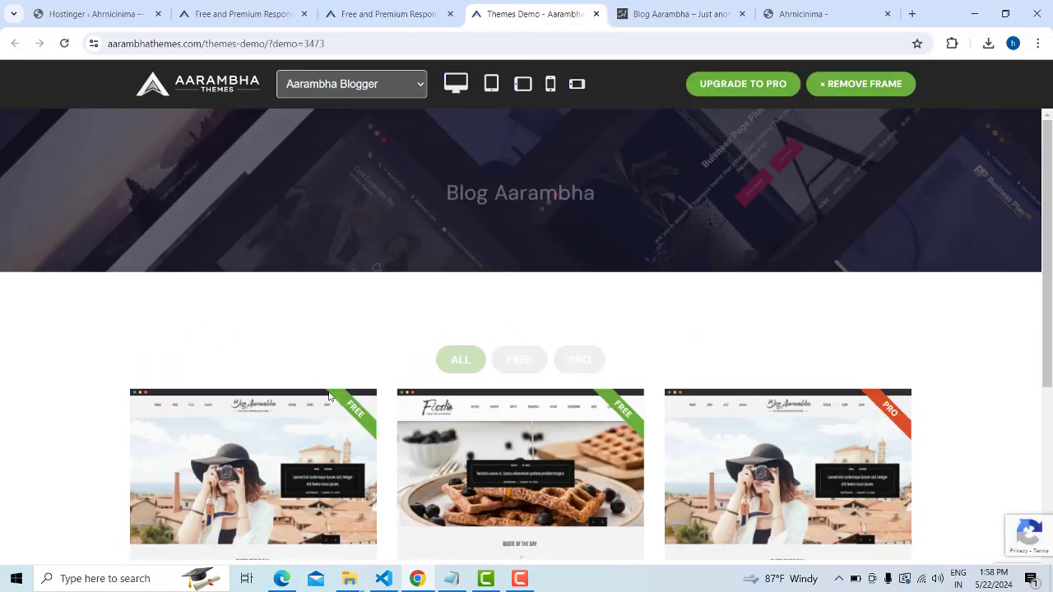
scroll(275, 363, down, 2)
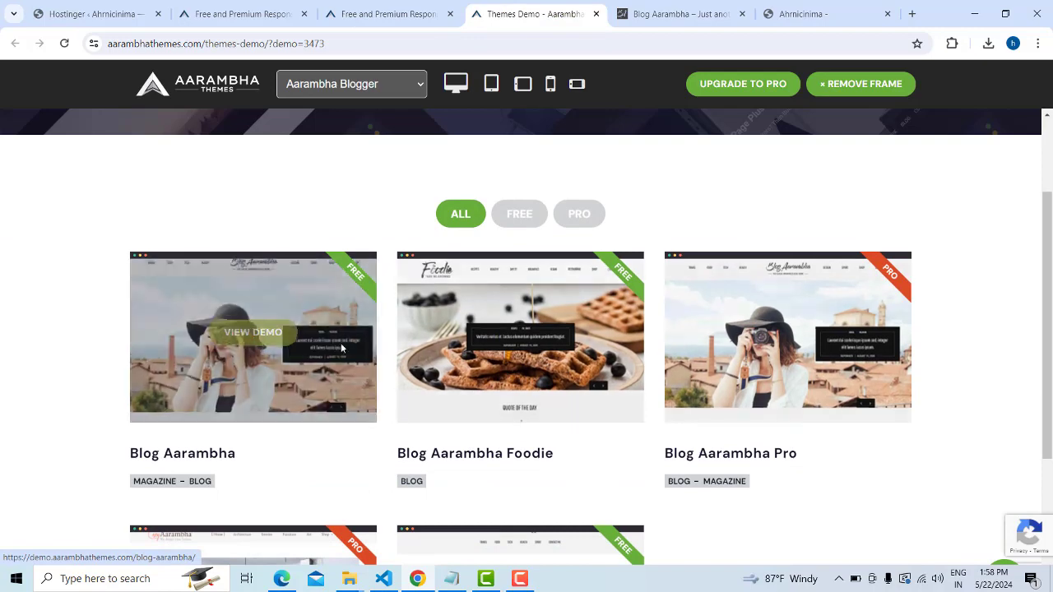
click(441, 12)
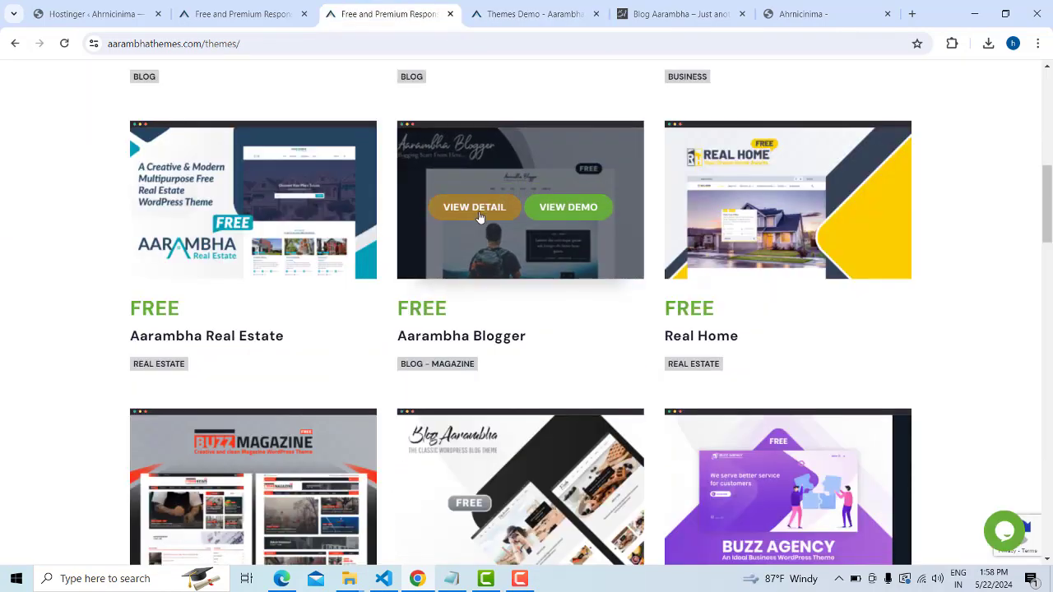
Open the Aarambha Blogger details page and show the free versus pro comparison
click(479, 211)
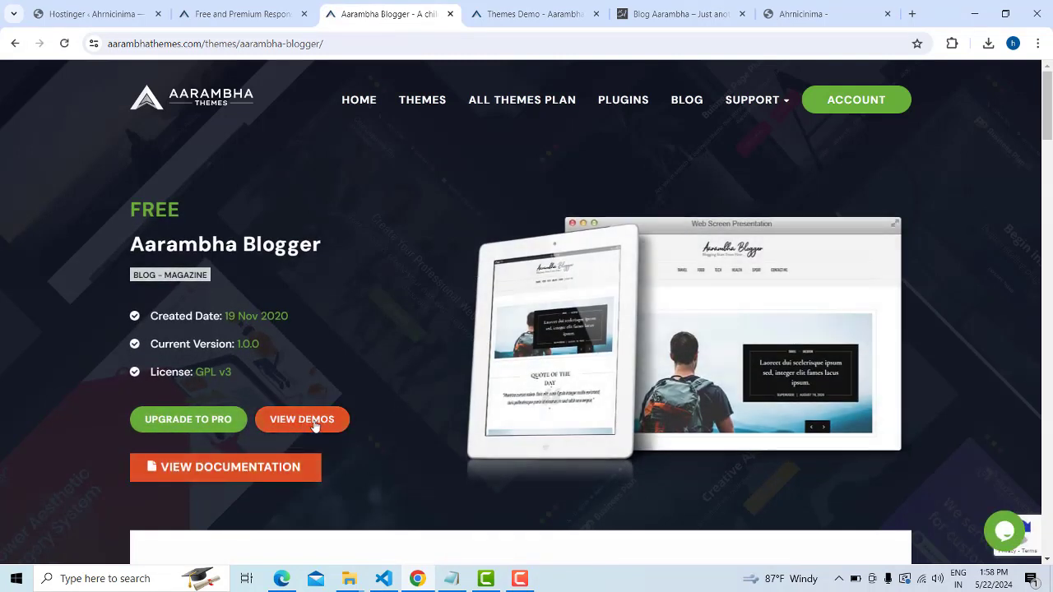
scroll(314, 427, down, 2)
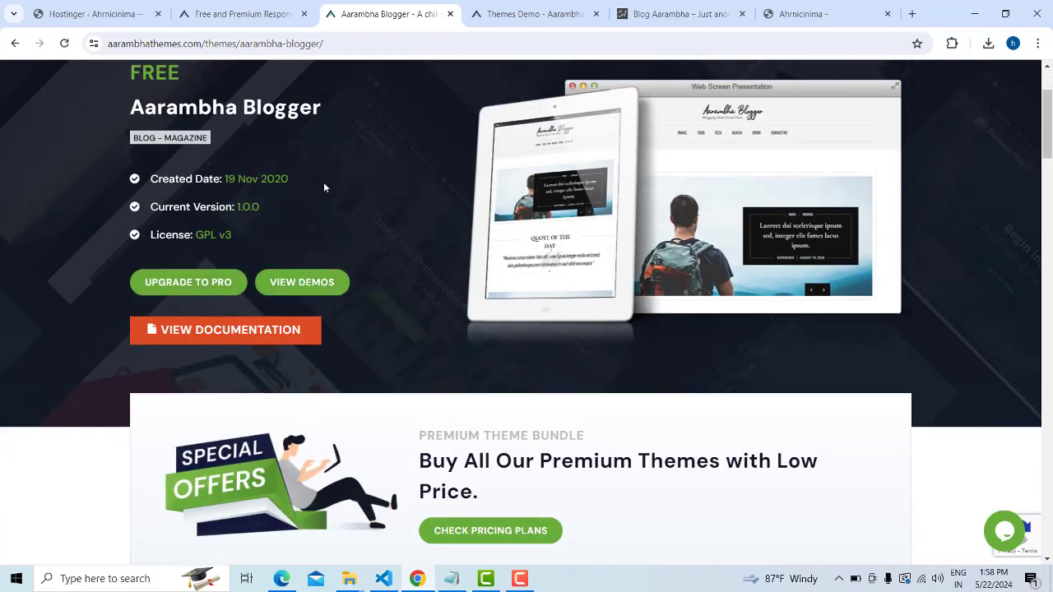
scroll(722, 258, down, 3)
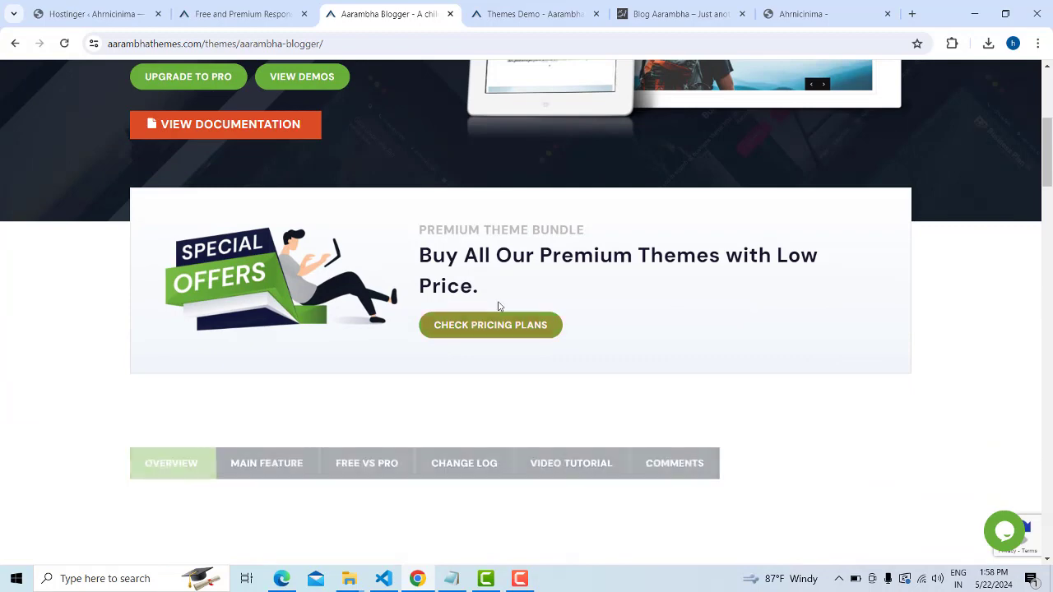
scroll(605, 300, down, 3)
scroll(605, 300, down, 2)
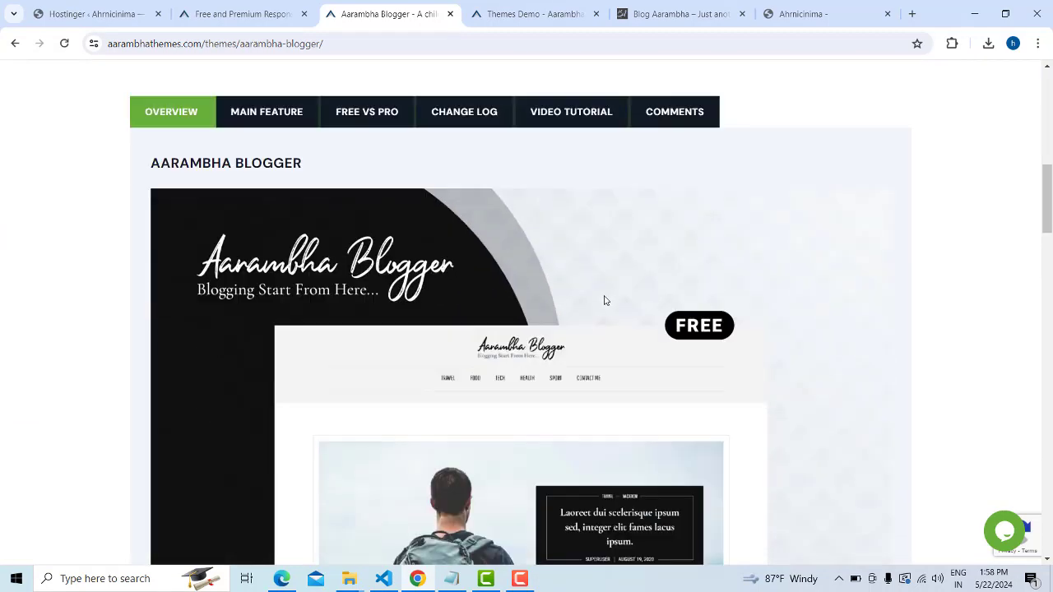
click(367, 124)
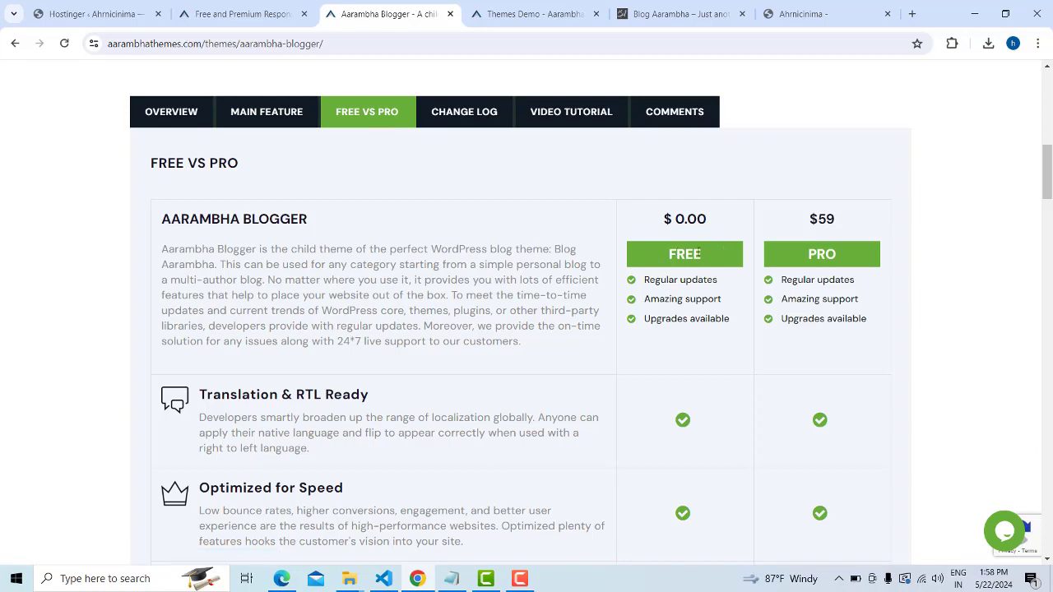
Download the free Aarambha Blogger zip (aarambha-blogger.1.0.0, 126 KB) and go back to WordPress admin
scroll(691, 253, down, 2)
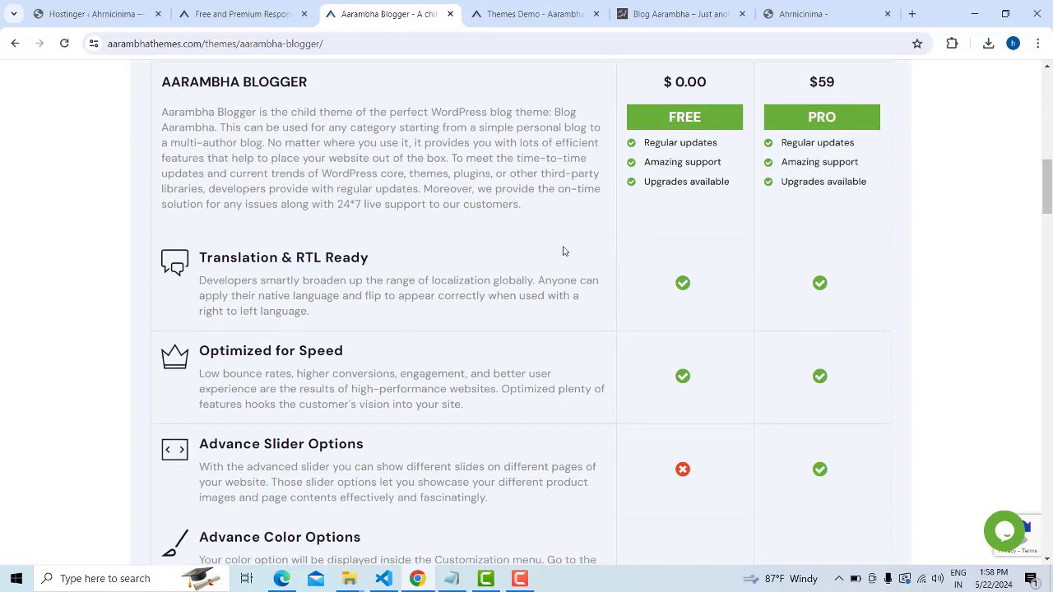
scroll(394, 343, down, 3)
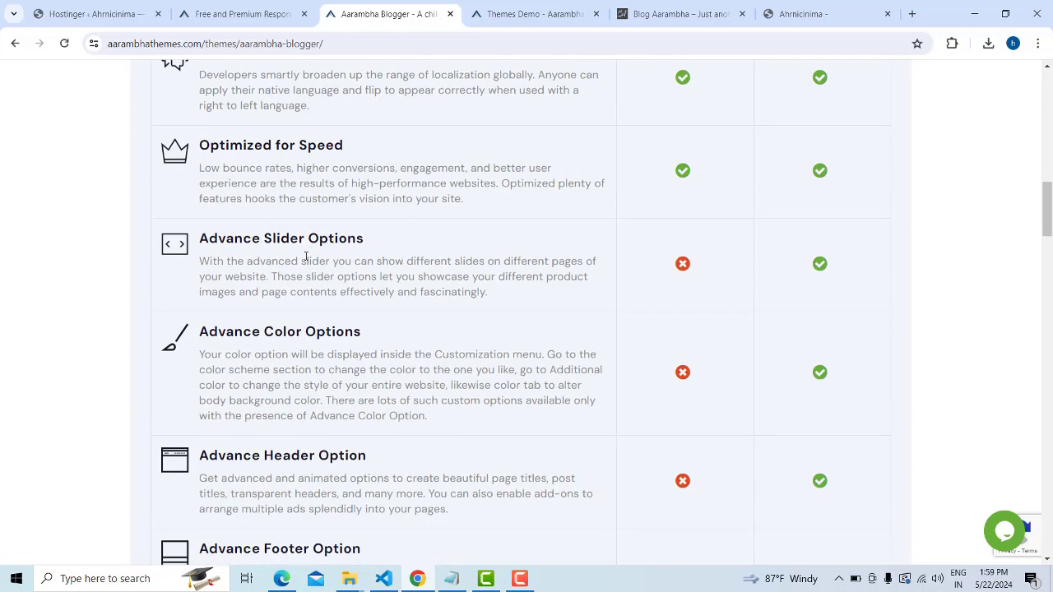
scroll(411, 352, down, 2)
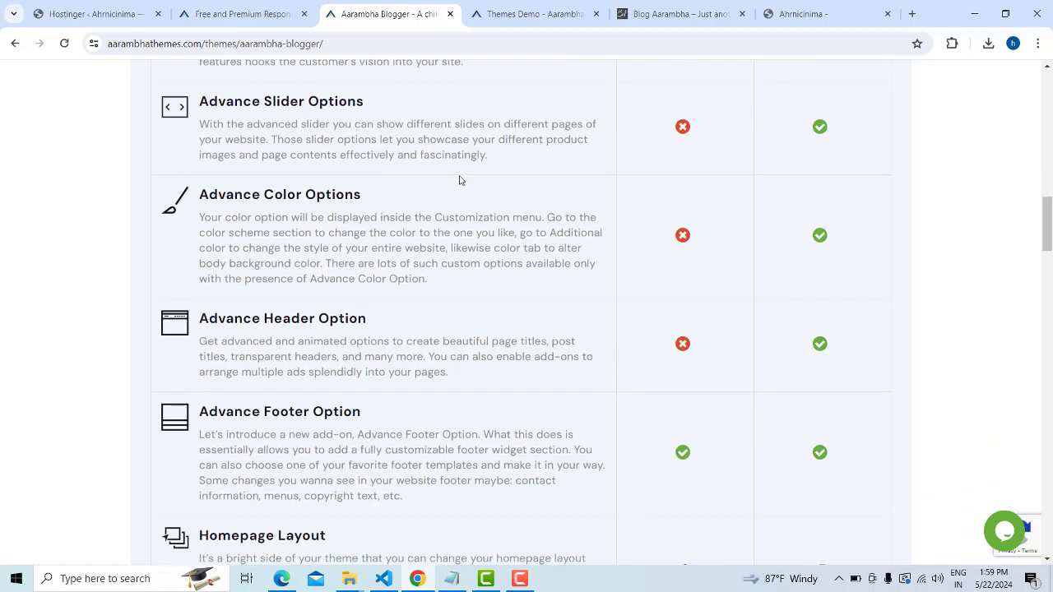
scroll(390, 406, down, 2)
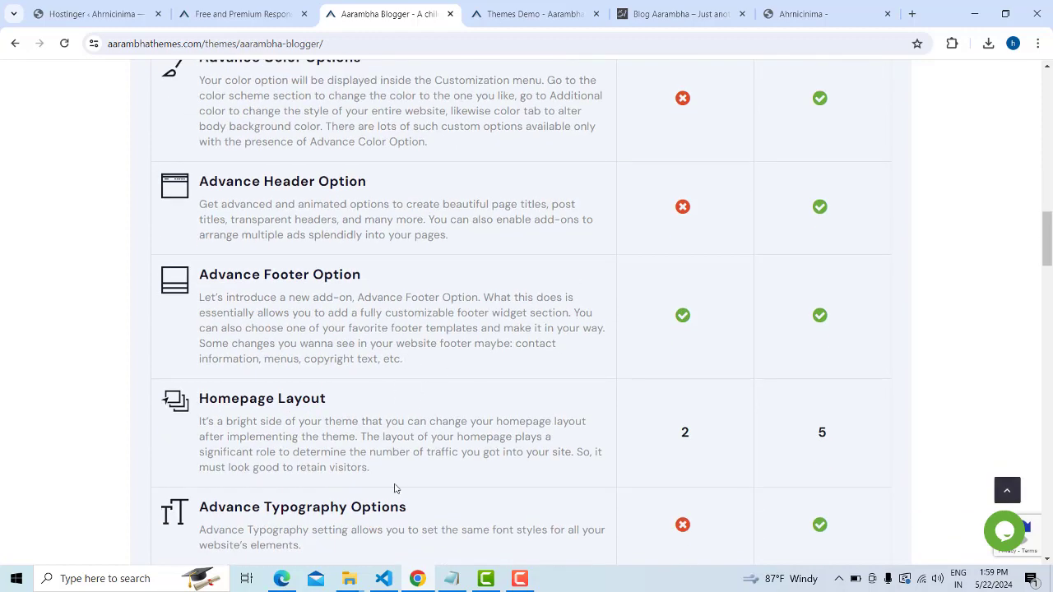
scroll(394, 488, down, 14)
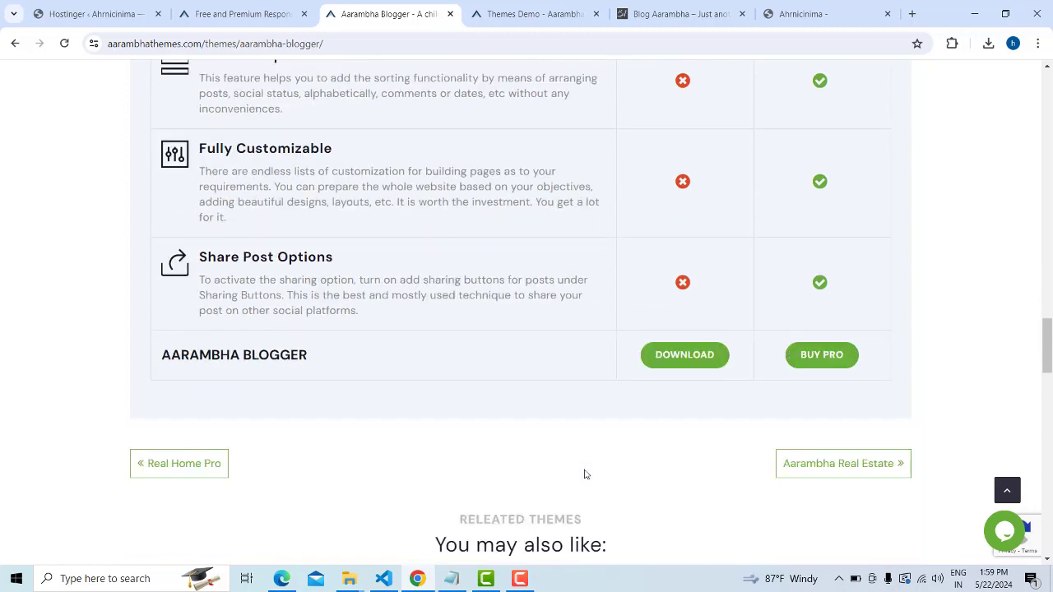
click(688, 328)
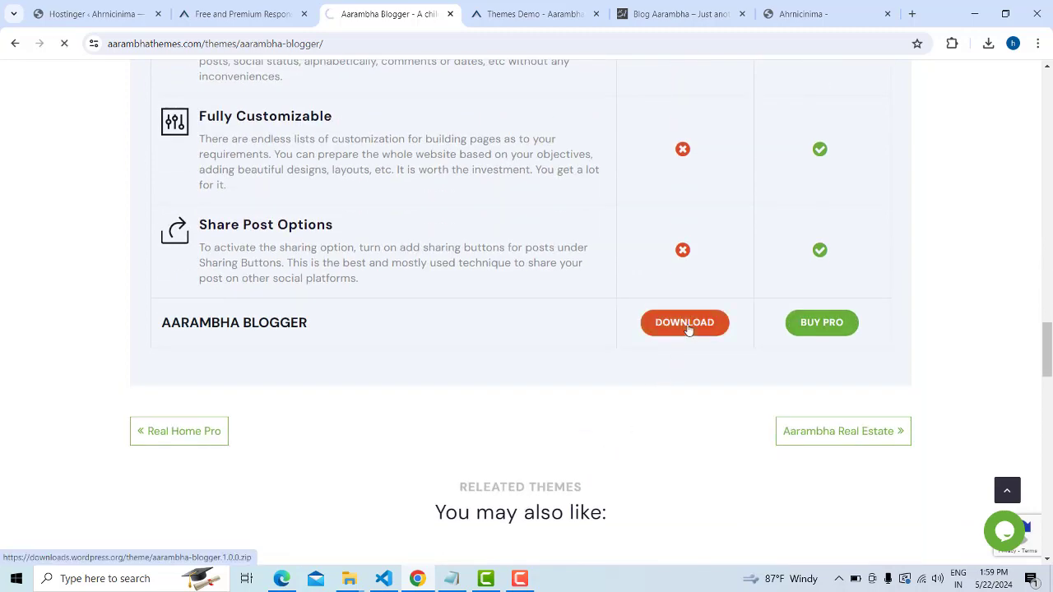
click(988, 44)
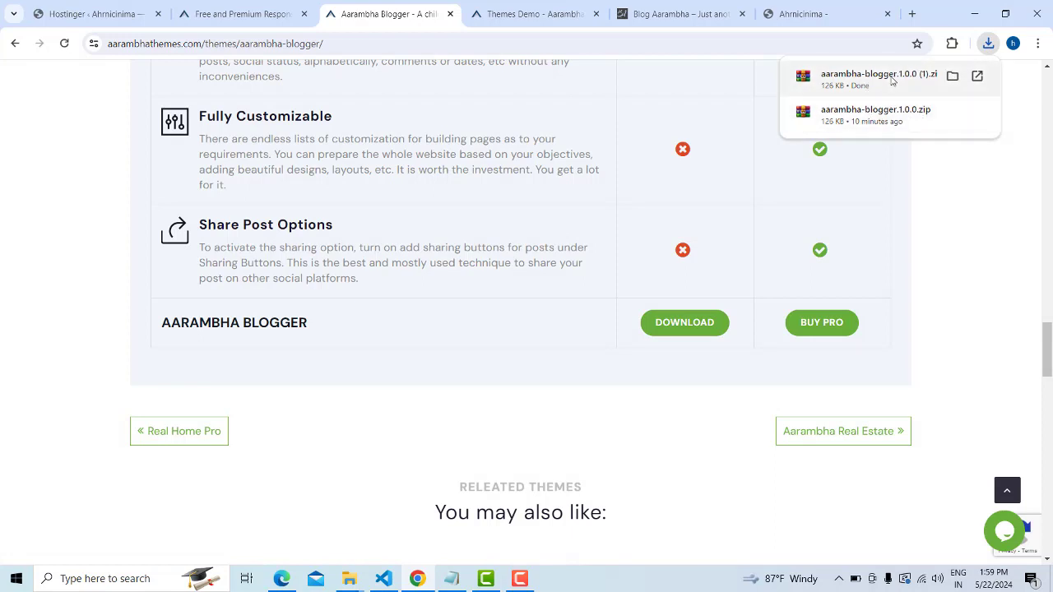
click(95, 14)
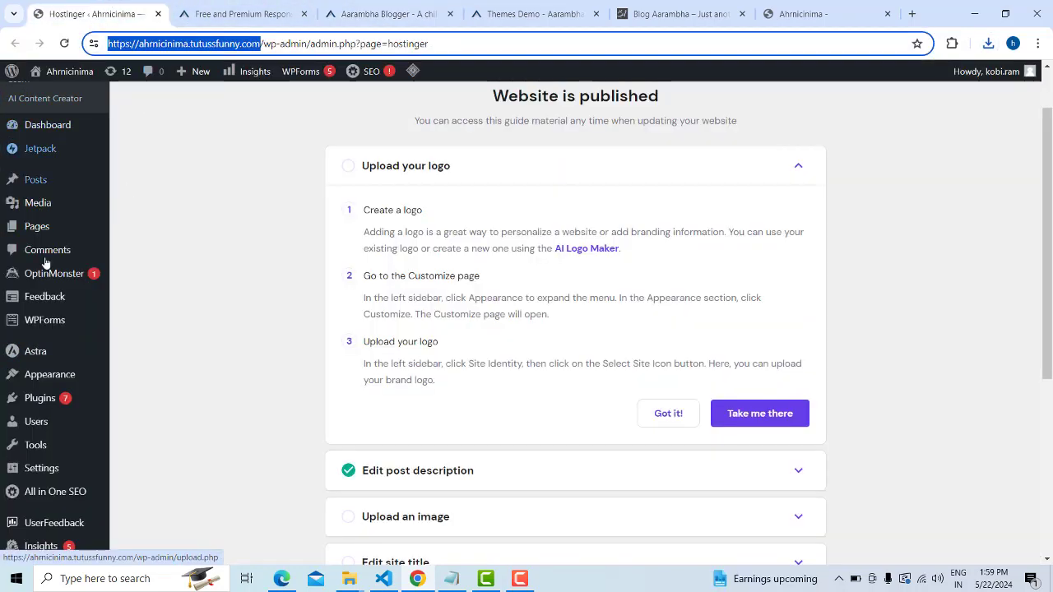
Go to Appearance > Themes > Add New and scroll to the theme upload area
mouse_move(47, 376)
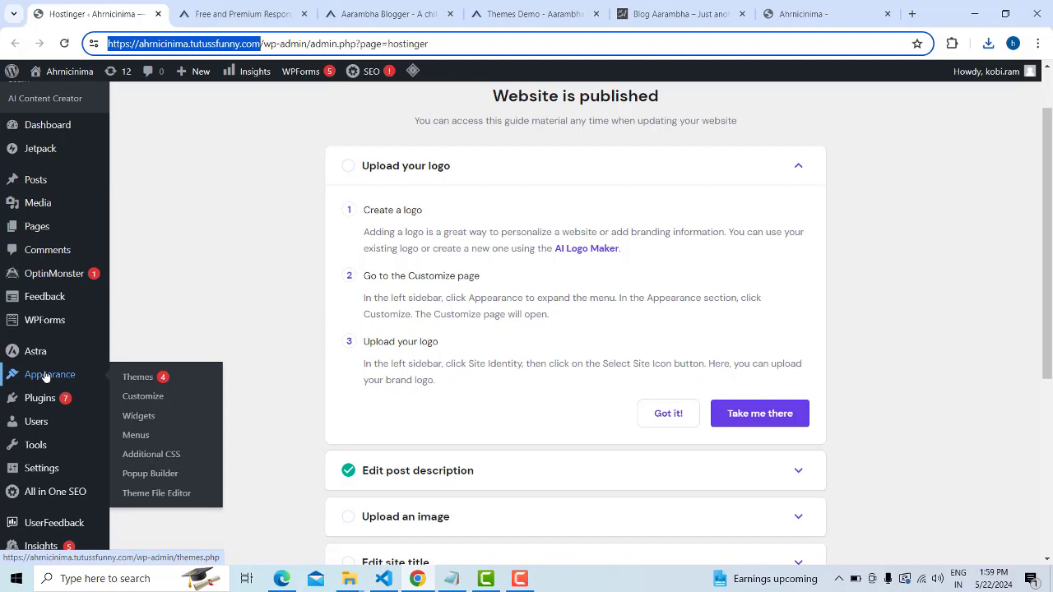
mouse_move(44, 358)
click(133, 380)
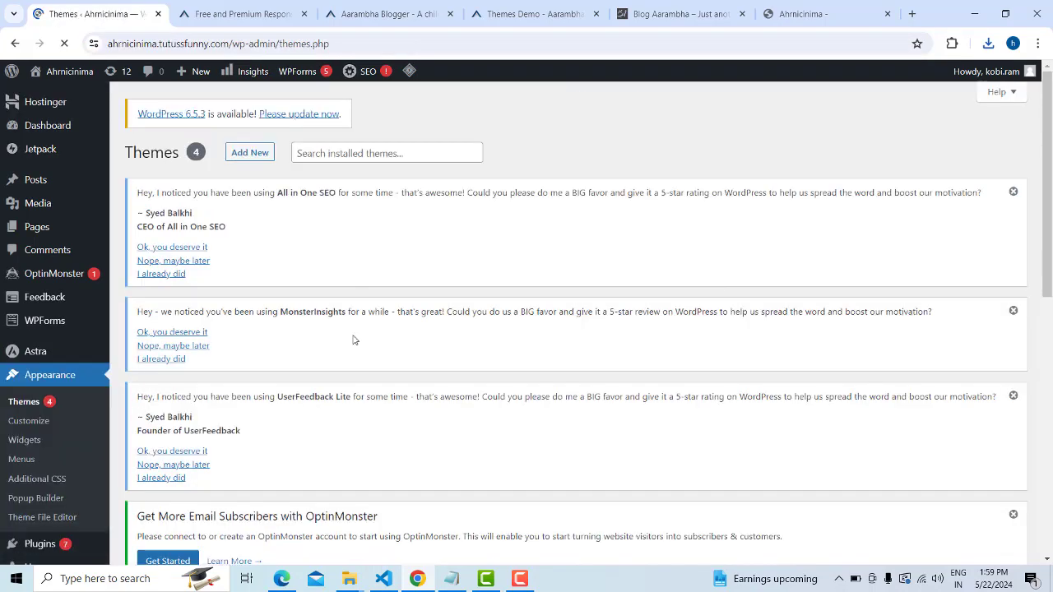
scroll(339, 286, down, 5)
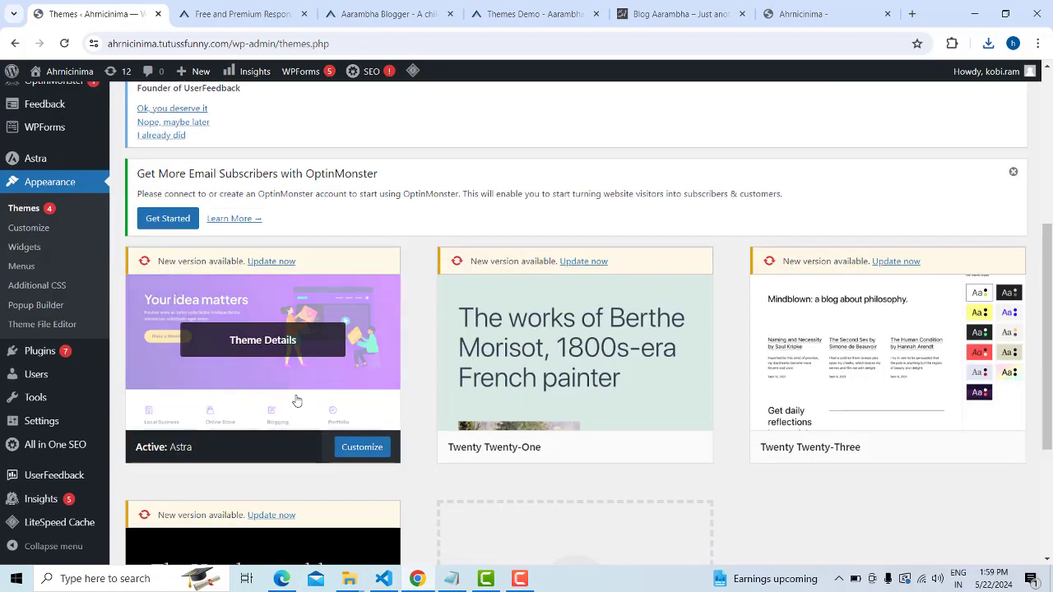
scroll(297, 400, up, 5)
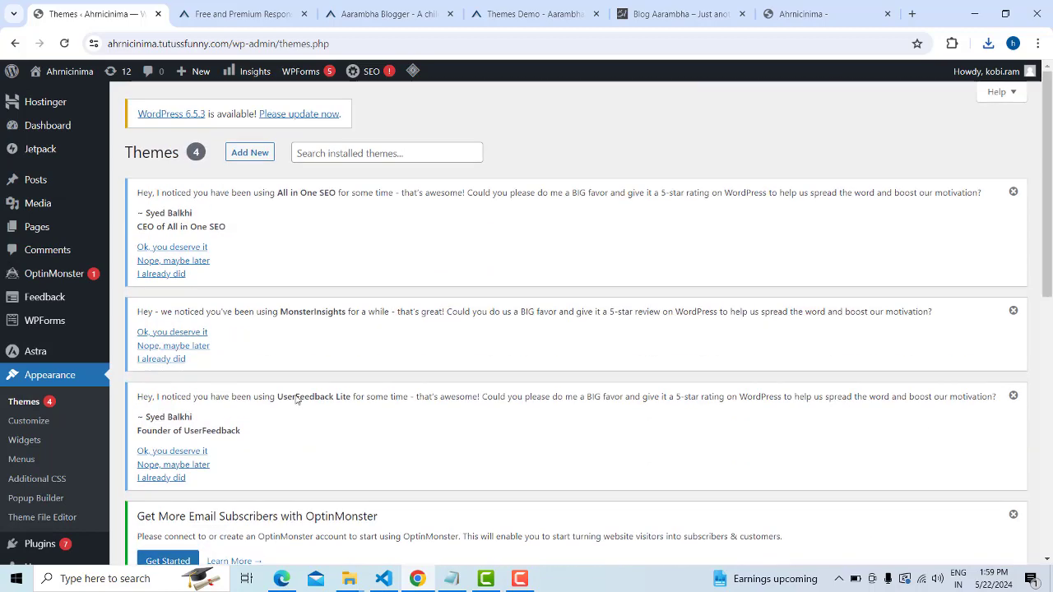
click(251, 158)
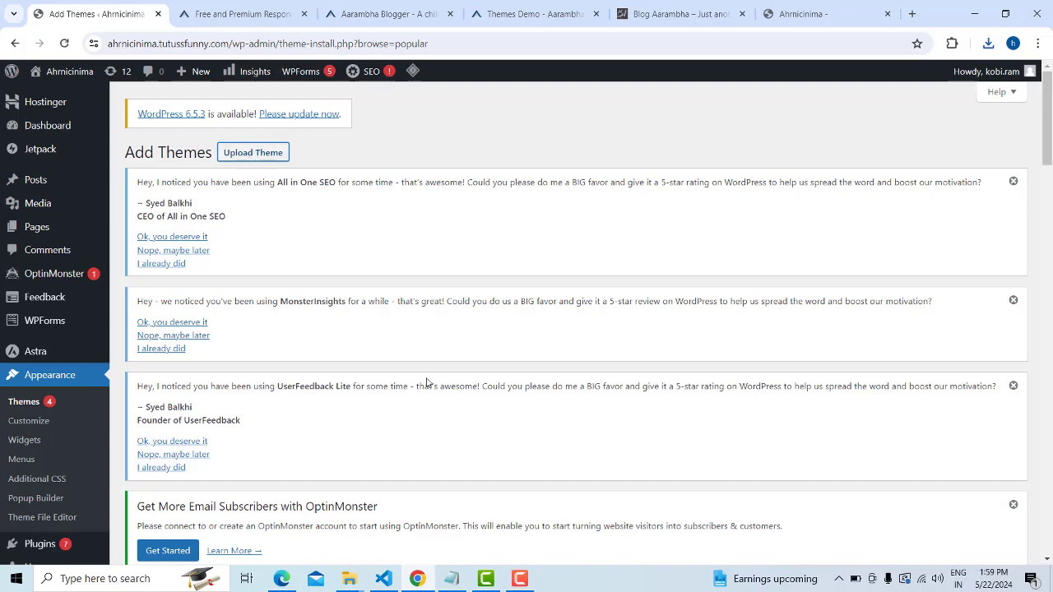
scroll(427, 383, down, 5)
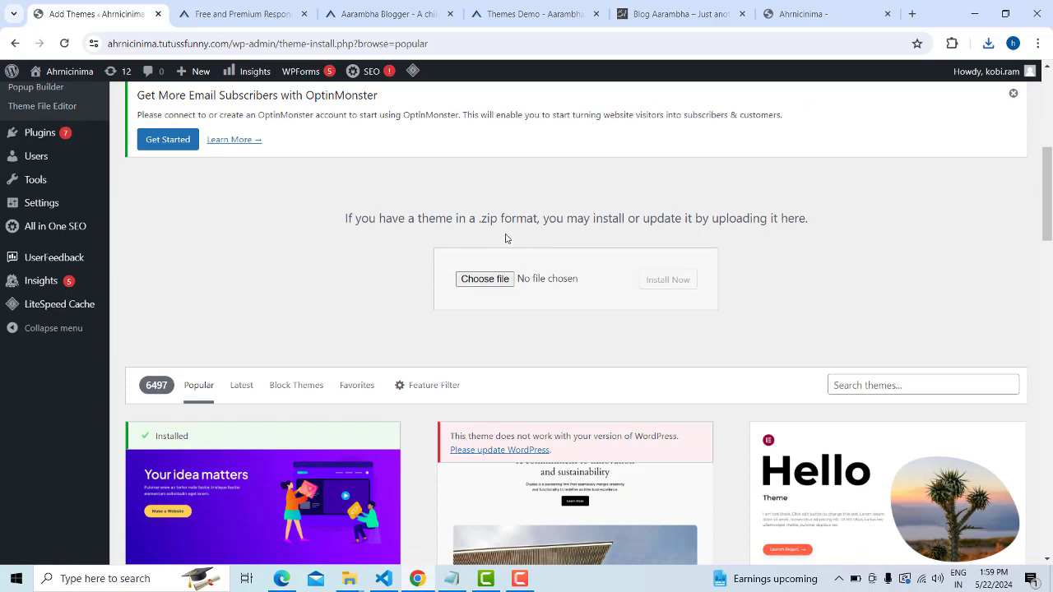
Upload and install the aarambha-blogger.1.0.0.zip theme from the Downloads folder
click(505, 282)
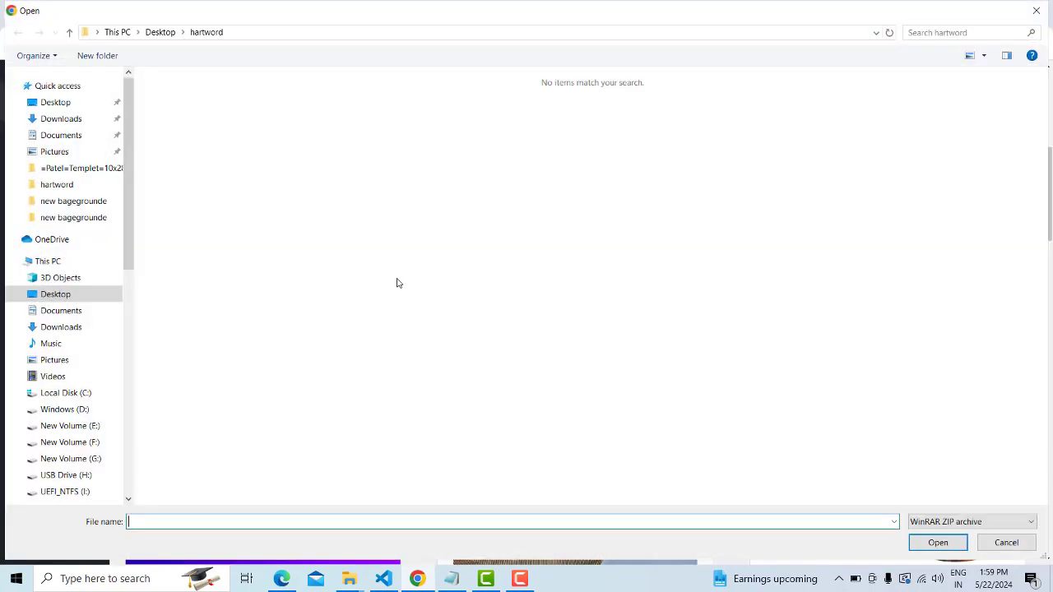
click(65, 327)
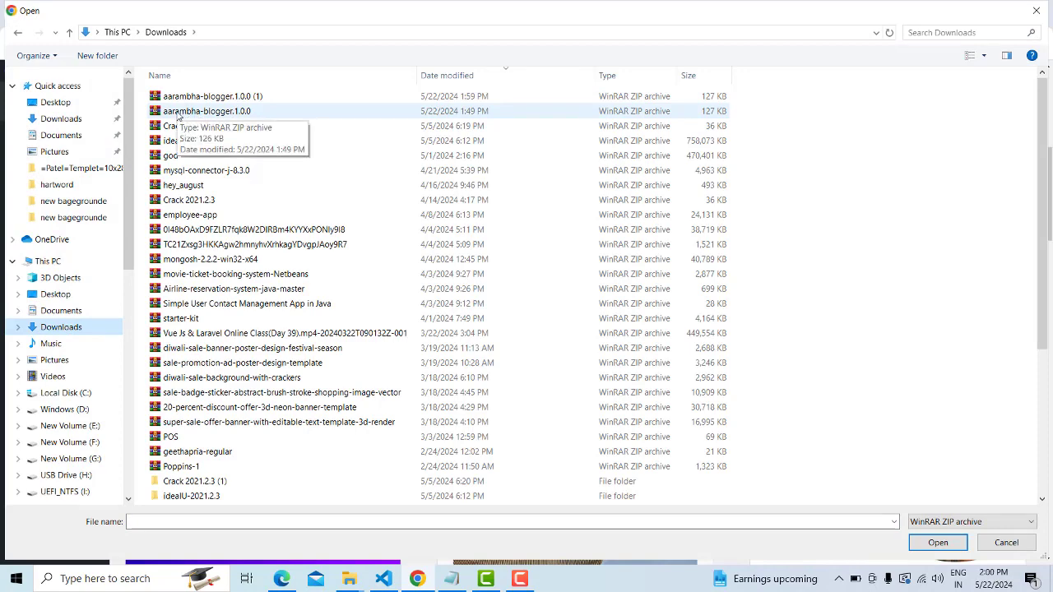
click(177, 116)
click(946, 543)
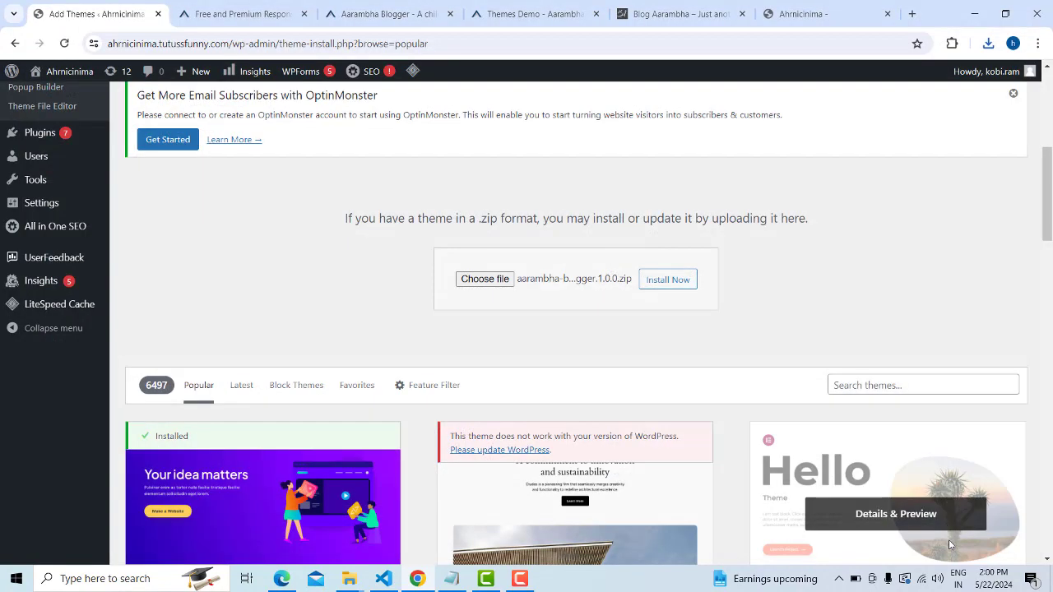
click(679, 282)
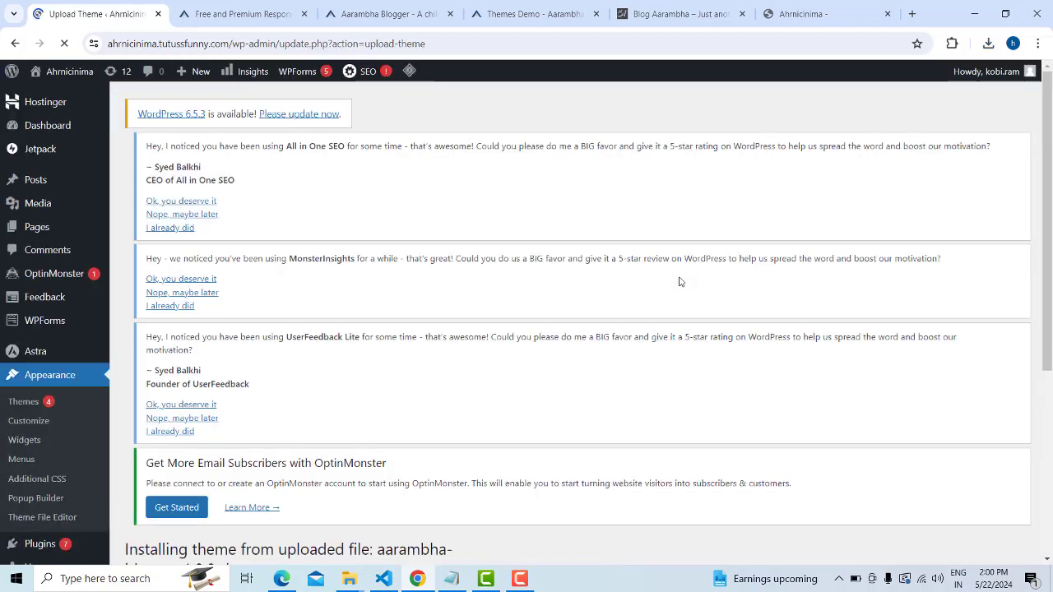
scroll(680, 282, down, 10)
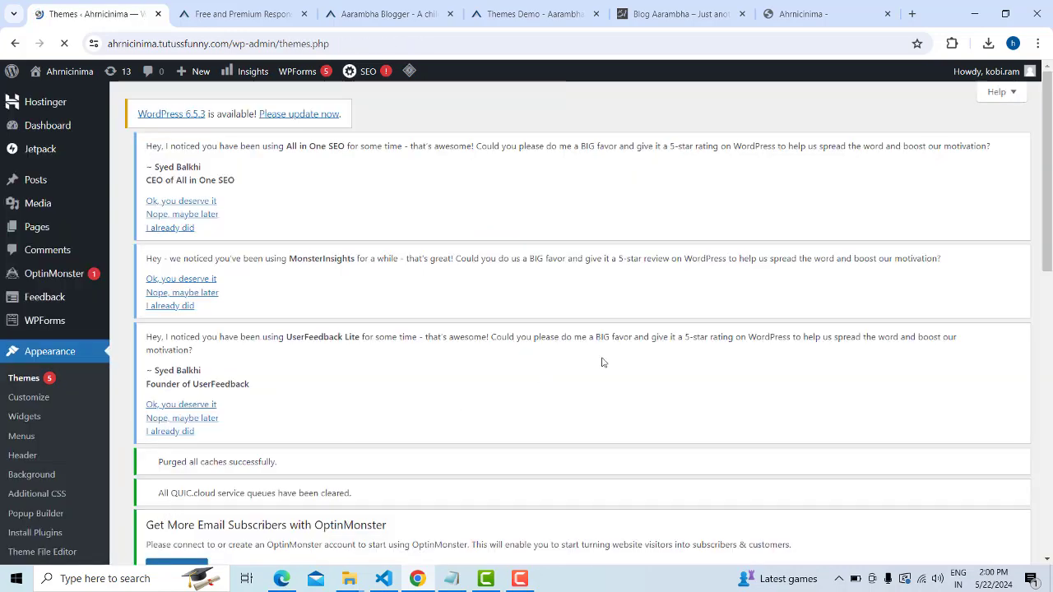
Reload the live front page and scroll through the posts in the Aarambha Blogger layout
scroll(603, 362, down, 3)
scroll(609, 341, up, 3)
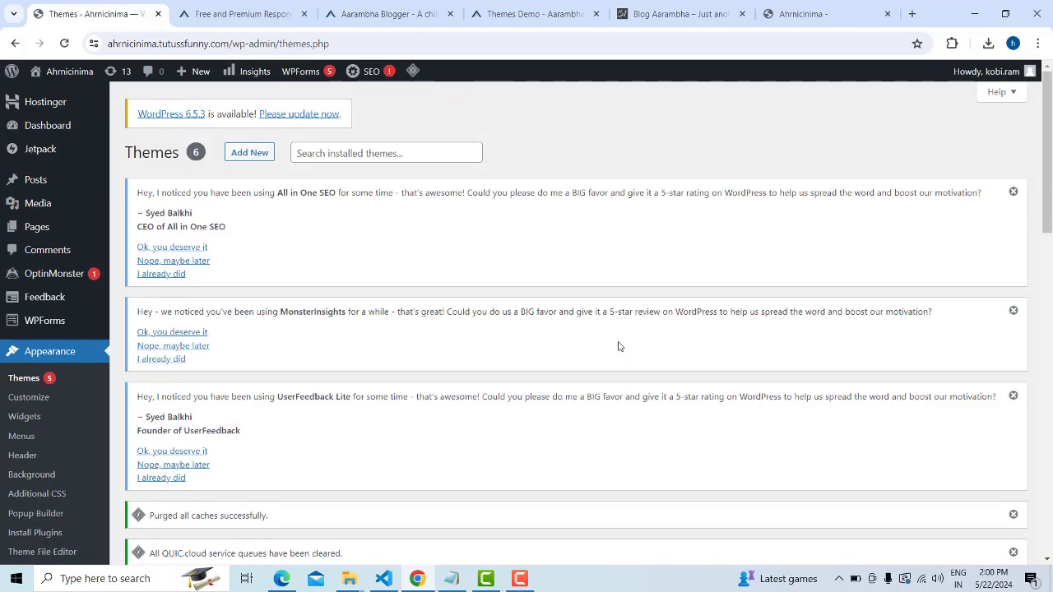
click(859, 5)
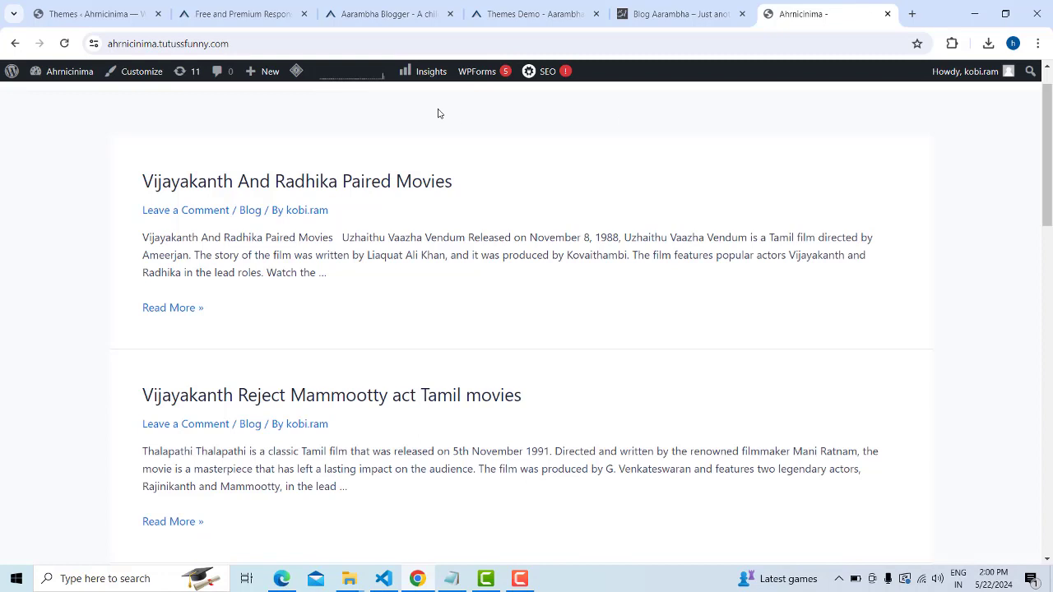
click(63, 43)
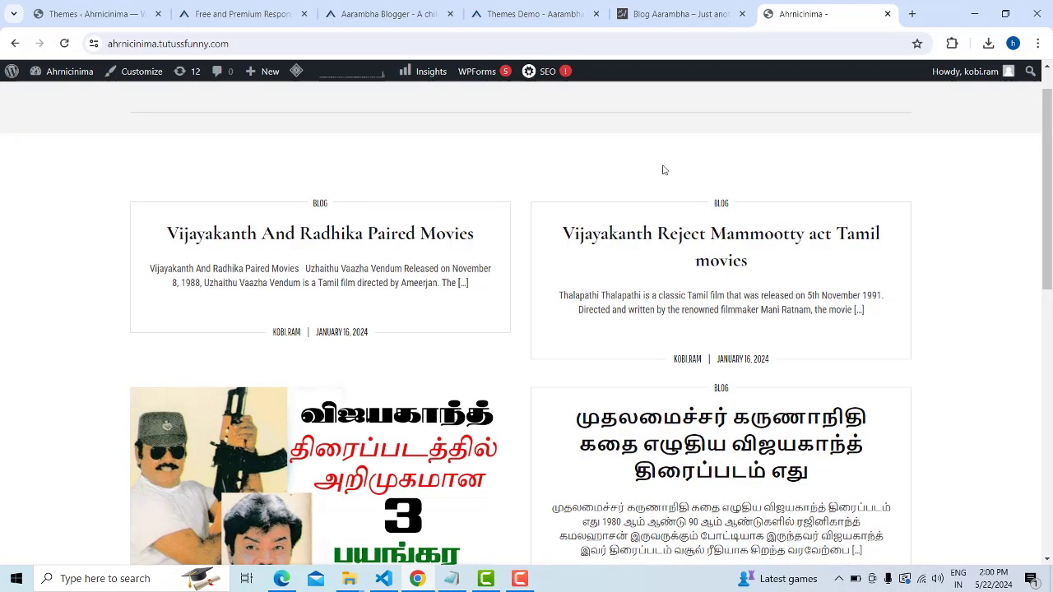
scroll(863, 242, down, 8)
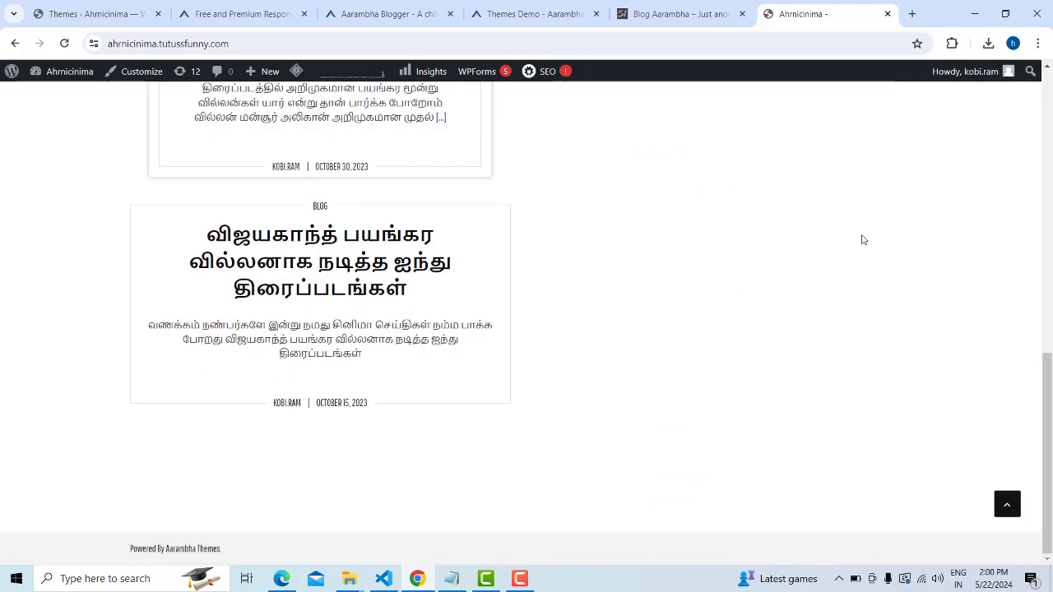
scroll(863, 239, up, 10)
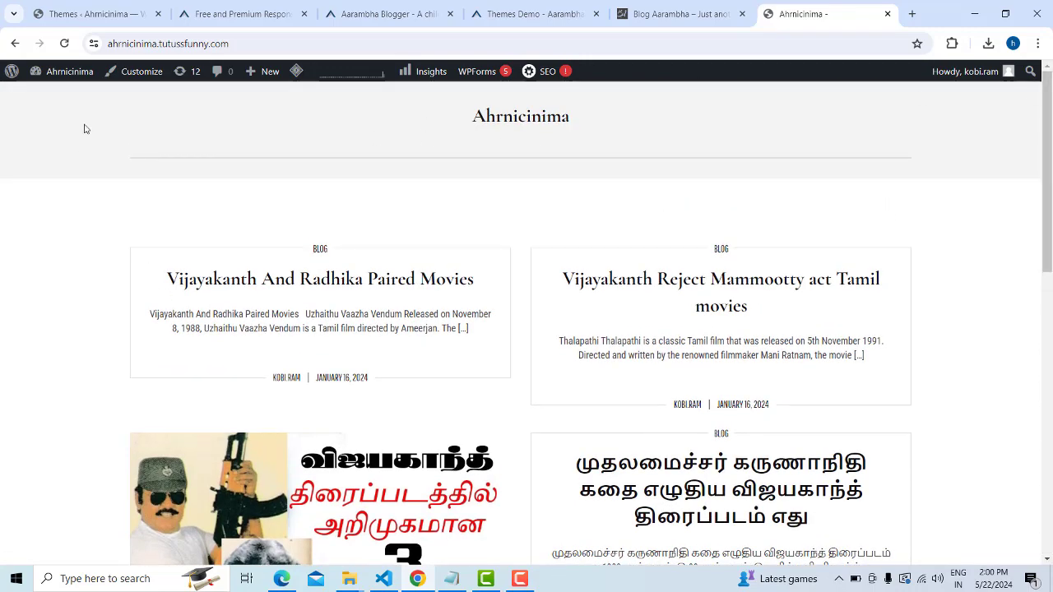
scroll(596, 317, down, 8)
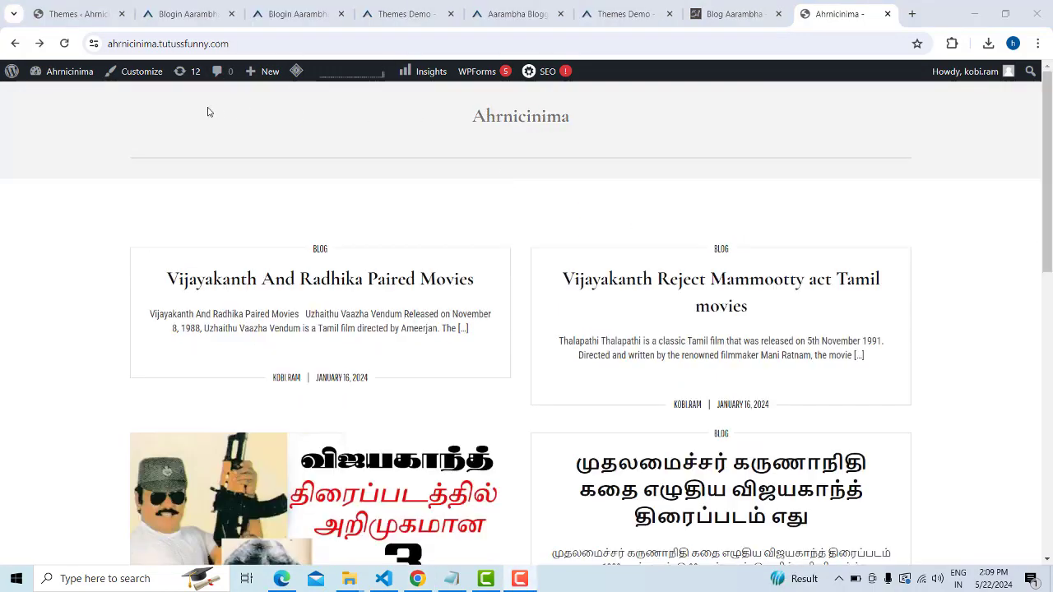
Open the Site Identity settings in the Customizer
click(141, 72)
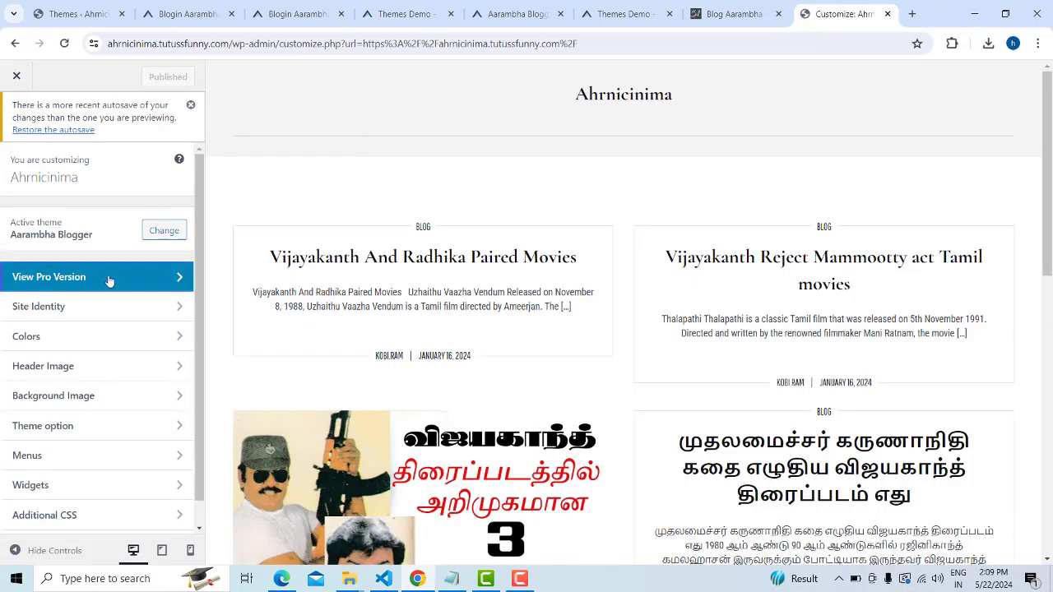
scroll(118, 327, down, 1)
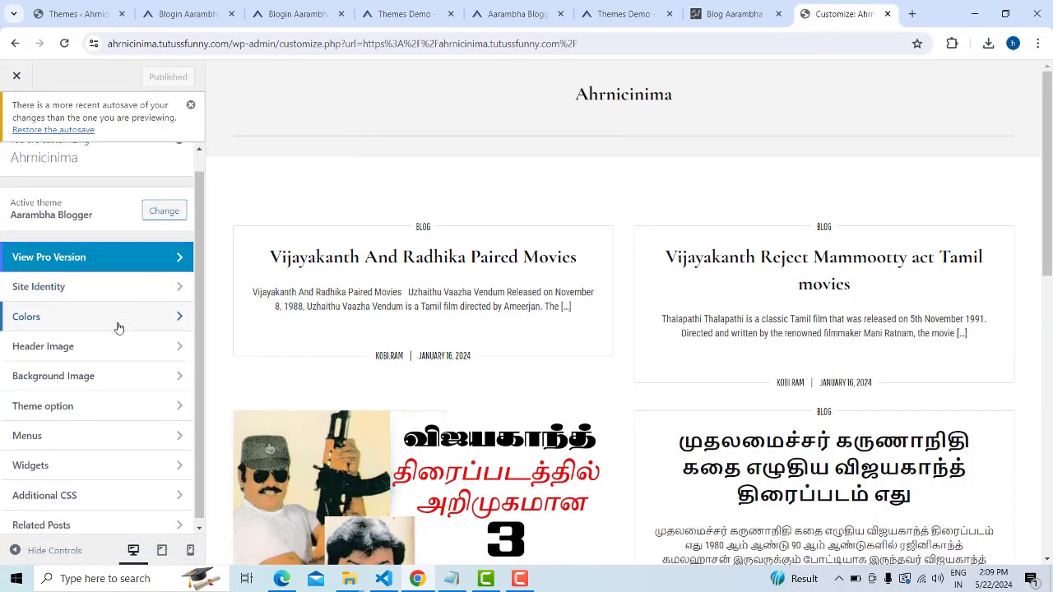
click(180, 281)
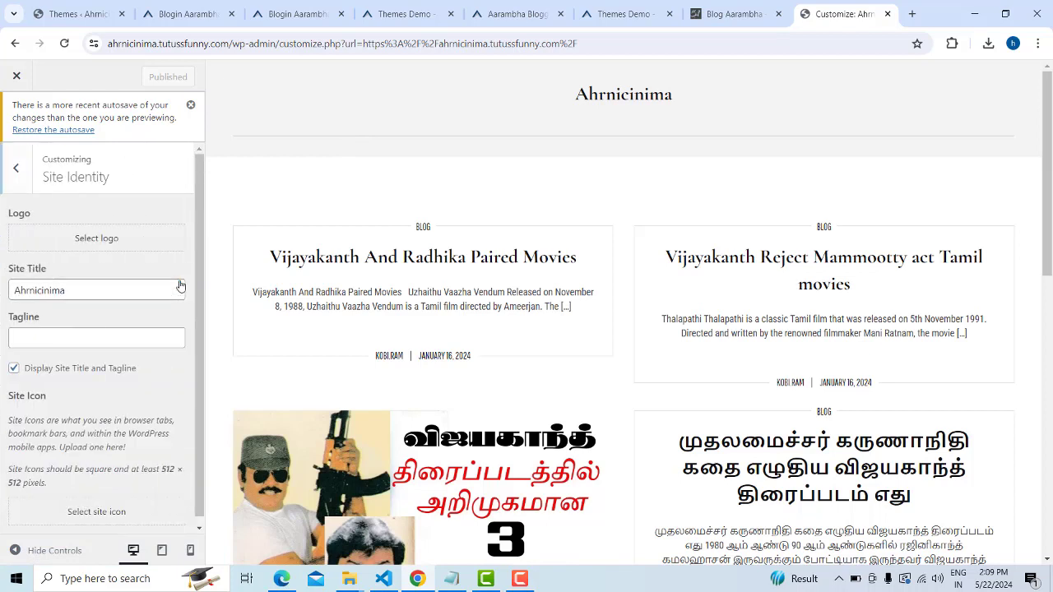
Replace the site title Ahrnicinima with Tutusfunny and publish it
double_click(95, 296)
text(Tuts)
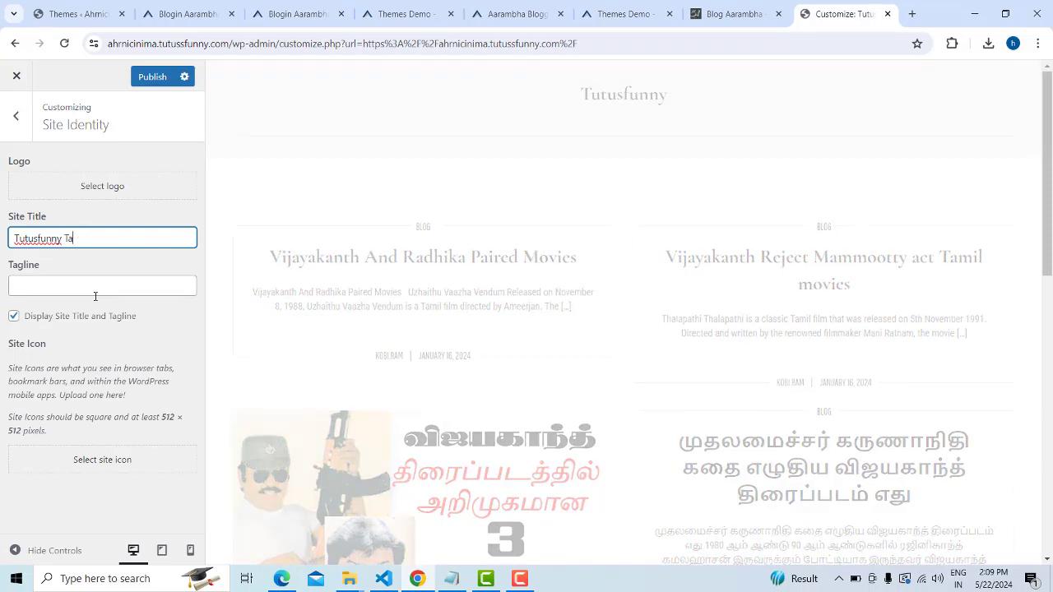
text(mi)
key(BackSpace)
key(BackSpace)
key(BackSpace)
key(BackSpace)
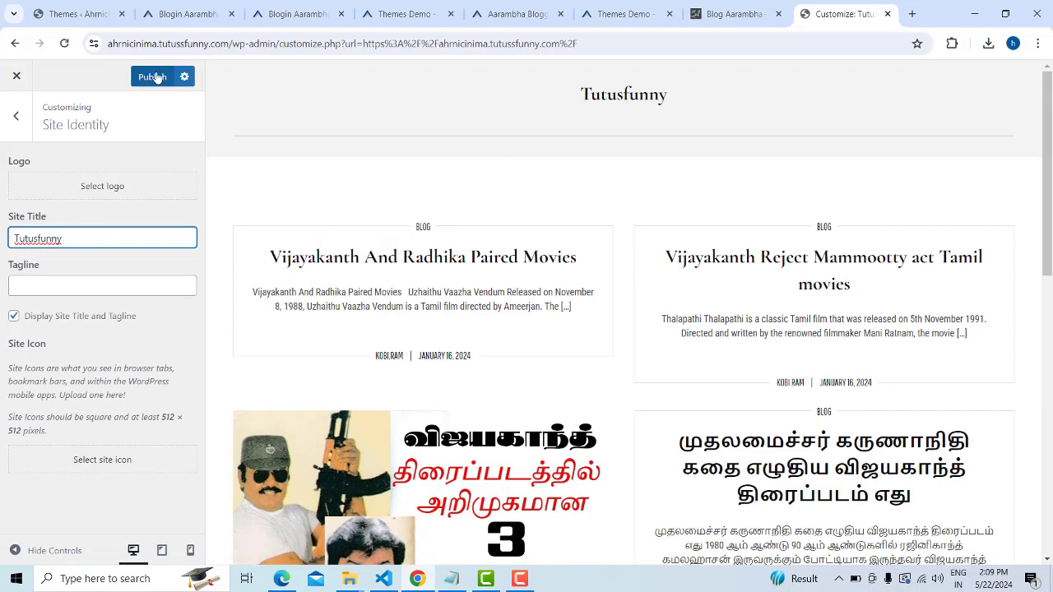
text(Tamil)
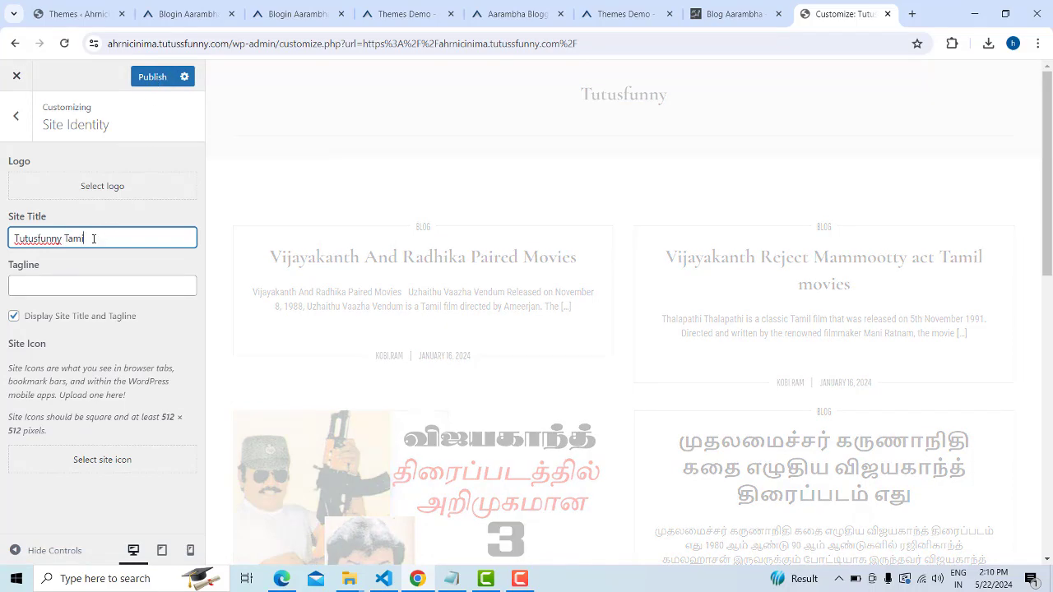
key(BackSpace)
key(BackSpace)
key(BackSpace)
key(BackSpace)
key(BackSpace)
key(BackSpace)
key(BackSpace)
key(BackSpace)
text(sf)
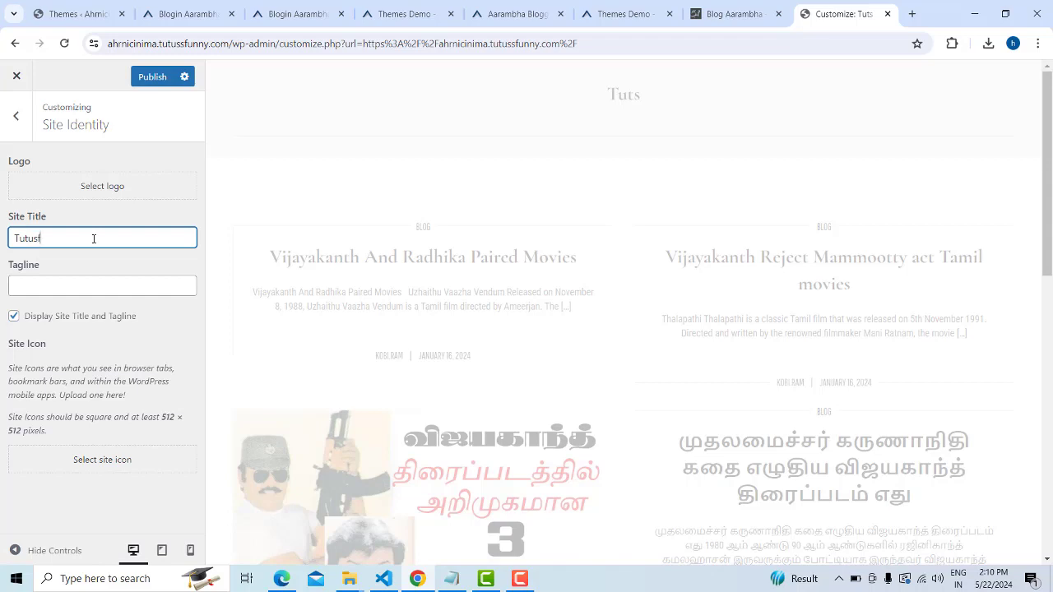
text(nyy)
click(152, 77)
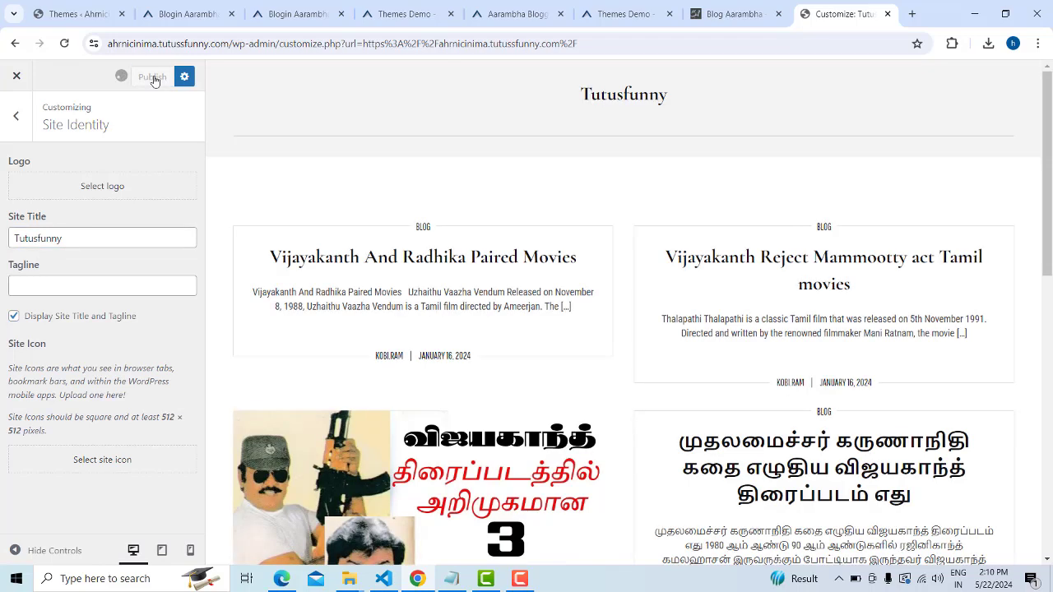
click(11, 121)
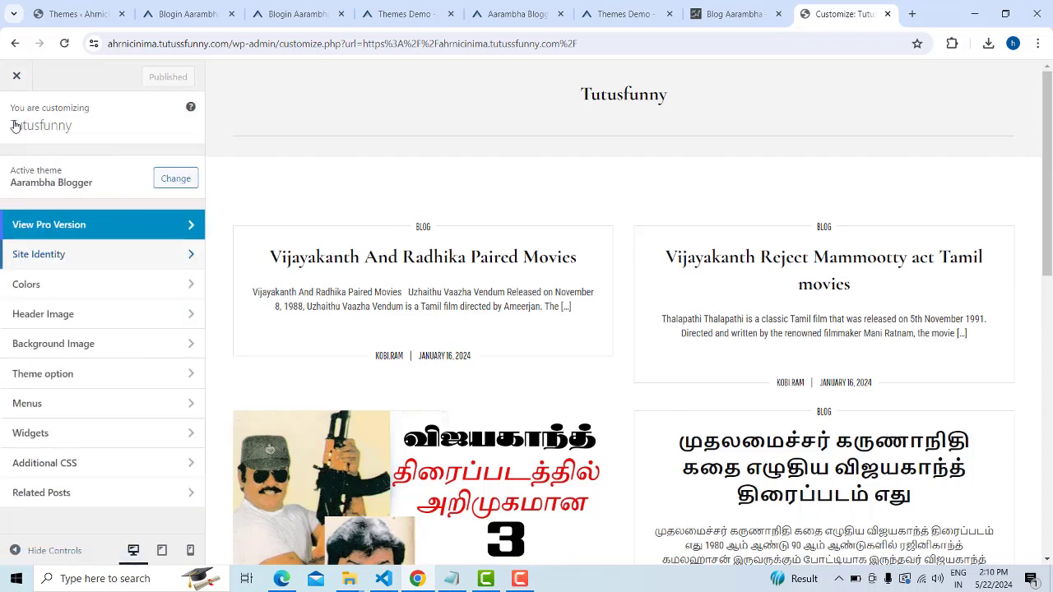
Look over the Colors and Header Image sections, then return to the main Customizer list
click(186, 285)
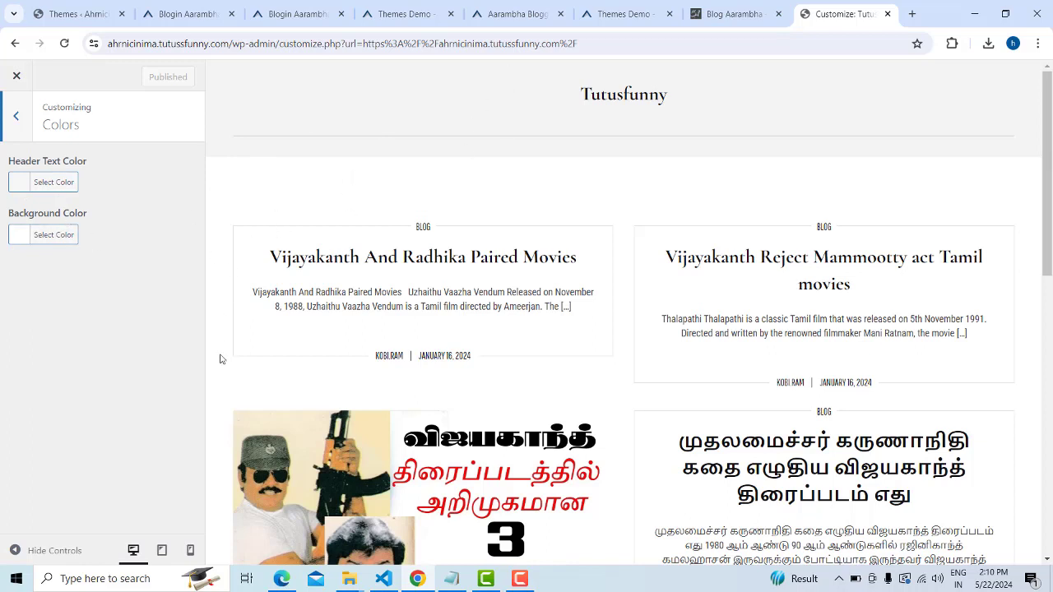
click(17, 119)
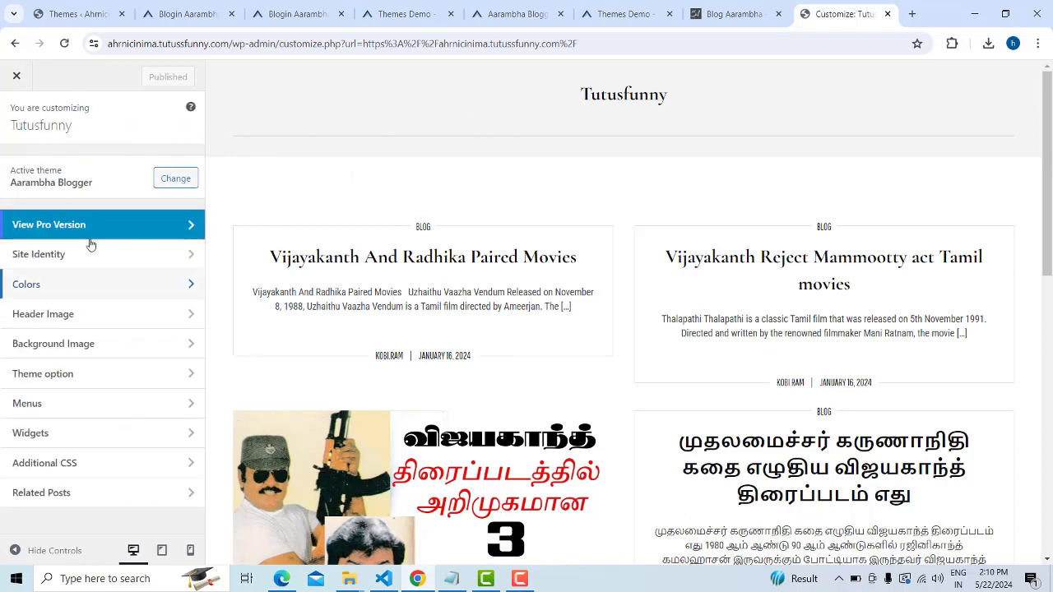
click(153, 322)
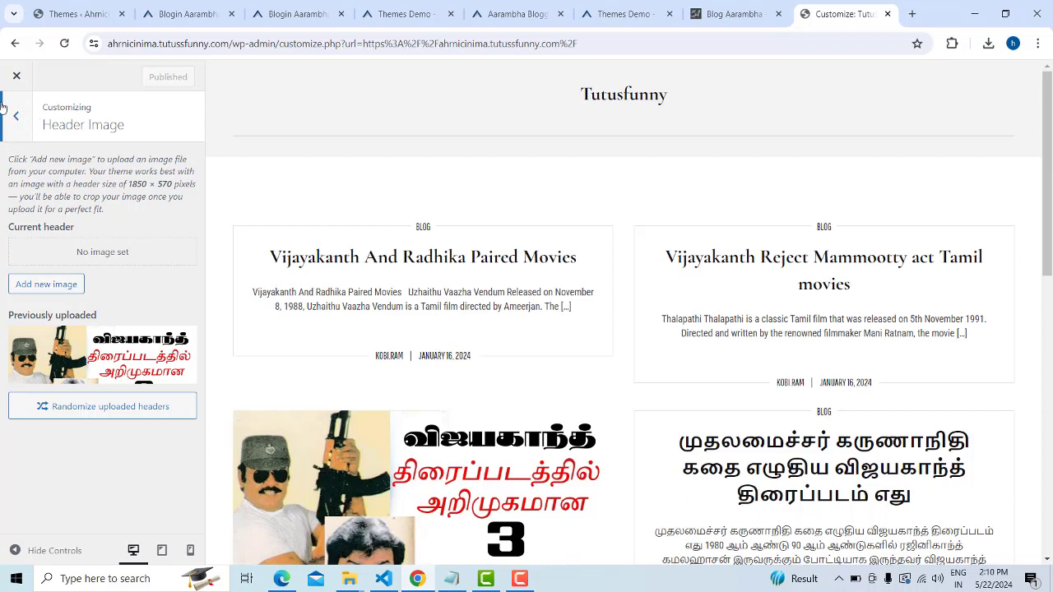
click(15, 118)
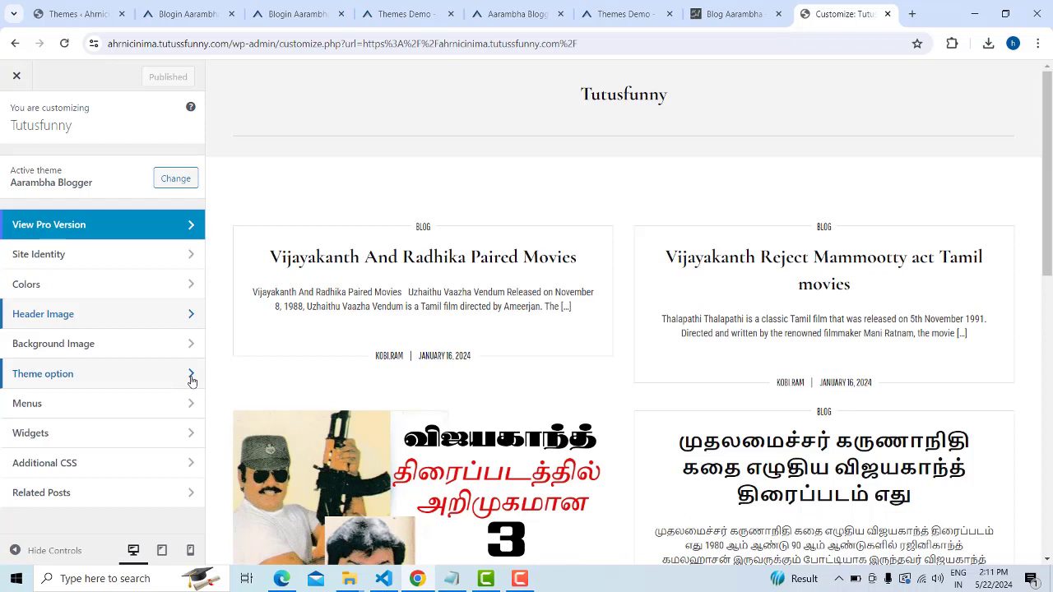
Enable the top bar section under Theme option > Top Header
click(191, 377)
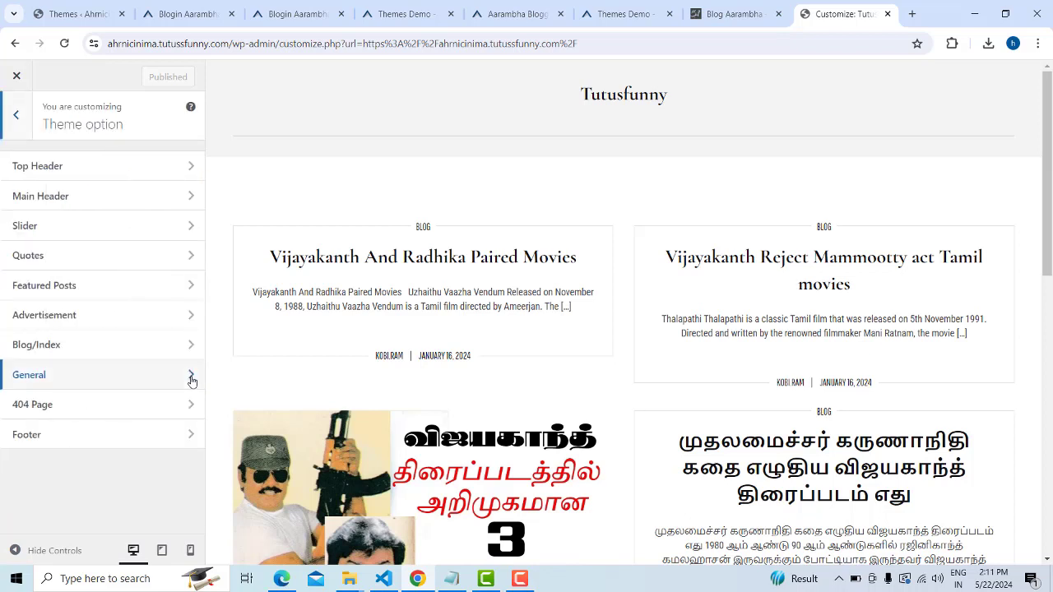
click(192, 168)
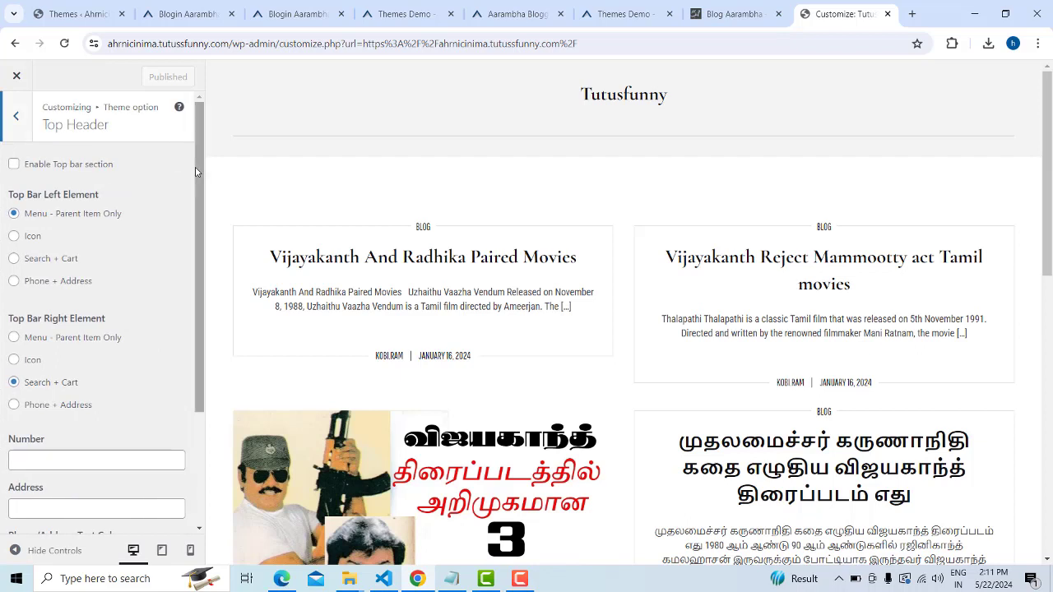
click(14, 163)
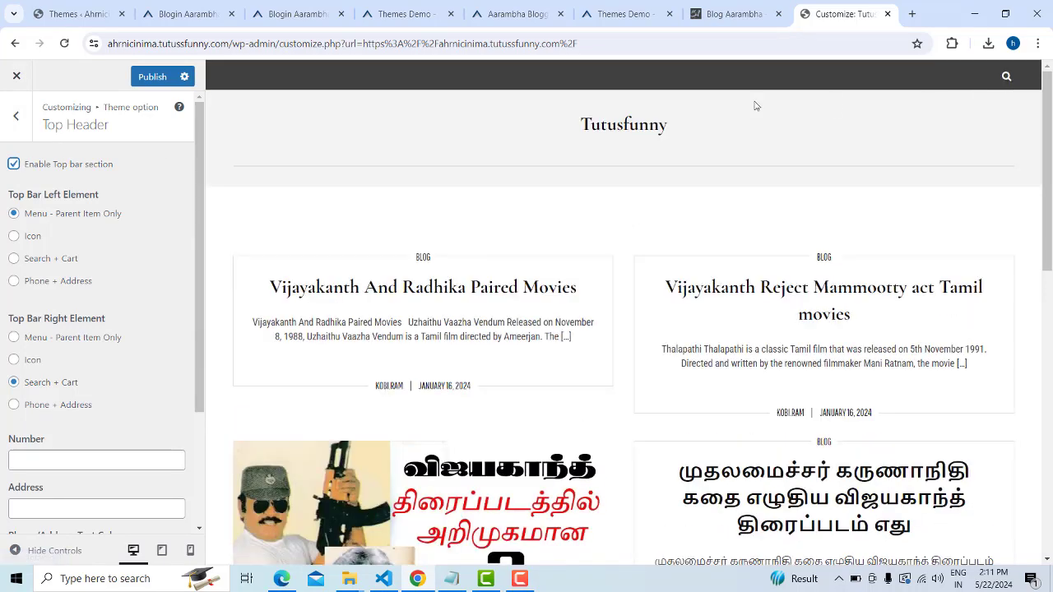
click(1007, 76)
click(808, 115)
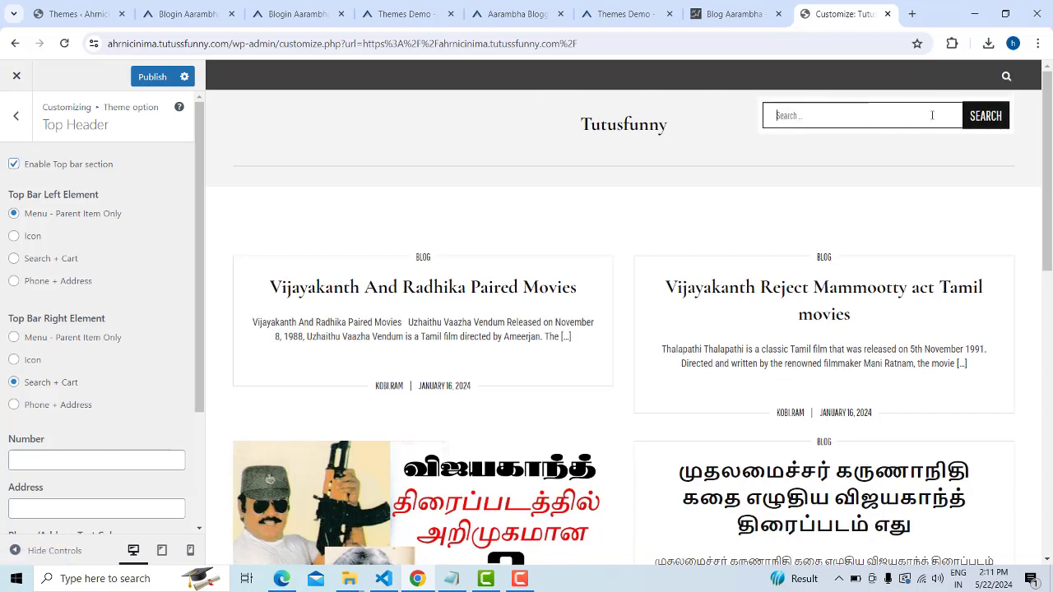
click(965, 164)
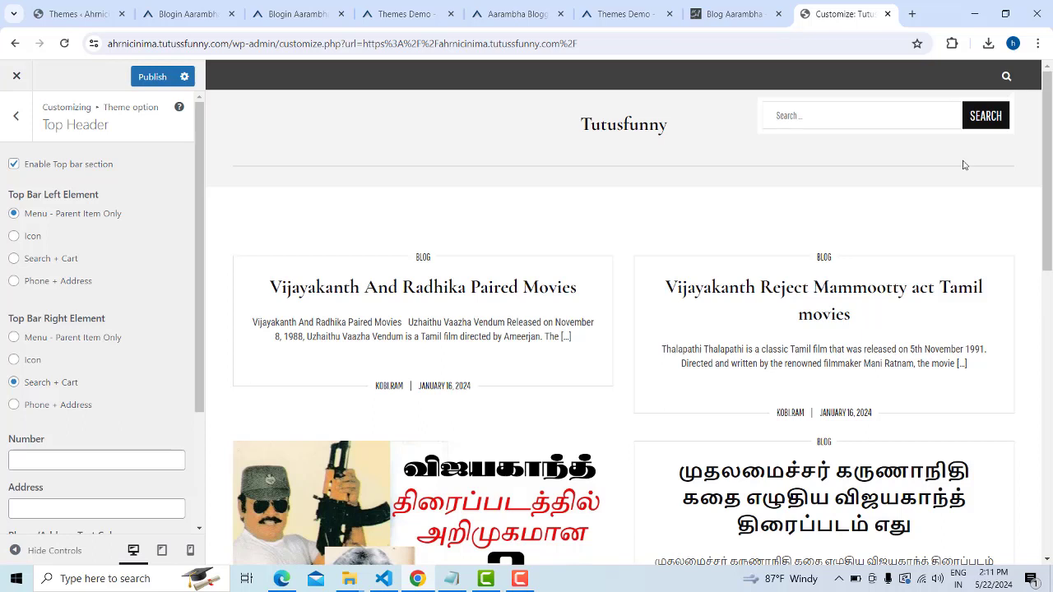
click(1006, 77)
click(1006, 77)
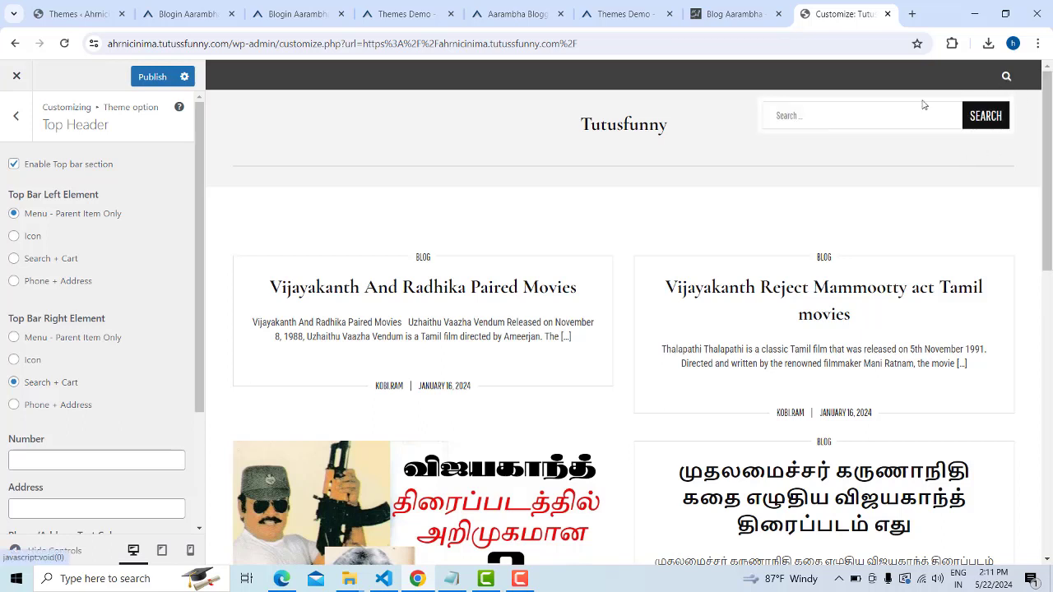
click(903, 115)
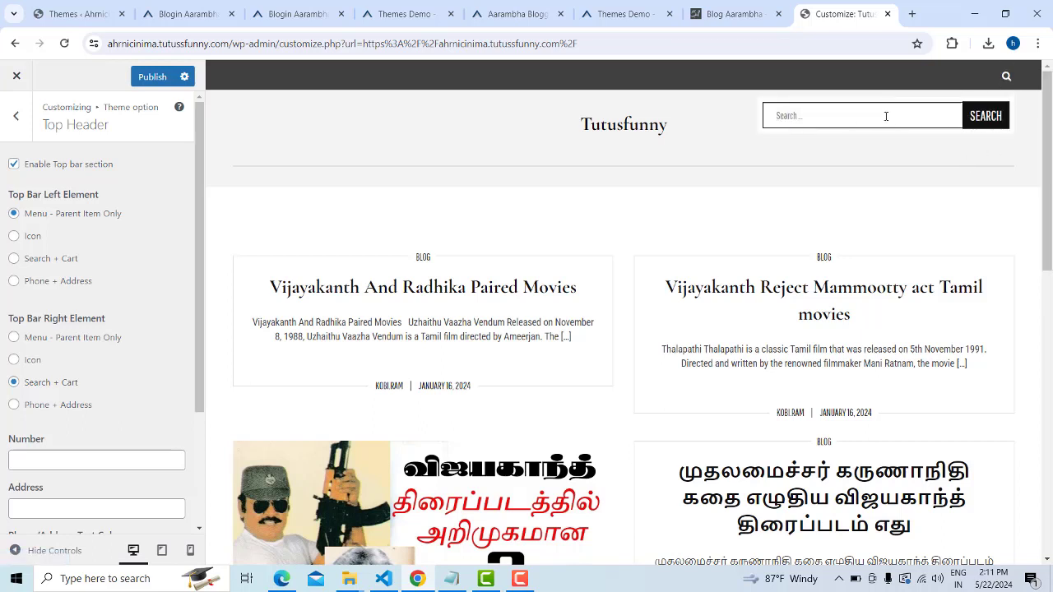
click(14, 164)
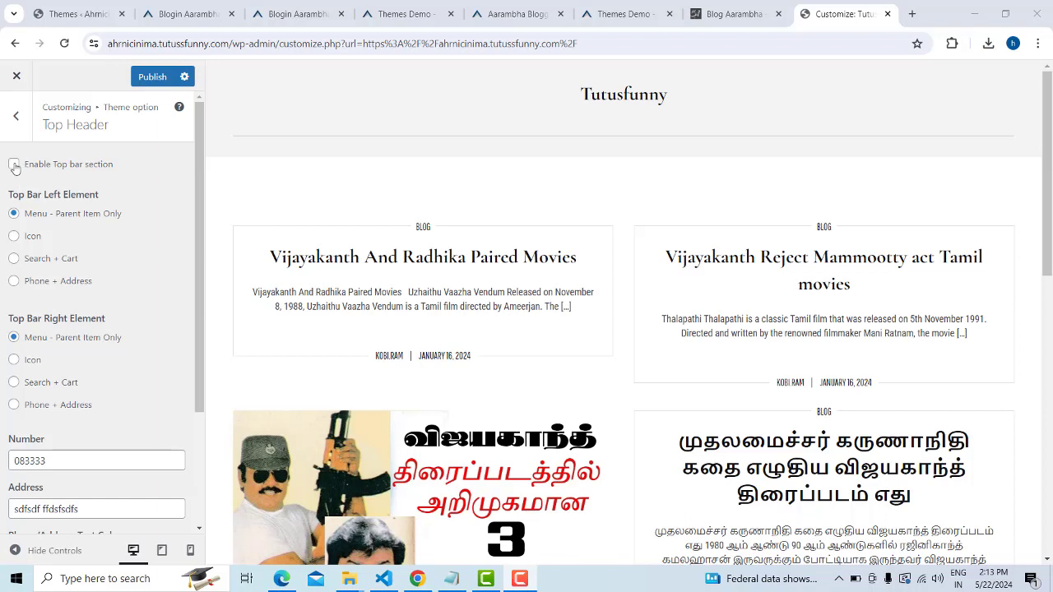
click(14, 166)
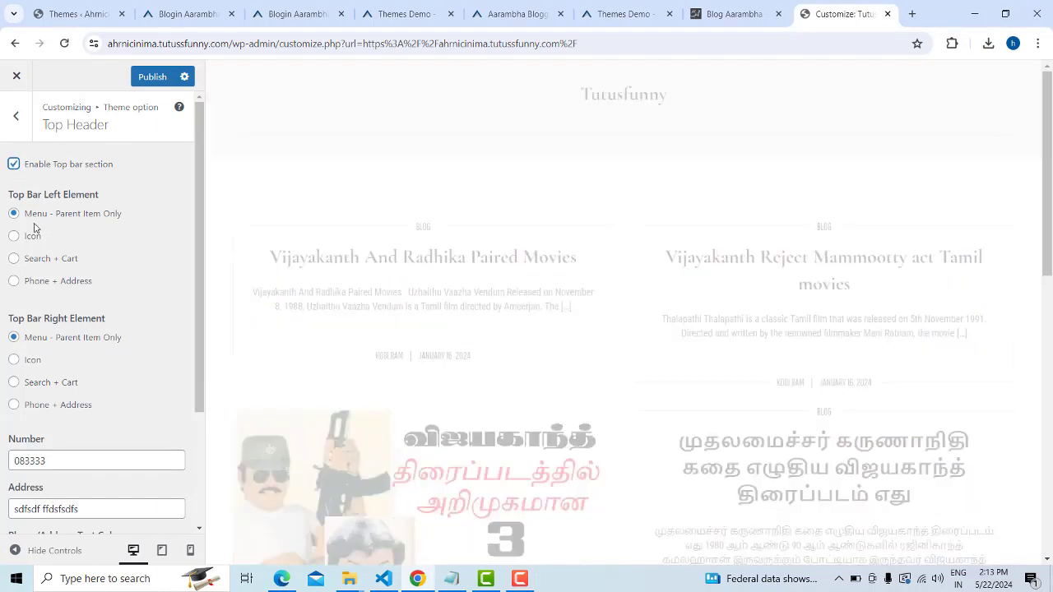
Set Top Bar Left Element to Phone + Address and clear the old number and address
click(14, 282)
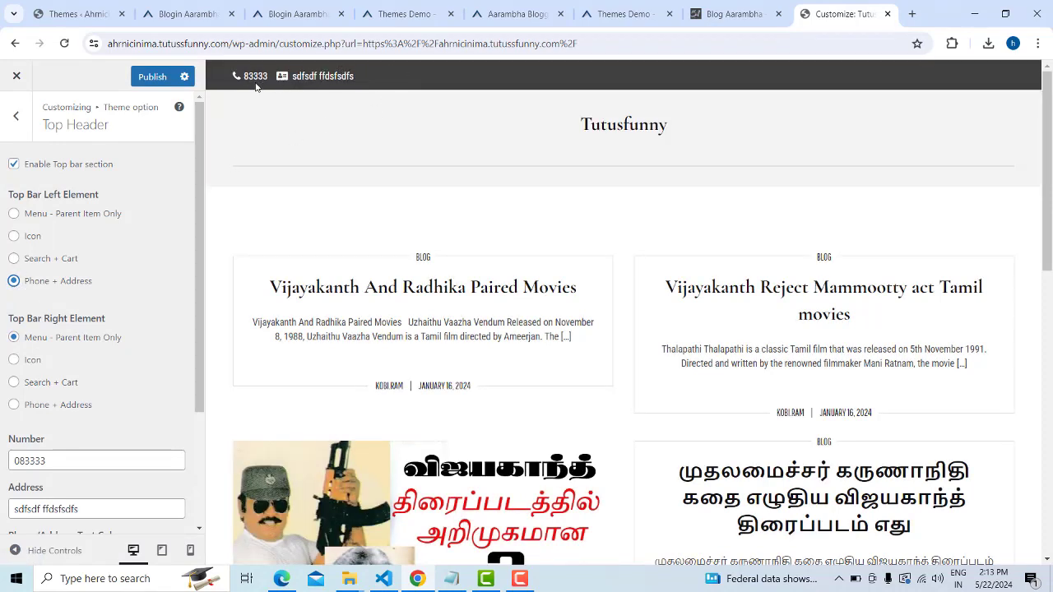
double_click(59, 459)
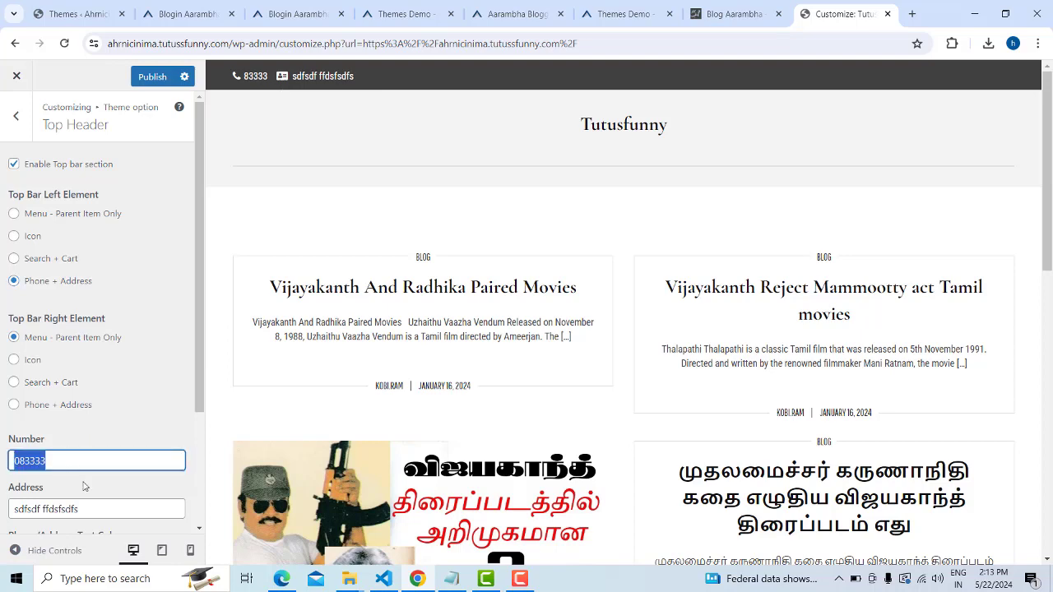
key(BackSpace)
triple_click(93, 515)
key(BackSpace)
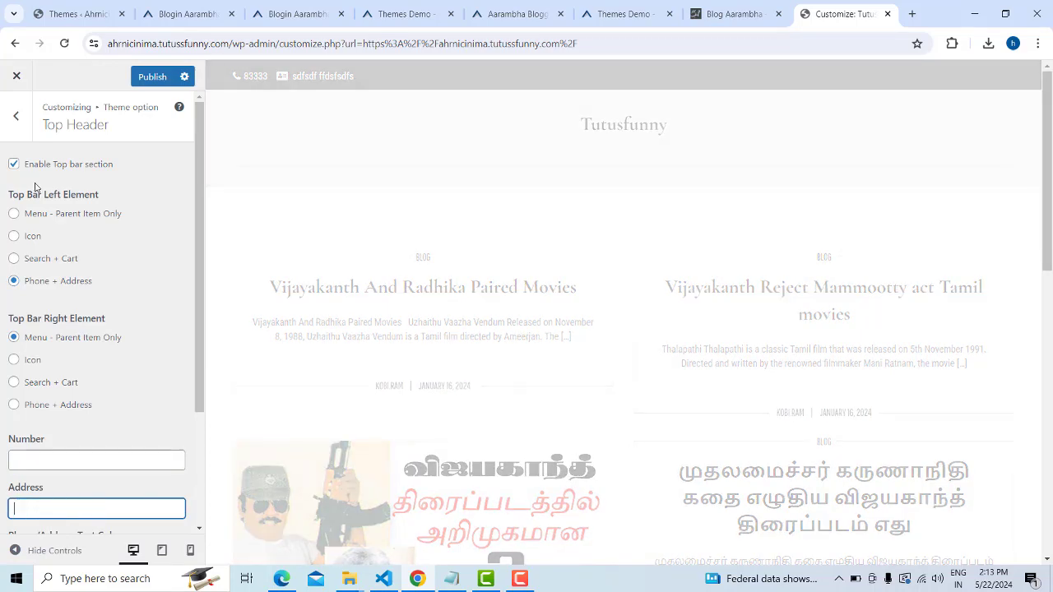
Try the search-and-cart and icon left elements, then settle back on Phone + Address
click(15, 164)
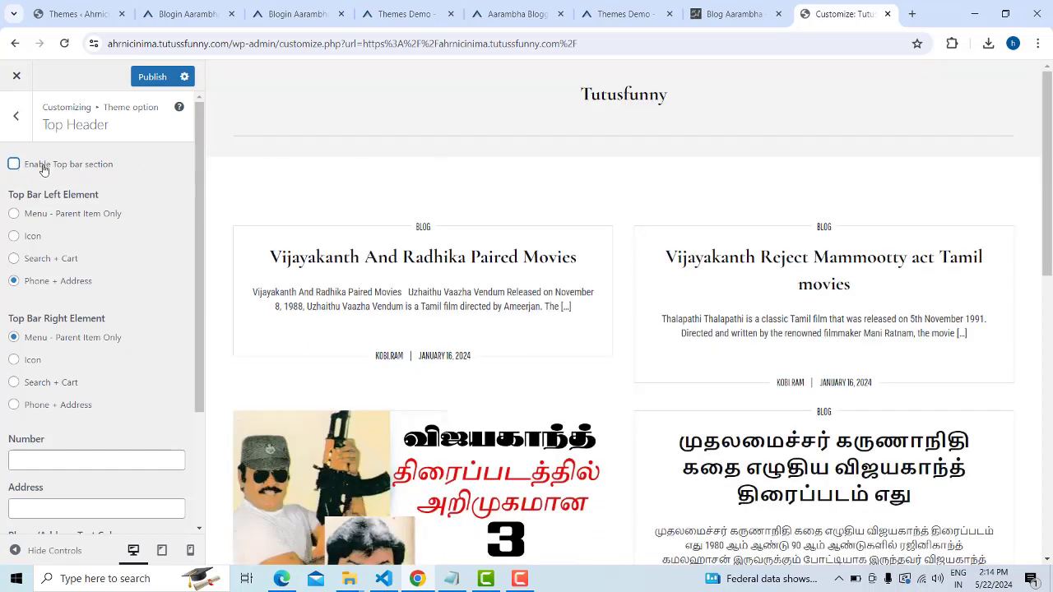
click(14, 165)
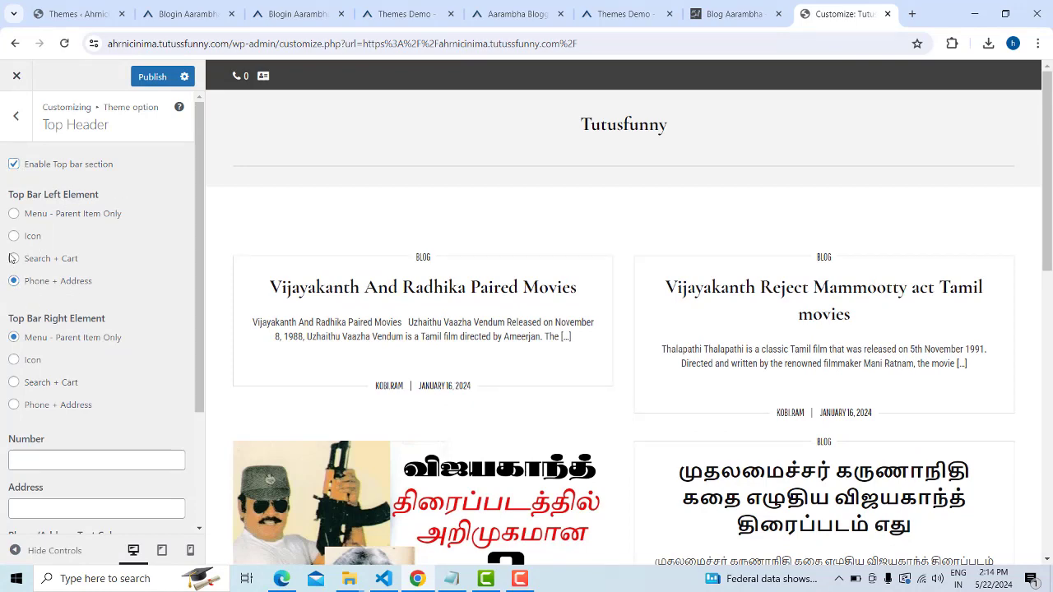
click(13, 258)
click(13, 236)
scroll(104, 306, down, 2)
scroll(103, 301, up, 2)
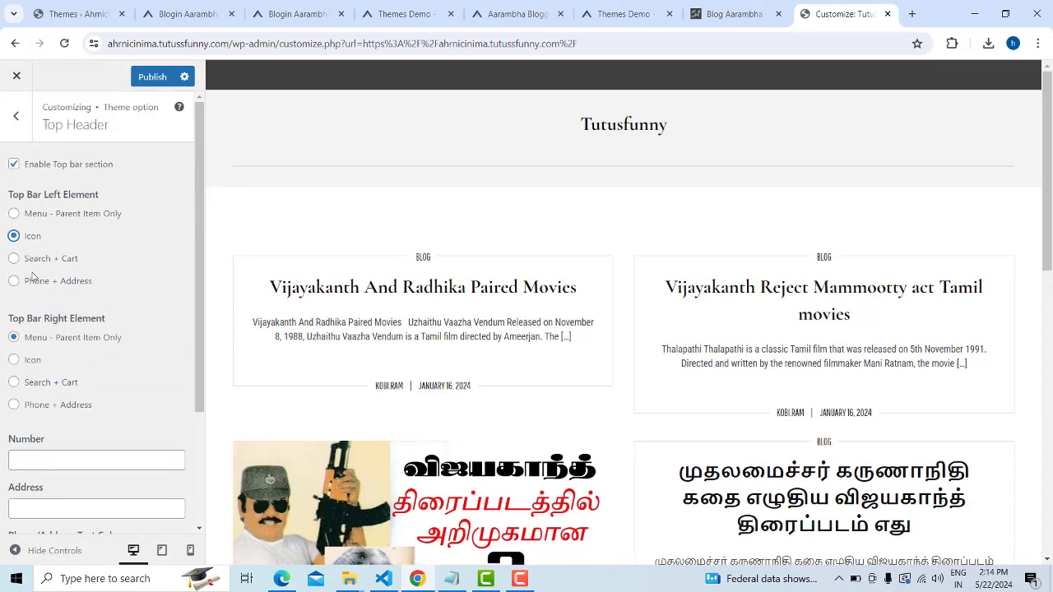
click(13, 281)
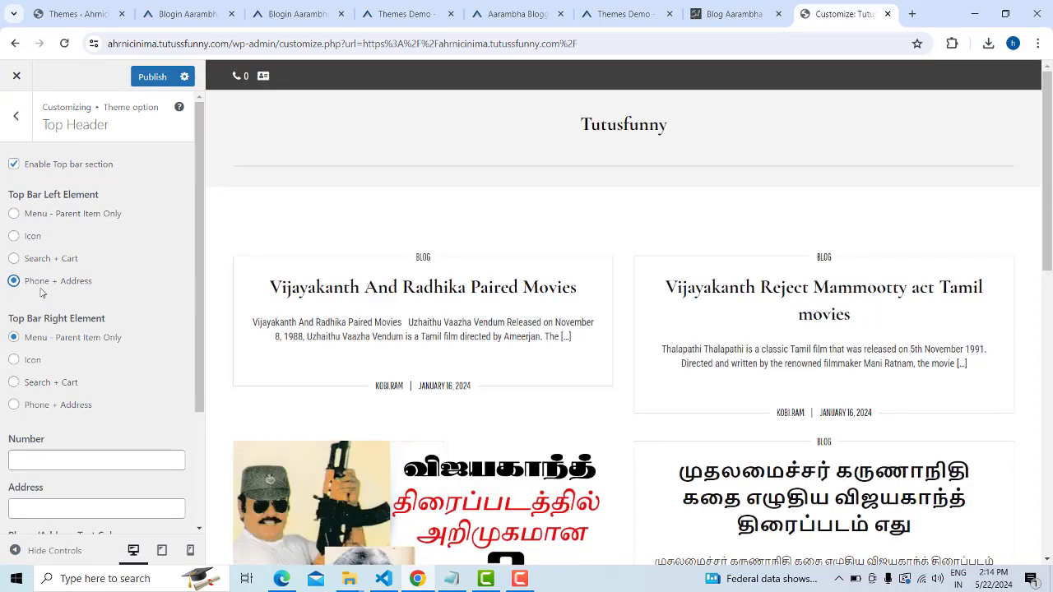
Enter the phone number in the top bar's Number field
scroll(62, 372, down, 2)
click(53, 324)
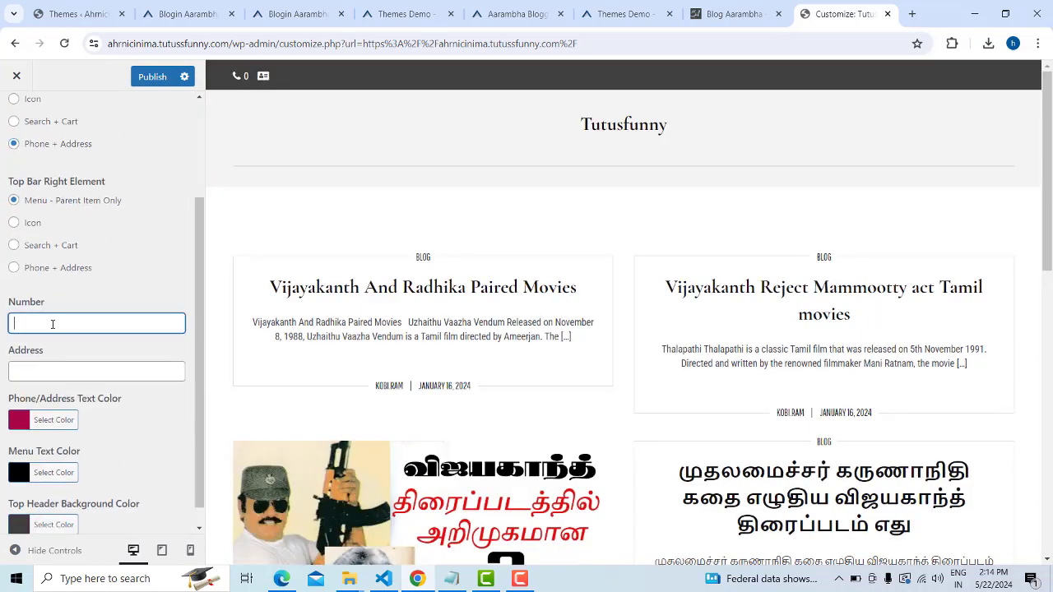
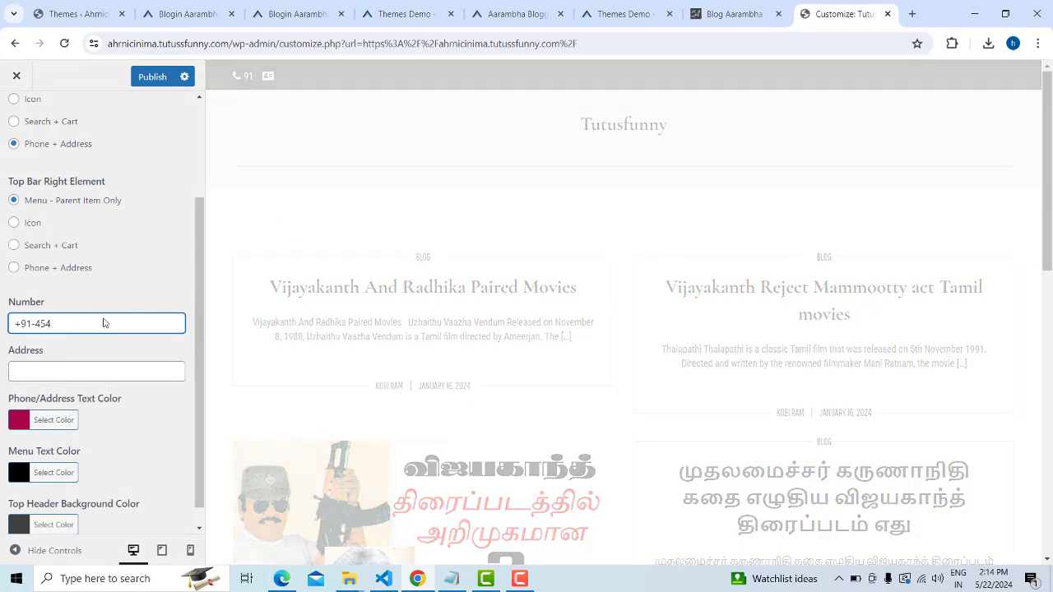
click(267, 79)
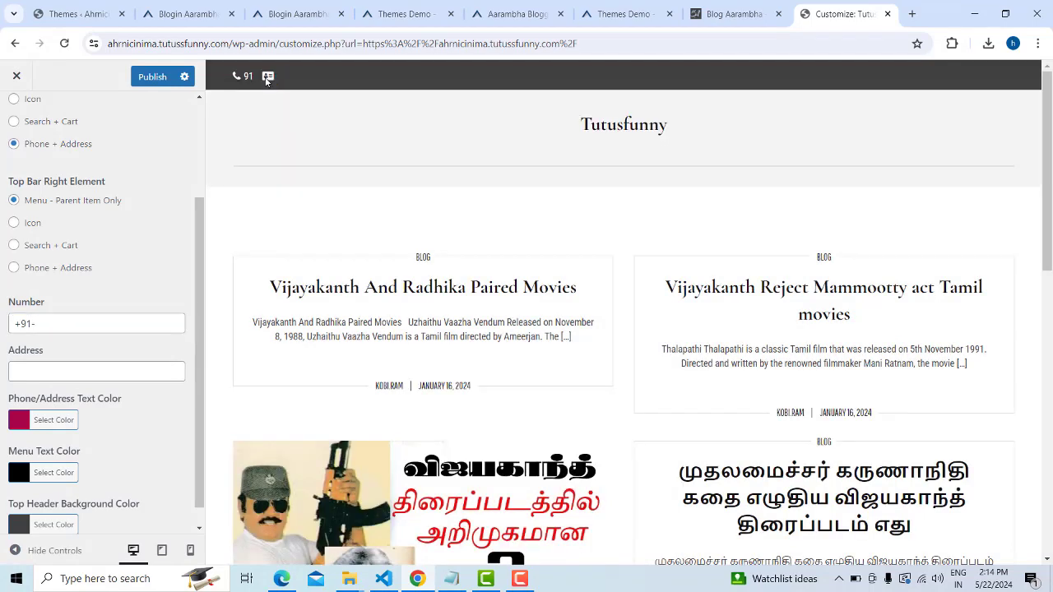
click(38, 323)
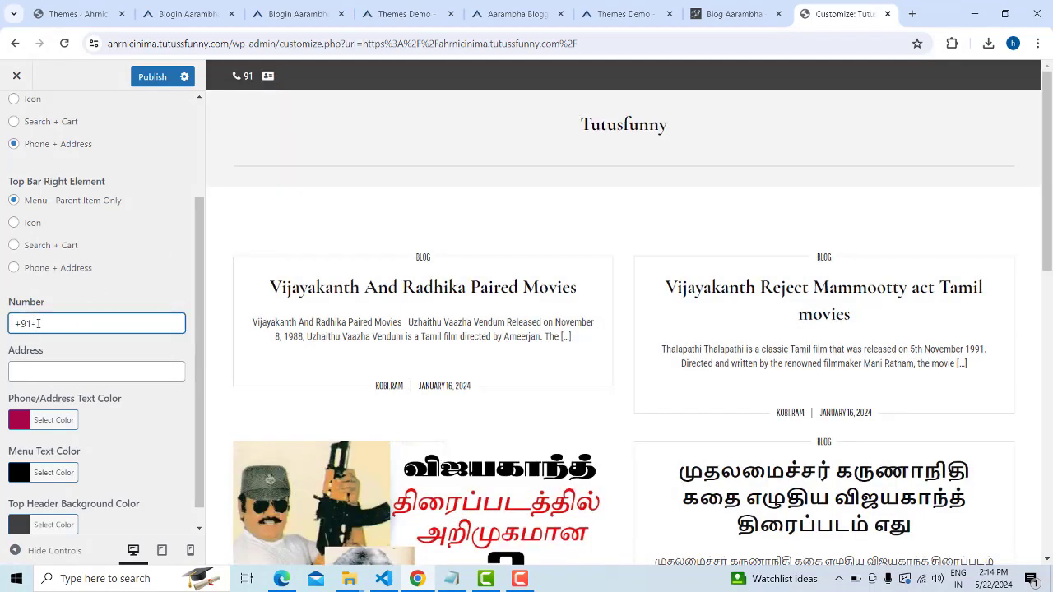
key(BackSpace)
Type placeholder address text into the top bar's Address field
click(40, 363)
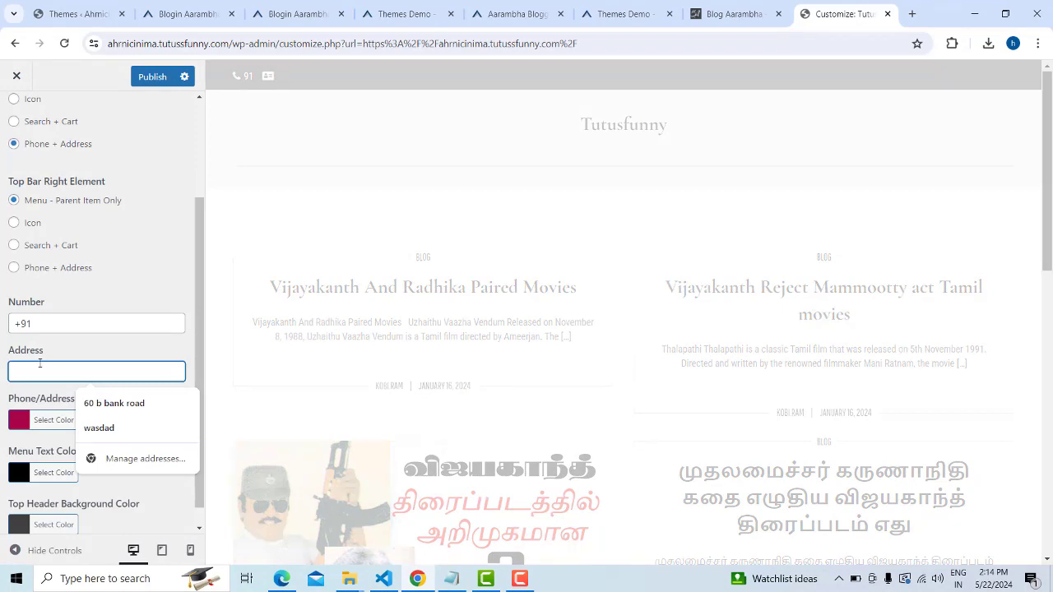
text(dfdsfsdf)
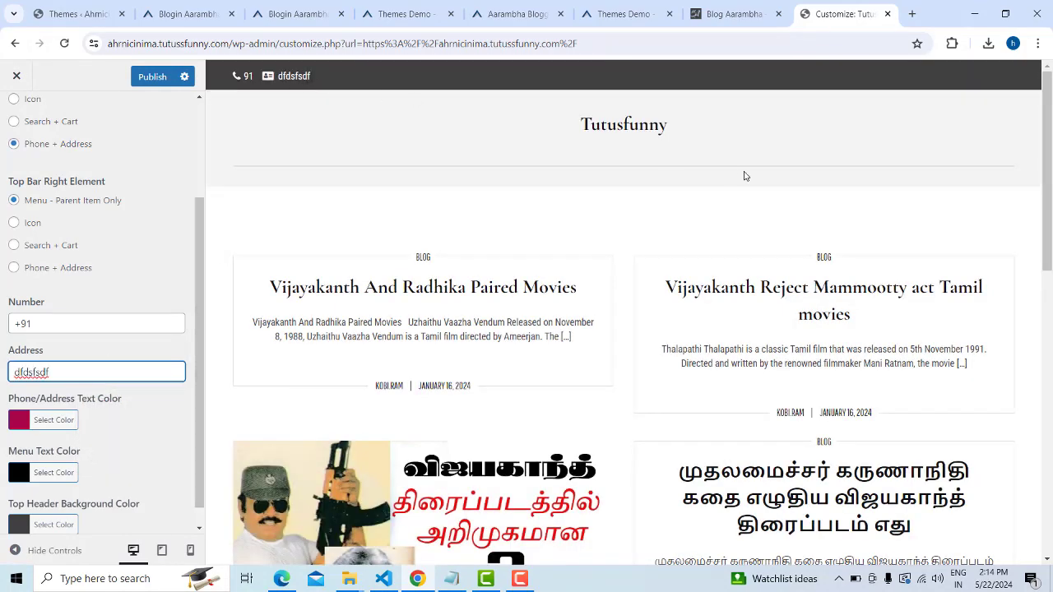
scroll(101, 307, up, 2)
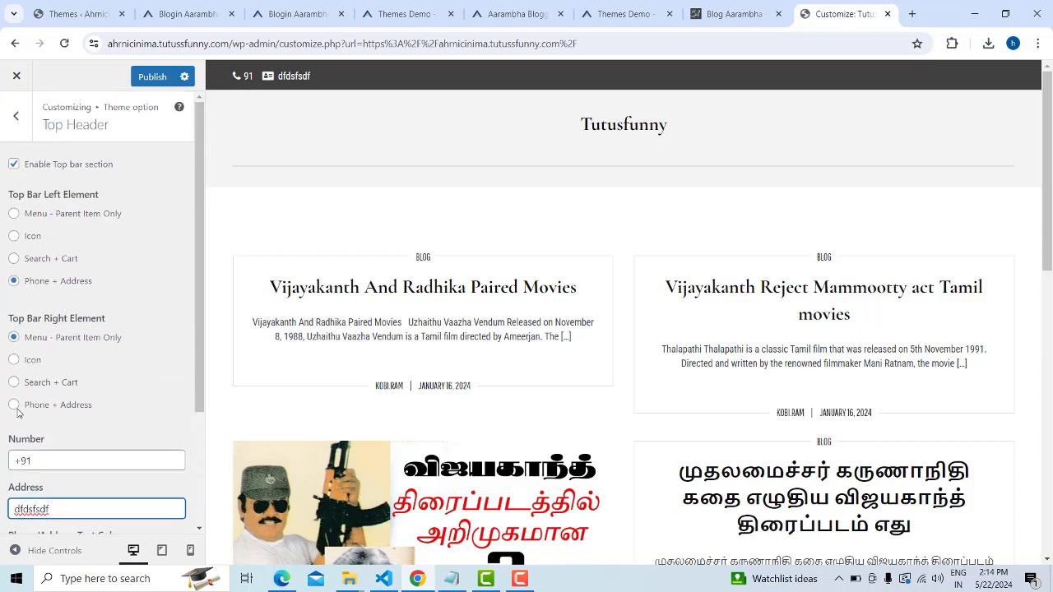
Try phone and address on the right and the menu on the left and right of the top bar
click(14, 406)
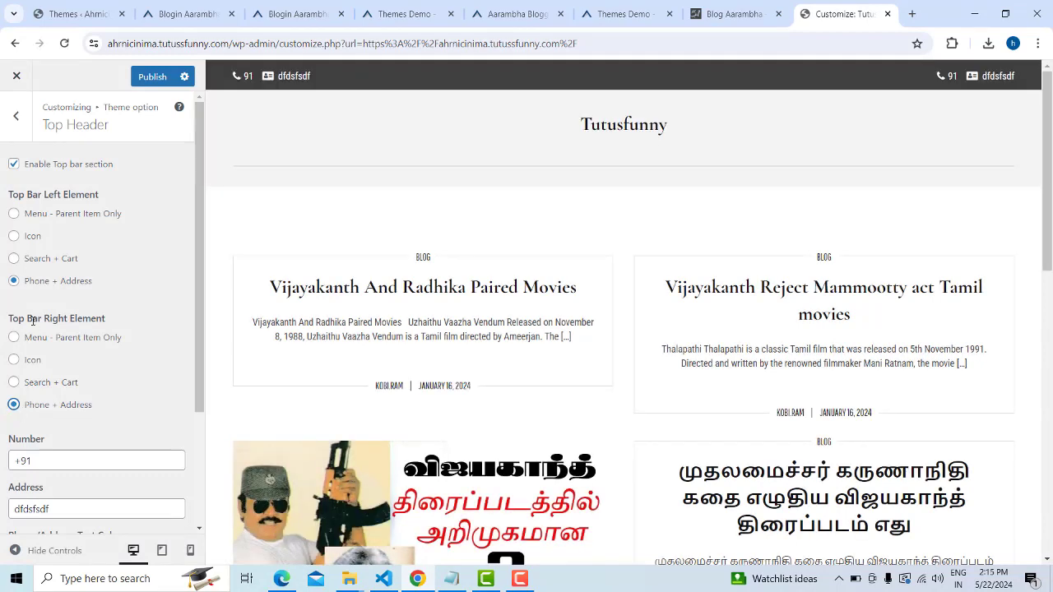
click(14, 213)
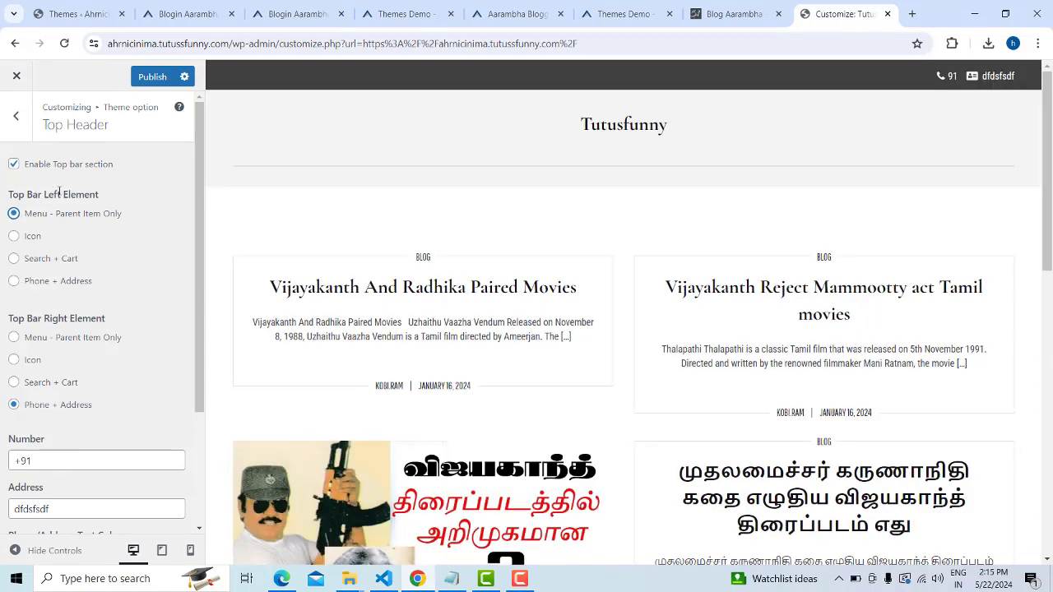
click(14, 280)
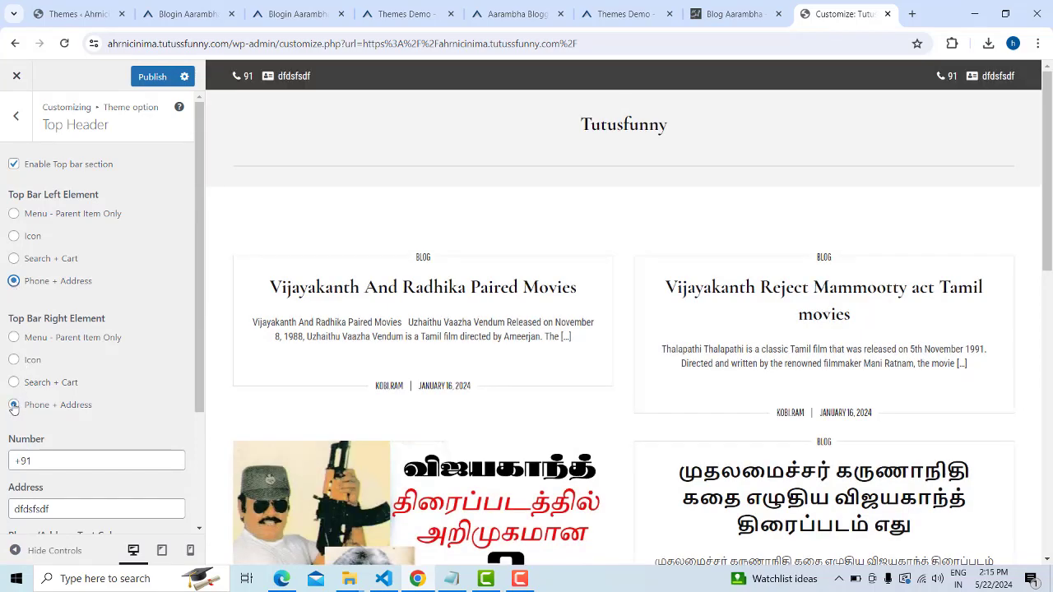
click(14, 337)
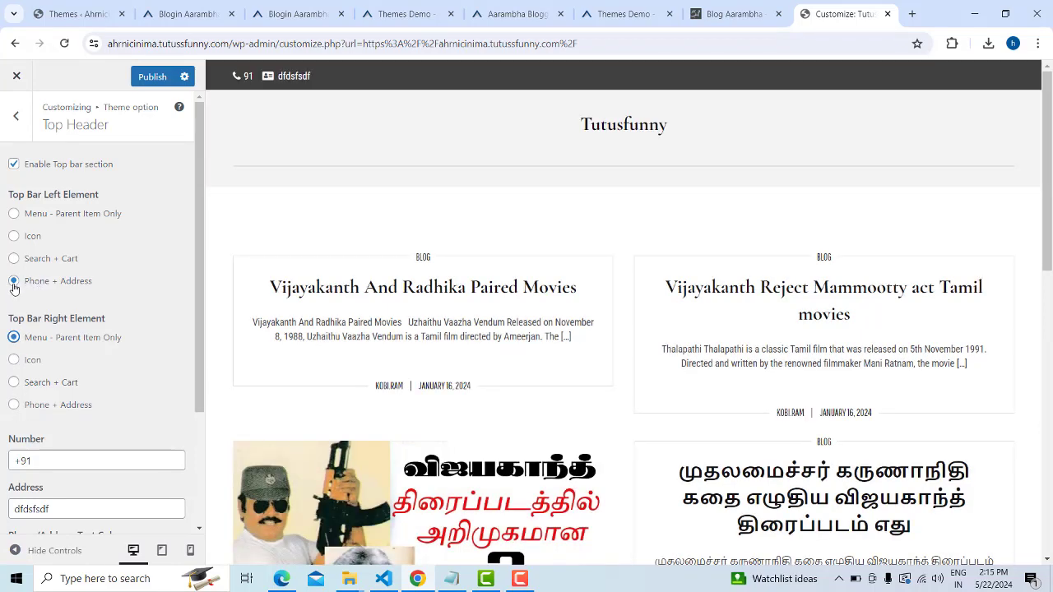
scroll(65, 346, down, 2)
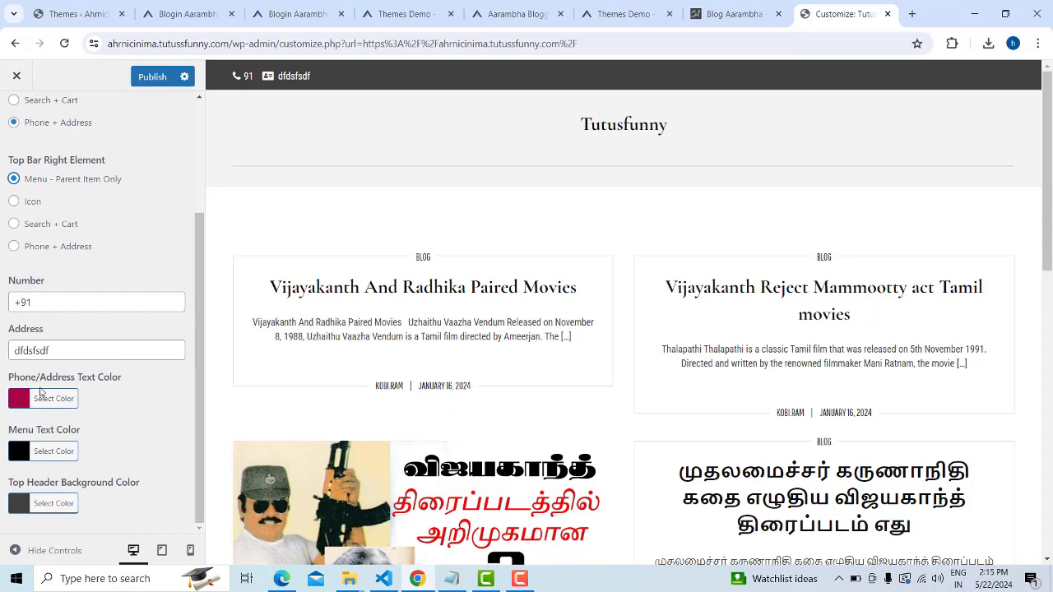
scroll(131, 274, up, 2)
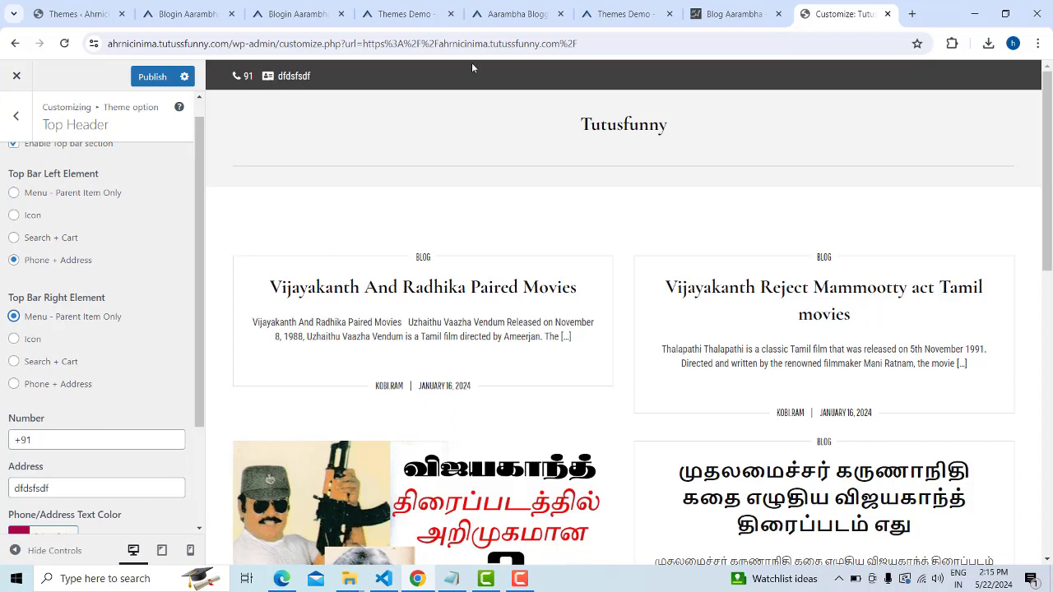
scroll(110, 277, up, 1)
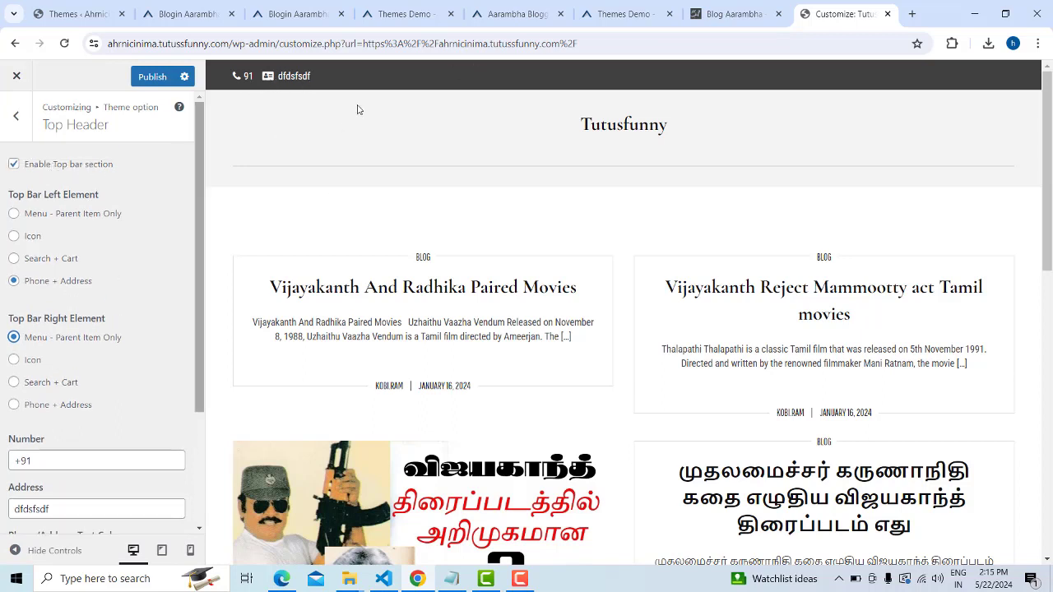
Uncheck Enable Top bar section so the top bar disappears from the header
click(14, 165)
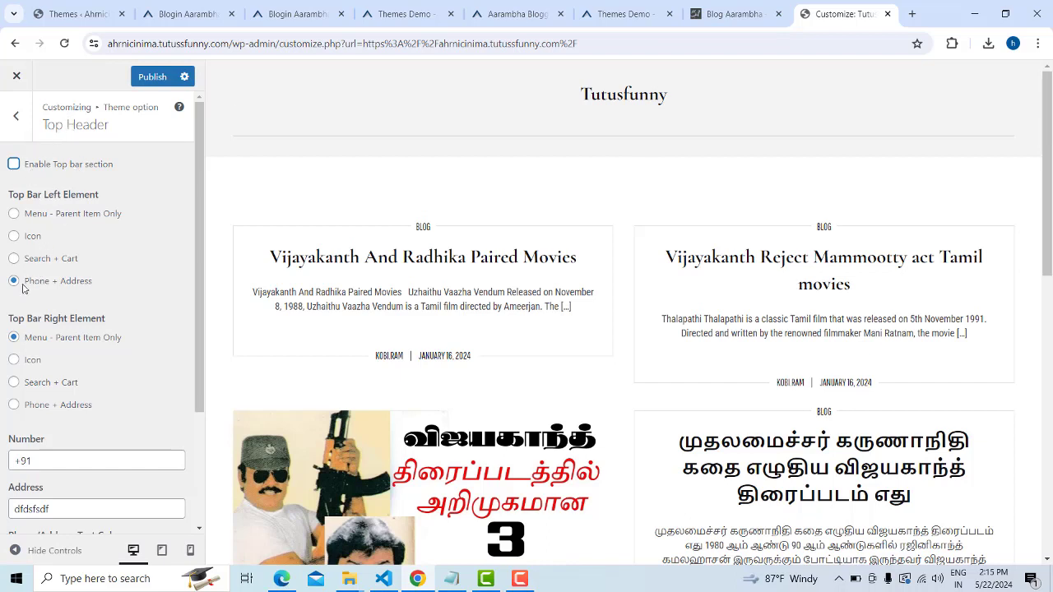
scroll(44, 493, down, 2)
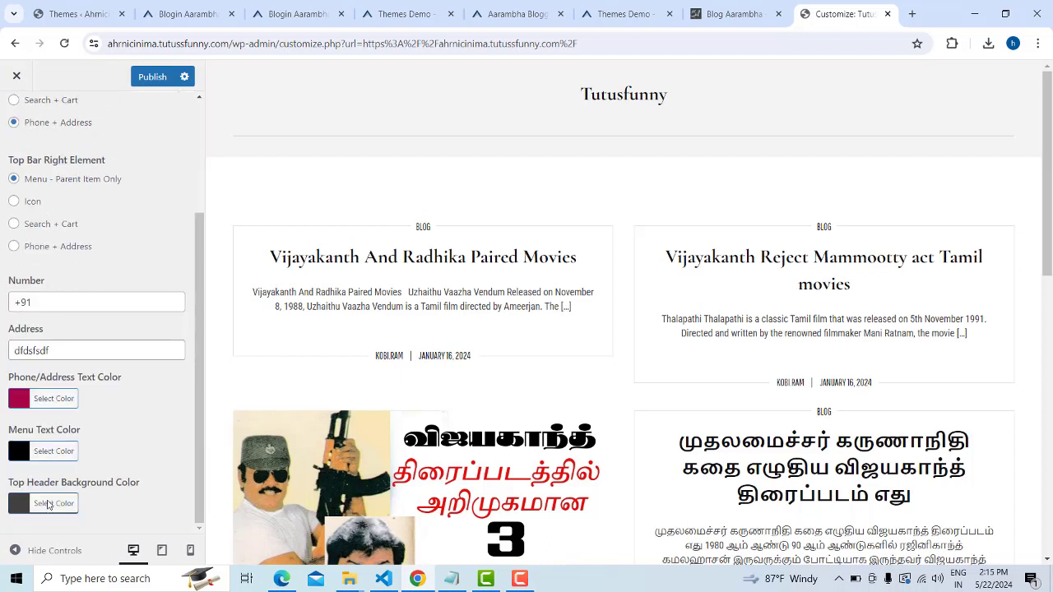
scroll(95, 337, up, 3)
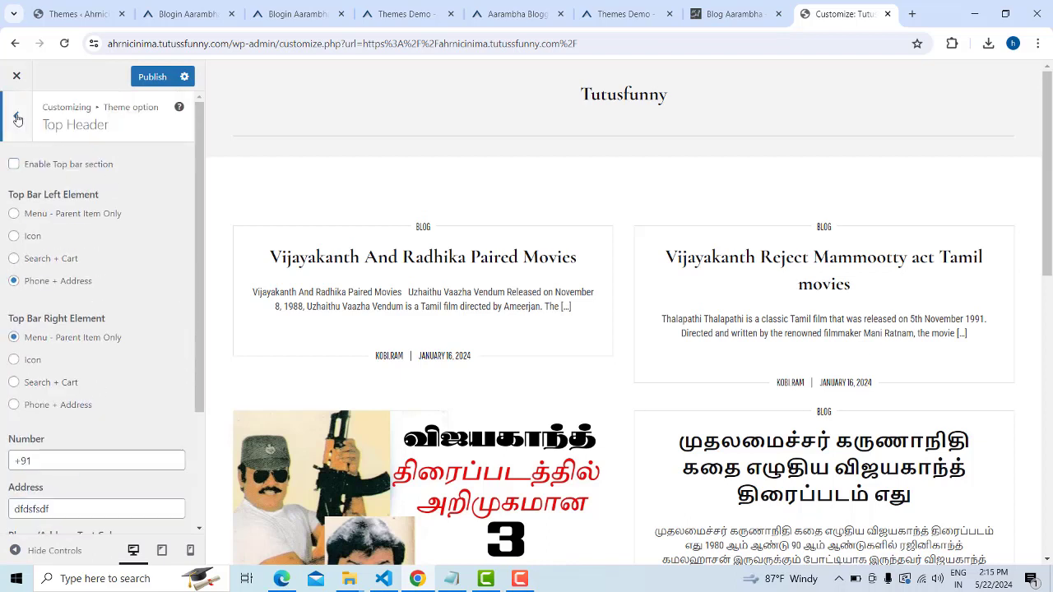
Set the Main Header site title to Left Alignment
click(17, 117)
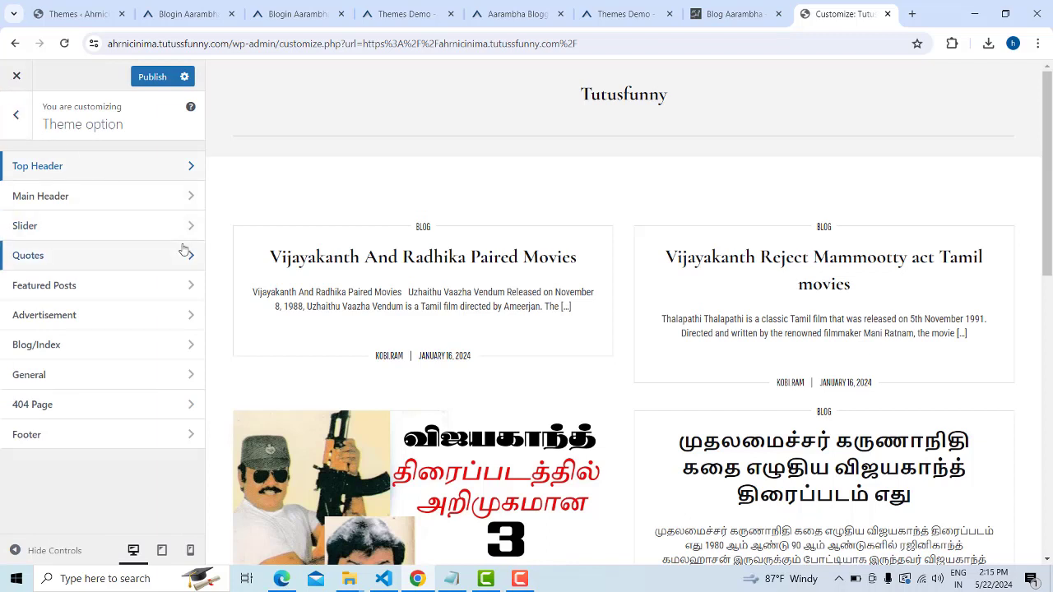
click(186, 199)
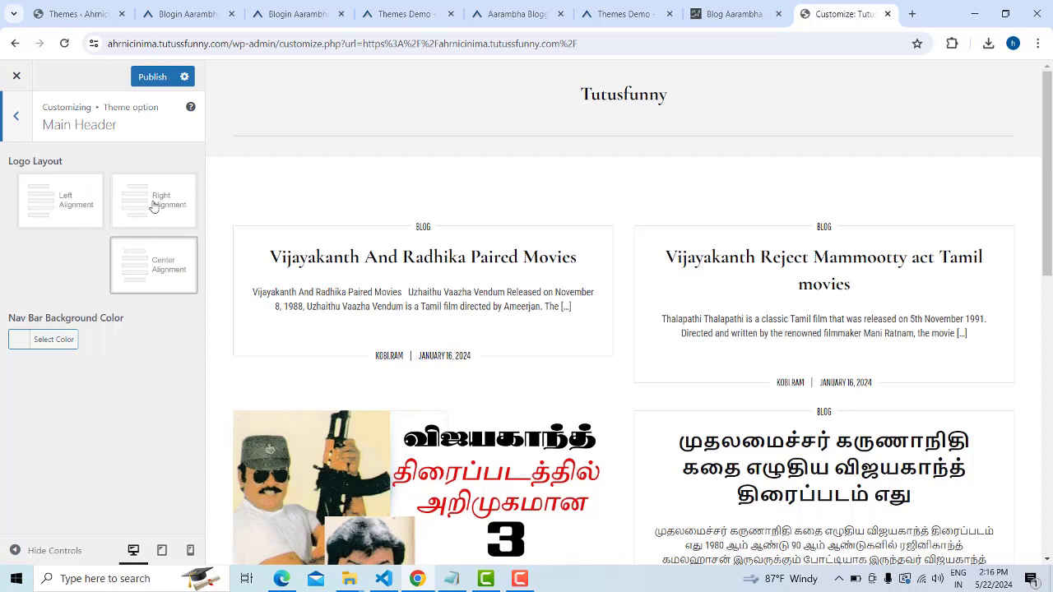
click(56, 213)
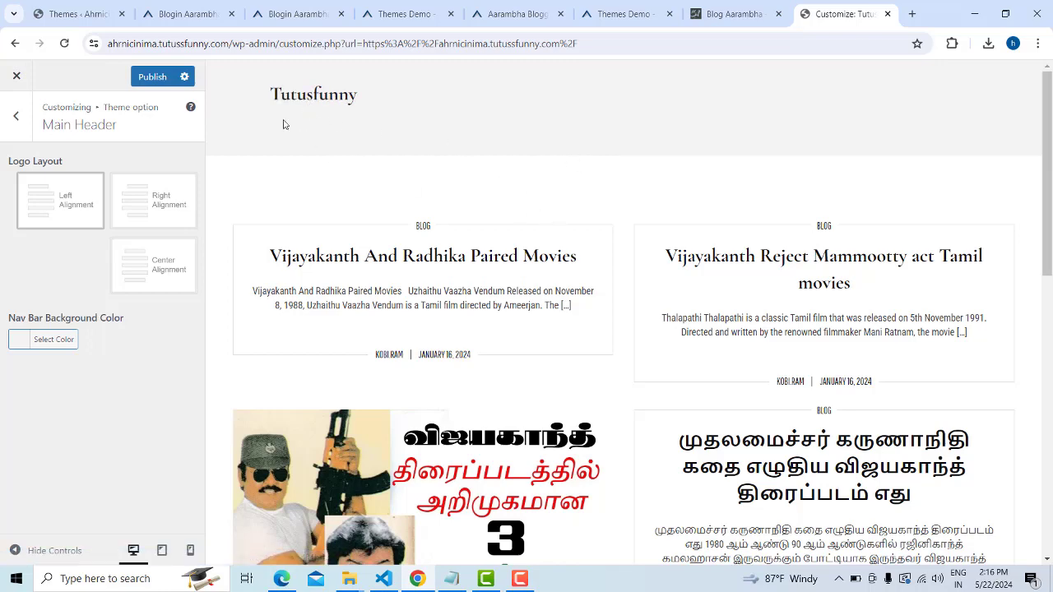
scroll(436, 296, down, 8)
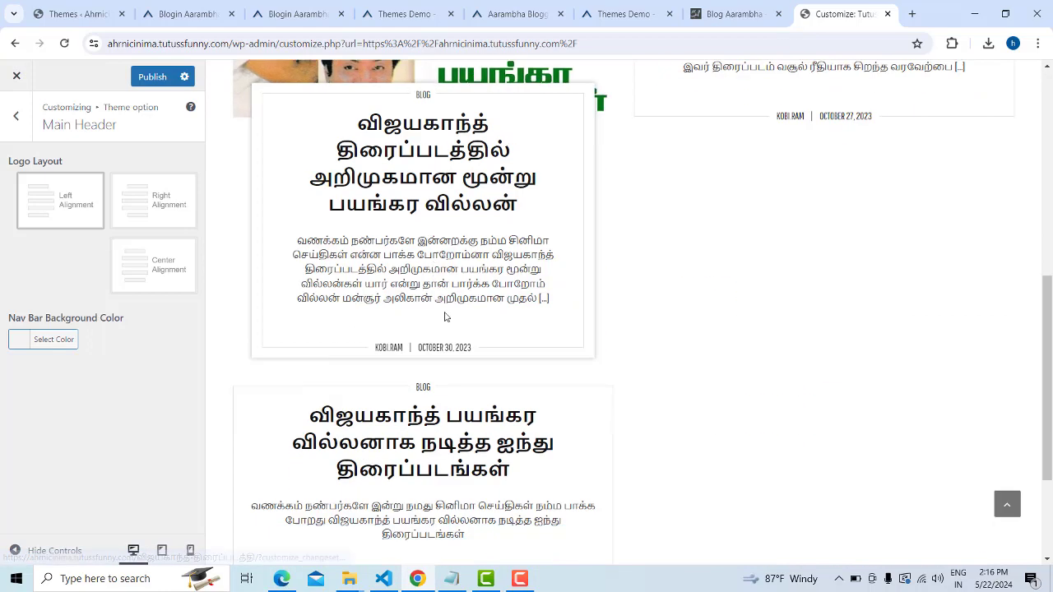
scroll(461, 319, up, 10)
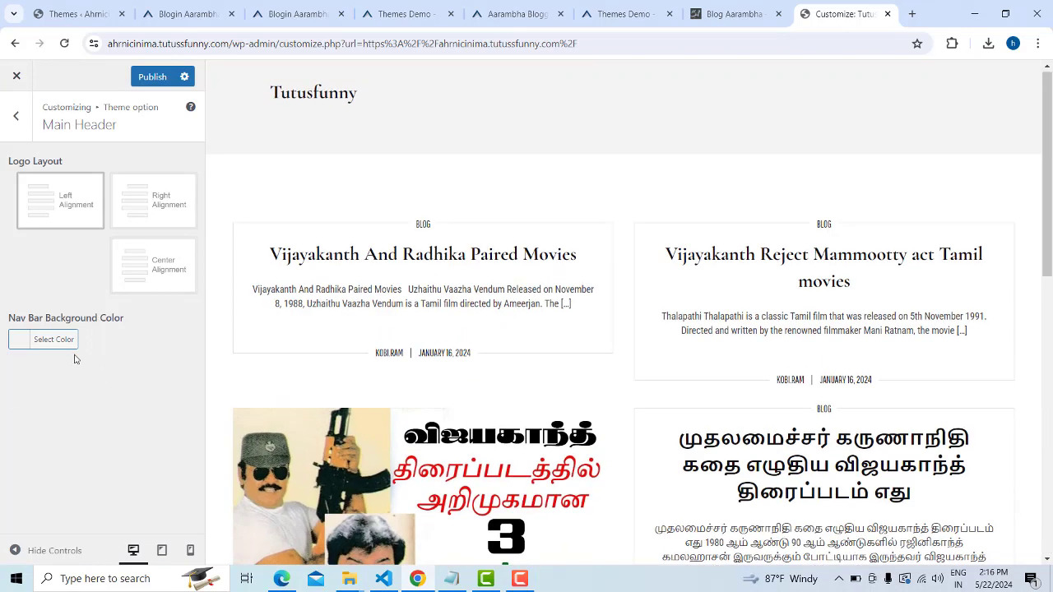
Set the nav bar background colour to grey, then back to white #ffffff
click(30, 344)
drag(104, 433, 116, 445)
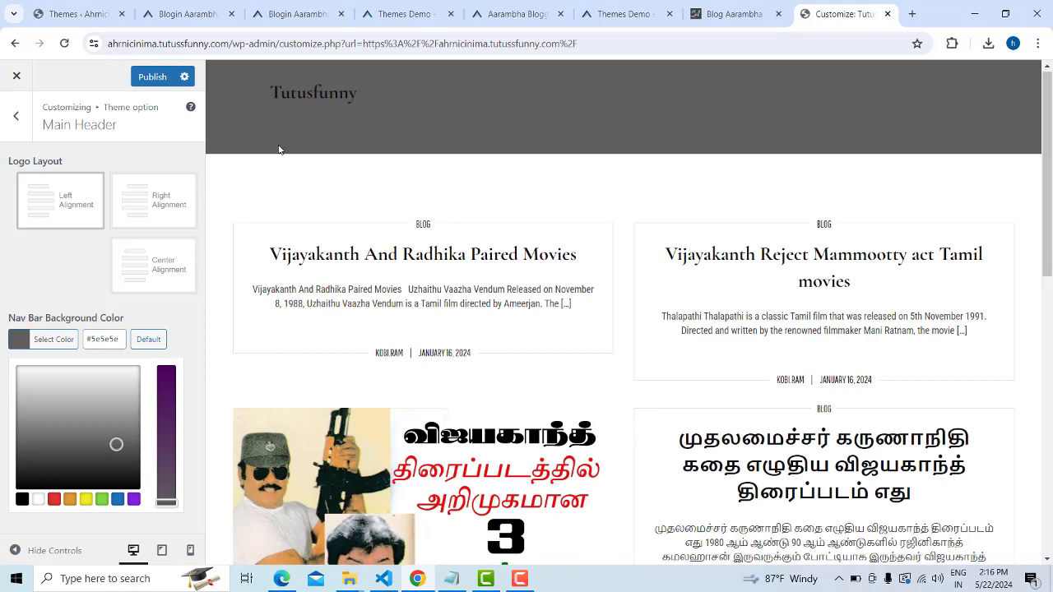
drag(50, 432, 11, 346)
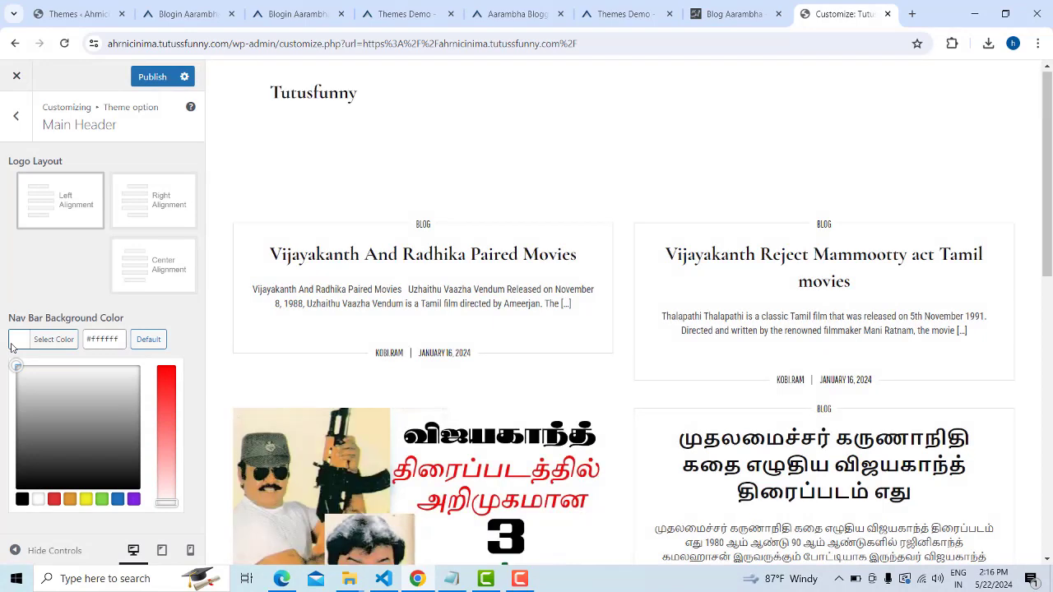
click(181, 327)
click(15, 115)
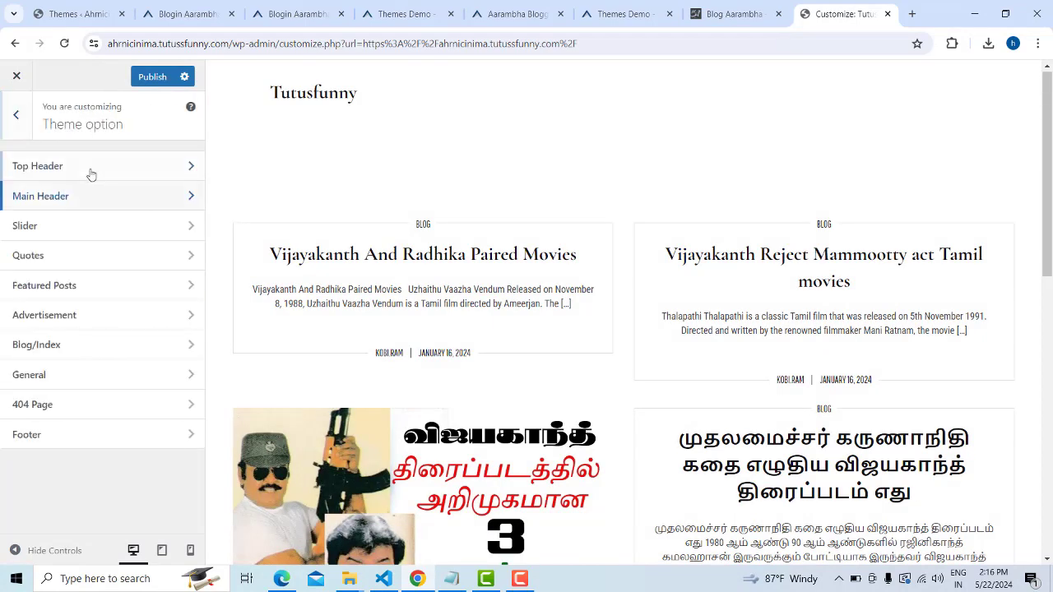
Reload the Customizer from Main Header and confirm discarding the unsaved header edits
click(189, 197)
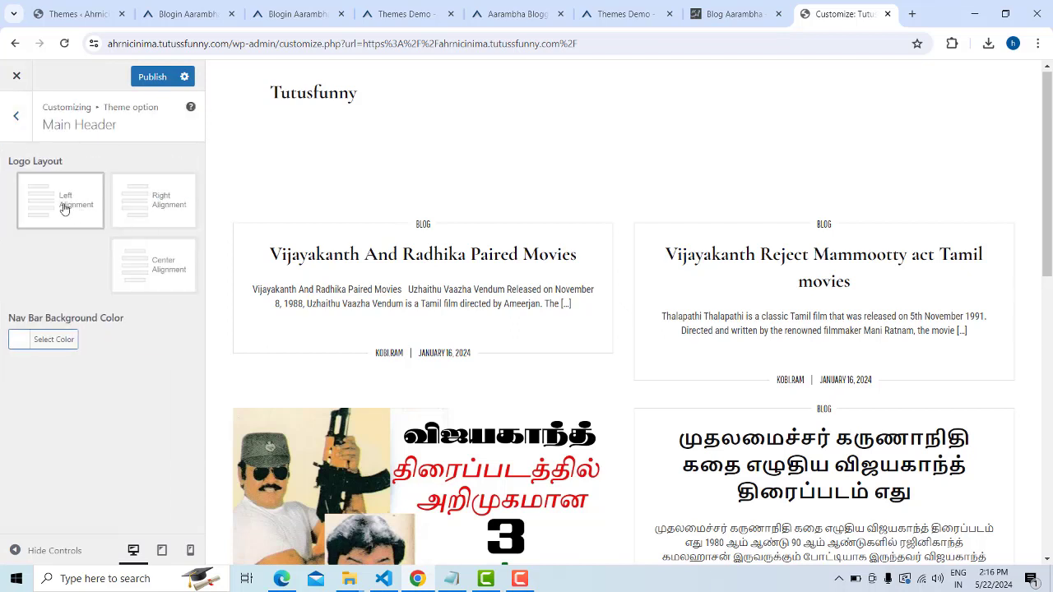
click(64, 43)
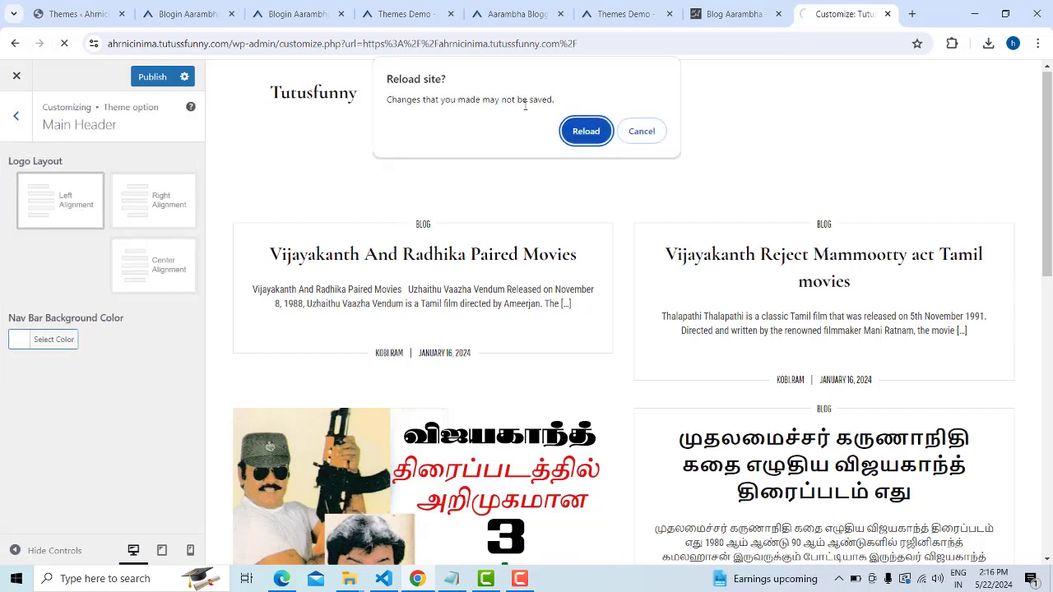
click(581, 139)
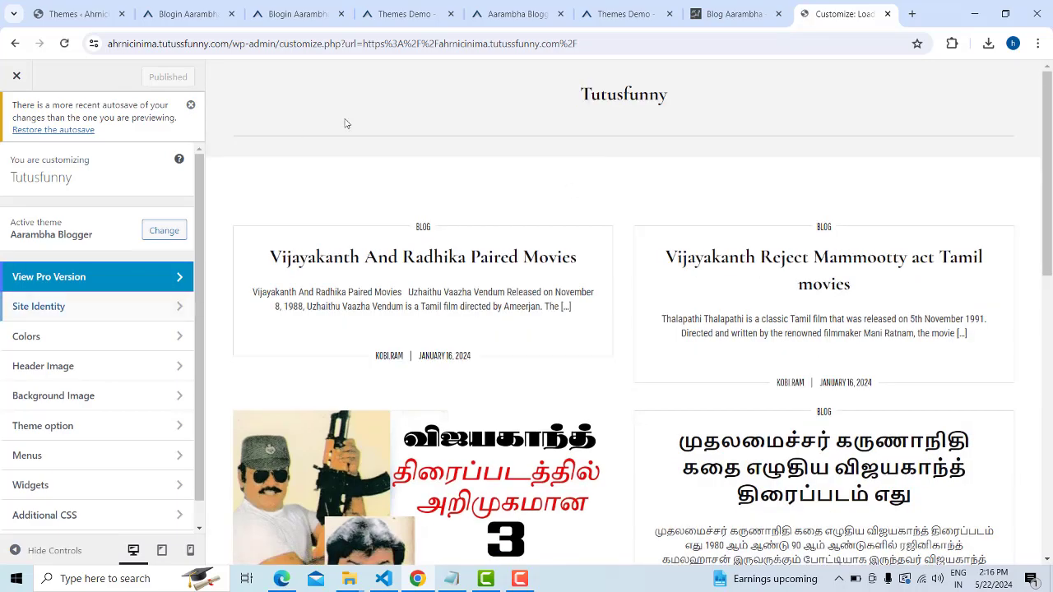
scroll(170, 283, down, 1)
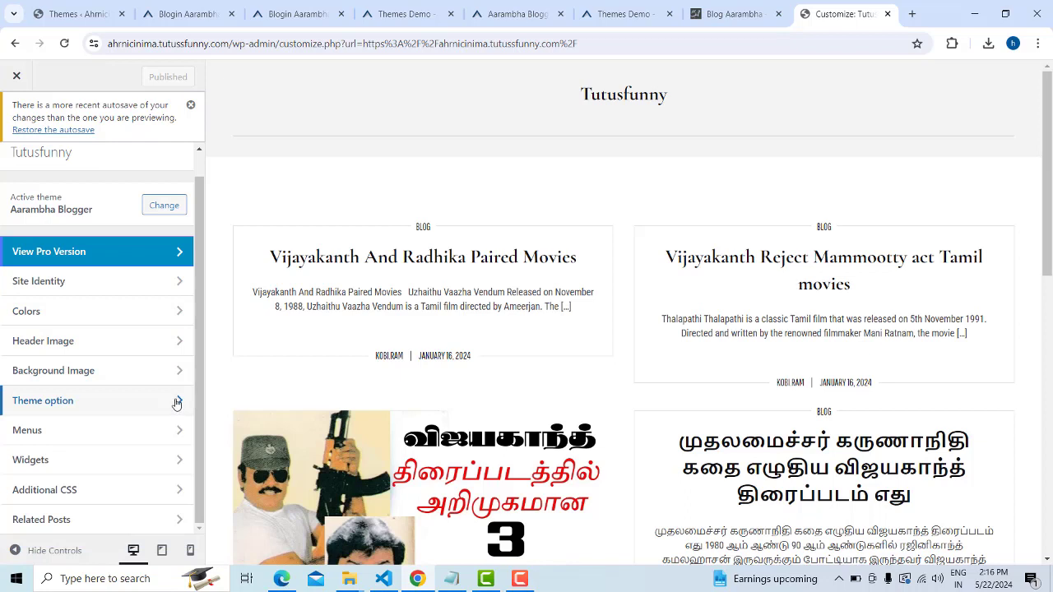
Open Theme option > Slider and enable the homepage slider
click(175, 403)
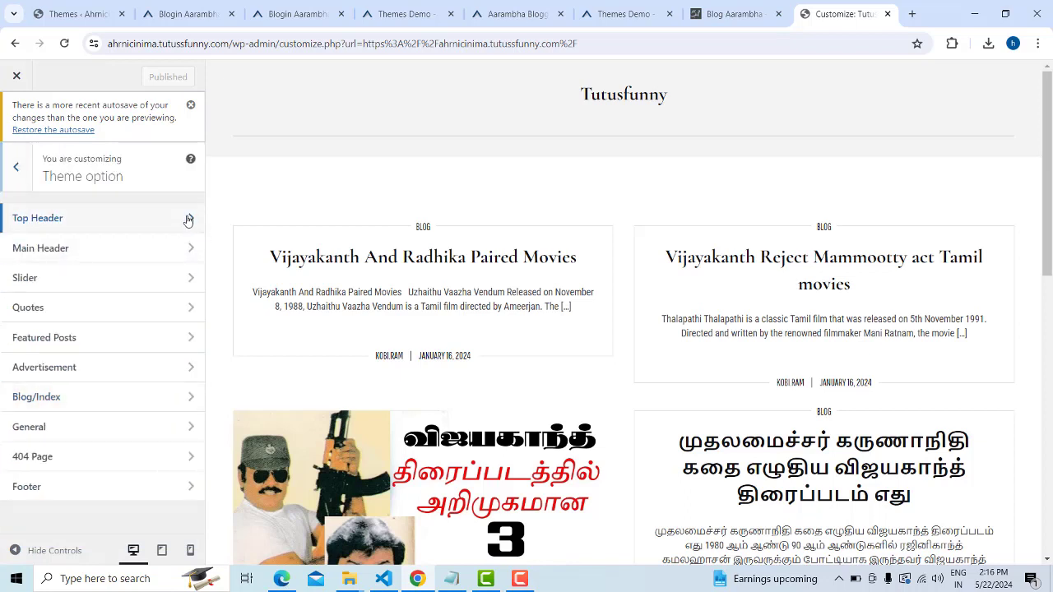
click(189, 220)
click(14, 162)
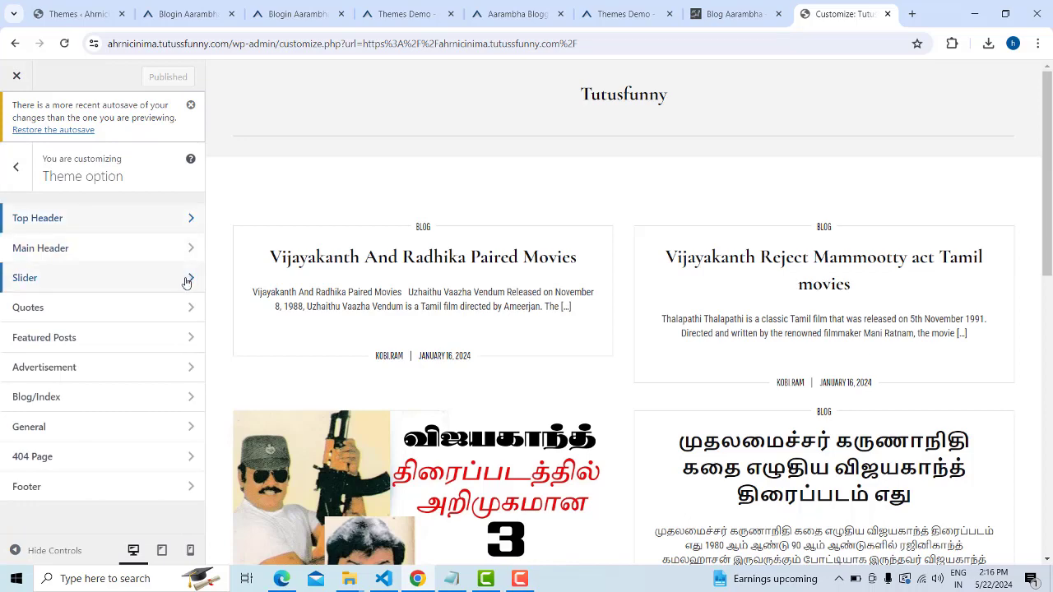
click(183, 278)
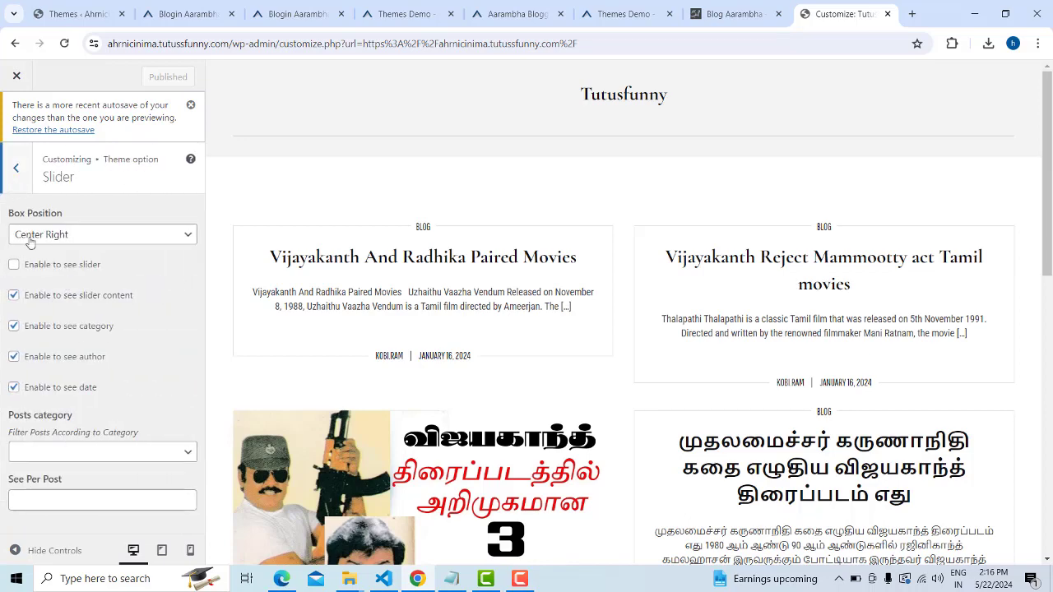
click(14, 266)
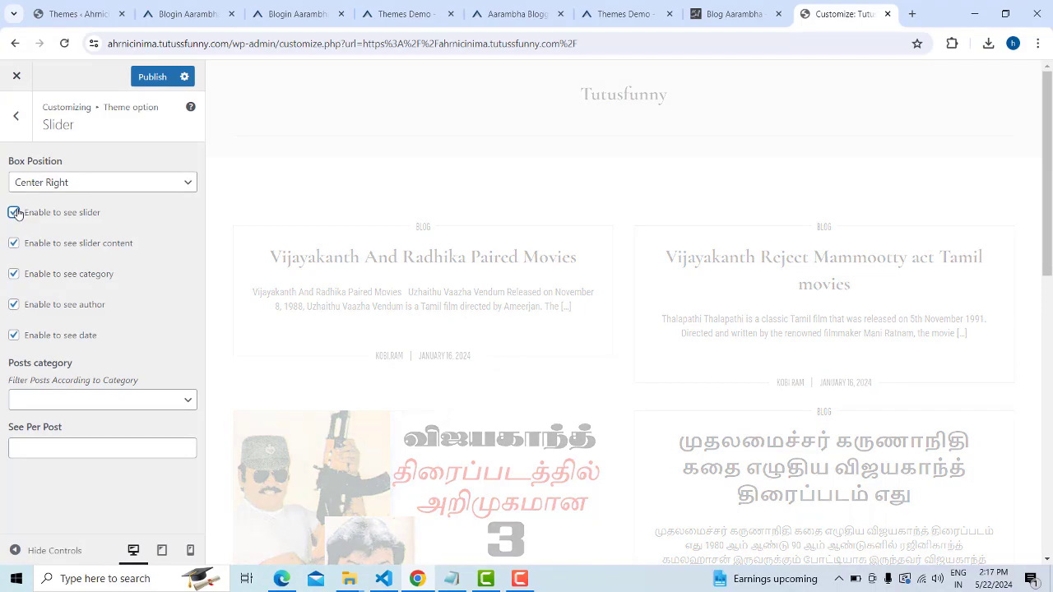
scroll(797, 279, down, 3)
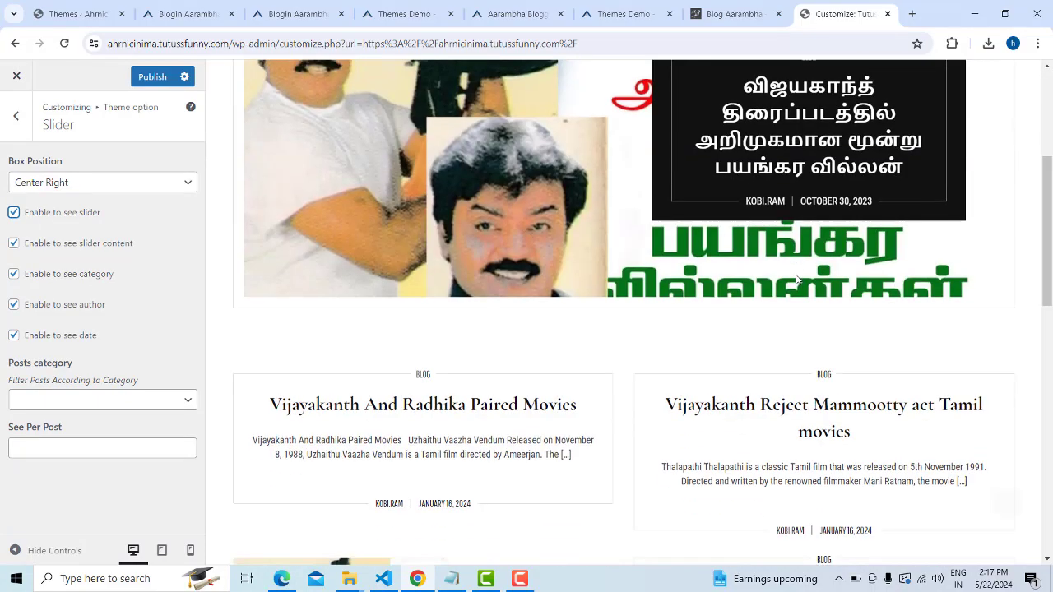
scroll(796, 280, up, 5)
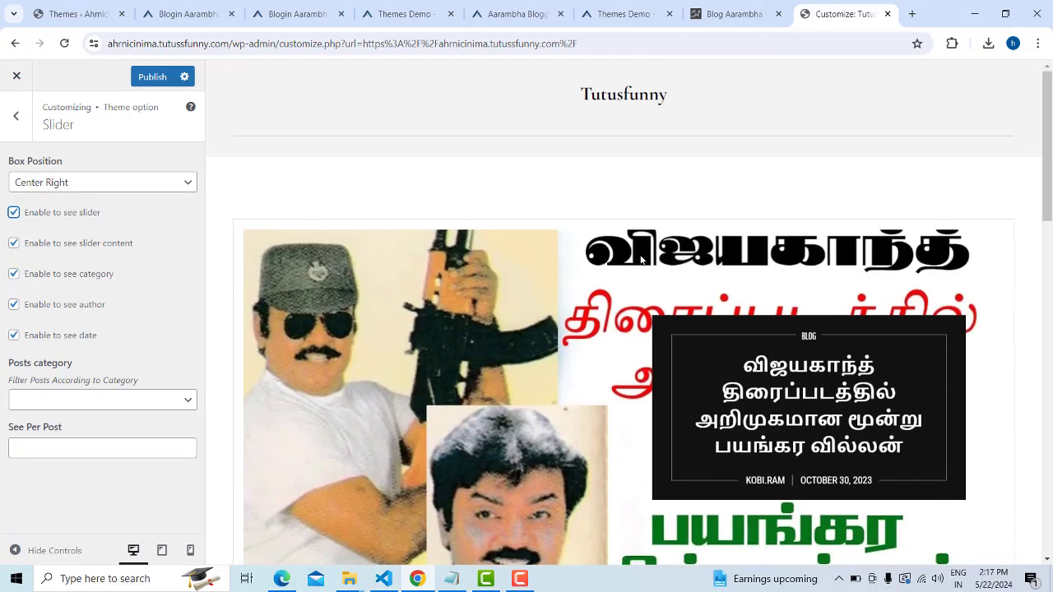
scroll(781, 333, down, 4)
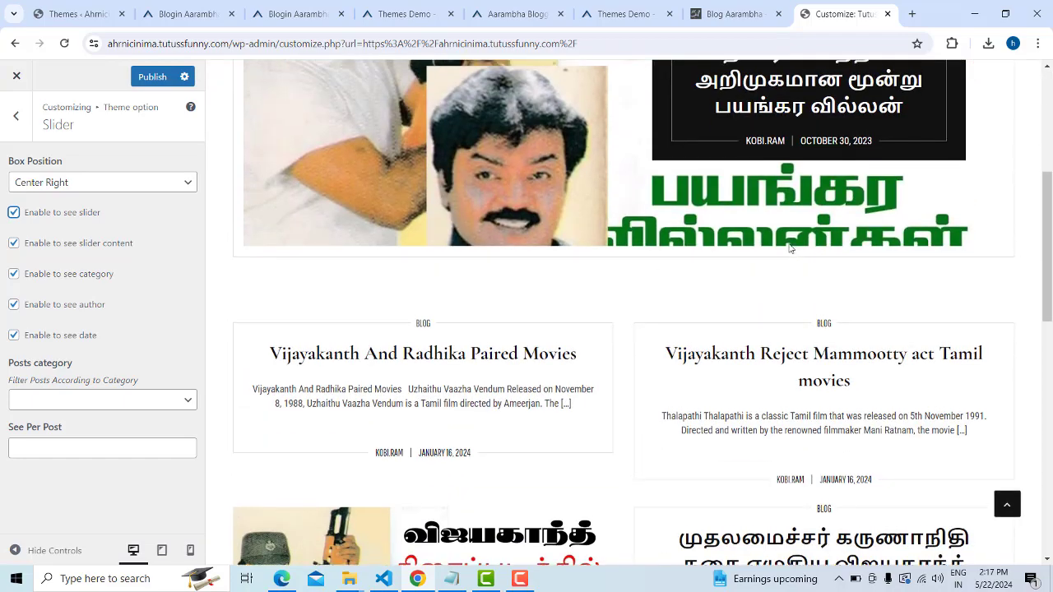
scroll(790, 249, up, 4)
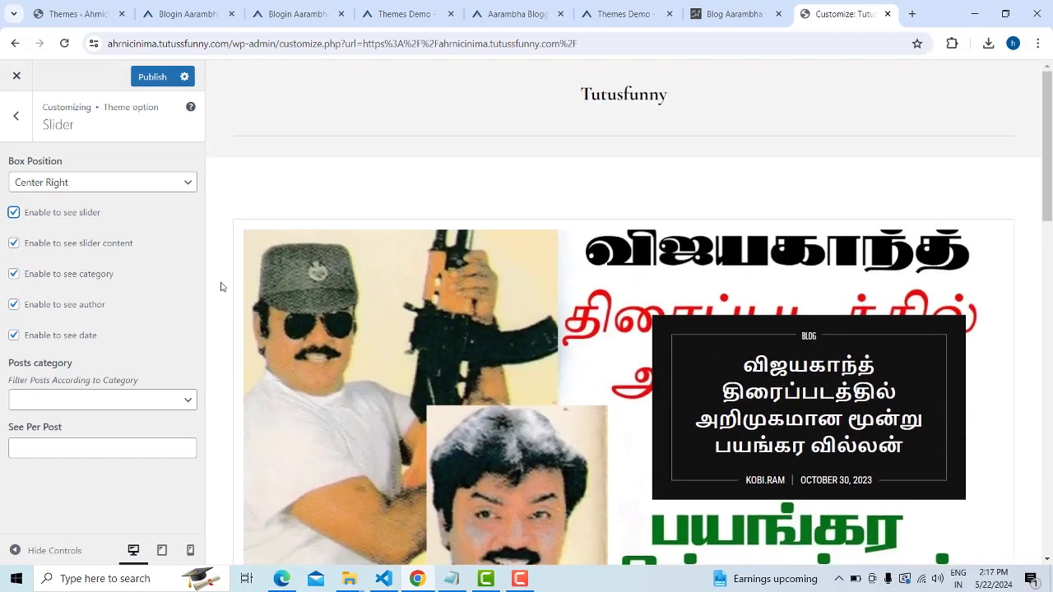
scroll(524, 330, down, 7)
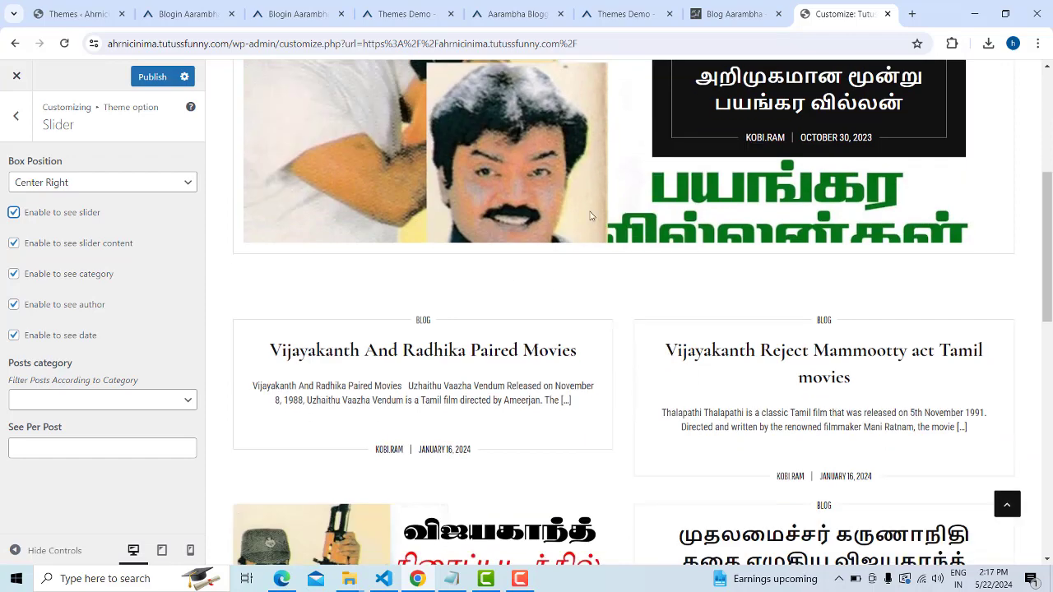
scroll(596, 154, up, 6)
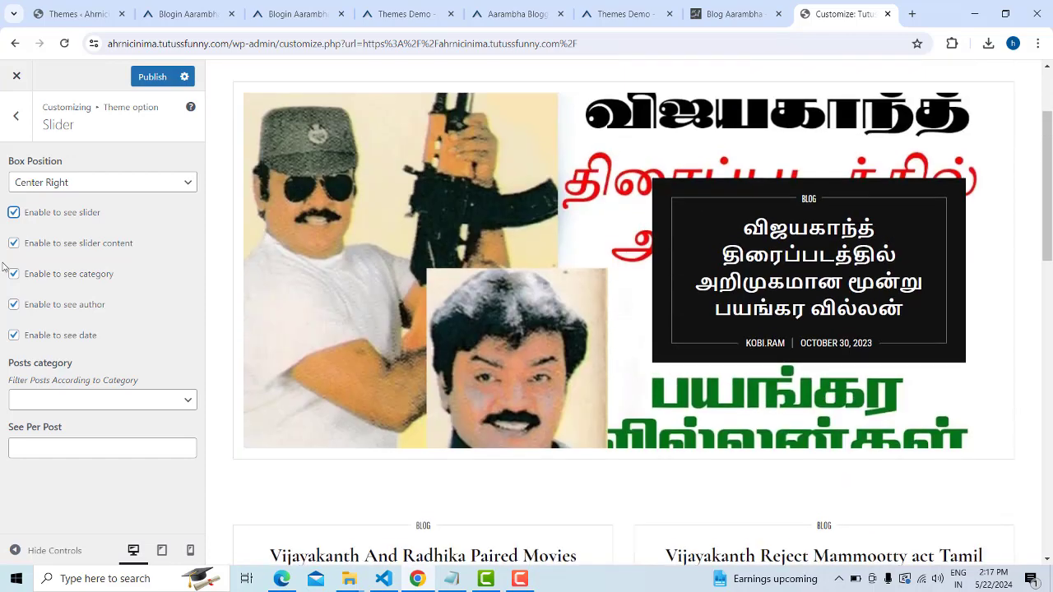
Review the slider category list without choosing one and leave See Per Post at 0
click(184, 399)
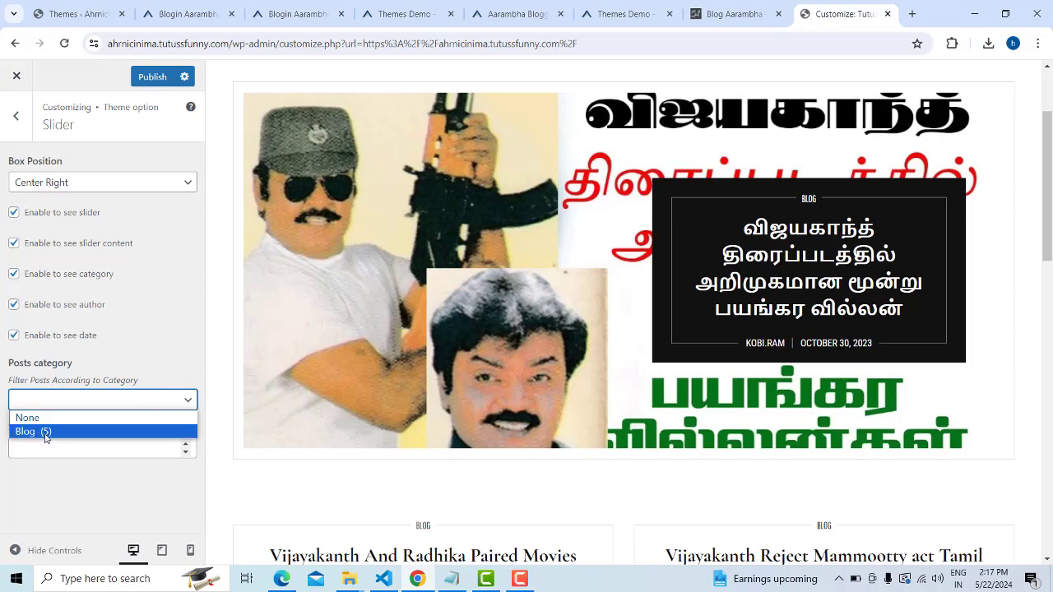
click(185, 488)
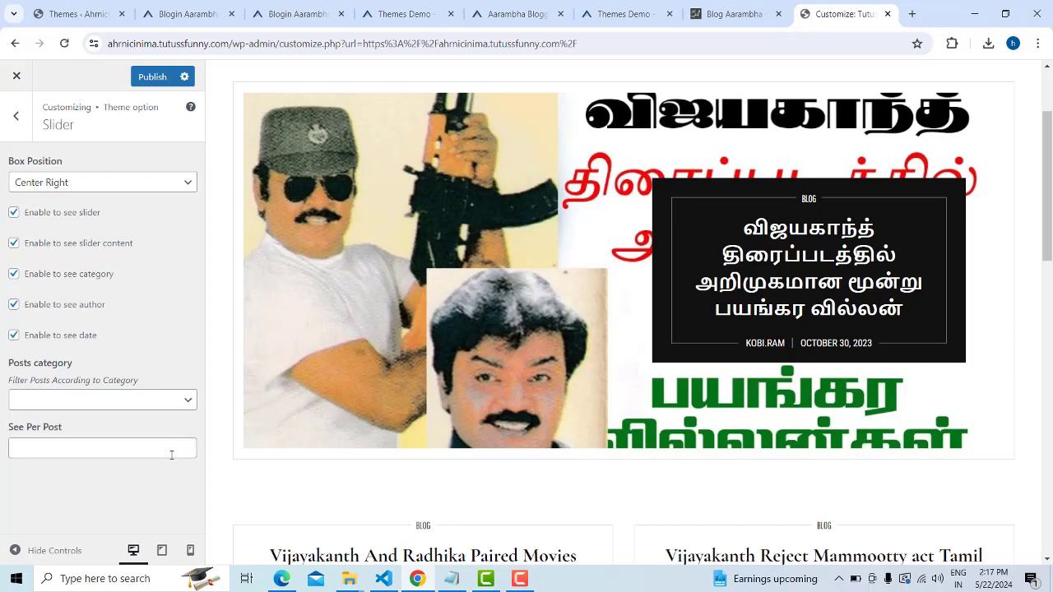
click(171, 453)
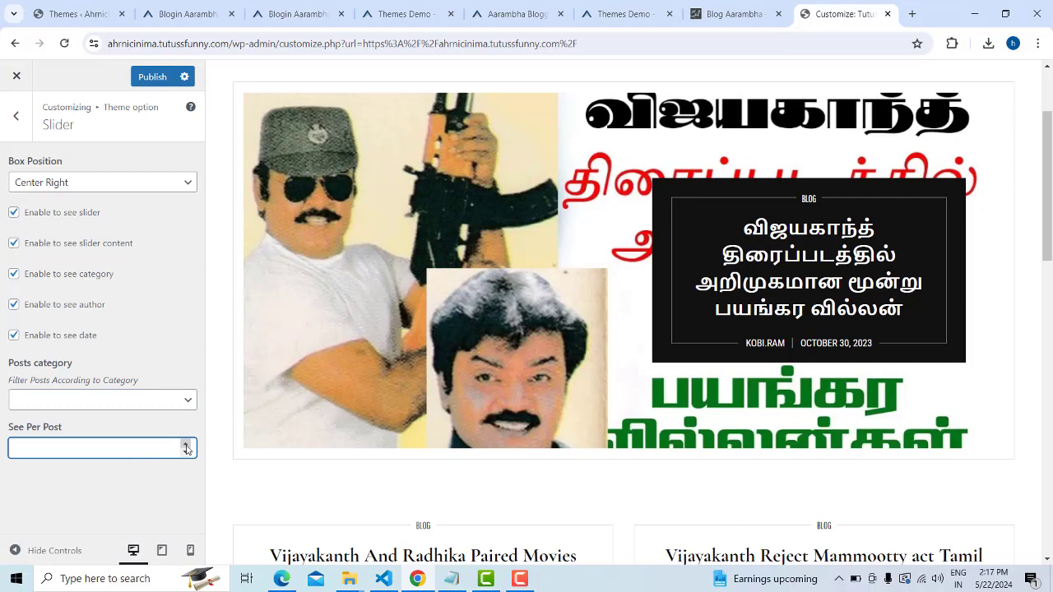
click(186, 444)
click(186, 452)
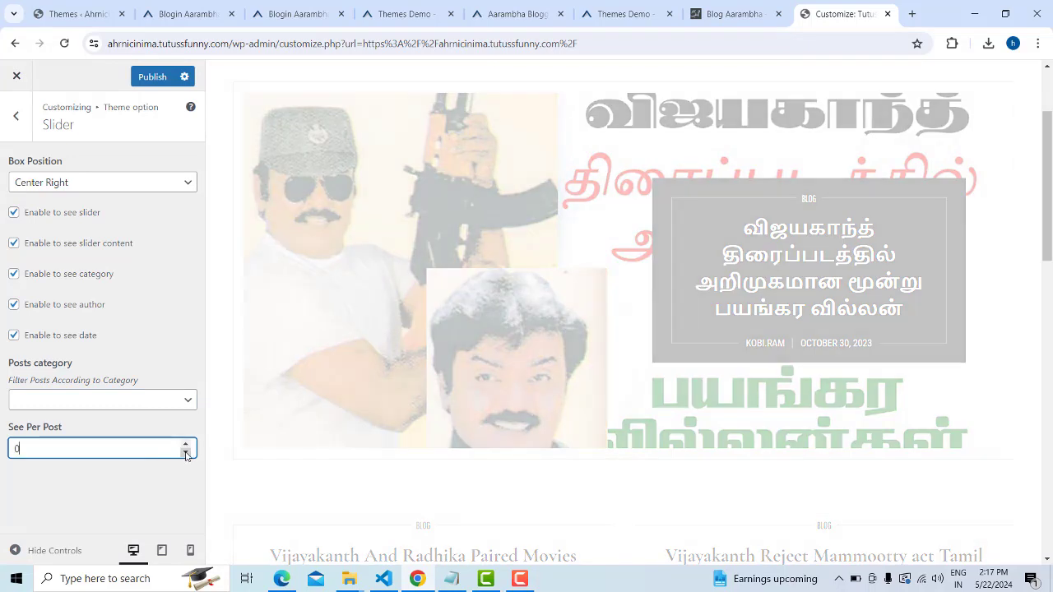
click(43, 483)
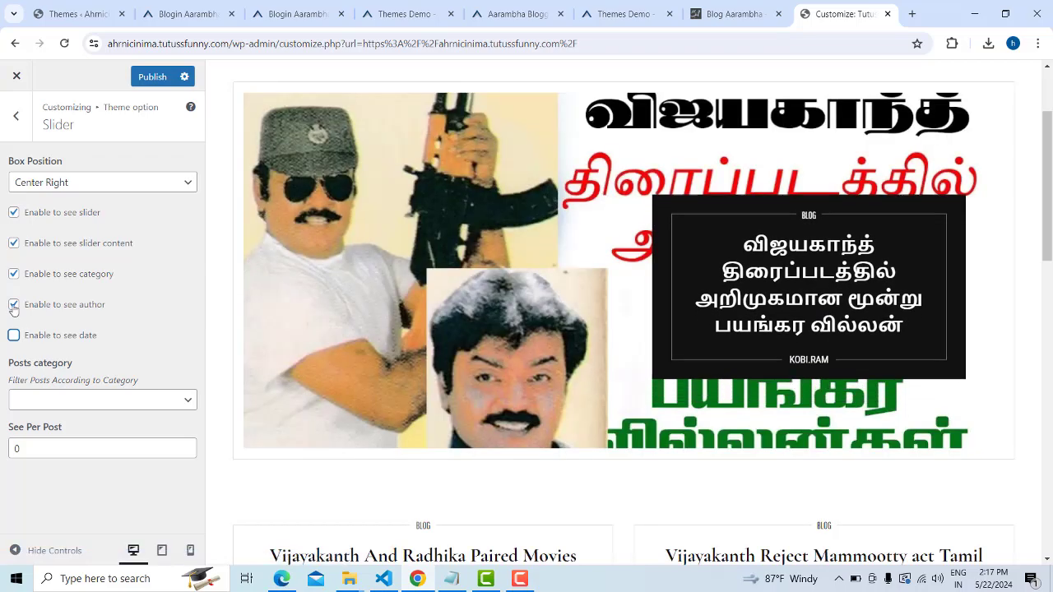
Uncheck Enable to see author so slider posts hide the author name
click(14, 305)
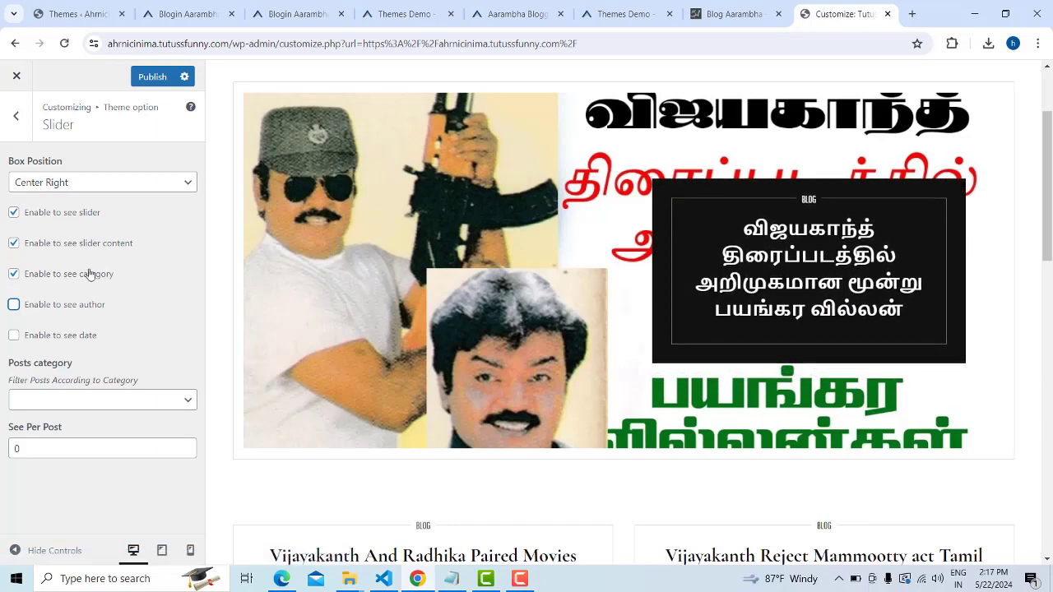
scroll(796, 375, up, 2)
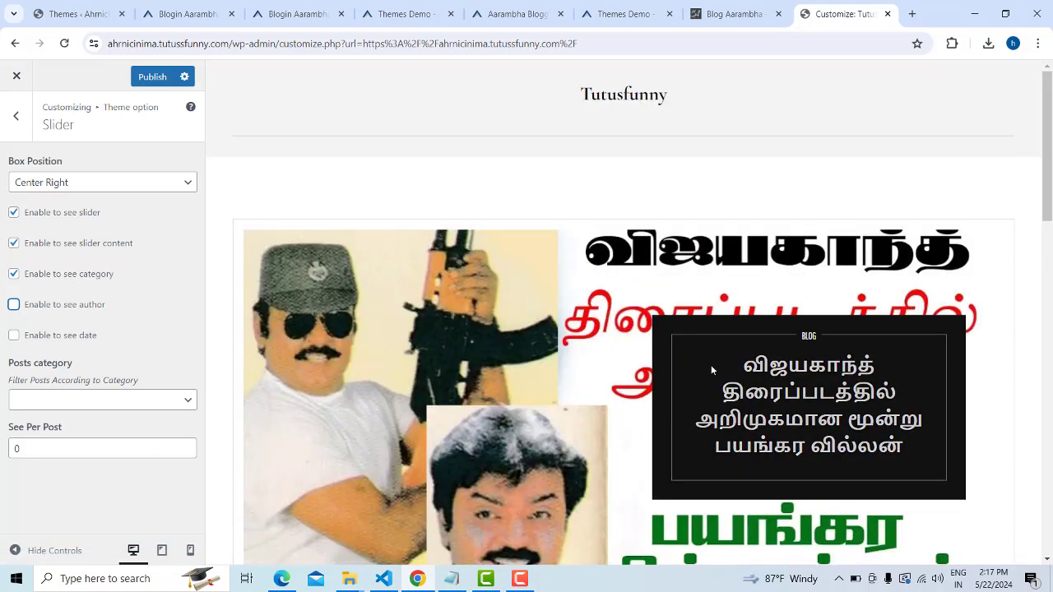
scroll(823, 371, down, 2)
scroll(922, 374, up, 1)
scroll(922, 369, up, 1)
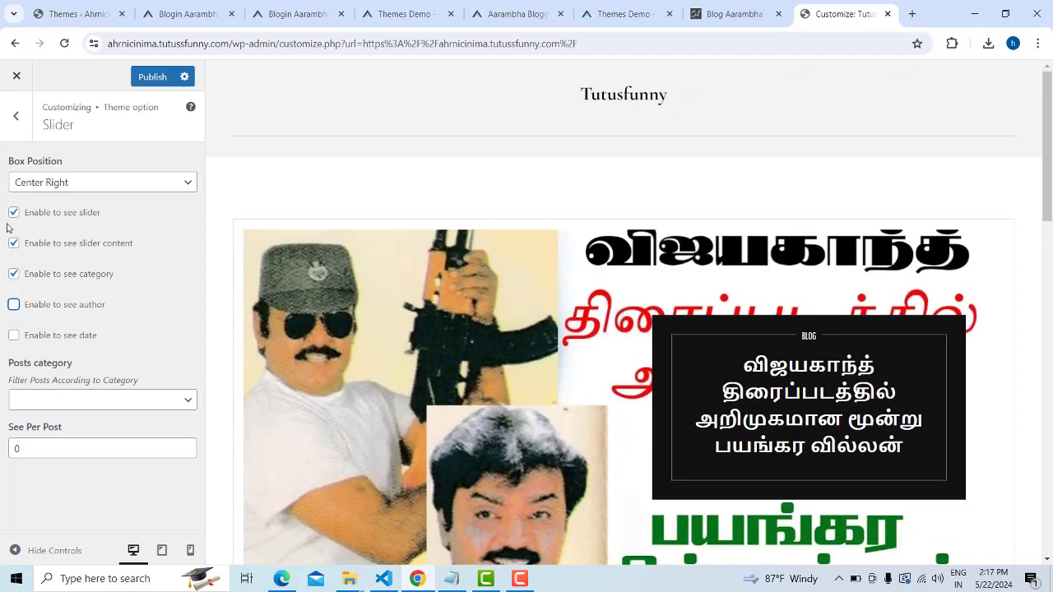
Publish the slider settings and load the live Tutusfunny site URL in a new tab
click(151, 79)
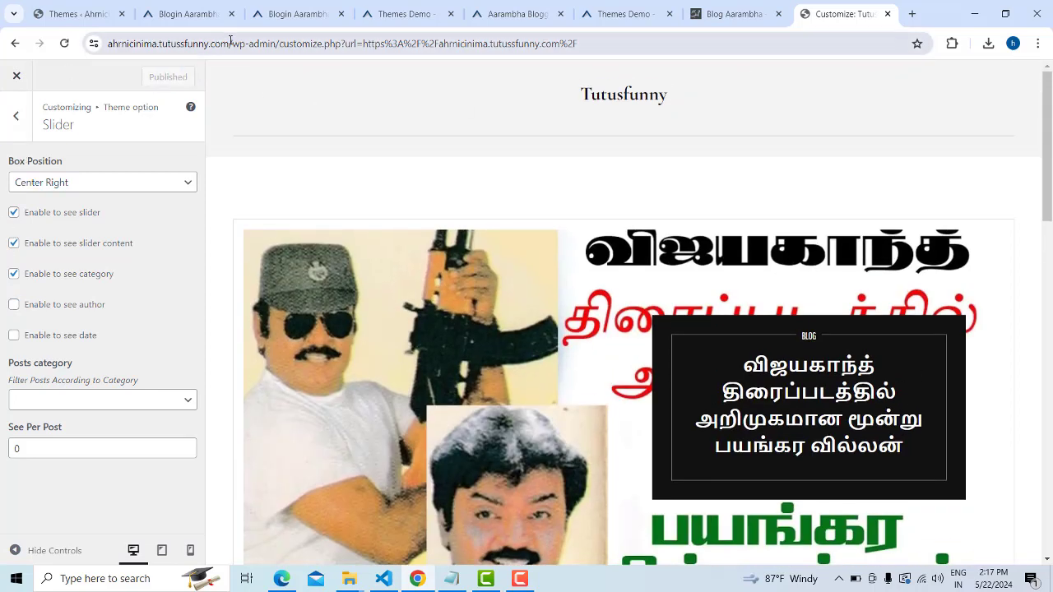
drag(231, 41, 108, 43)
key(ctrl+c)
click(912, 14)
key(ctrl+v)
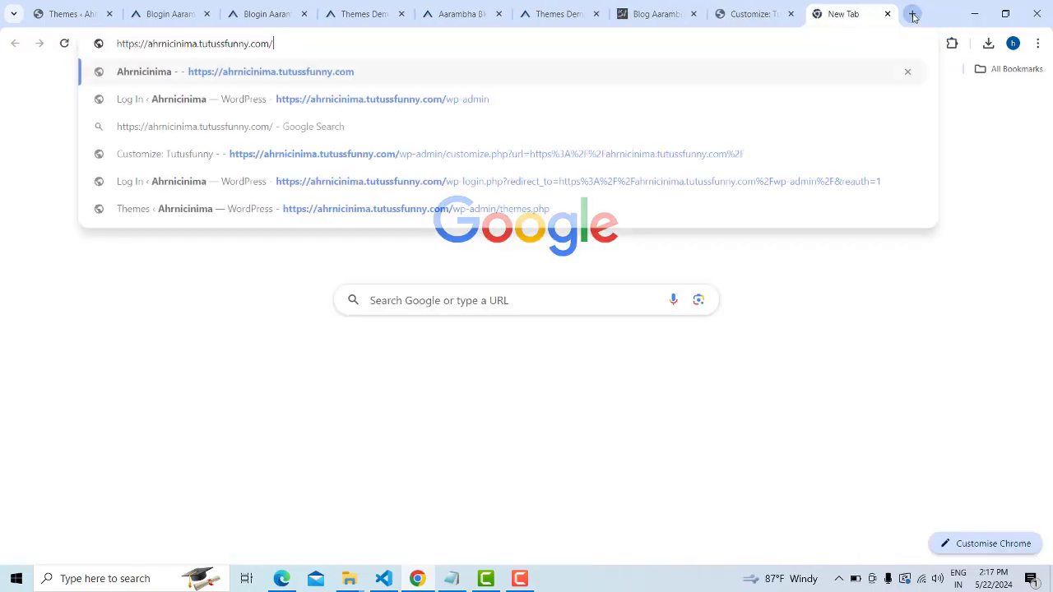
key(Return)
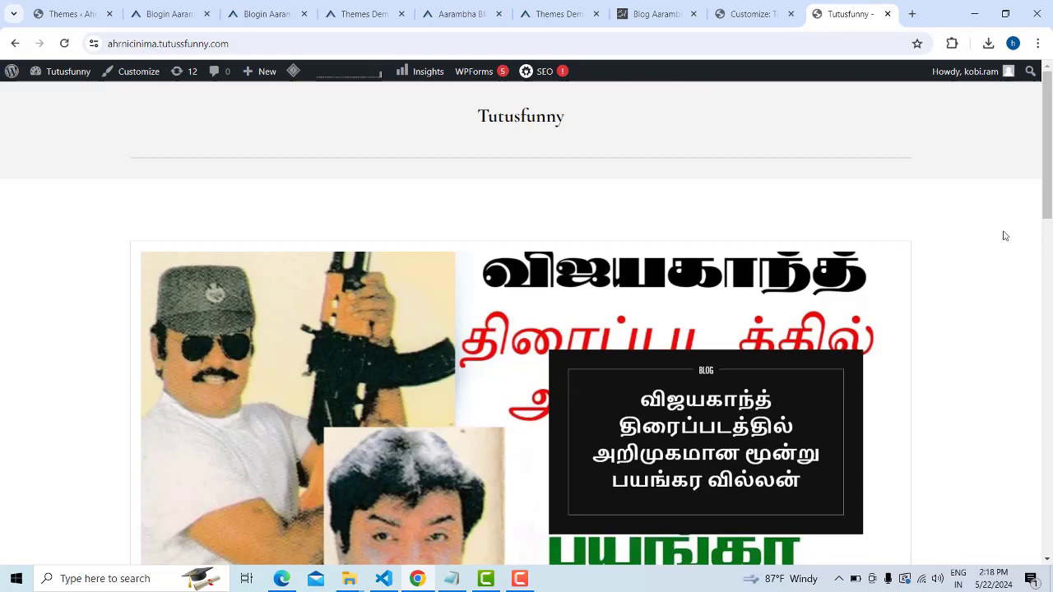
Scroll the live homepage to check the Center Right slider, then return to the Customizer
scroll(1004, 236, down, 7)
scroll(996, 233, up, 7)
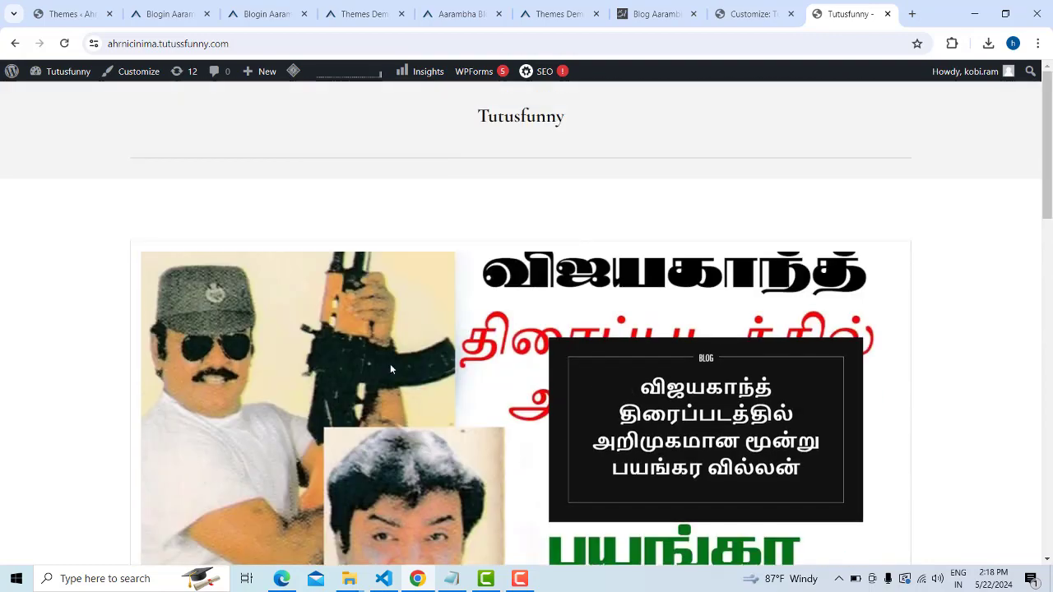
scroll(391, 368, down, 5)
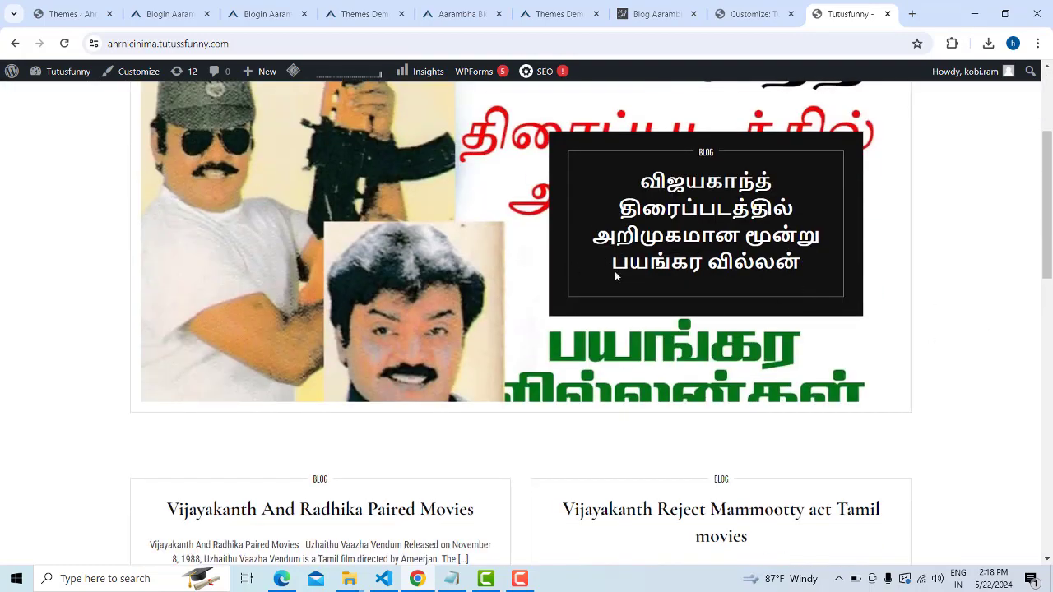
scroll(615, 277, up, 2)
scroll(276, 267, down, 1)
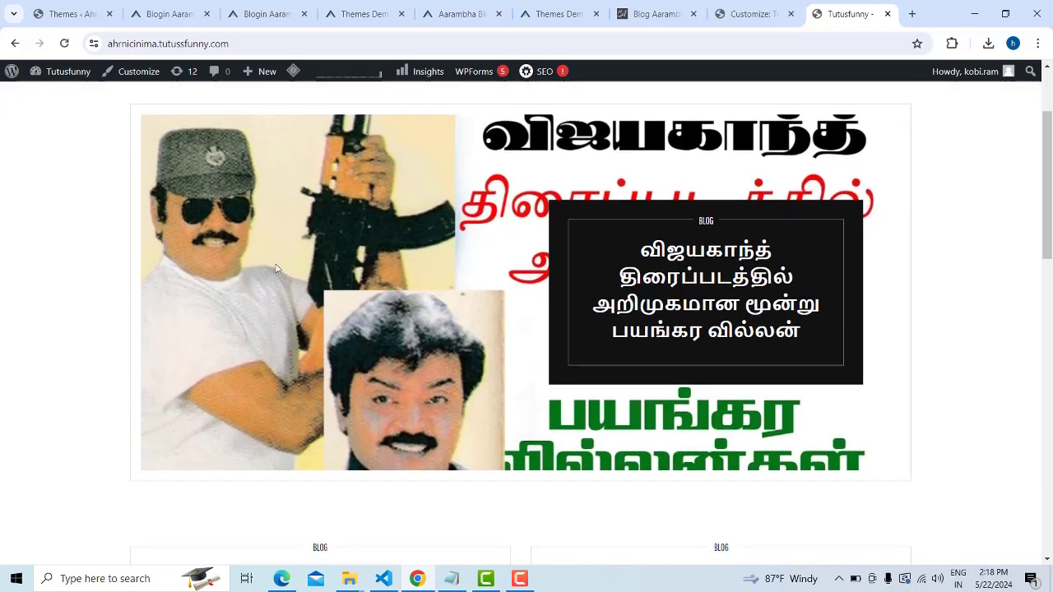
scroll(277, 267, up, 1)
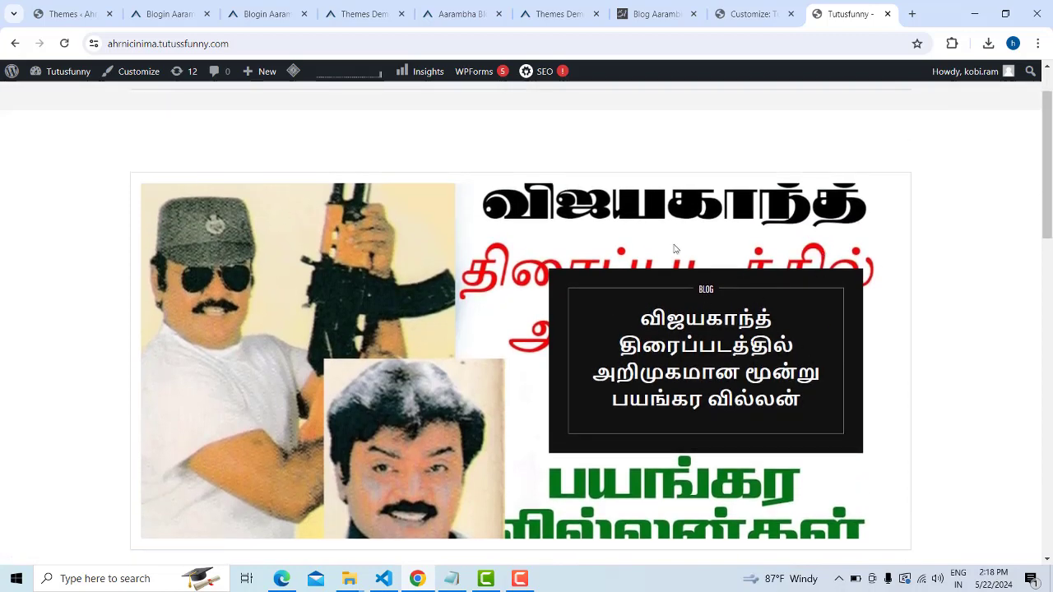
scroll(469, 321, down, 1)
scroll(588, 261, up, 2)
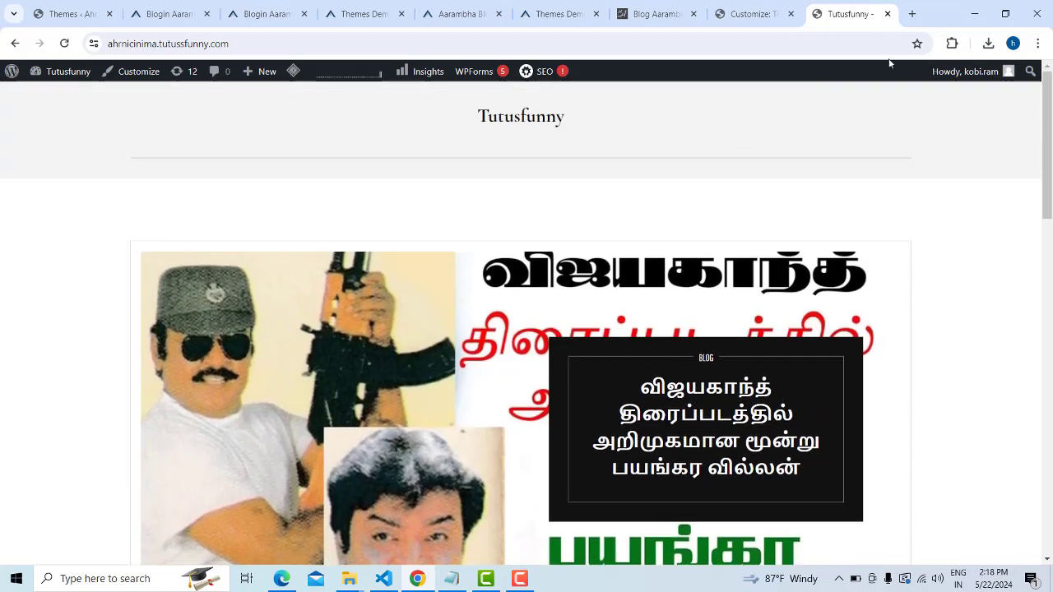
click(759, 9)
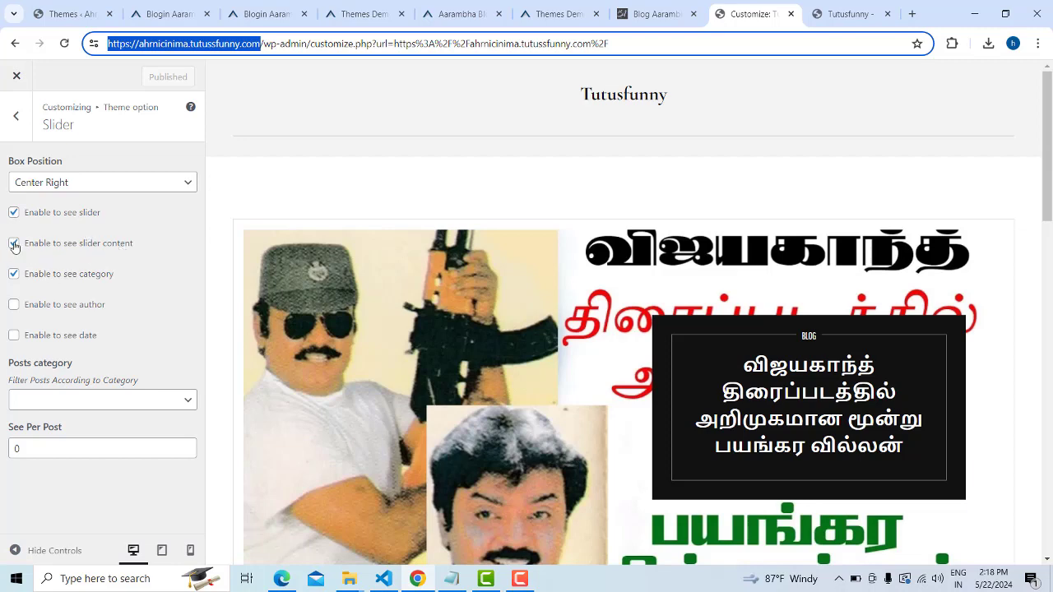
Turn off 'Enable to see slider content' and publish the change
click(14, 244)
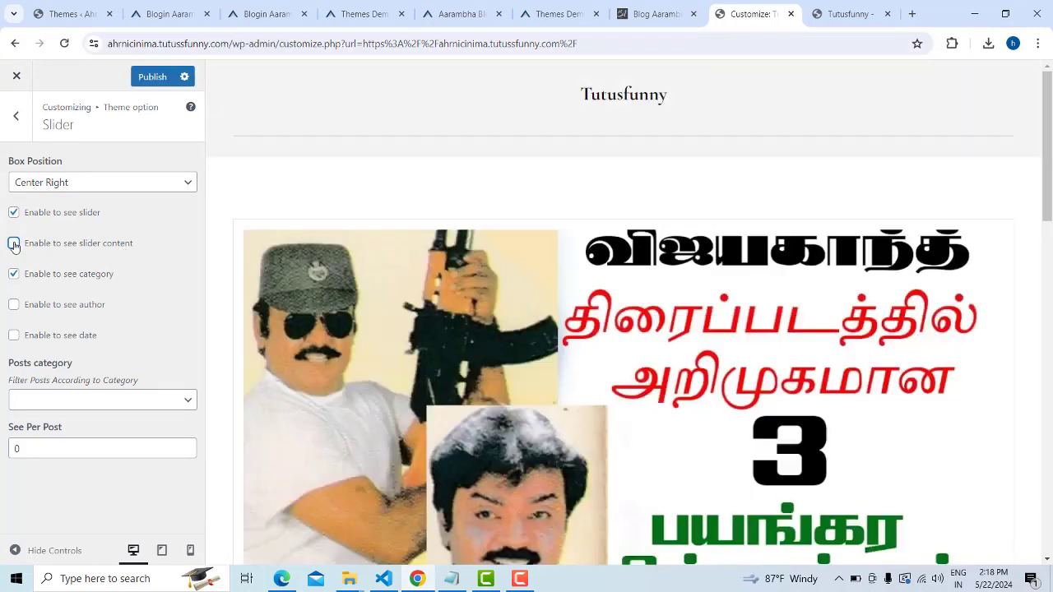
scroll(879, 400, down, 3)
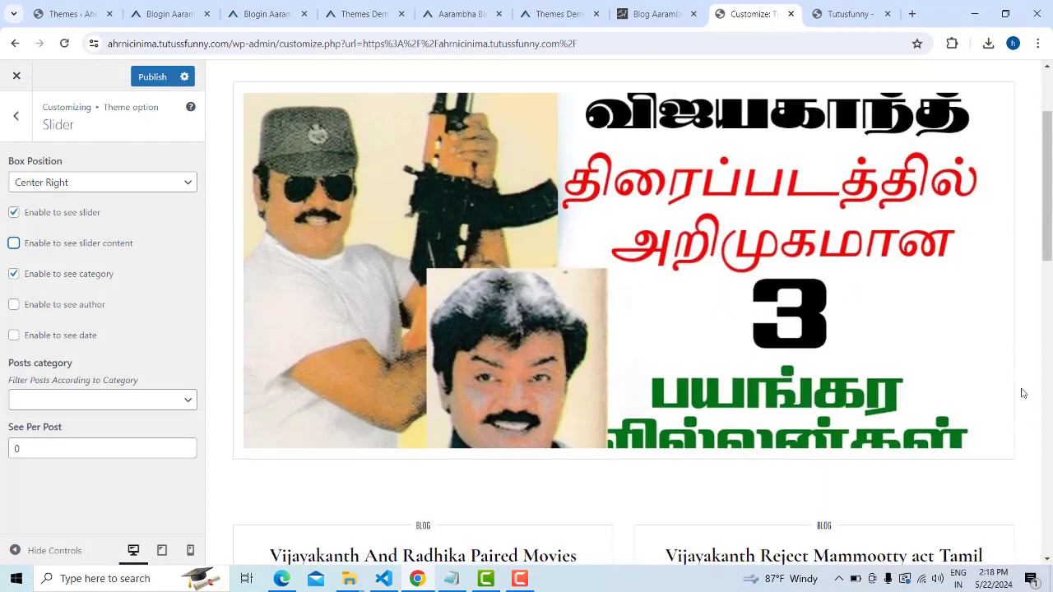
scroll(895, 372, up, 1)
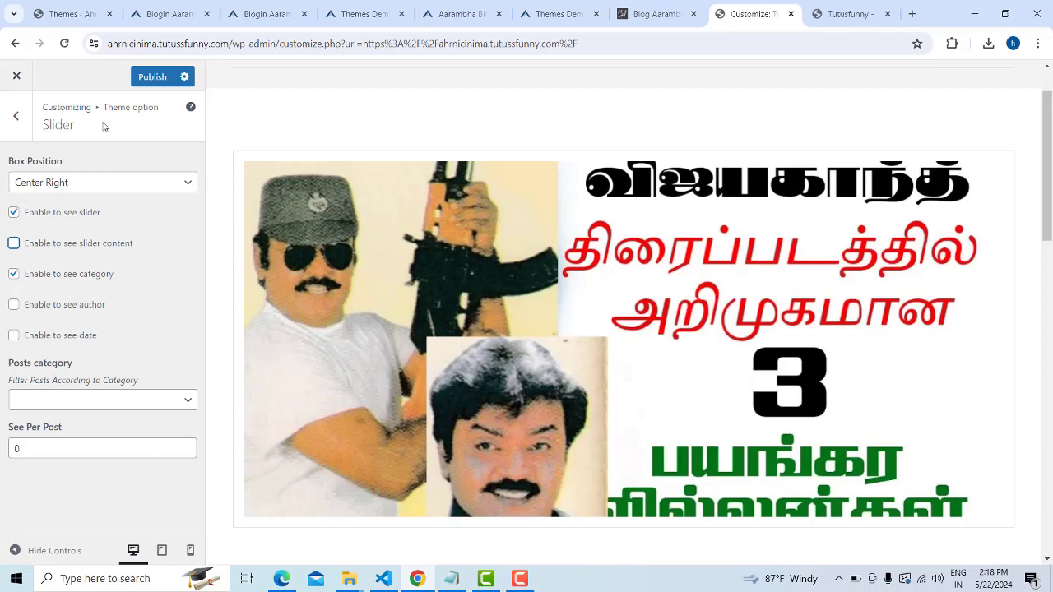
click(137, 79)
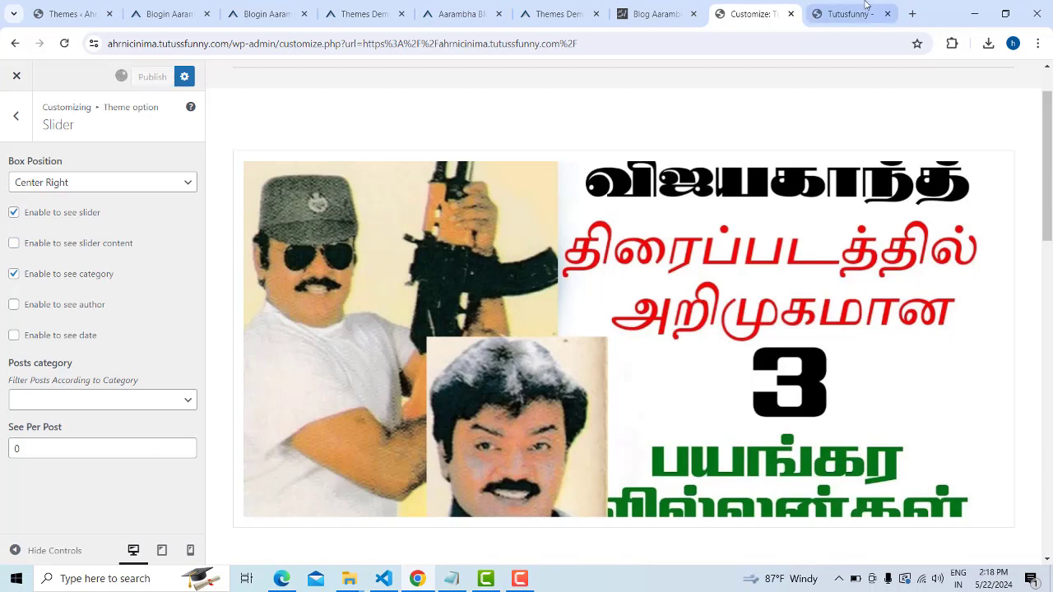
Reload the live site to confirm the slider shows only its image, then go back to Customize
click(860, 14)
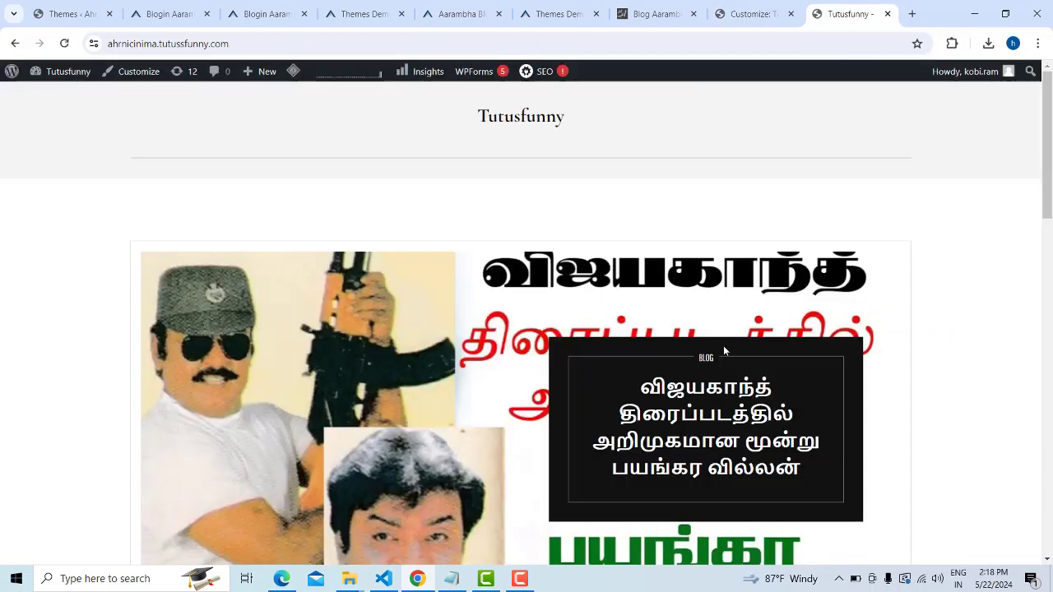
click(65, 42)
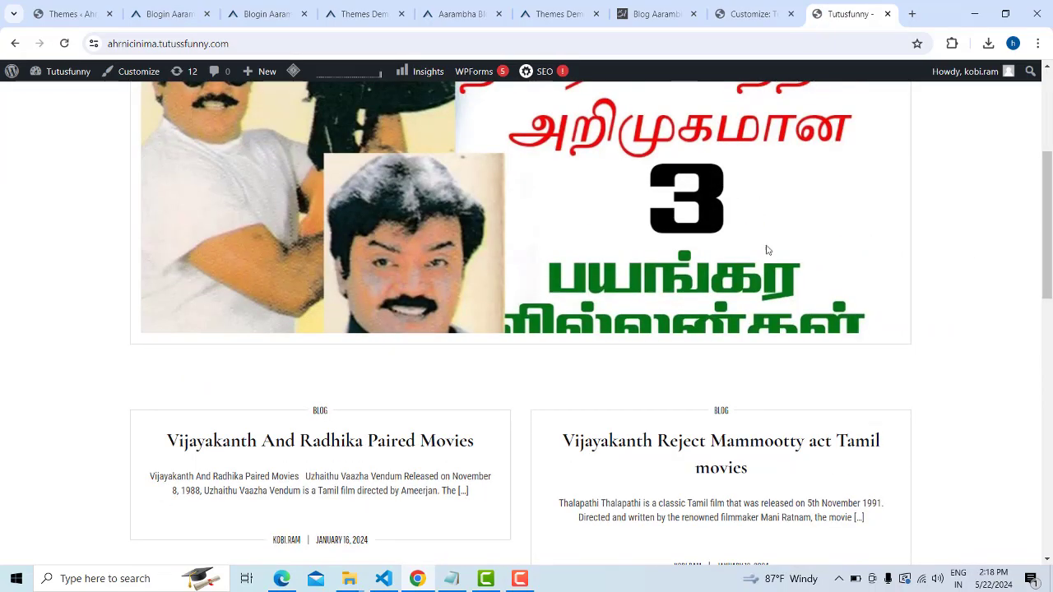
scroll(840, 271, down, 10)
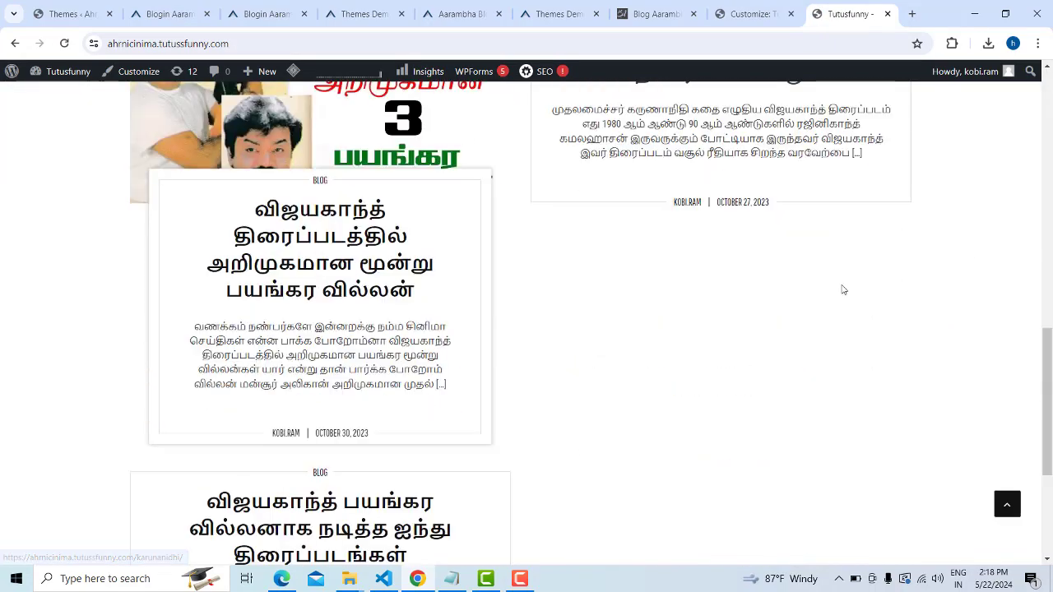
scroll(447, 351, up, 15)
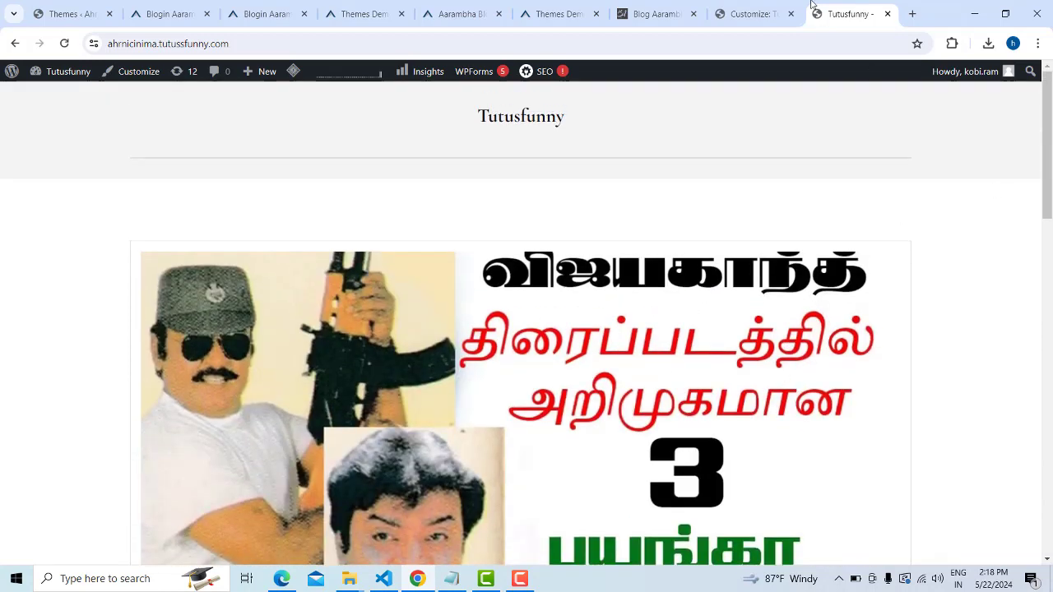
click(773, 5)
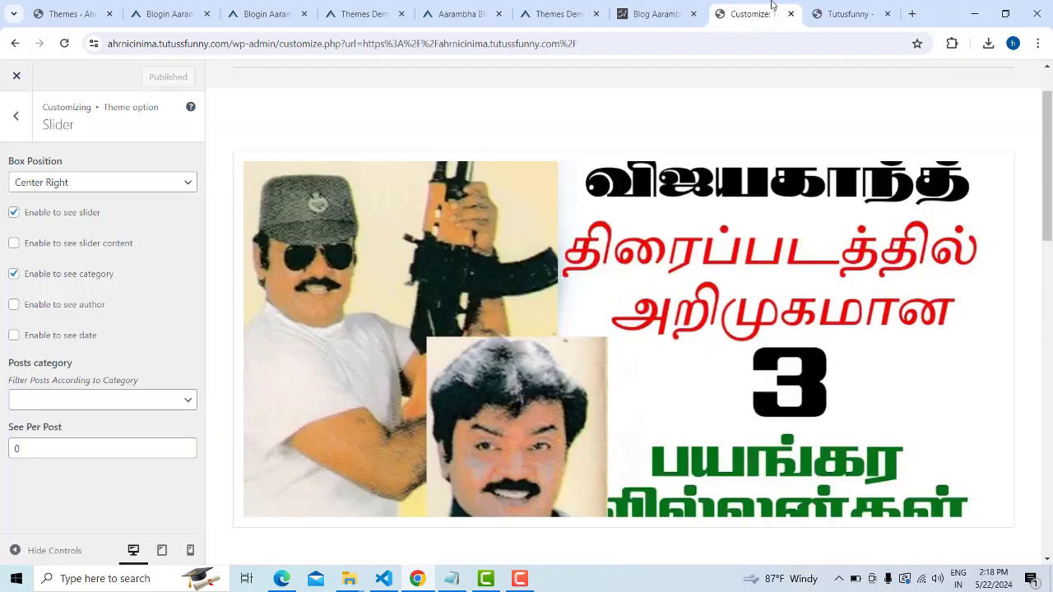
Open the Footer section of Theme options, briefly passing through Featured Posts
click(16, 115)
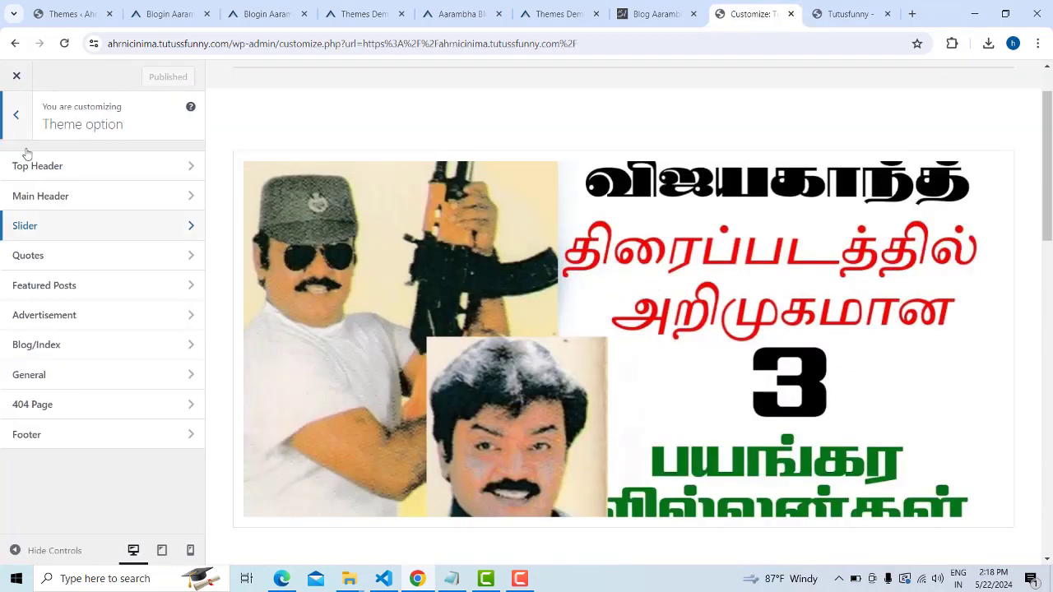
click(191, 294)
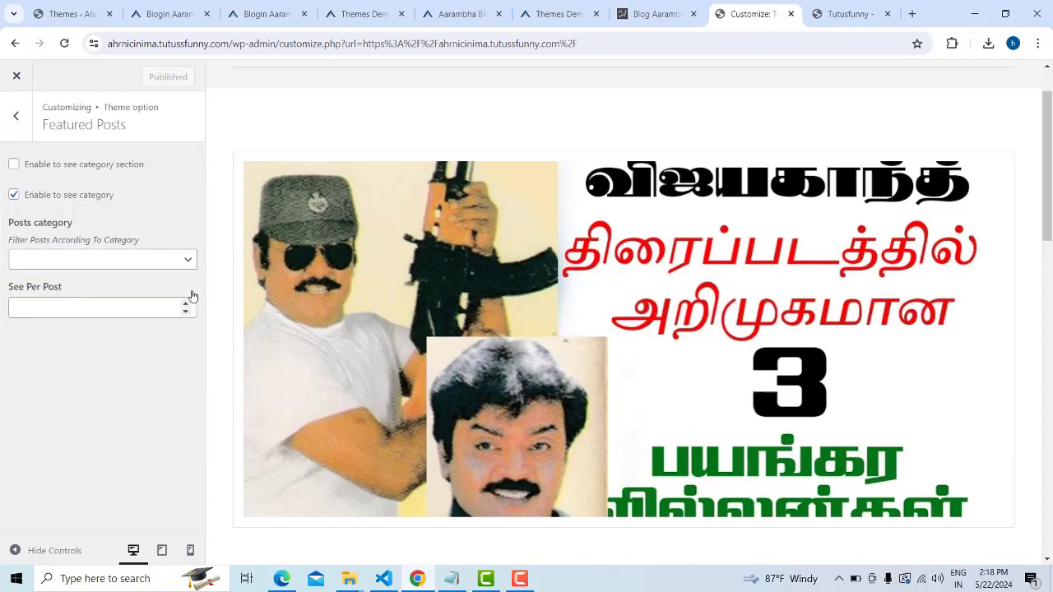
click(16, 123)
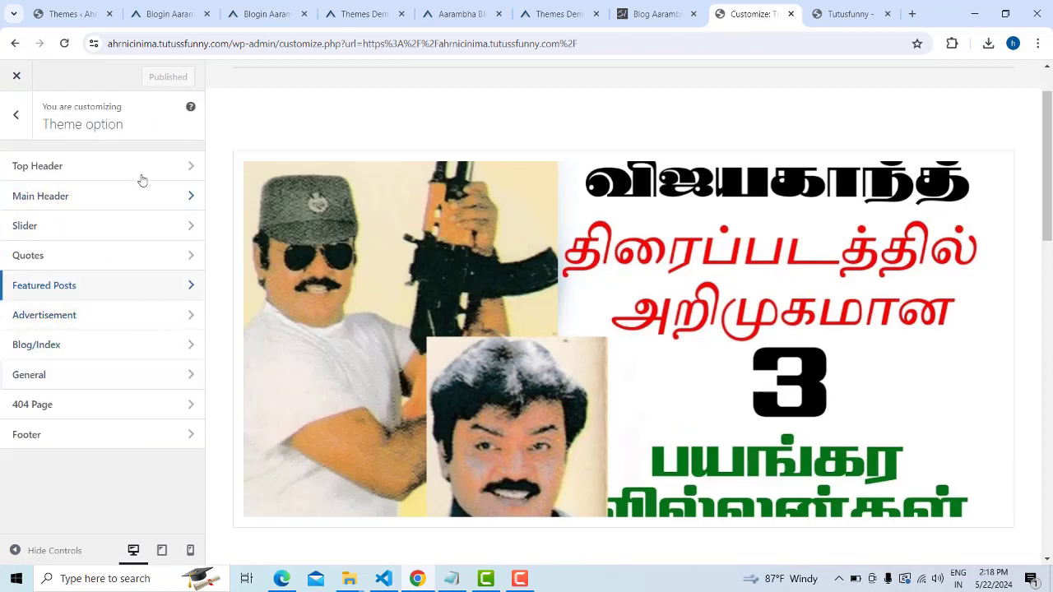
click(191, 438)
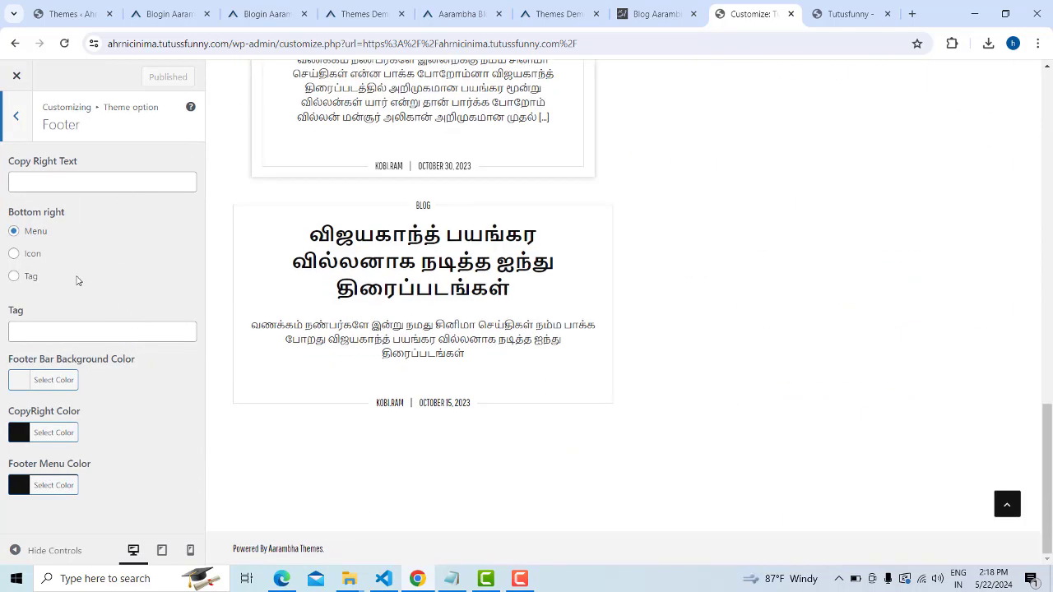
Set Copy Right Text to 'Tutusfunny tamil' and keep Menu as the bottom-right element
click(87, 181)
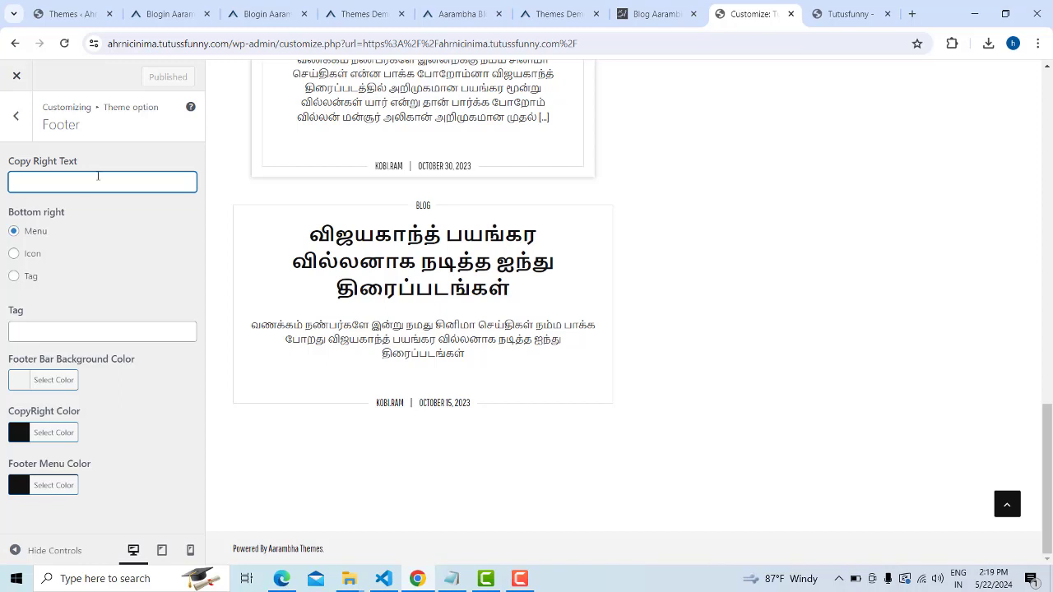
text(t)
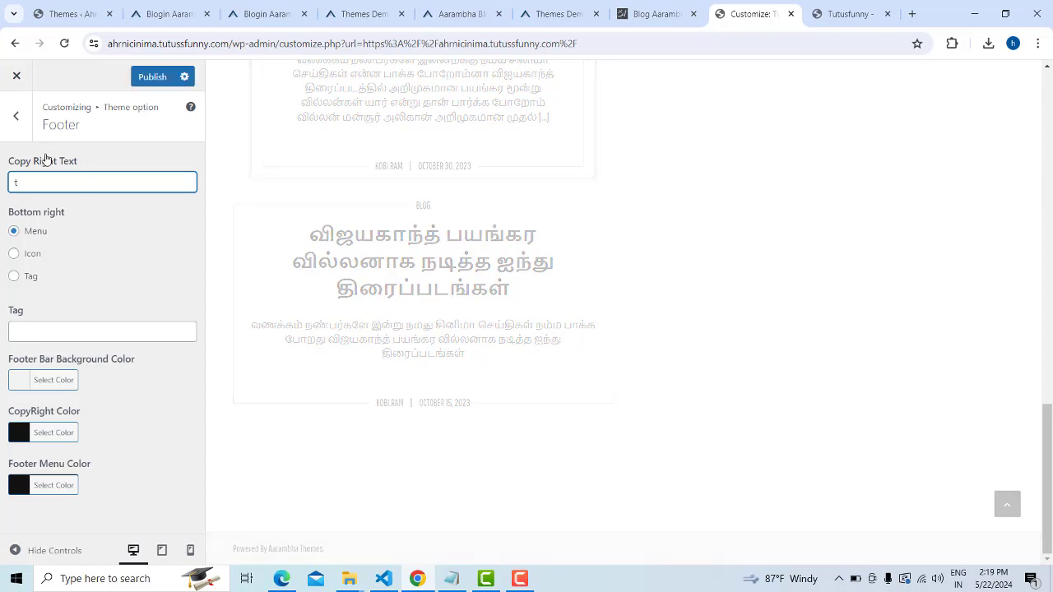
text(ut)
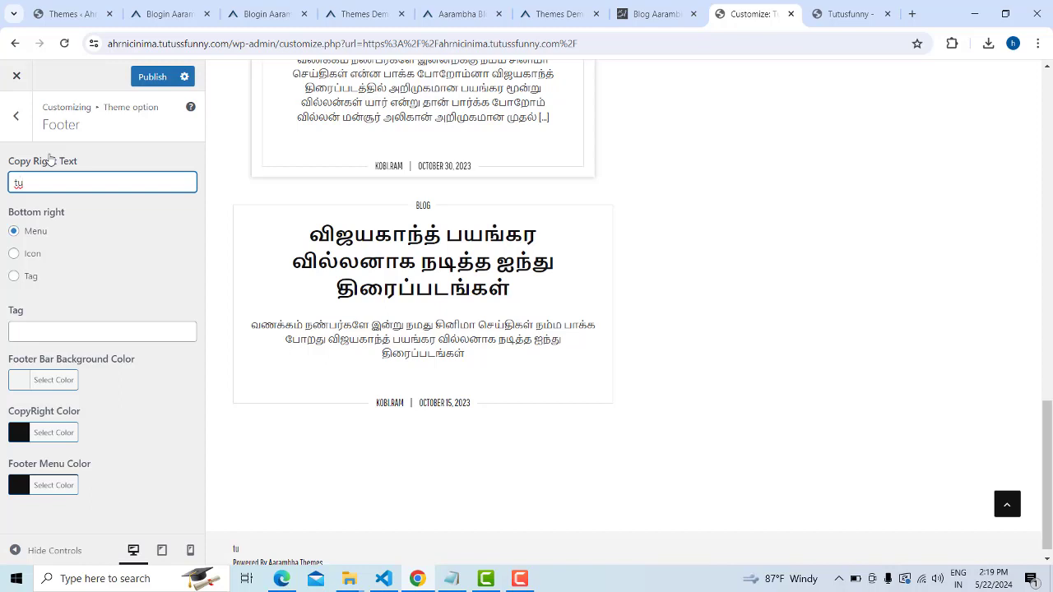
text(usfunn)
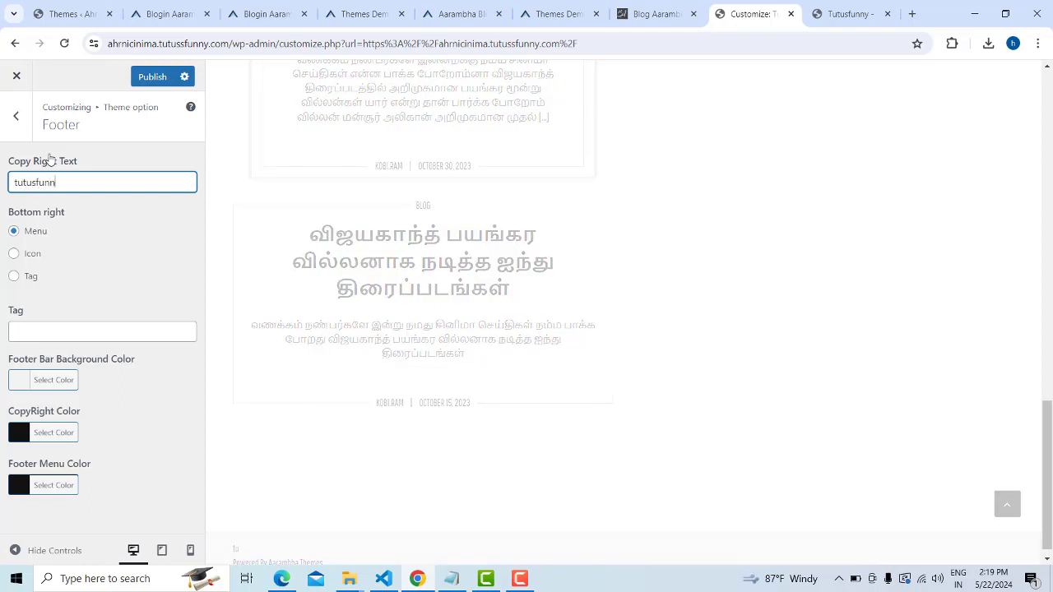
text(y tamil)
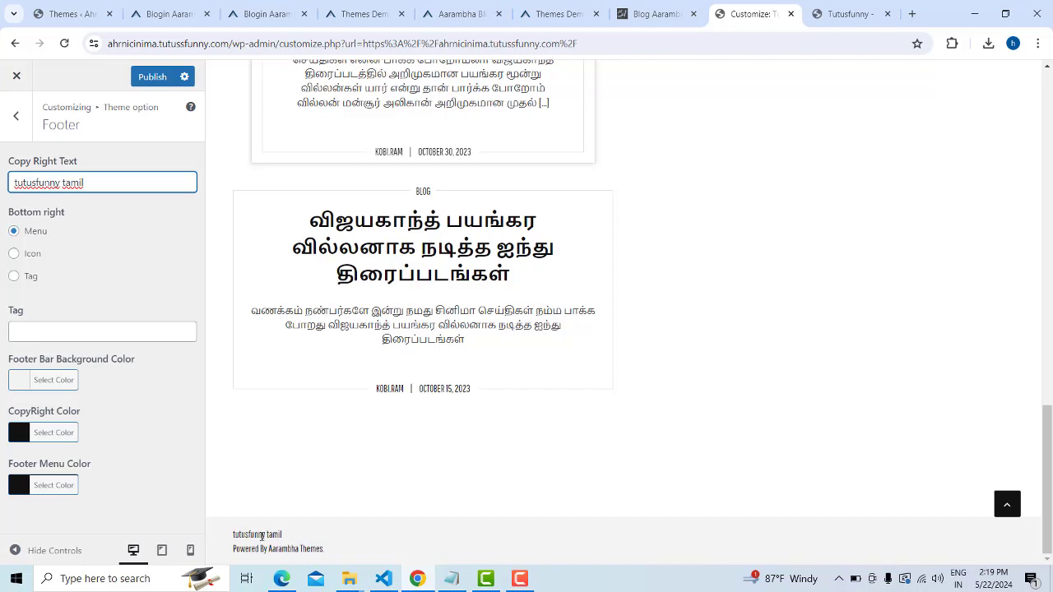
click(10, 183)
key(Delete)
text(T)
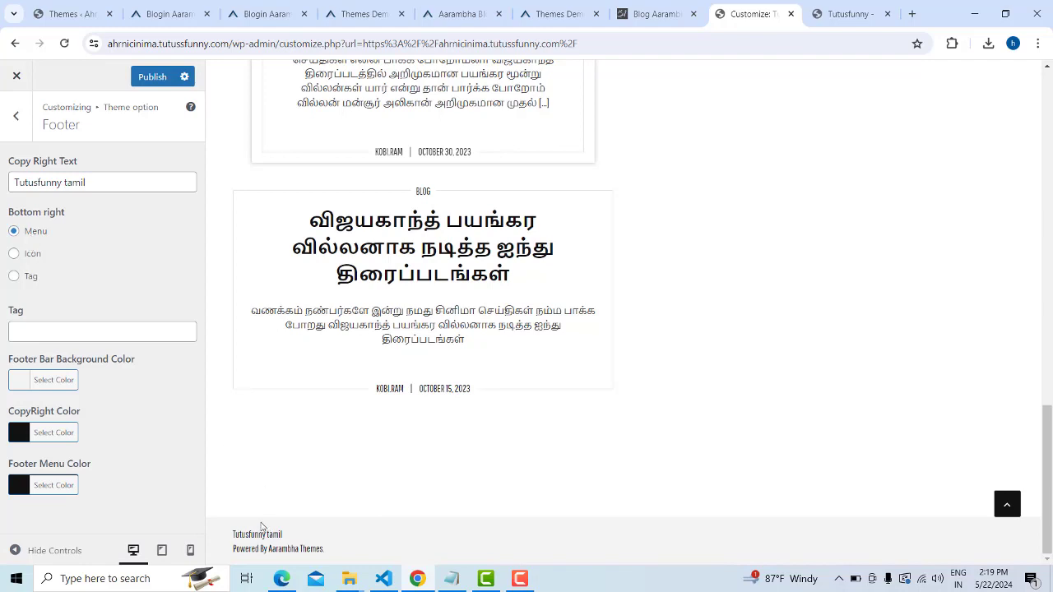
click(14, 255)
click(14, 231)
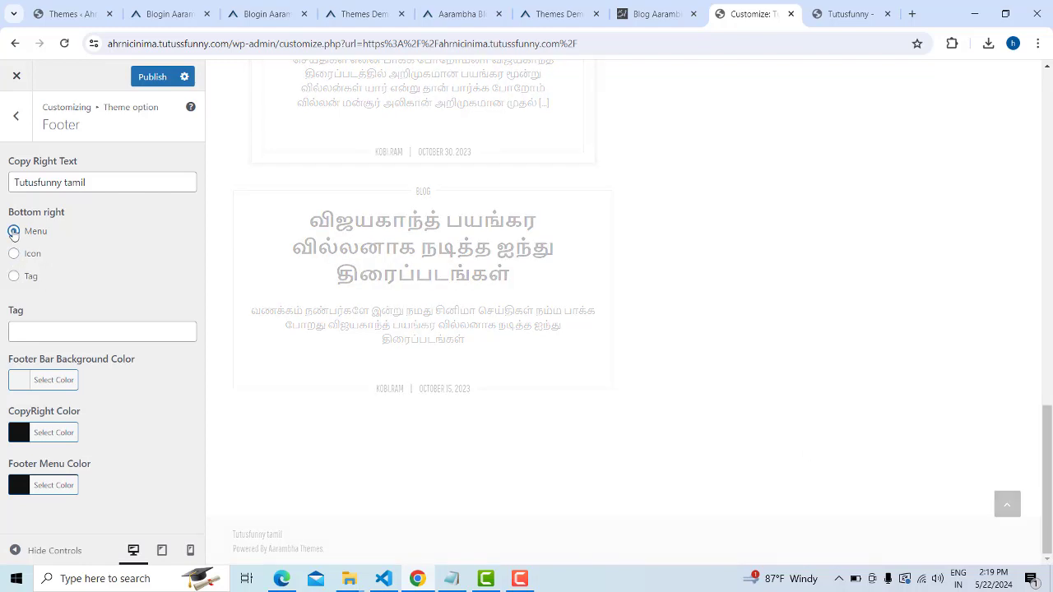
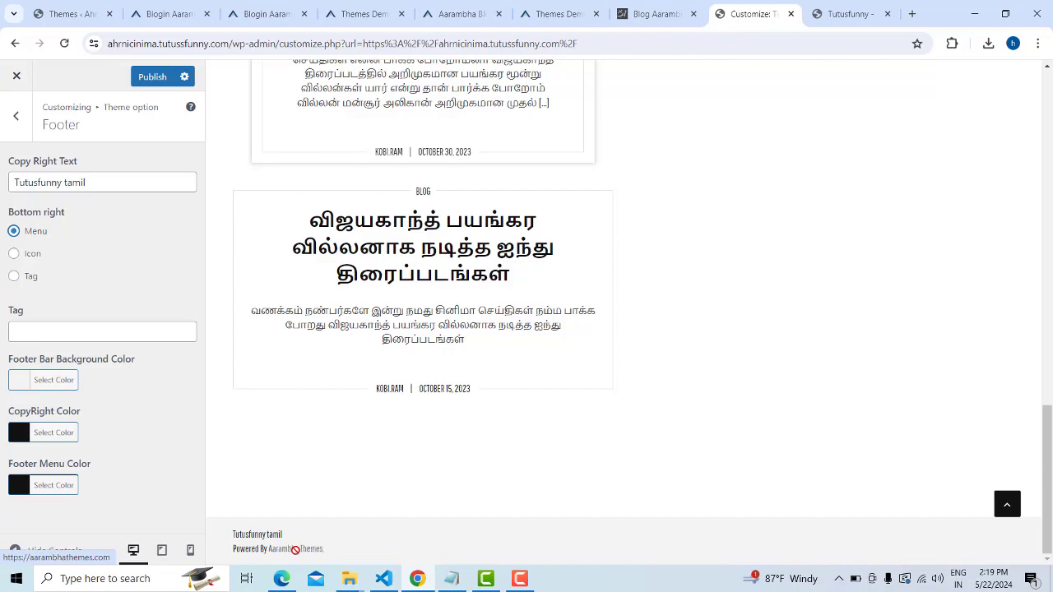
Publish the Tutusfunny tamil footer copyright change in the Customizer
scroll(711, 276, up, 15)
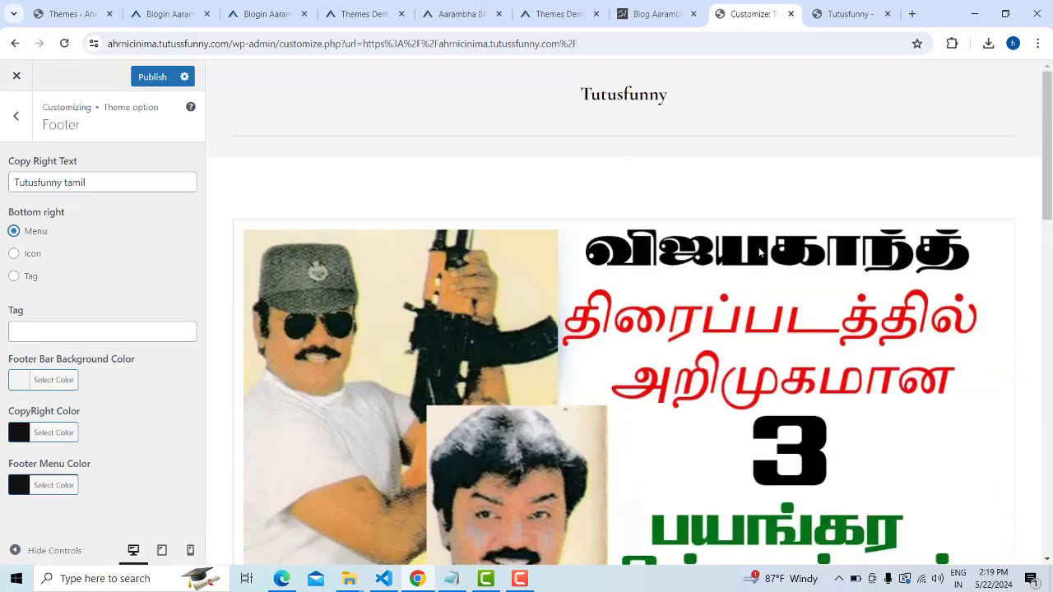
scroll(759, 252, down, 4)
scroll(759, 251, down, 5)
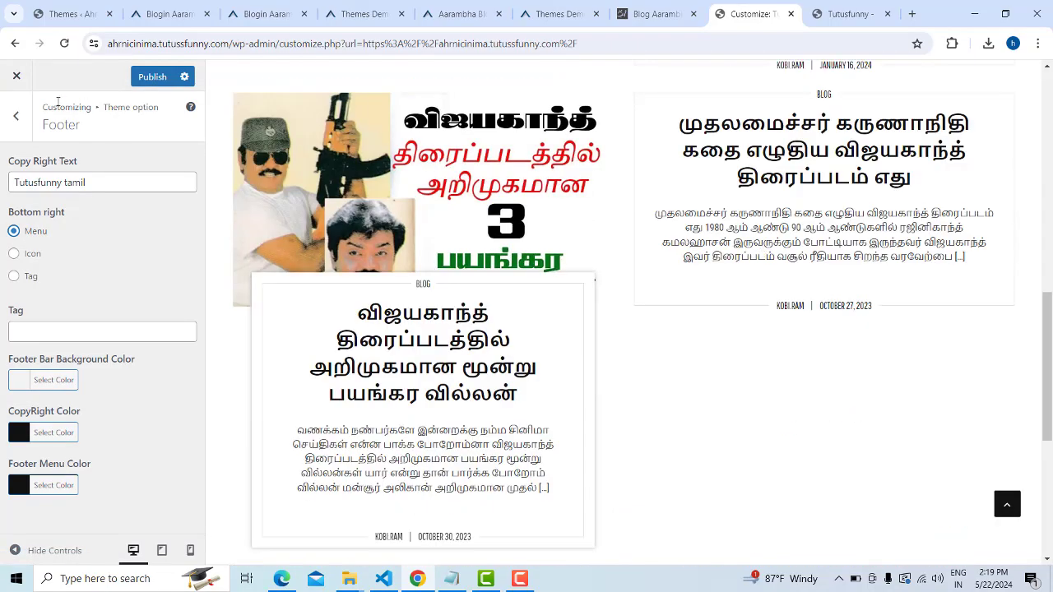
click(146, 79)
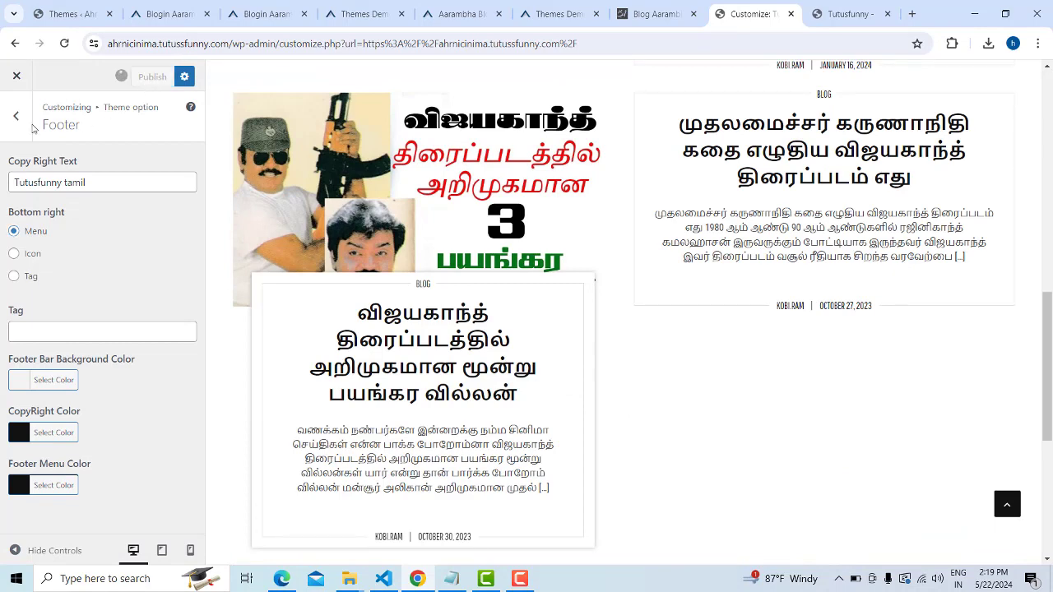
Reload the live Tutusfunny site to verify the new footer line, then return to the Customizer
click(847, 14)
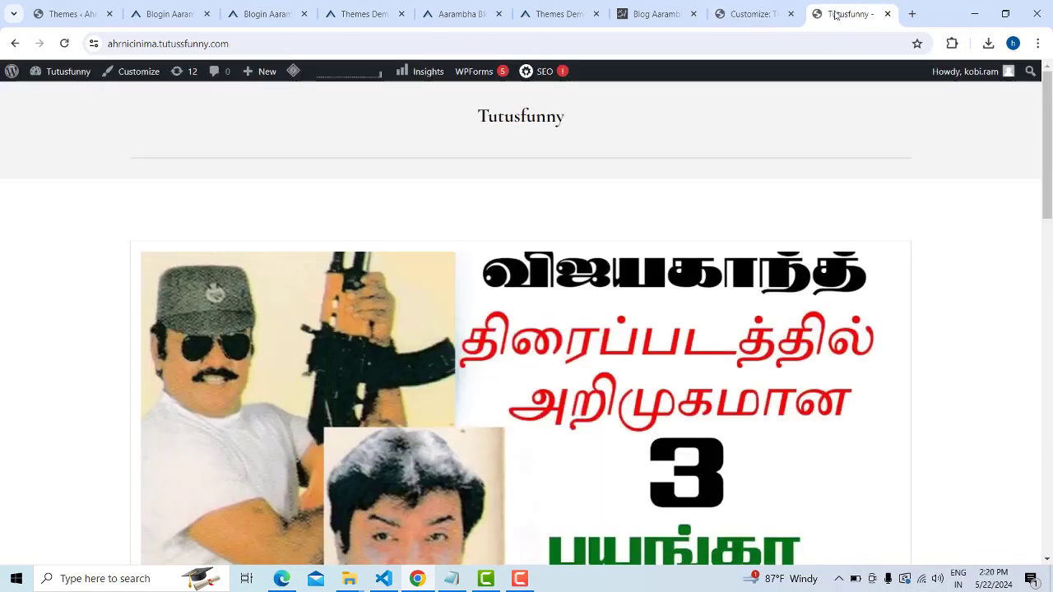
click(64, 43)
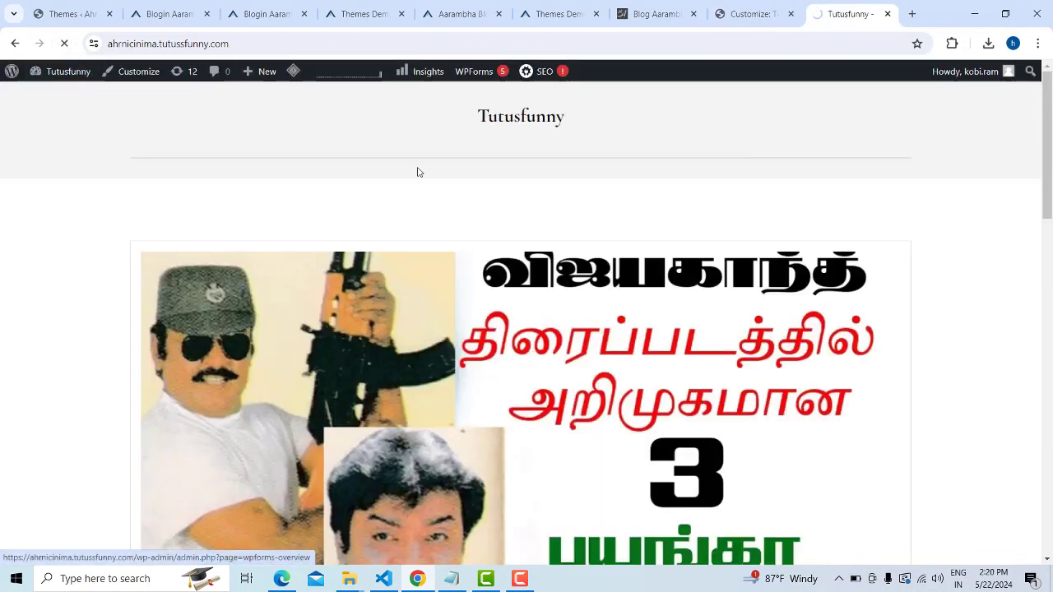
scroll(936, 190, down, 4)
scroll(895, 312, down, 4)
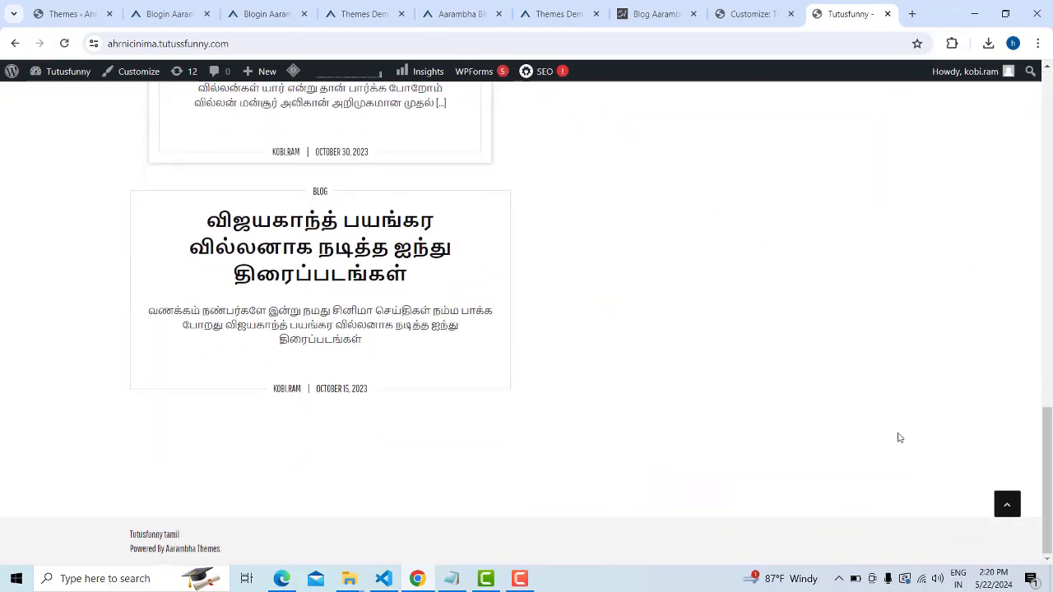
scroll(900, 437, up, 12)
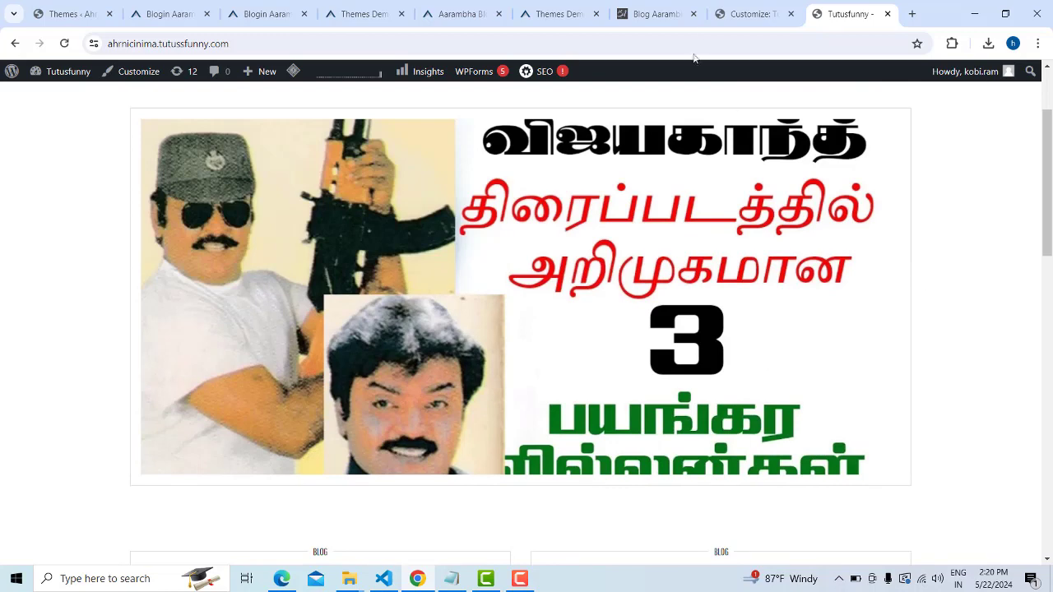
click(749, 14)
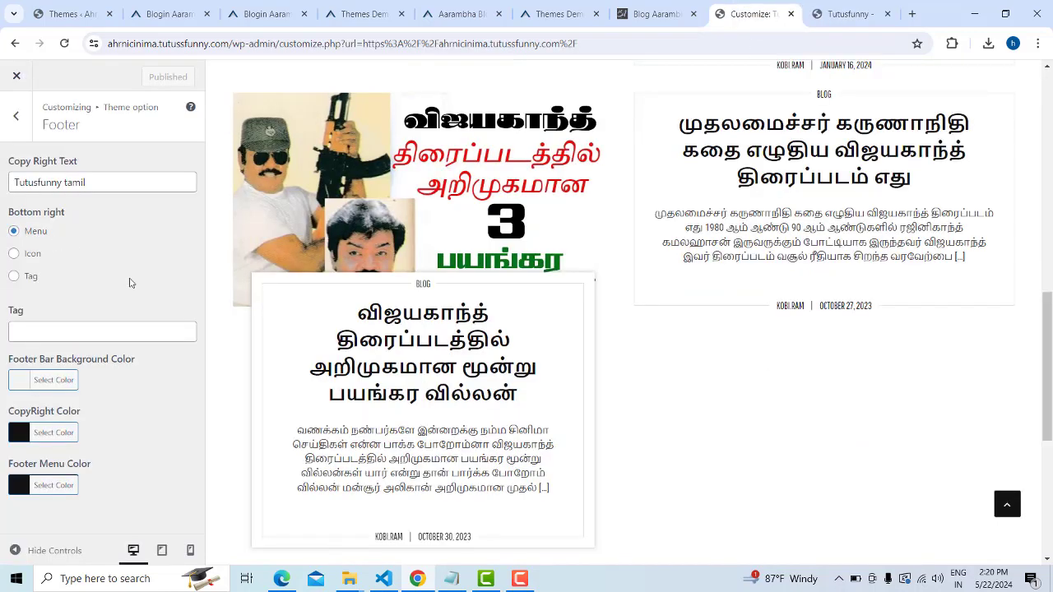
Leave the Footer section via Theme option and Slider and open the Menus panel
click(15, 115)
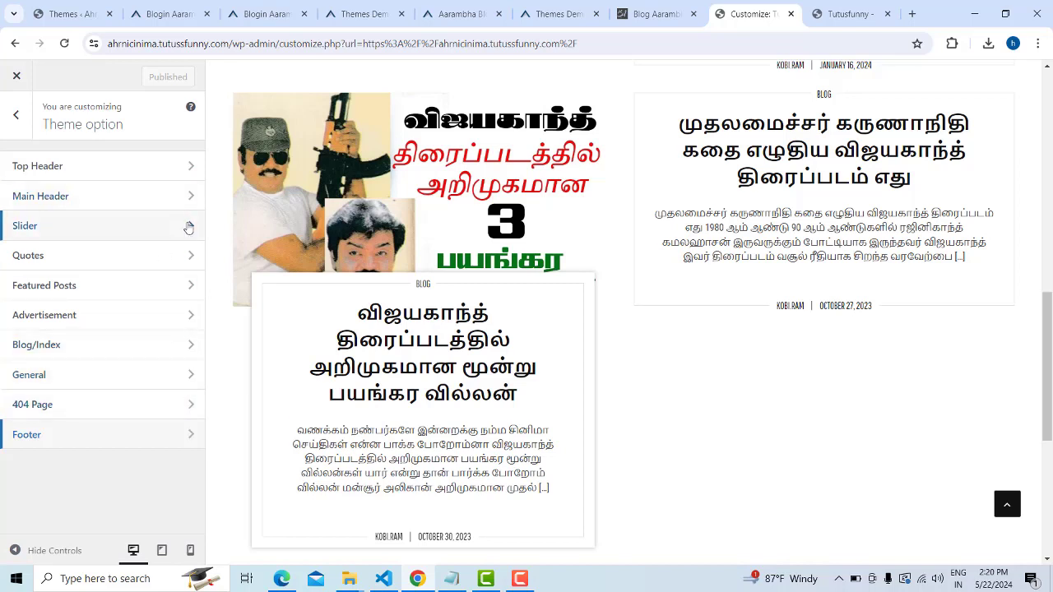
click(188, 227)
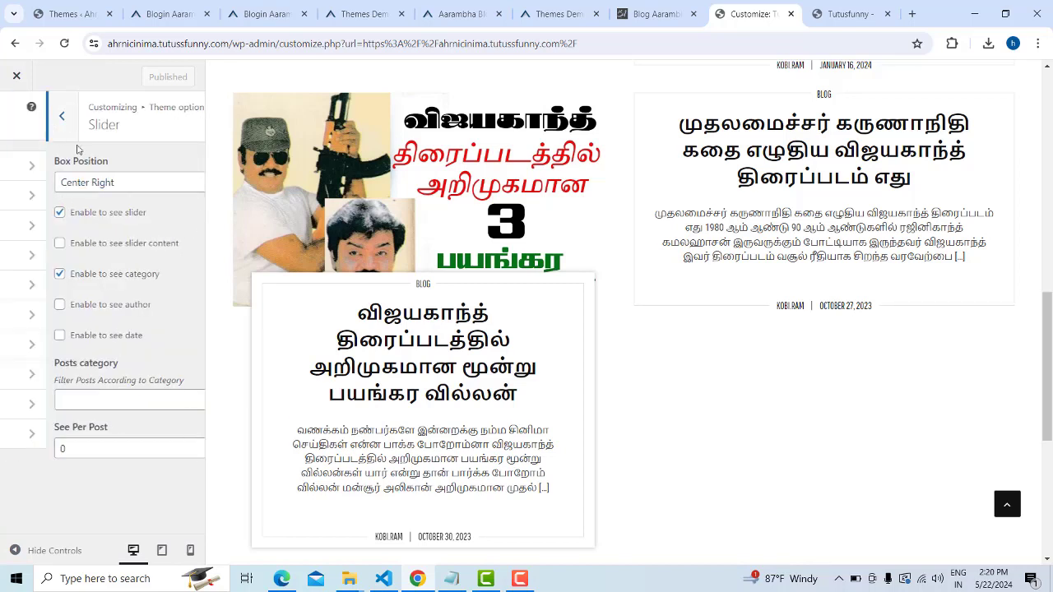
key(Escape)
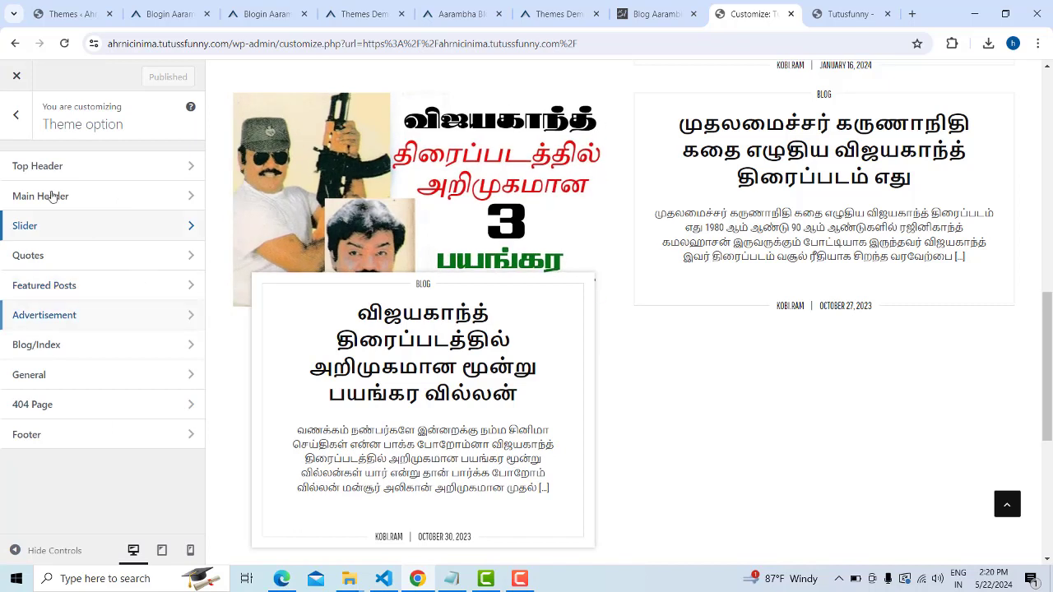
click(20, 118)
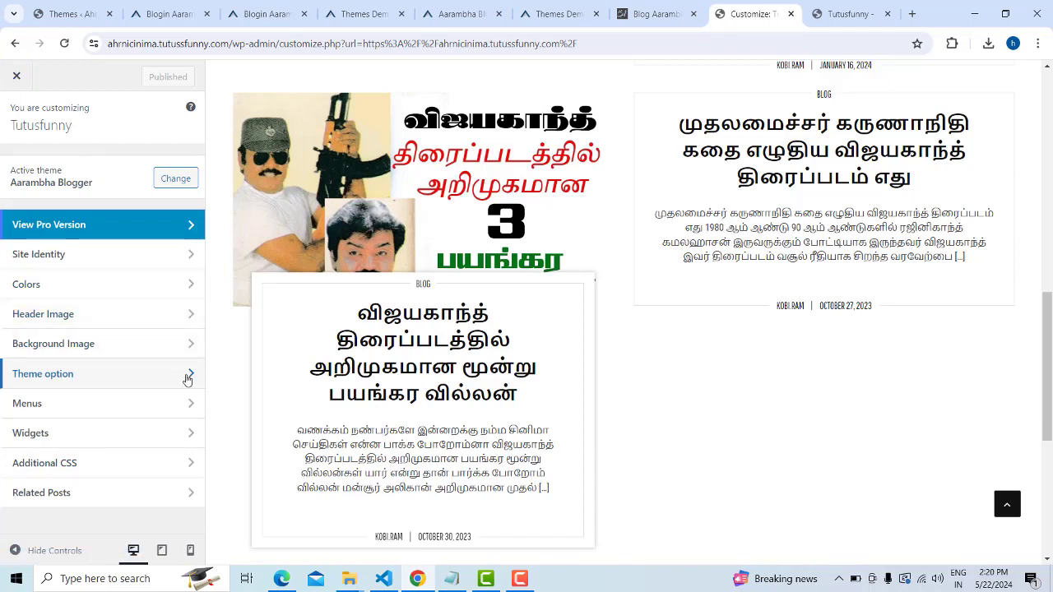
click(189, 402)
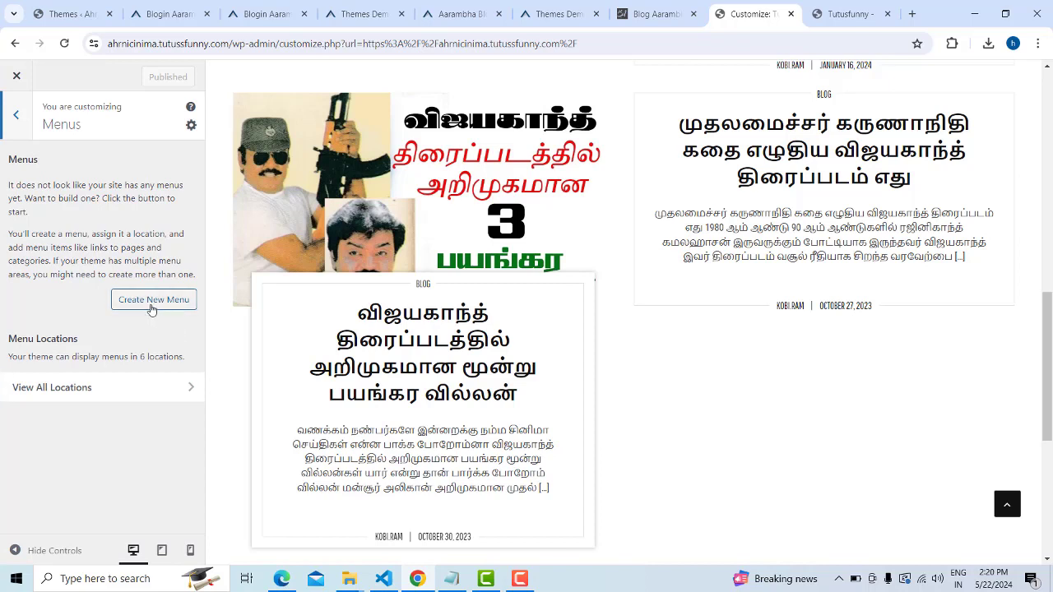
Create the 'topmenu' menu on the Header menus location and list addable items
click(151, 301)
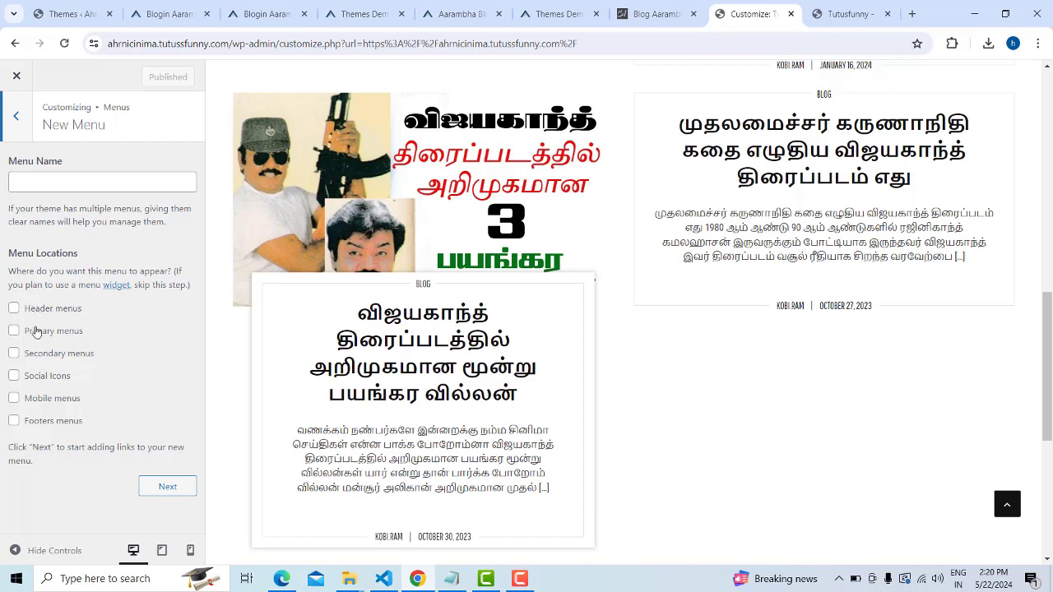
click(13, 309)
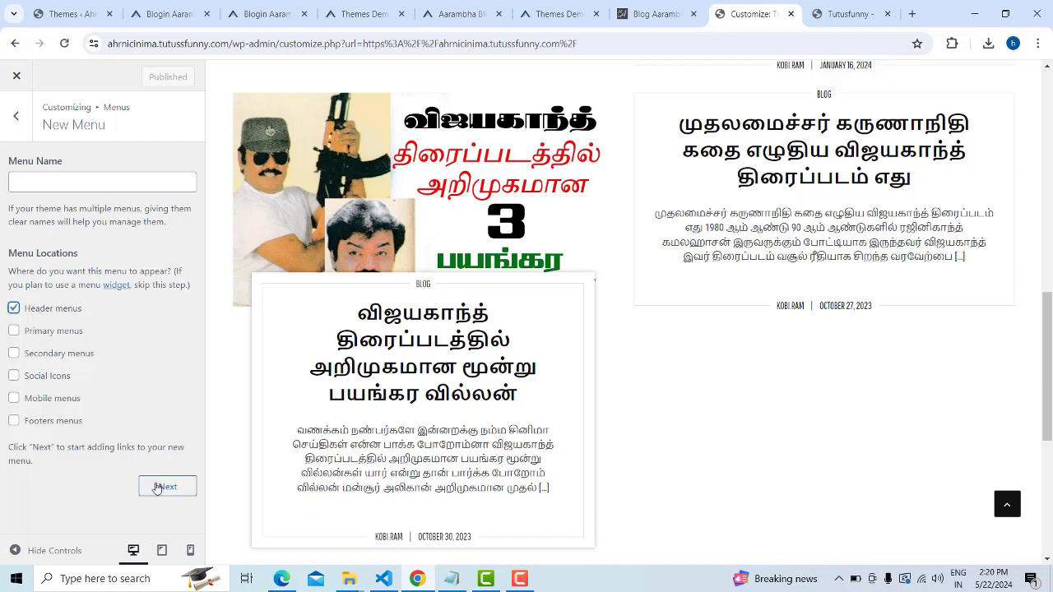
click(70, 177)
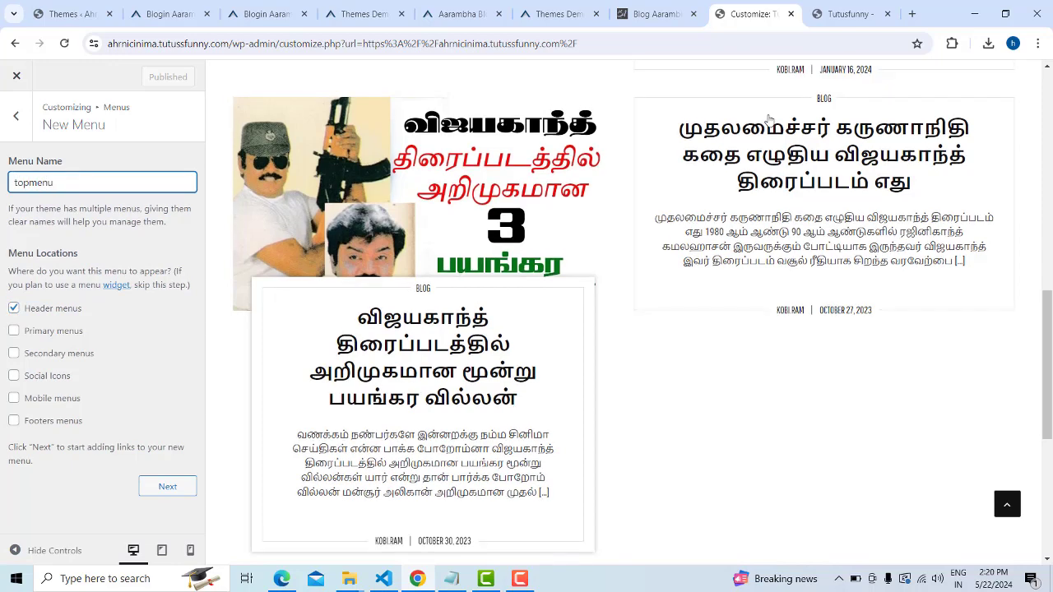
scroll(553, 194, up, 10)
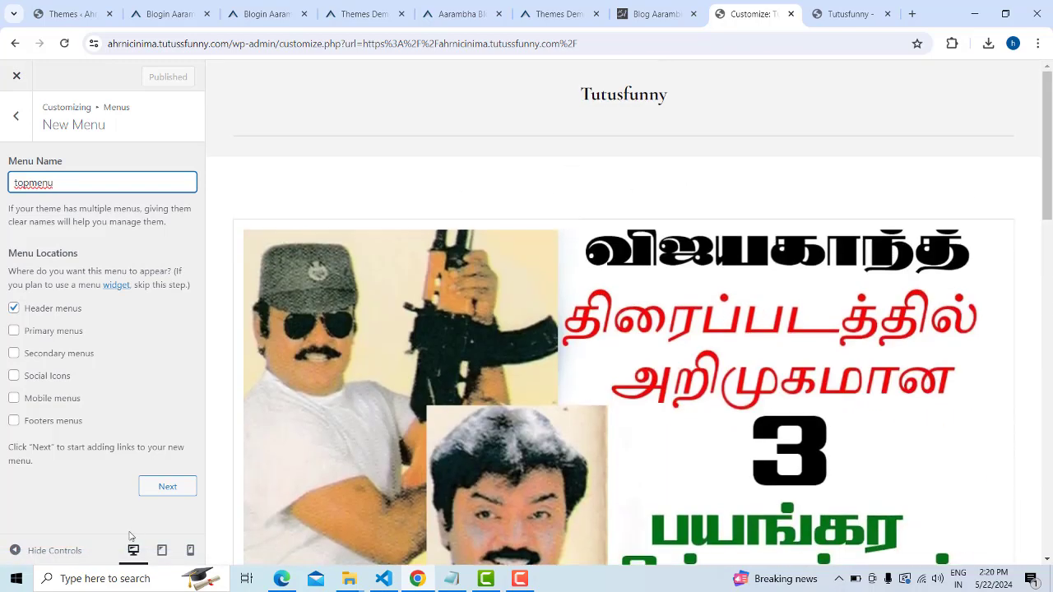
click(164, 486)
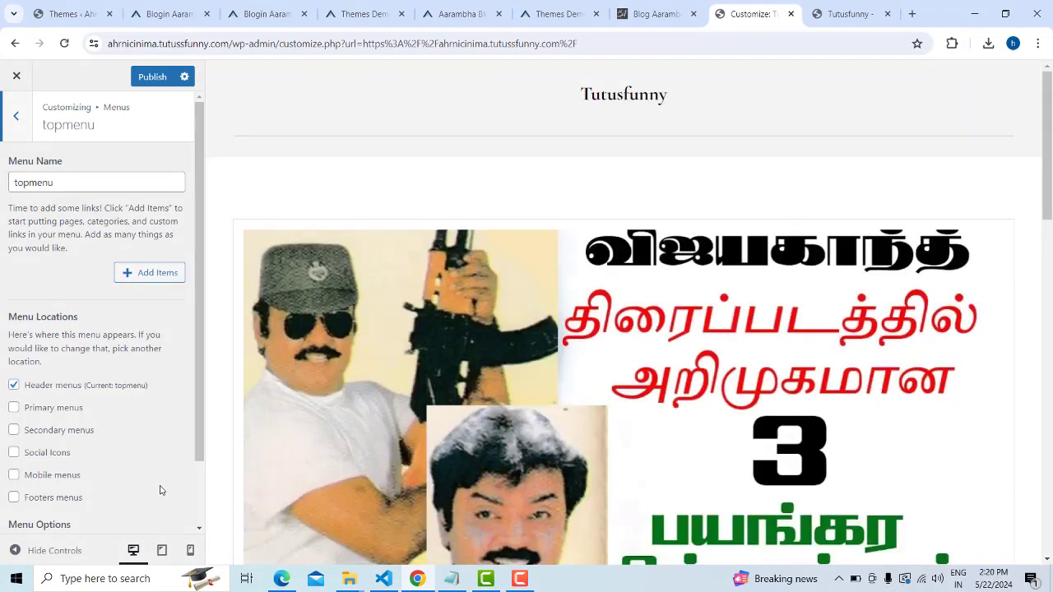
click(133, 277)
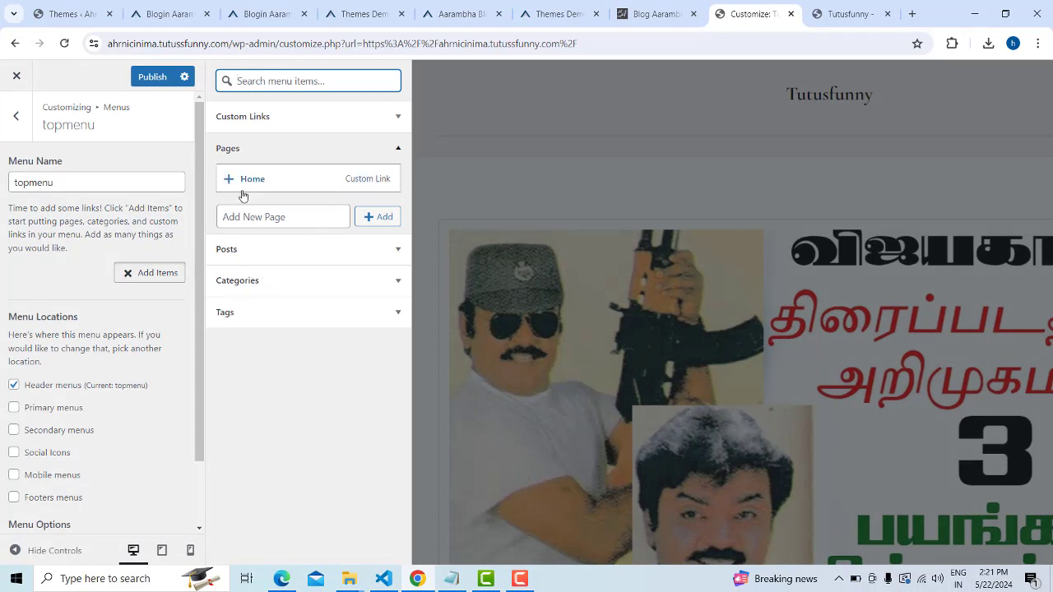
Add new About and Wedding Templates pages to topmenu, fixing the spelling of Templates
click(318, 214)
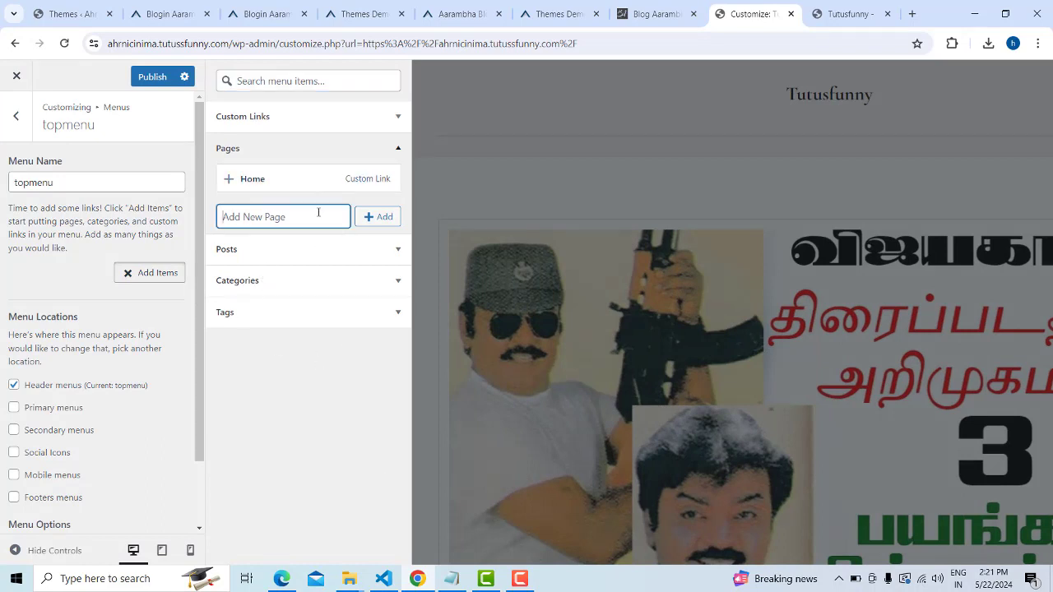
text(About)
click(370, 218)
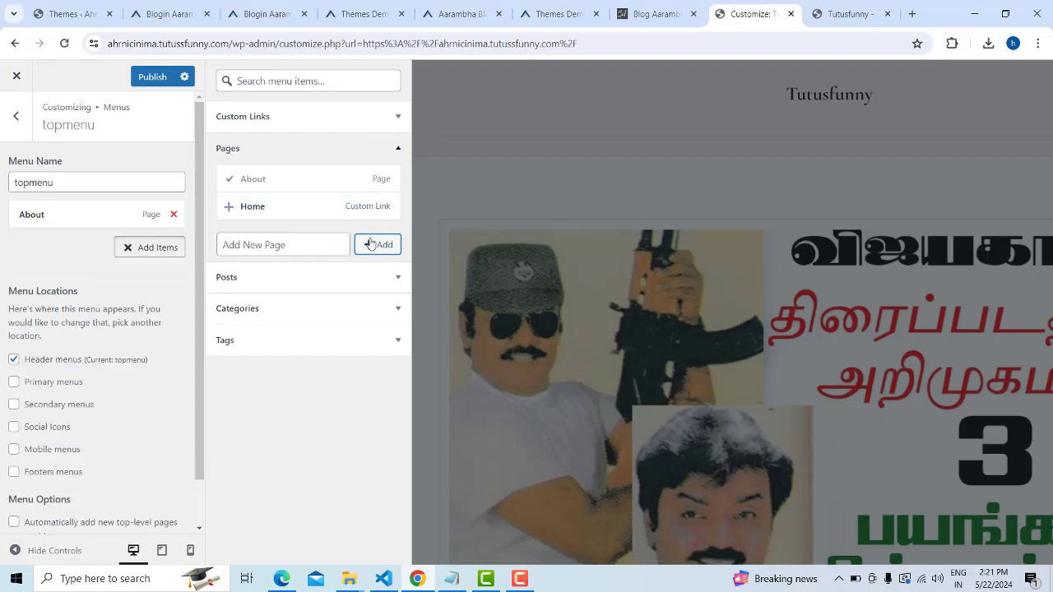
click(283, 246)
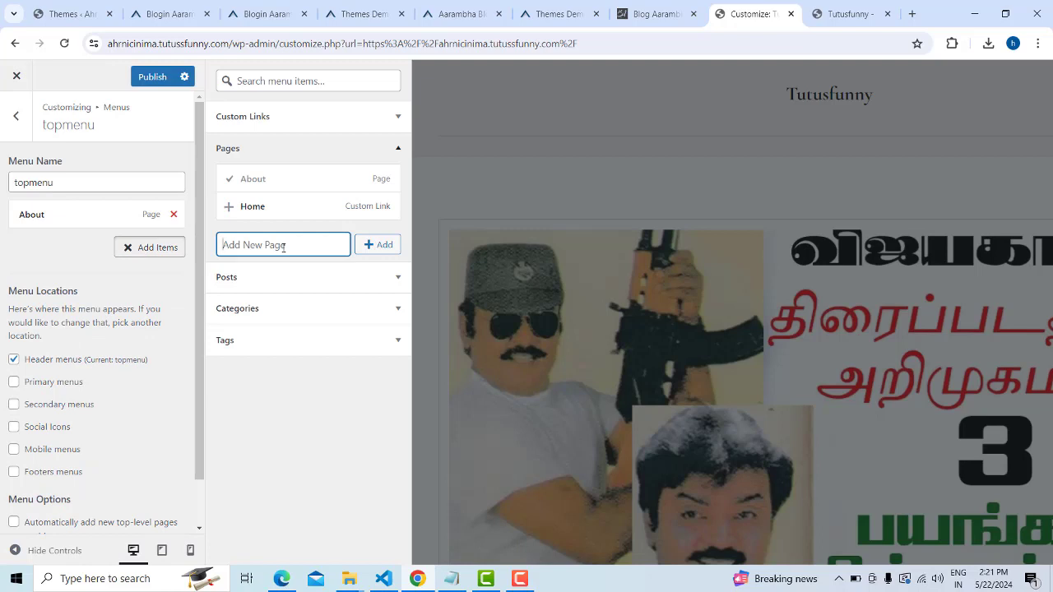
text(Ph)
key(BackSpace)
key(BackSpace)
text(Wo)
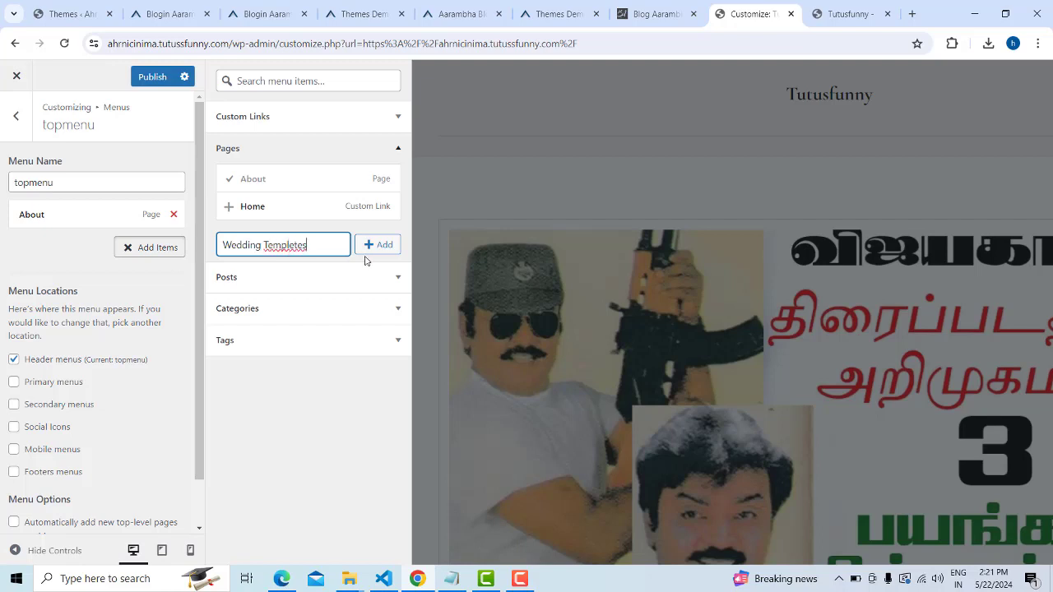
right_click(283, 245)
click(317, 261)
click(387, 254)
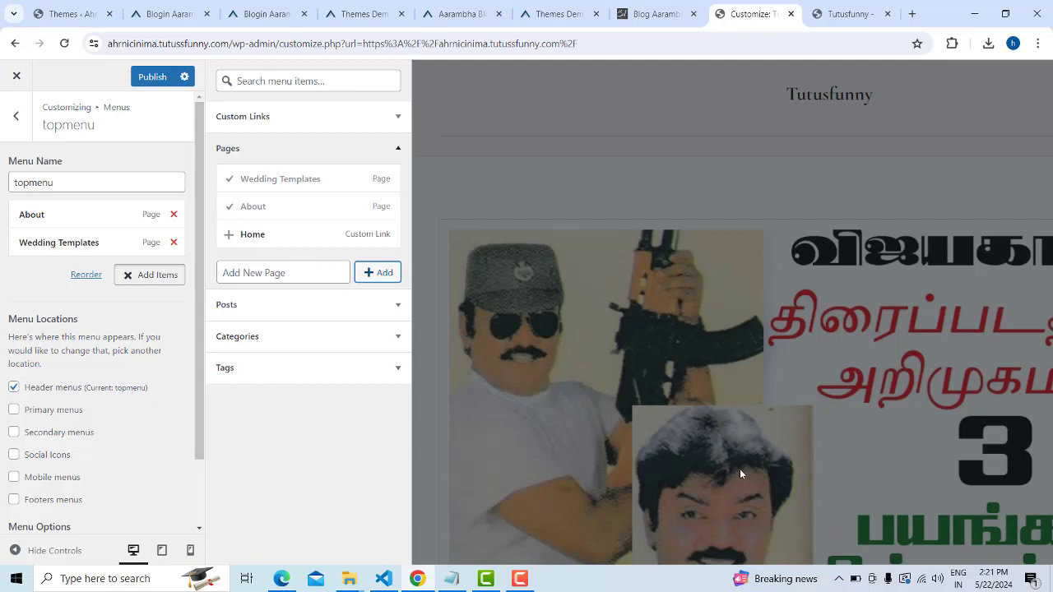
Publish the topmenu with its two new items
scroll(624, 416, down, 2)
scroll(635, 416, up, 2)
scroll(137, 308, down, 1)
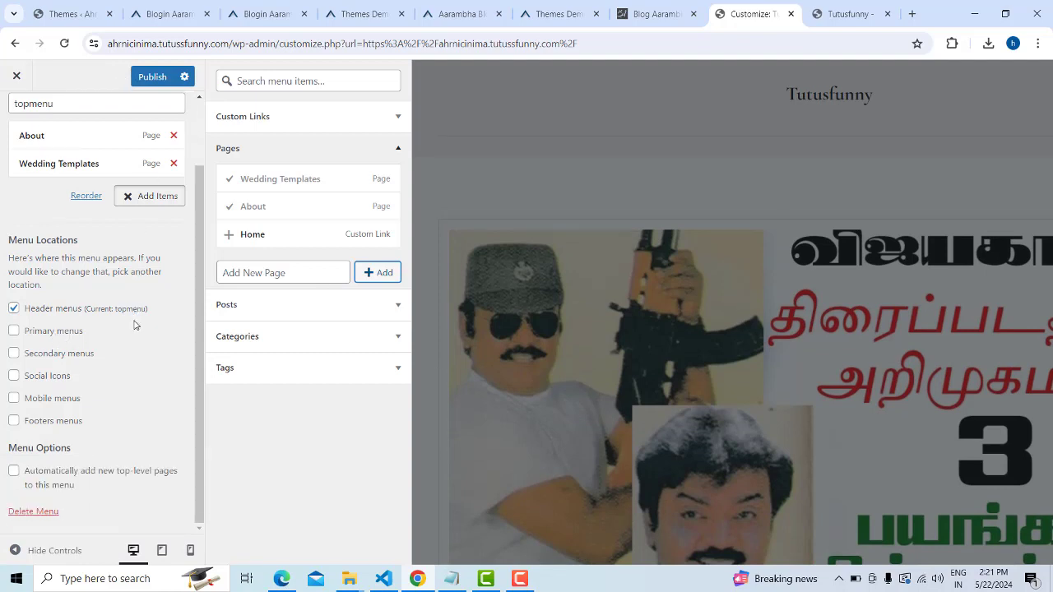
click(153, 77)
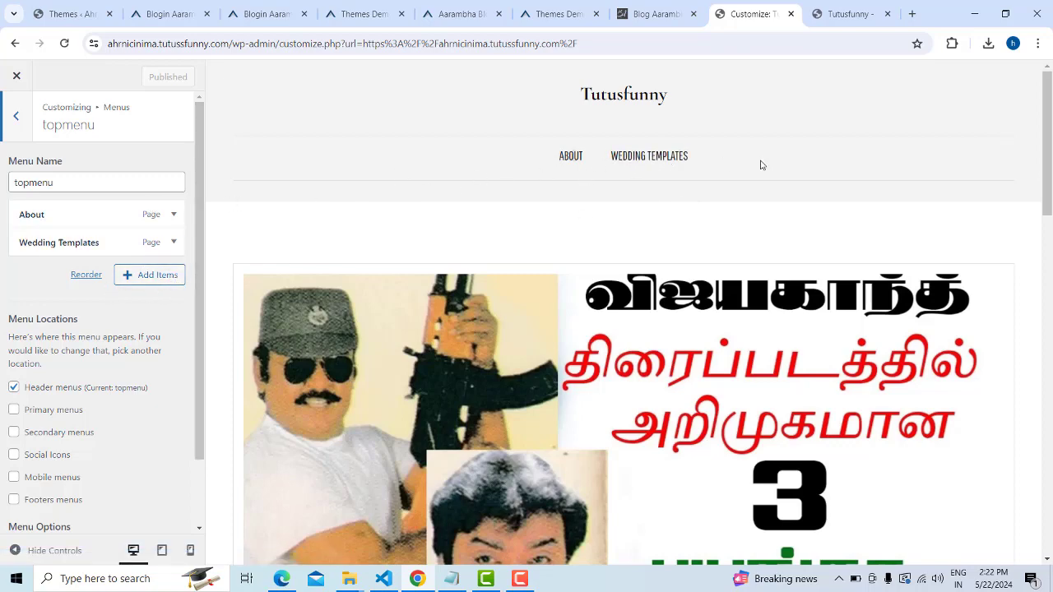
Add a new Borders page to topmenu
click(129, 279)
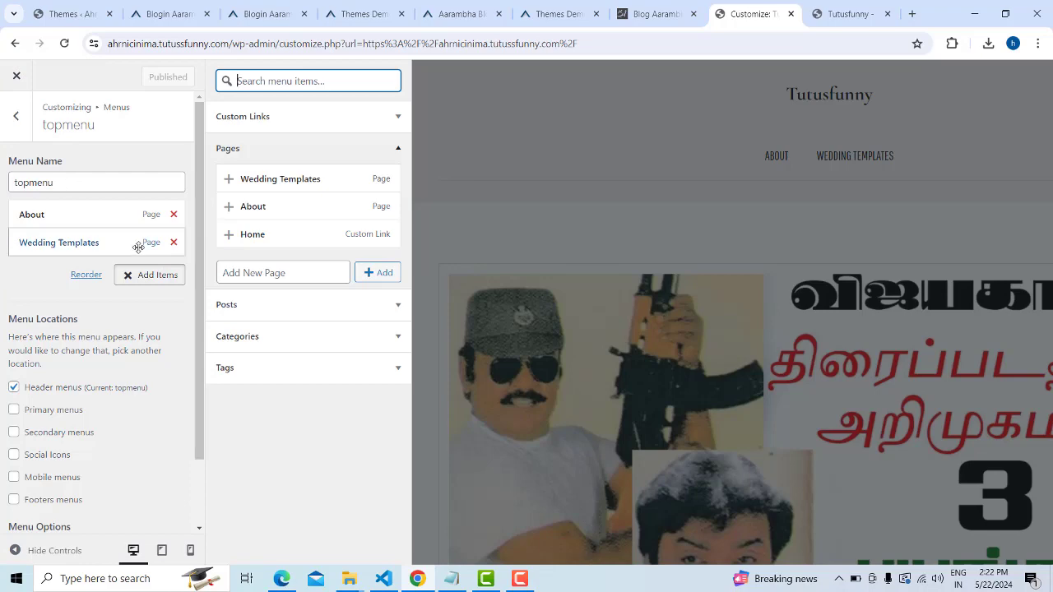
click(141, 276)
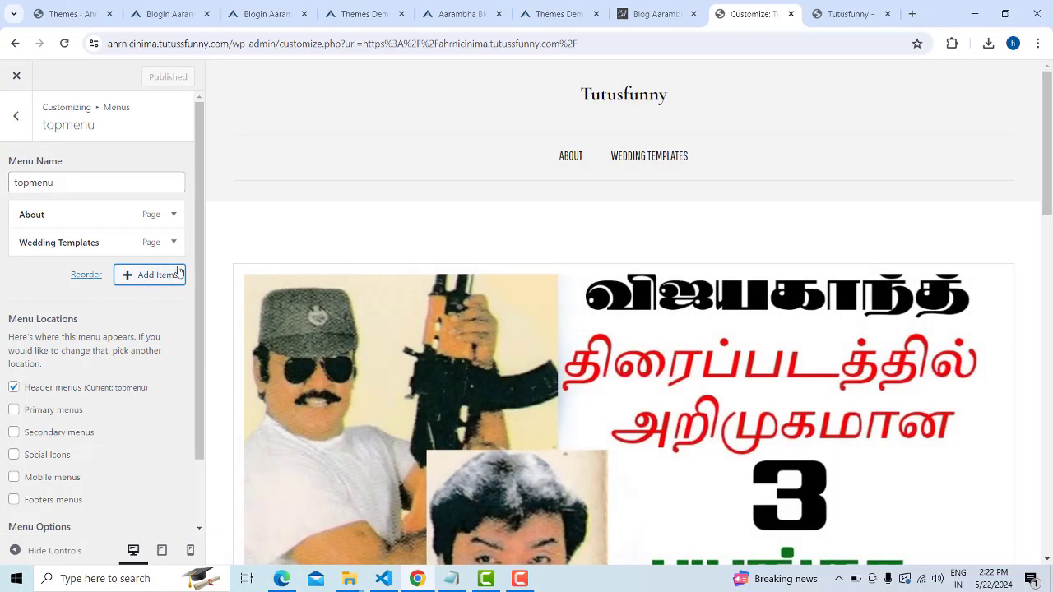
click(178, 274)
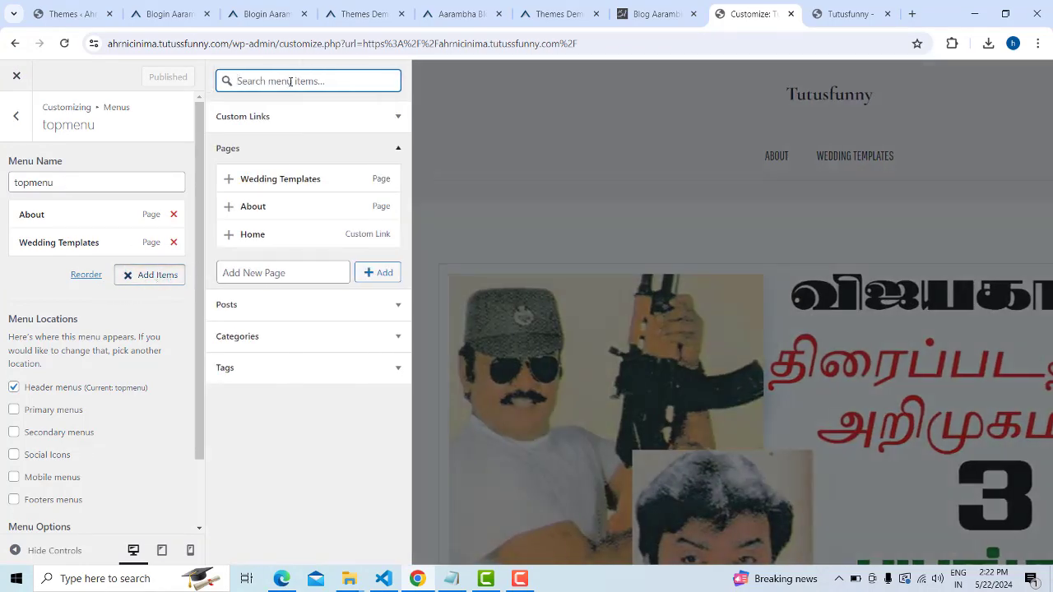
click(308, 278)
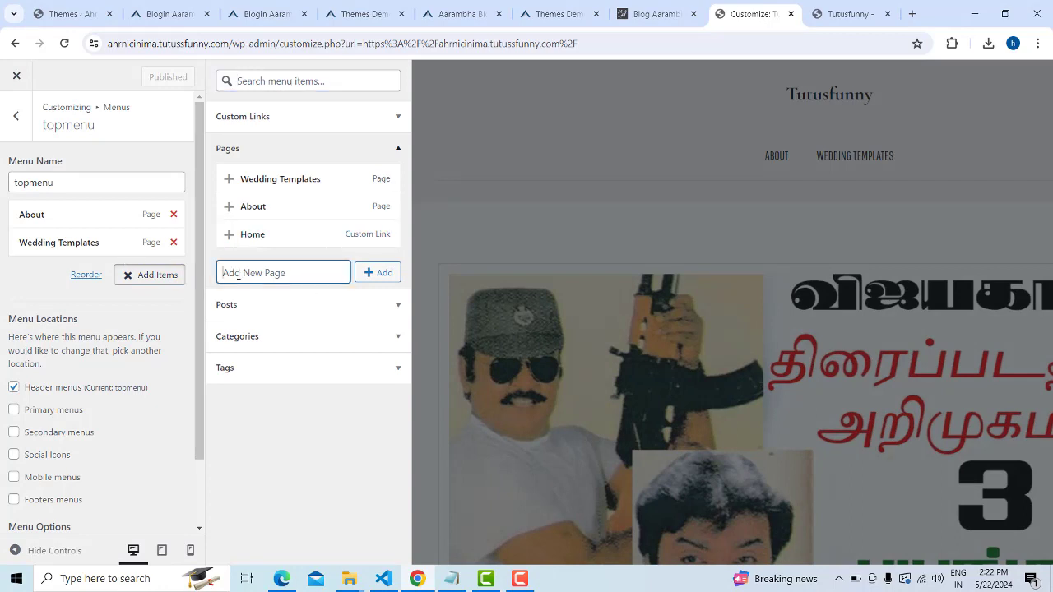
text(Borders)
click(380, 274)
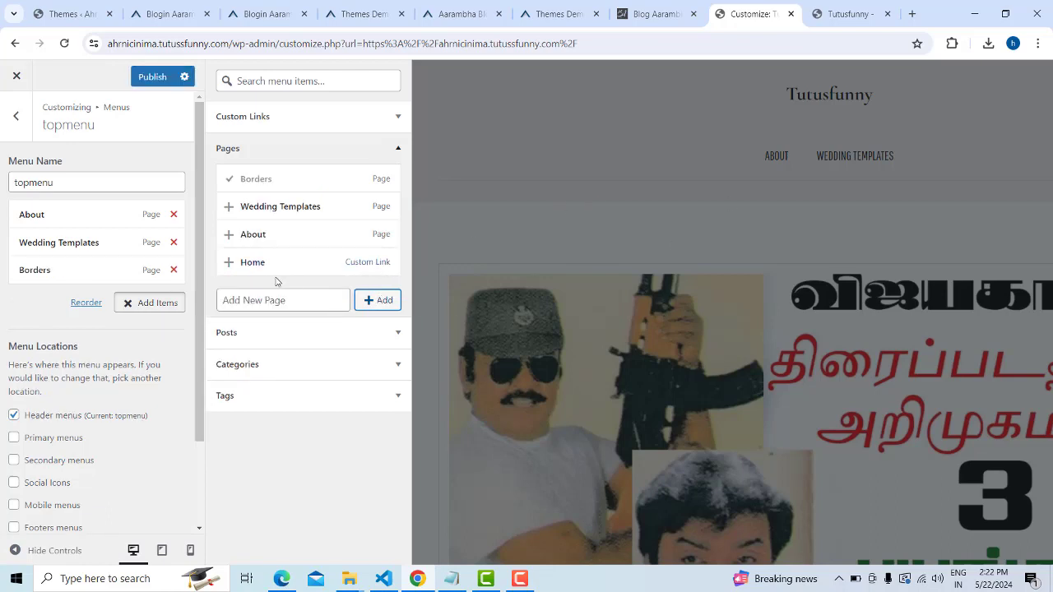
Add a new Cinima News page to topmenu and publish the menu
click(267, 301)
text(Cinima News)
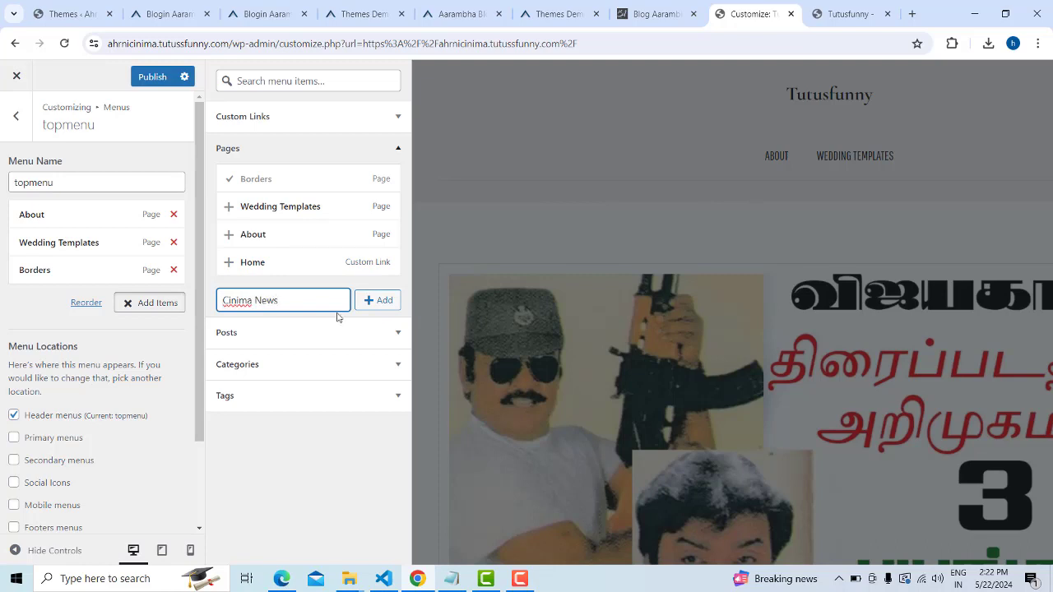
click(380, 301)
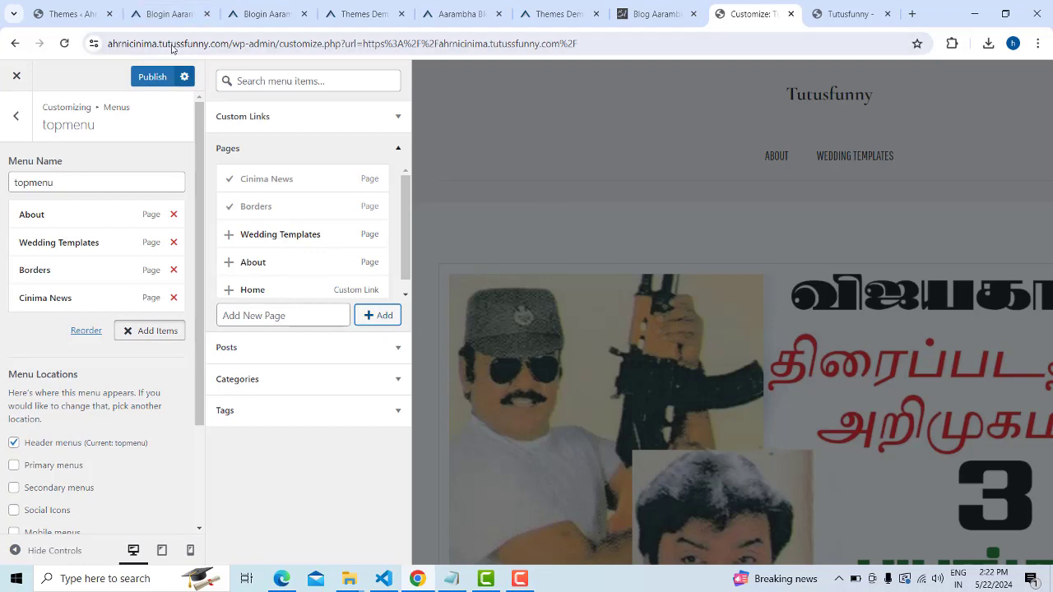
click(146, 78)
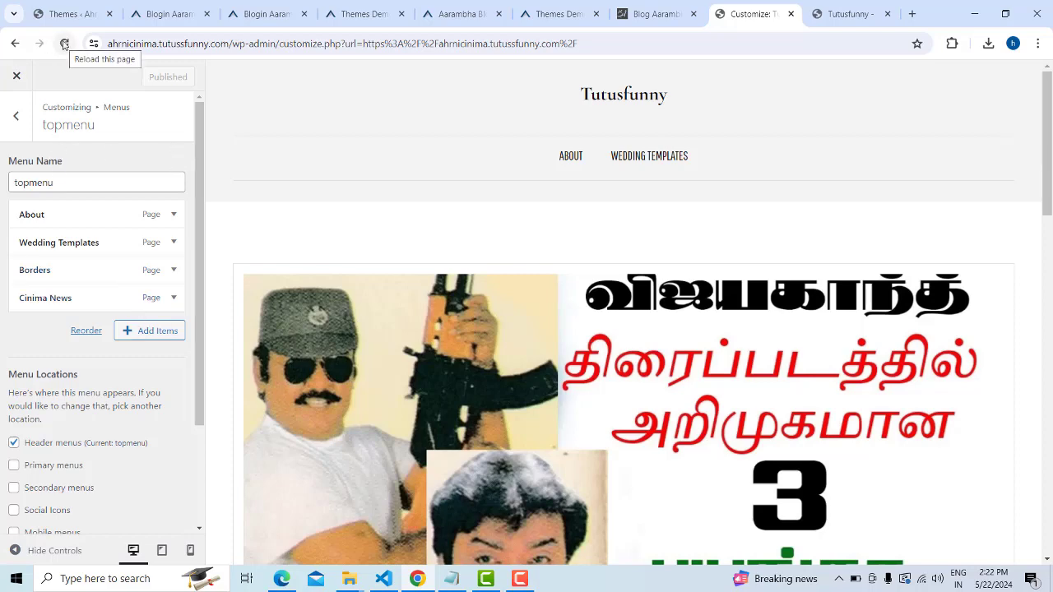
Reload the live site and check its header shows About, Borders, Cinima News, Wedding Templates
drag(229, 43, 13, 18)
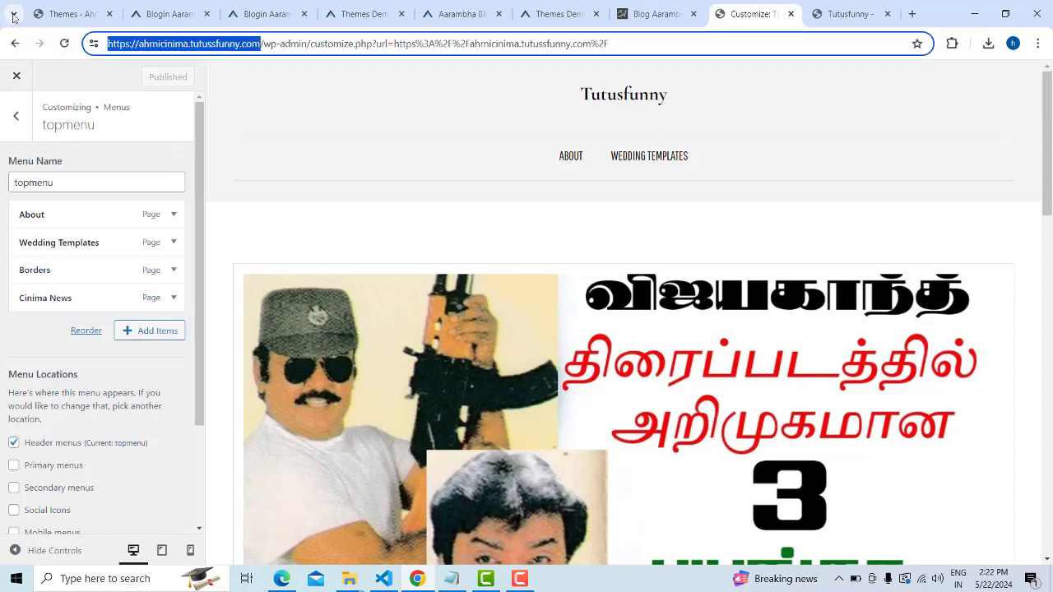
click(912, 14)
click(768, 13)
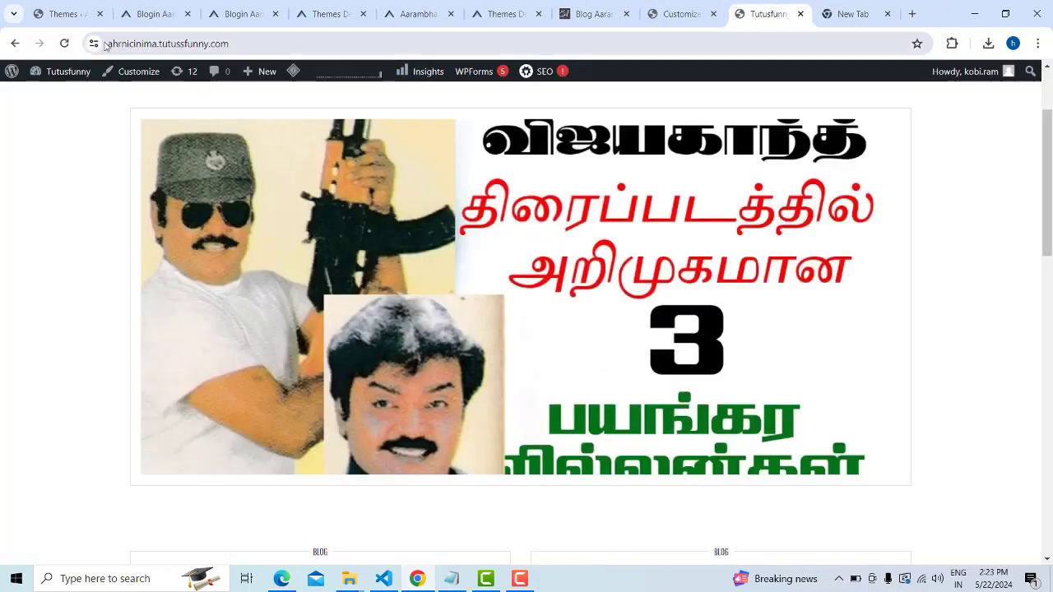
click(65, 43)
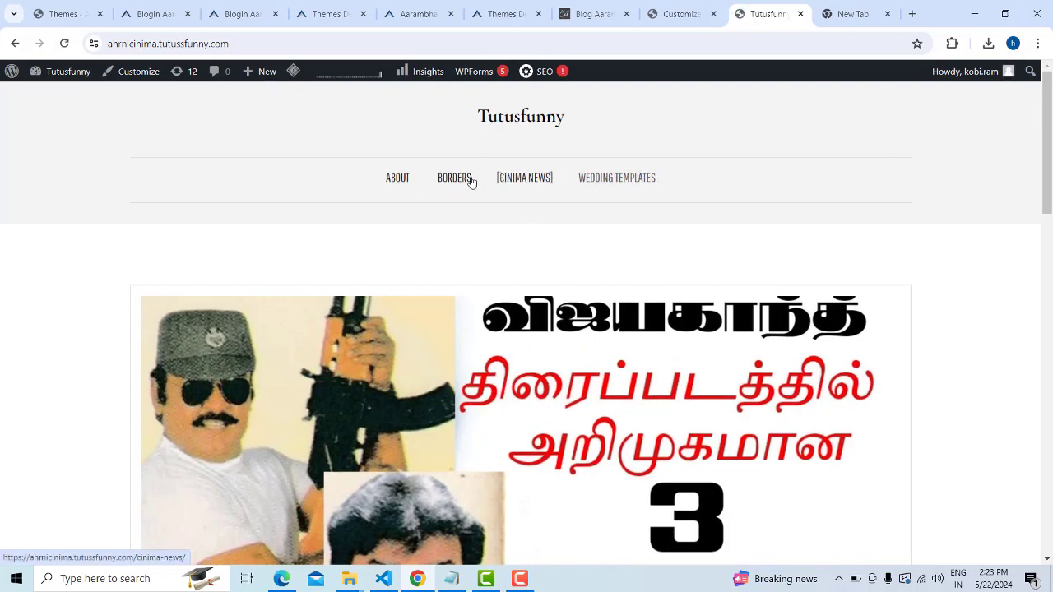
scroll(1051, 244, down, 4)
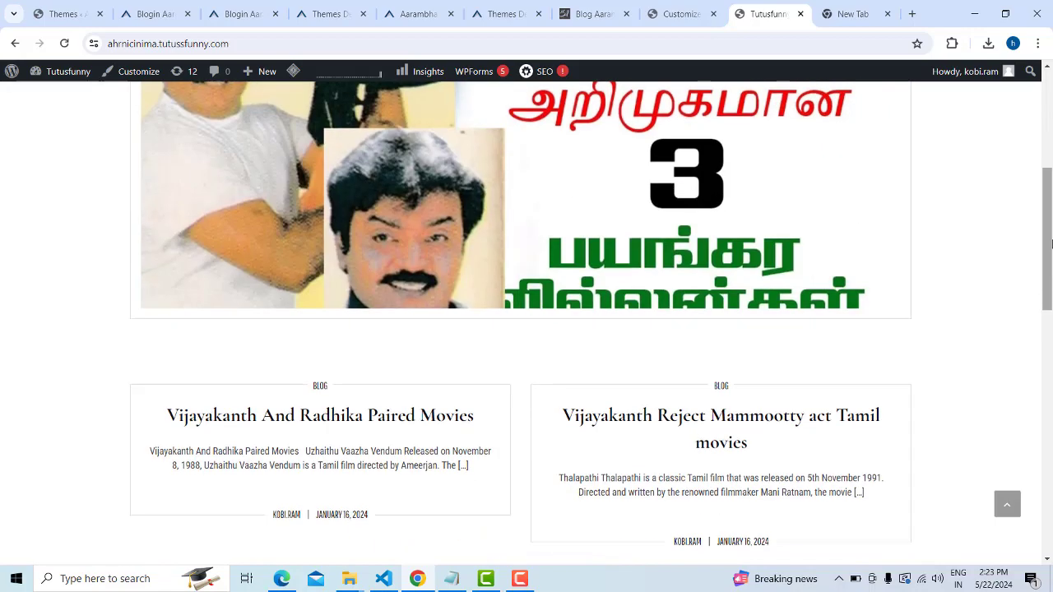
scroll(1051, 244, down, 2)
scroll(1051, 244, up, 6)
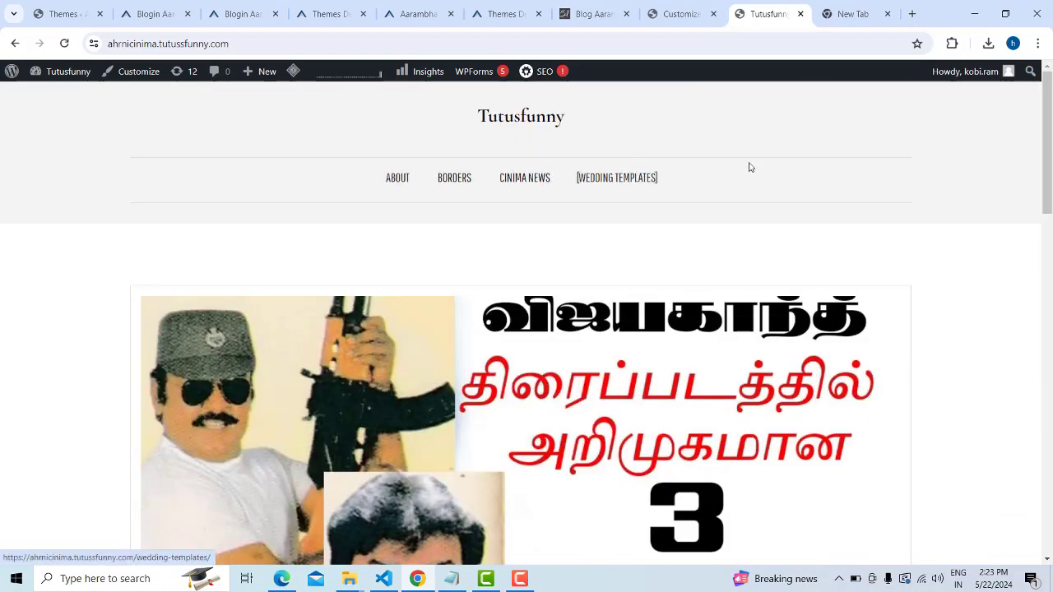
scroll(968, 190, down, 5)
scroll(990, 205, up, 5)
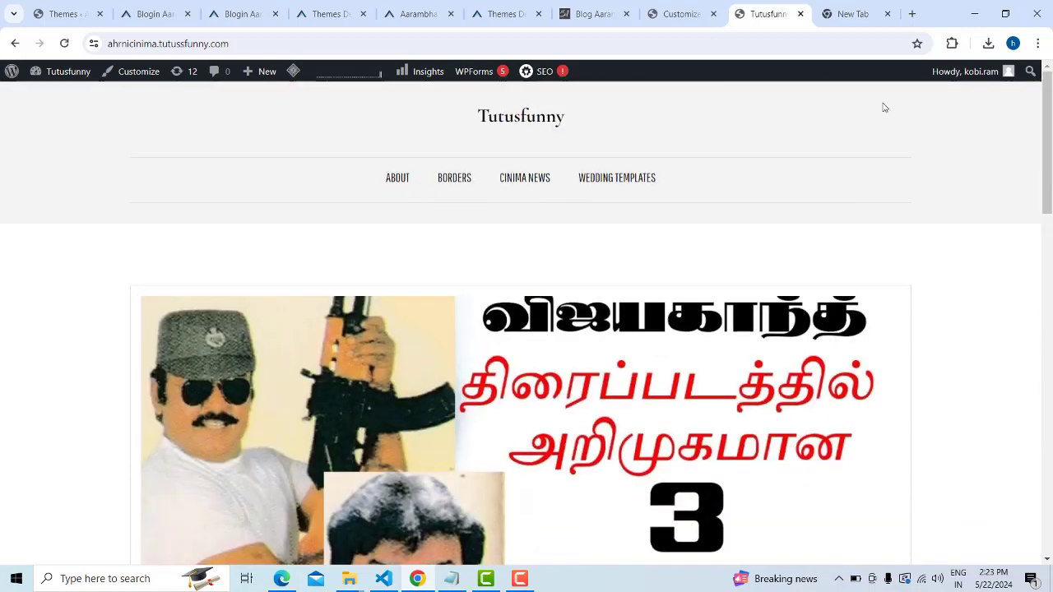
click(662, 11)
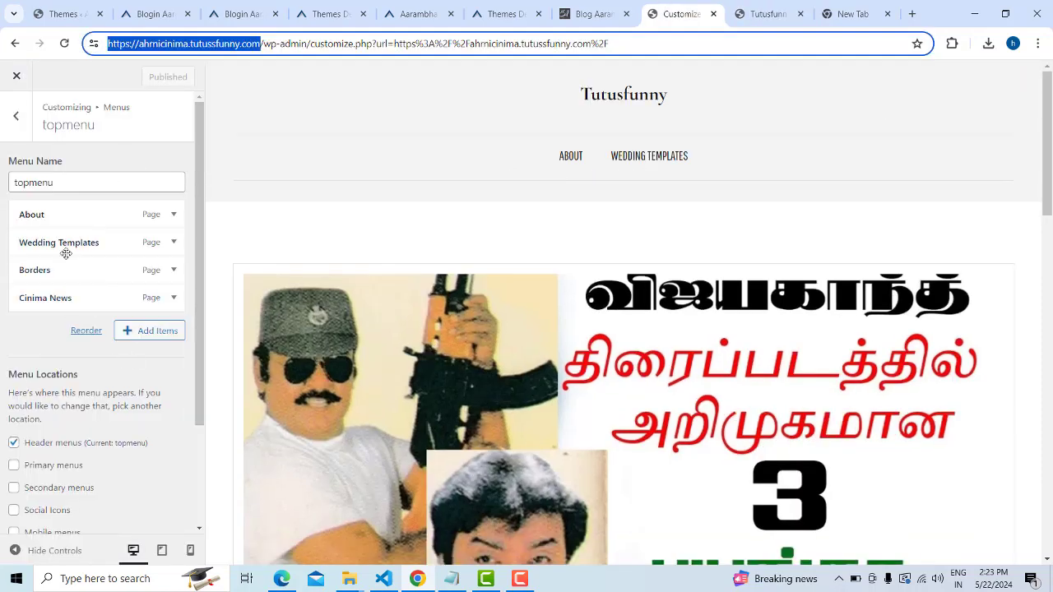
Assign topmenu to the Footers menus location as well, leaving Primary unticked, and publish
scroll(168, 327, down, 2)
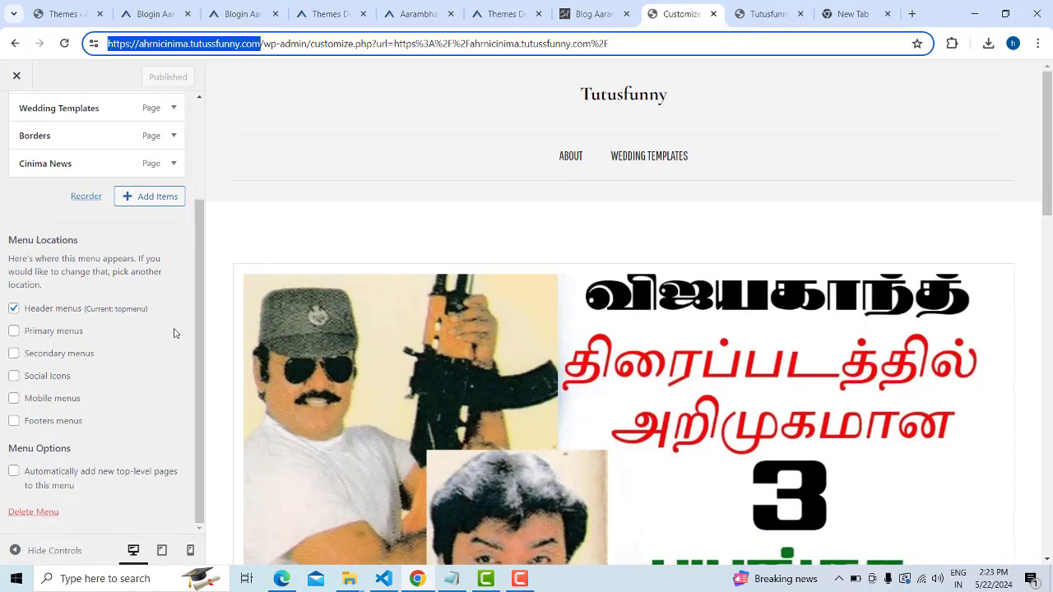
click(14, 333)
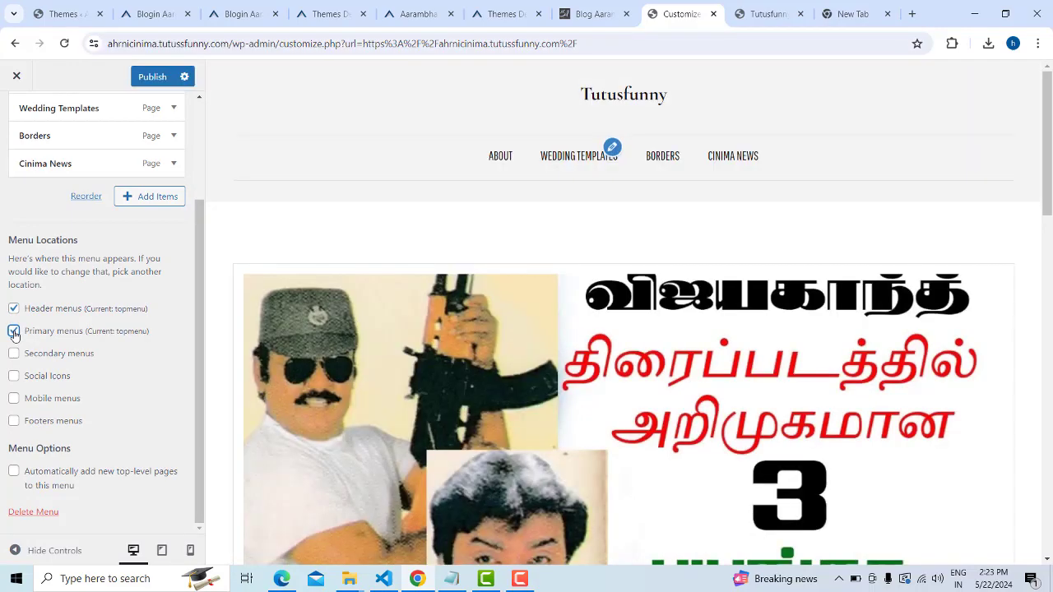
scroll(897, 283, down, 10)
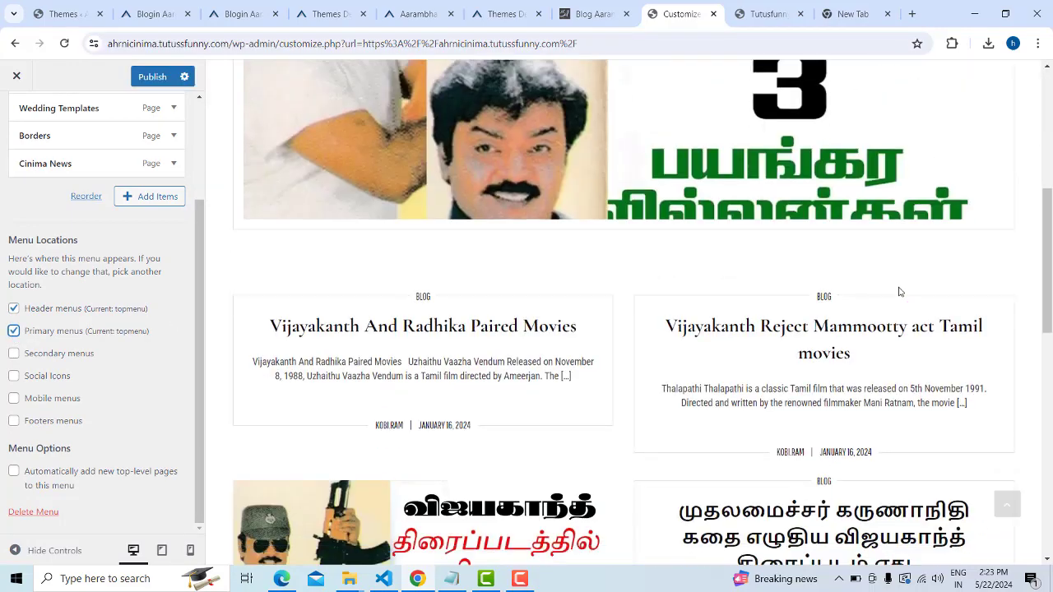
scroll(903, 291, up, 10)
scroll(961, 257, up, 1)
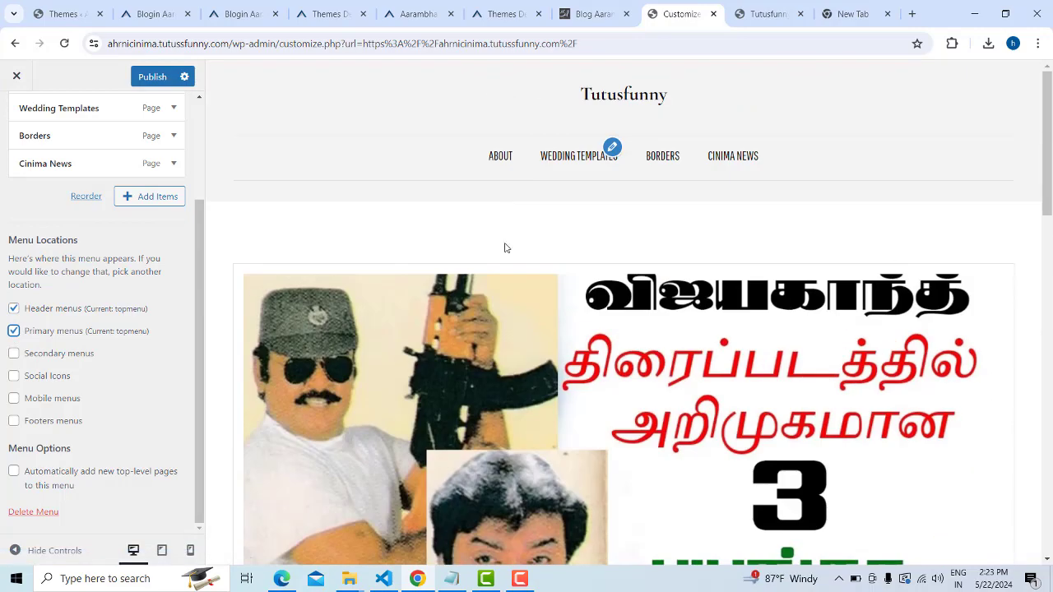
click(13, 333)
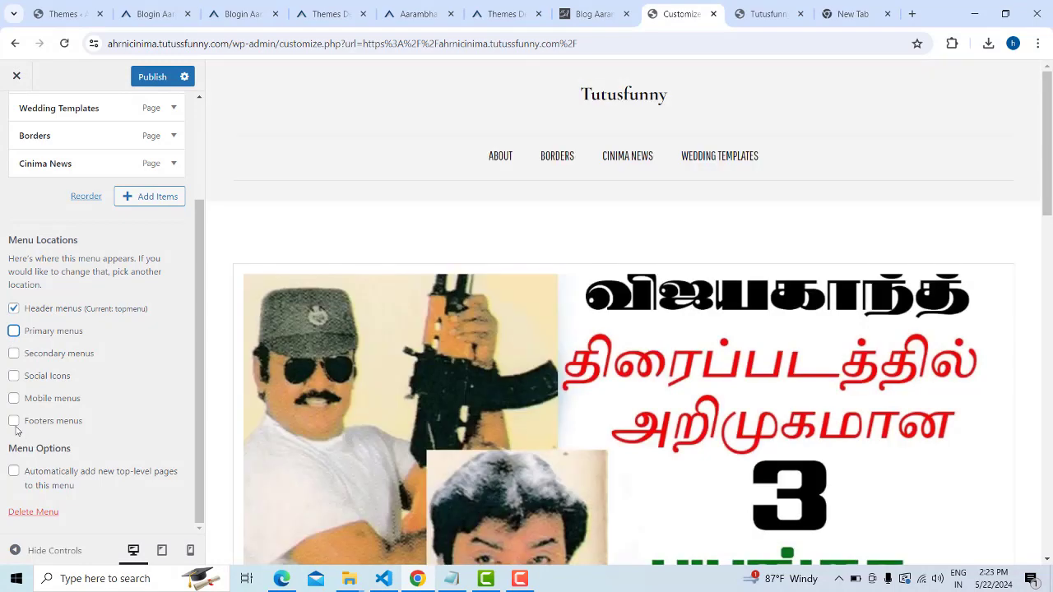
click(14, 421)
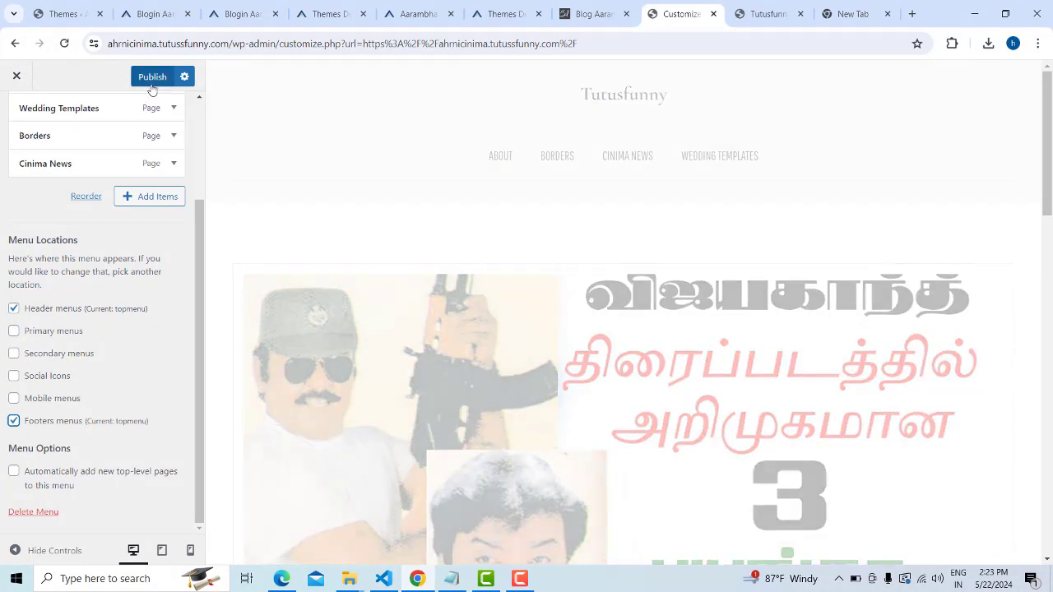
click(150, 79)
click(765, 14)
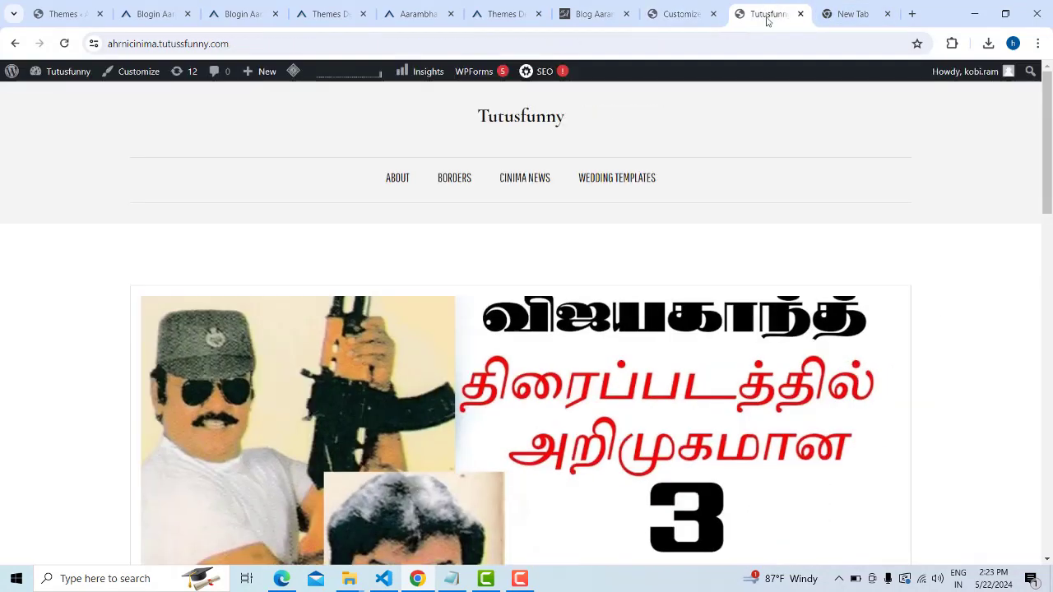
Scroll the live site to confirm the footer repeats the menu links, then return to topmenu
scroll(853, 250, down, 10)
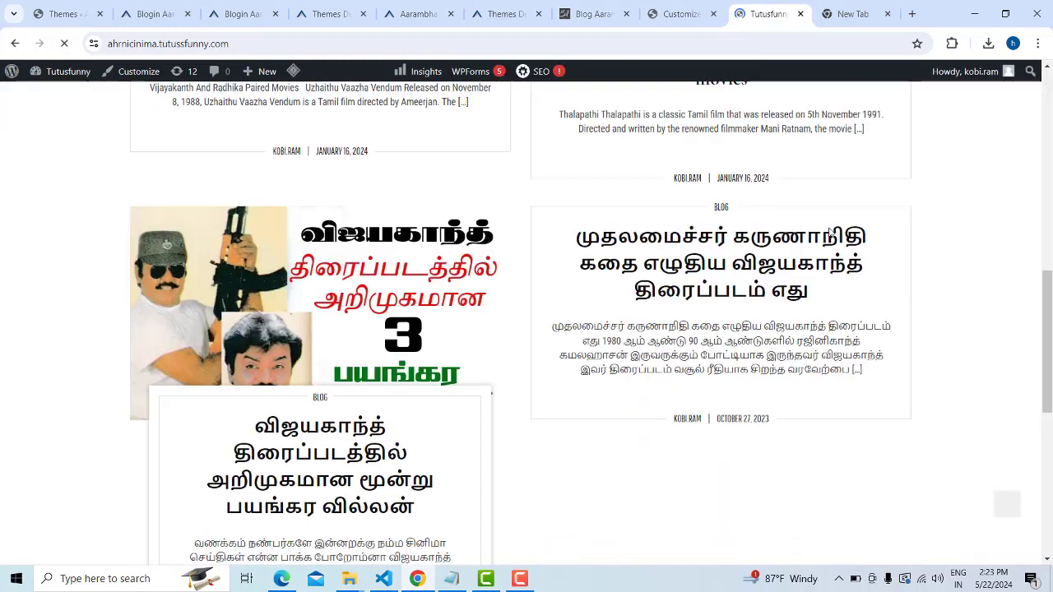
scroll(887, 324, down, 5)
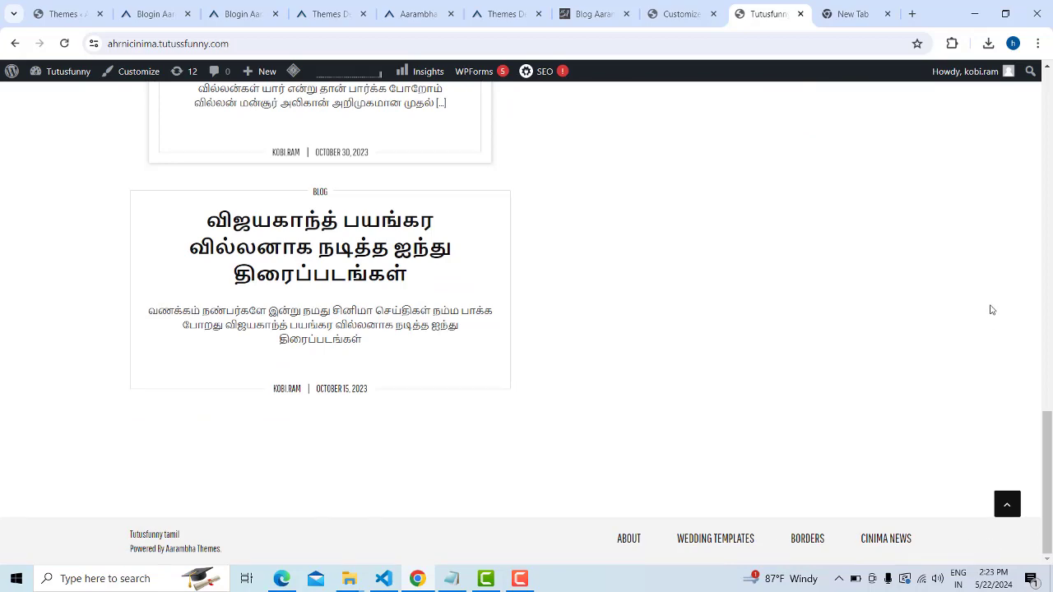
scroll(954, 346, up, 15)
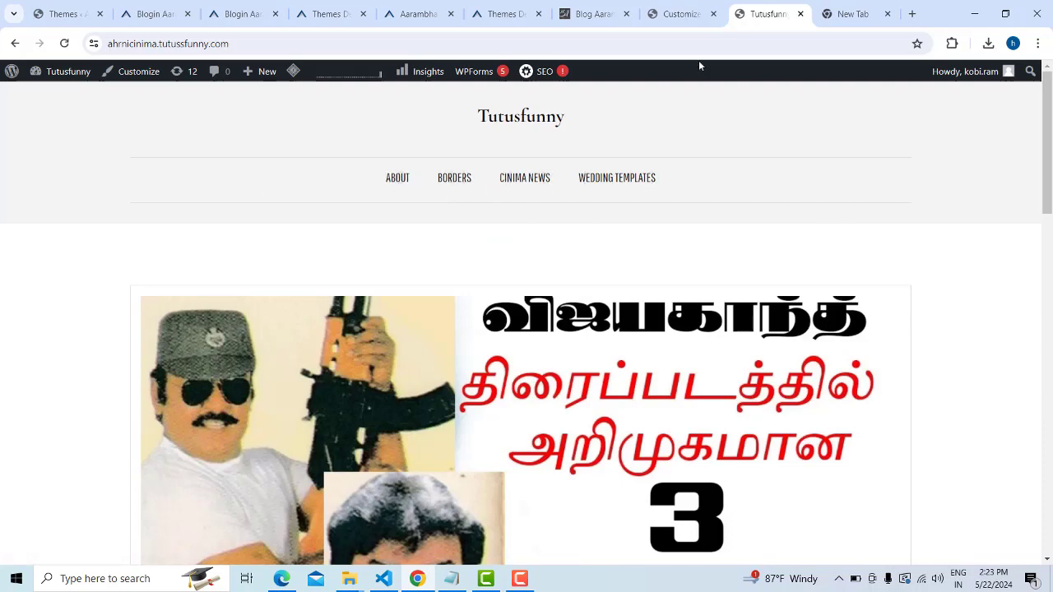
click(679, 14)
scroll(88, 271, up, 3)
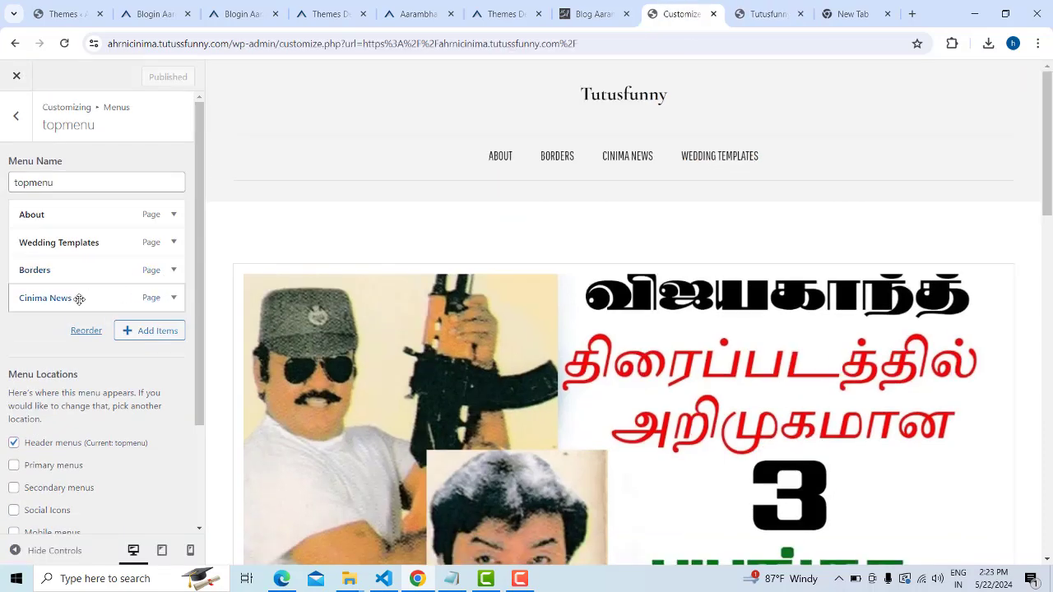
Drag the topmenu items into the order About, Cinima News, Wedding Templates, Borders
click(774, 14)
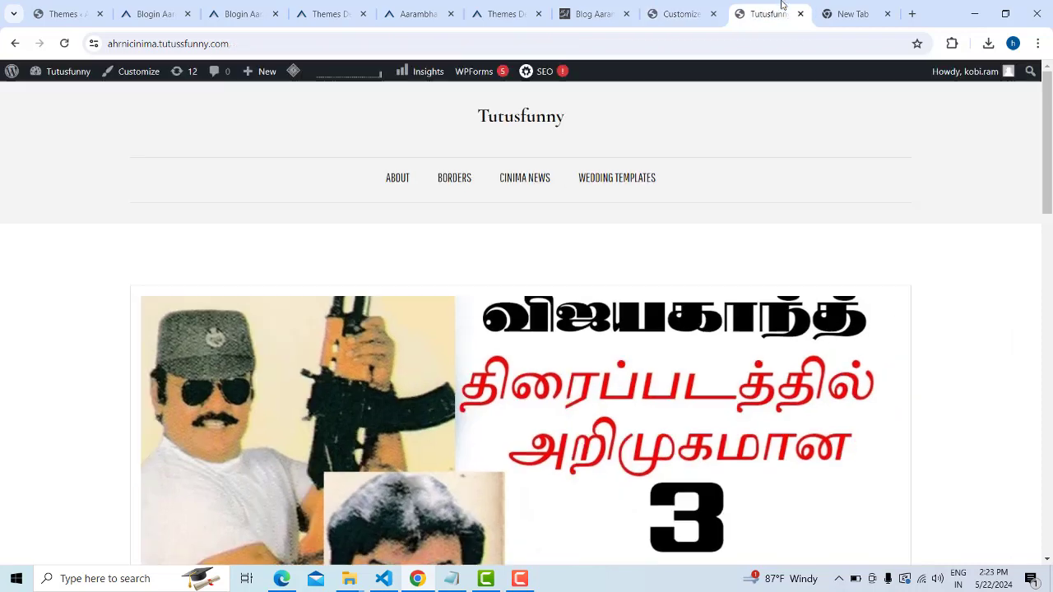
click(721, 9)
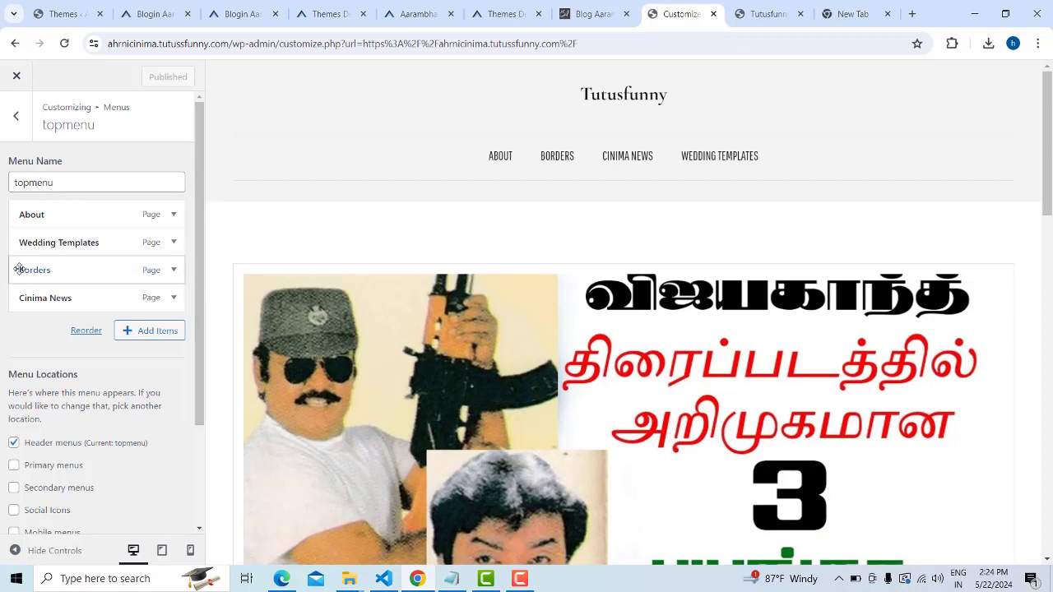
drag(19, 269, 25, 243)
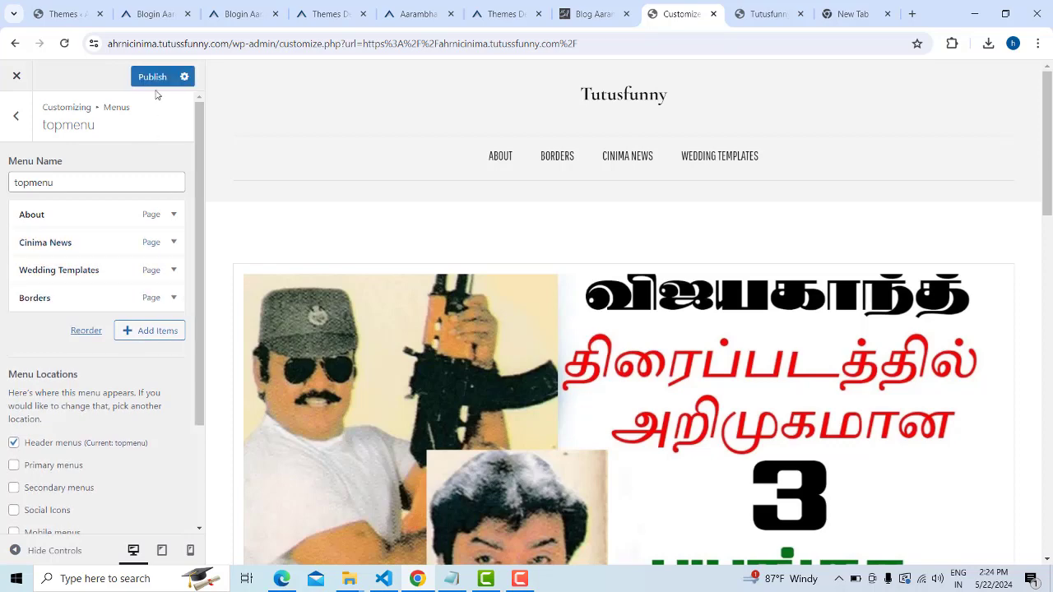
click(794, 10)
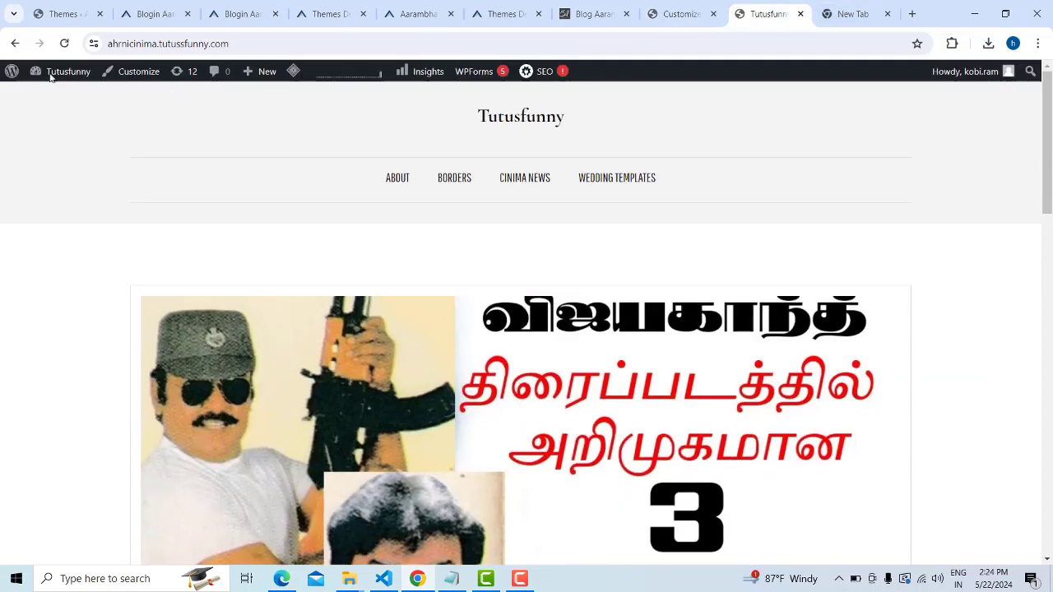
Reload the live site to check the menu order, then look at the Blog Aarambha demo
click(65, 44)
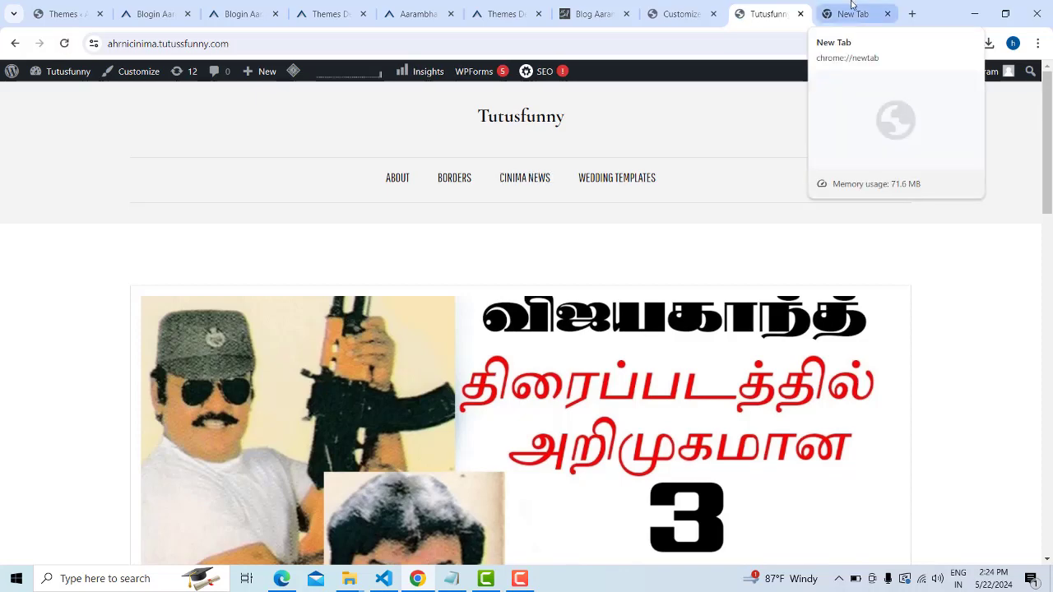
click(821, 11)
click(800, 11)
click(671, 13)
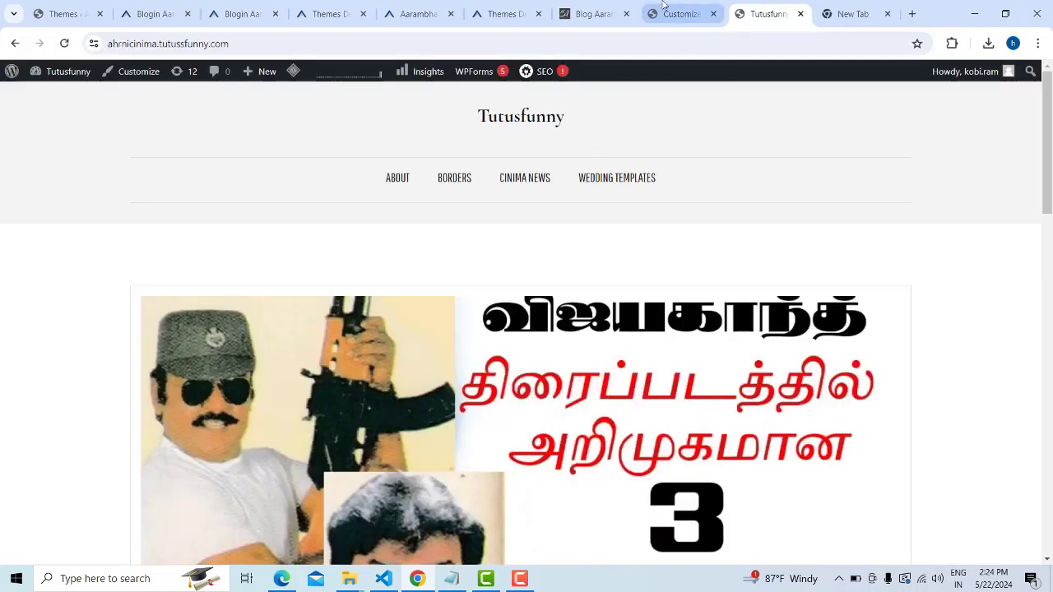
click(586, 7)
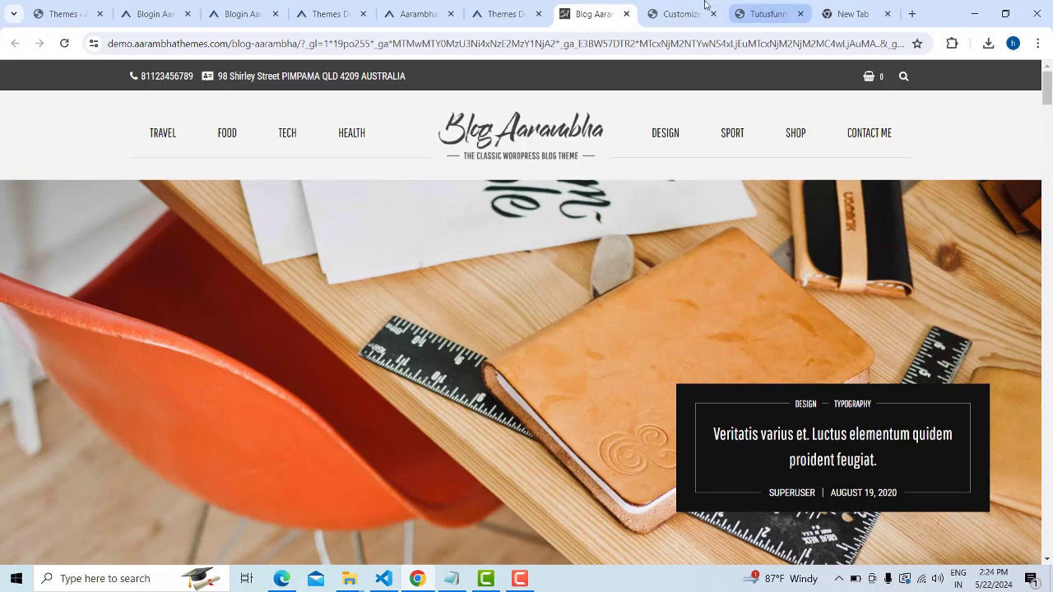
key(ctrl+Tab)
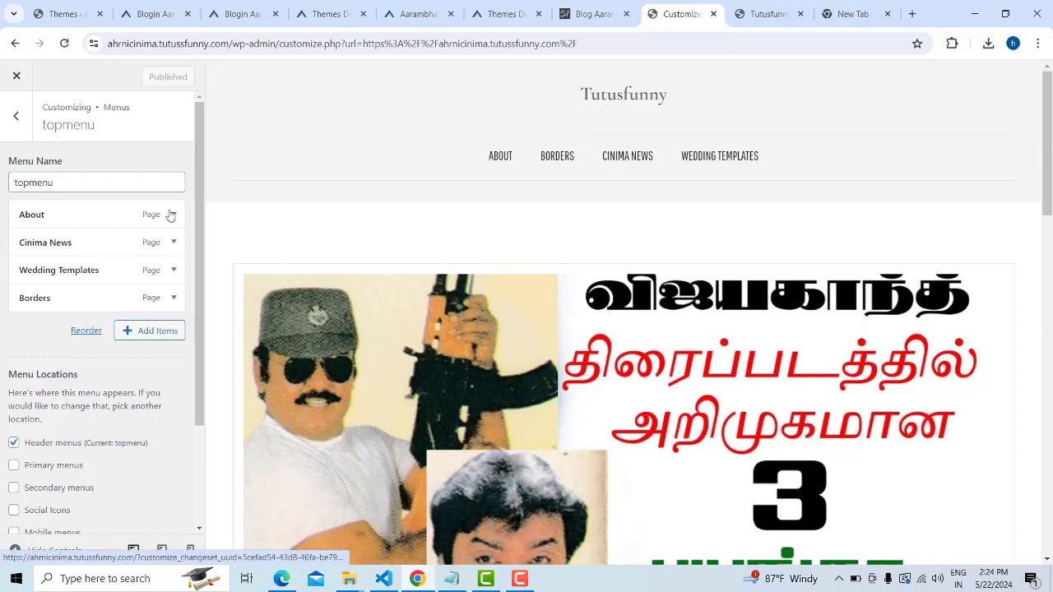
Turn on automatically adding new top-level pages to topmenu and publish the change
scroll(164, 214, down, 3)
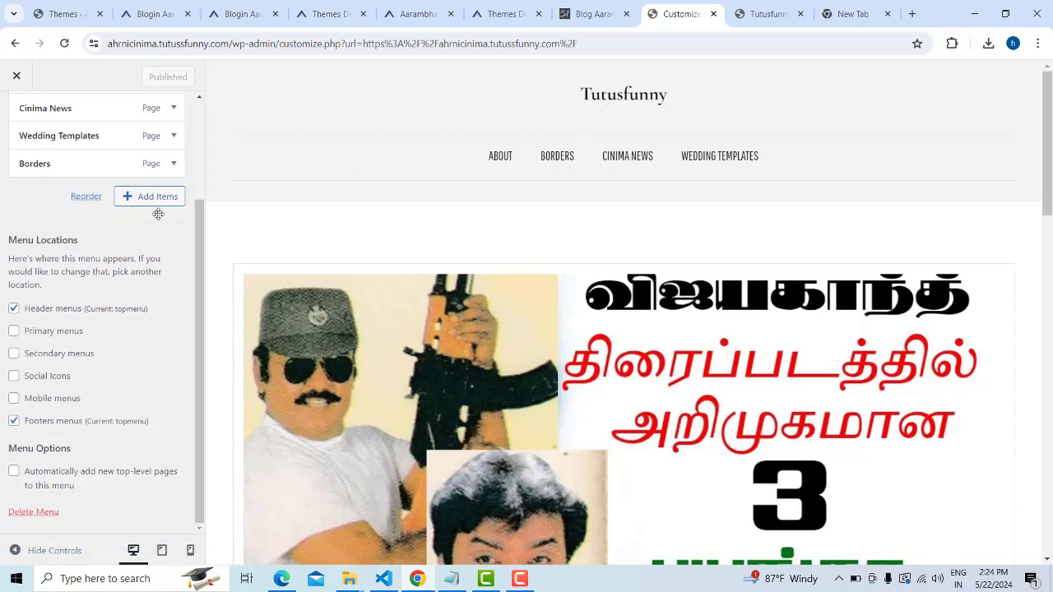
click(14, 473)
click(151, 76)
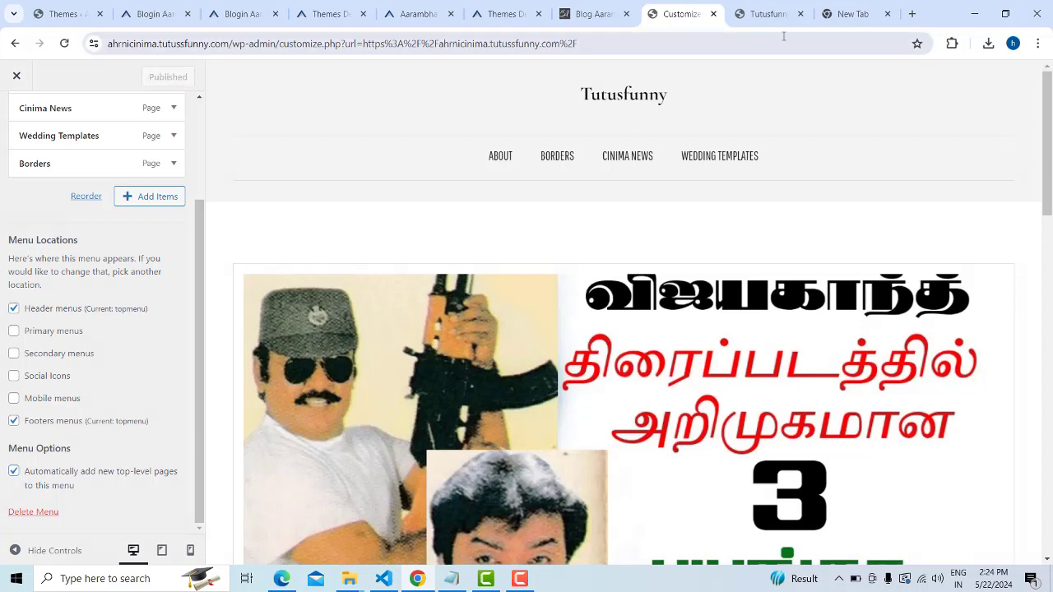
Reload the live Tutusfunny site to check the top menu, then return to the Customizer's menu list
click(769, 14)
click(64, 41)
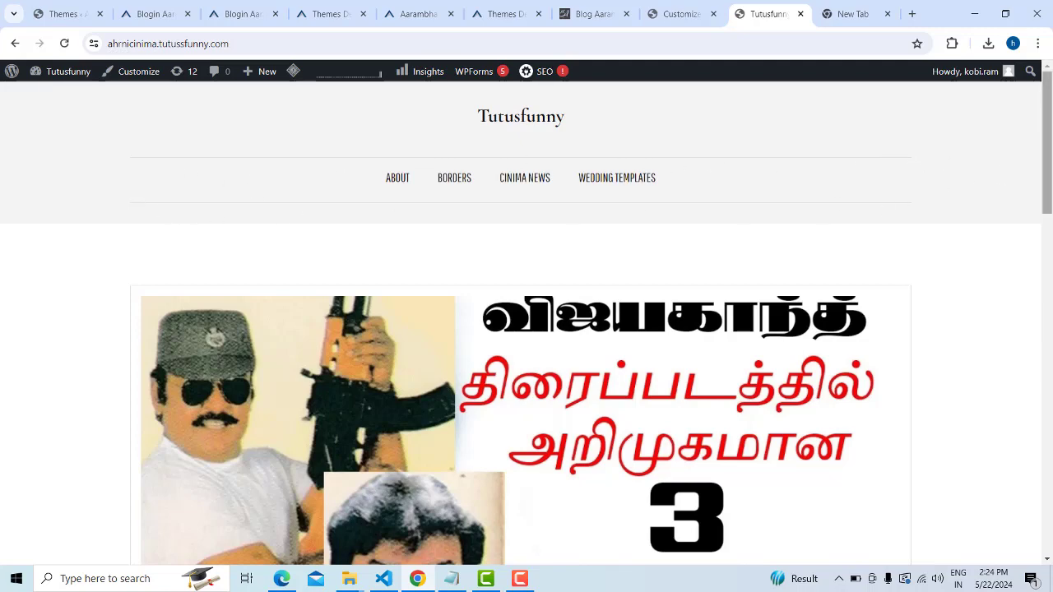
click(668, 9)
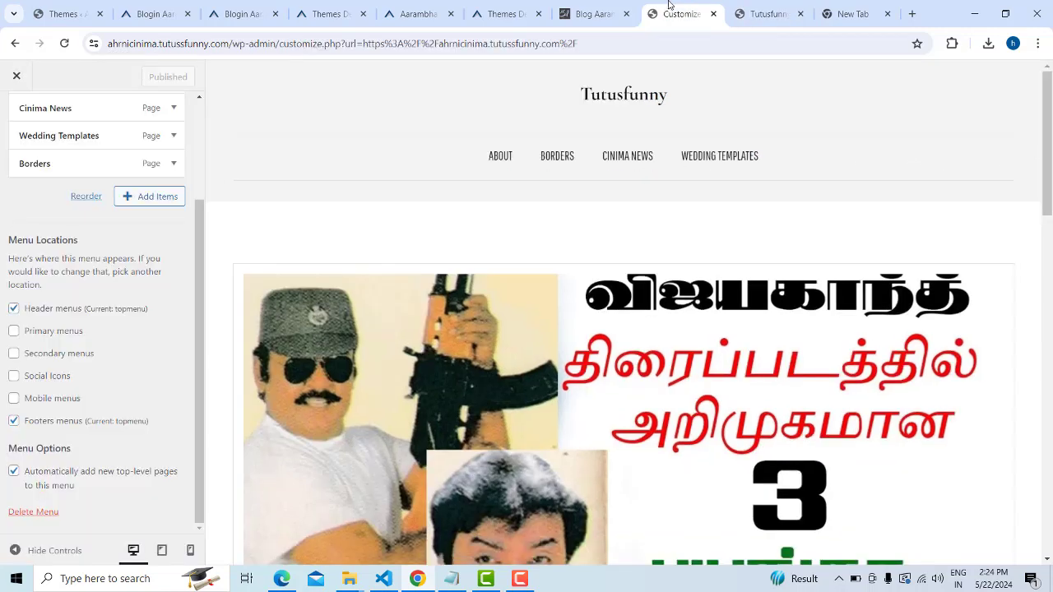
scroll(156, 357, up, 2)
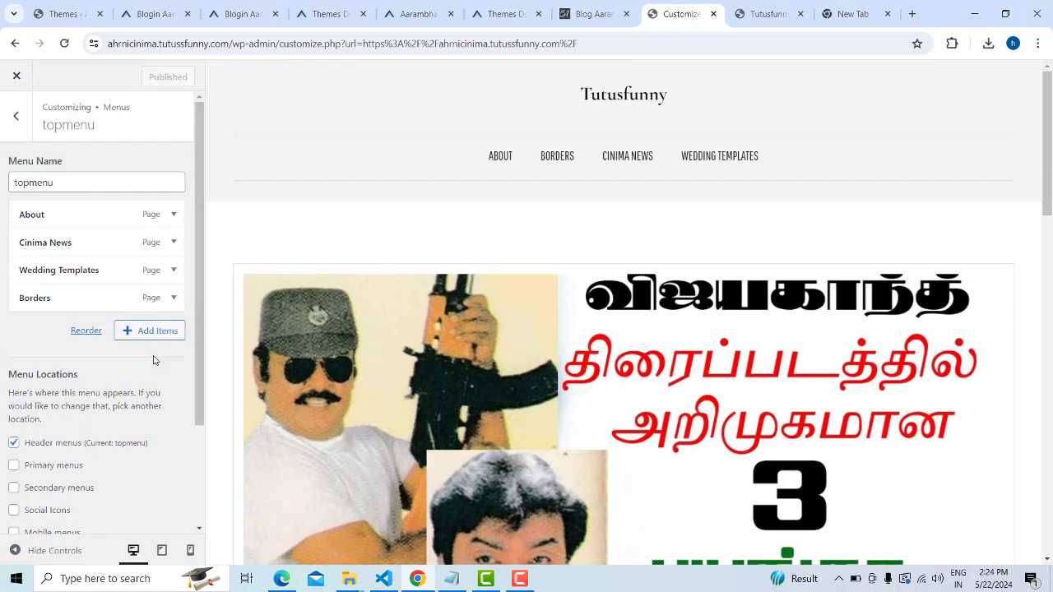
click(15, 119)
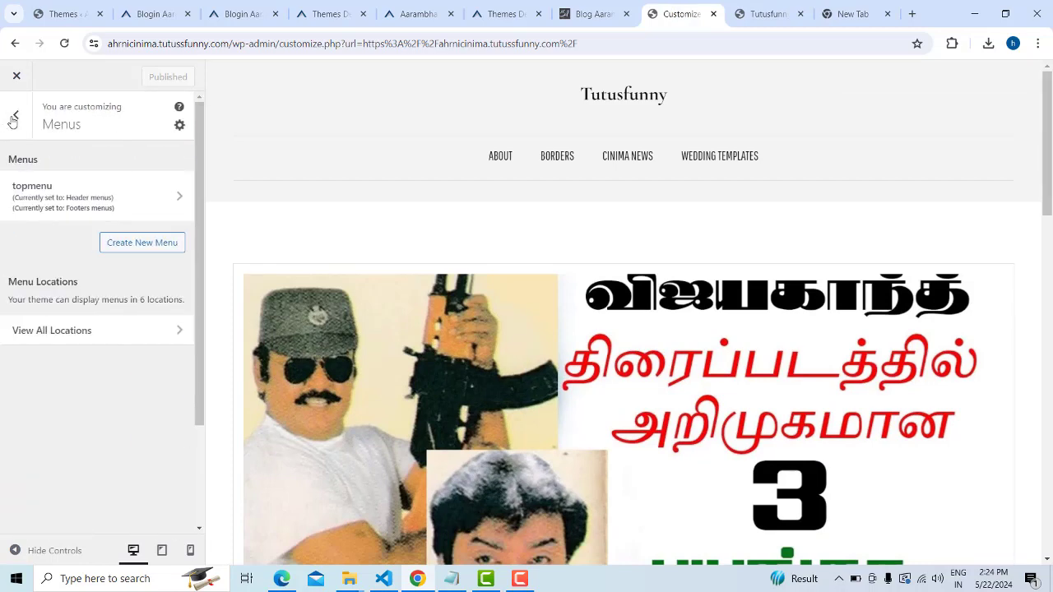
Assign topmenu to the Mobile menus location, leave Primary unchanged, publish, and go back to the site
click(190, 331)
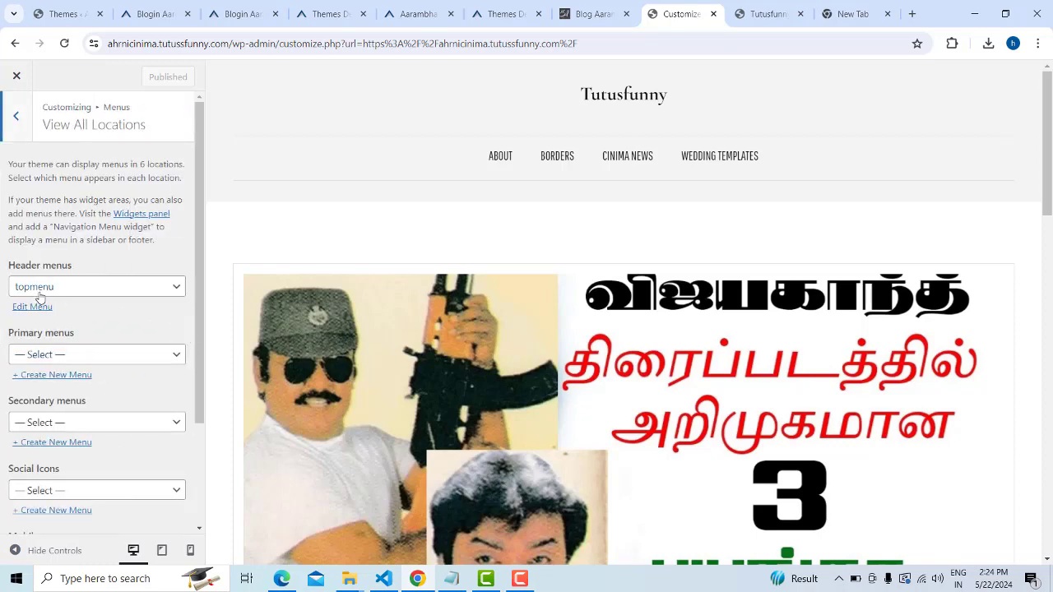
click(172, 355)
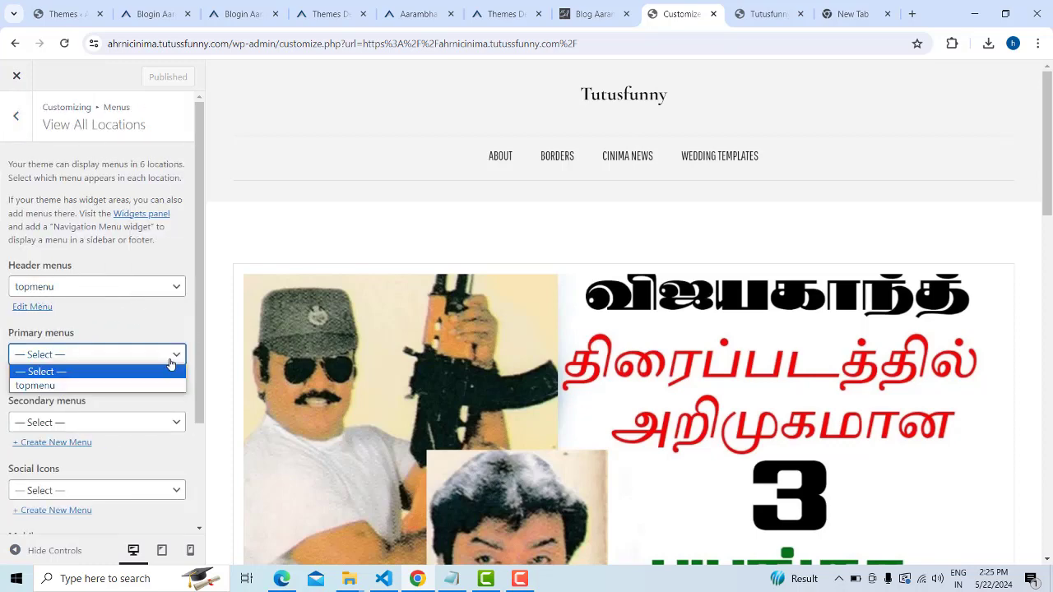
click(171, 363)
scroll(140, 446, down, 3)
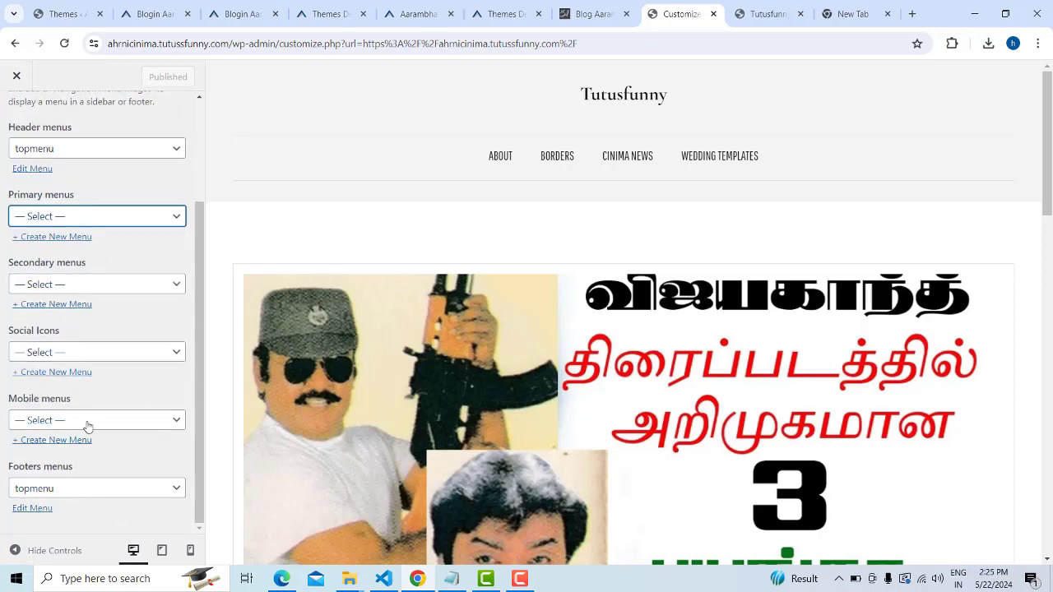
click(164, 420)
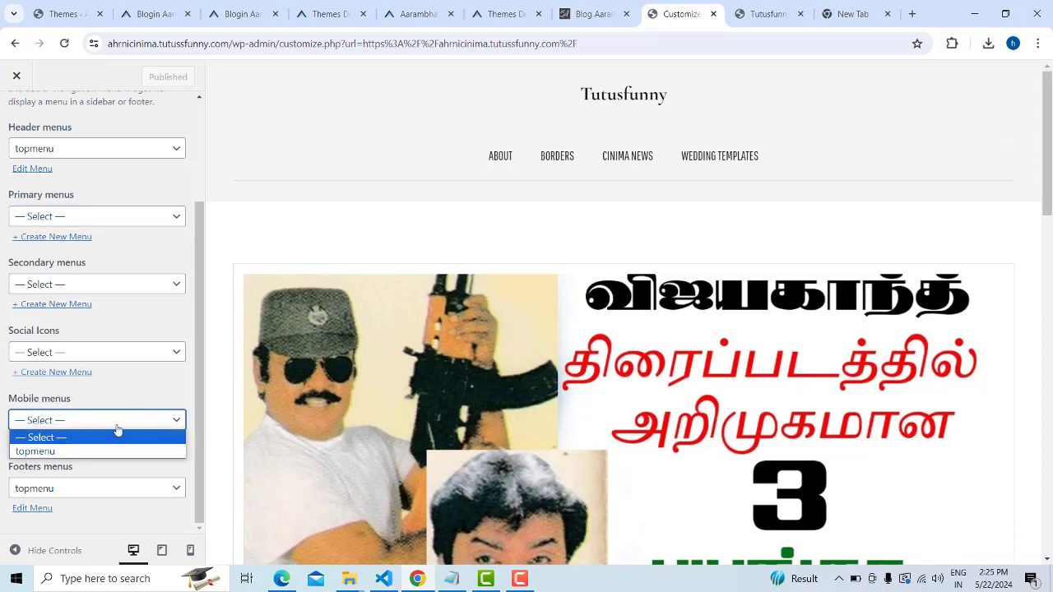
click(58, 451)
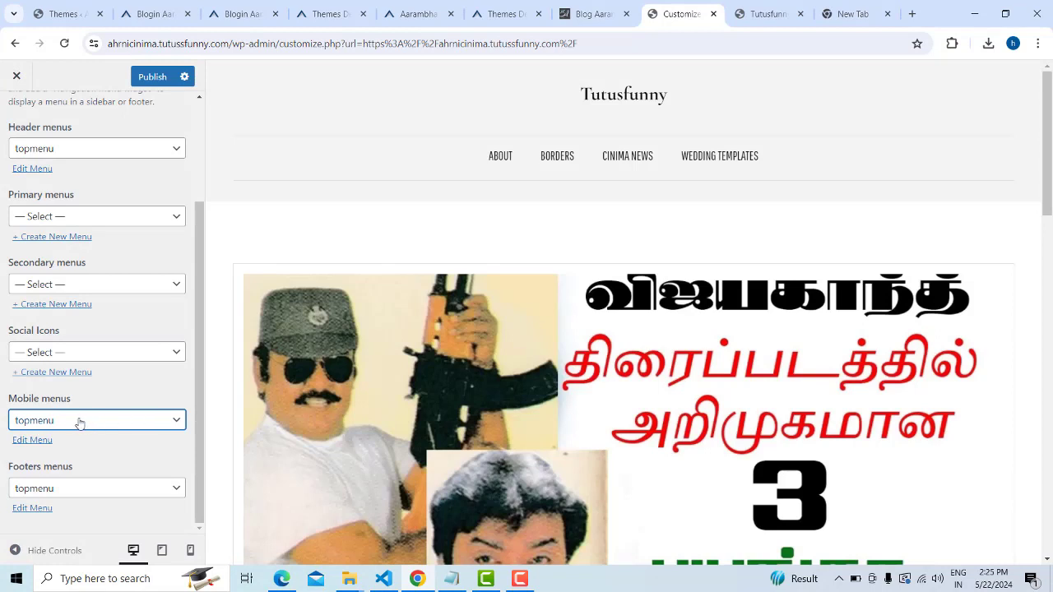
click(150, 79)
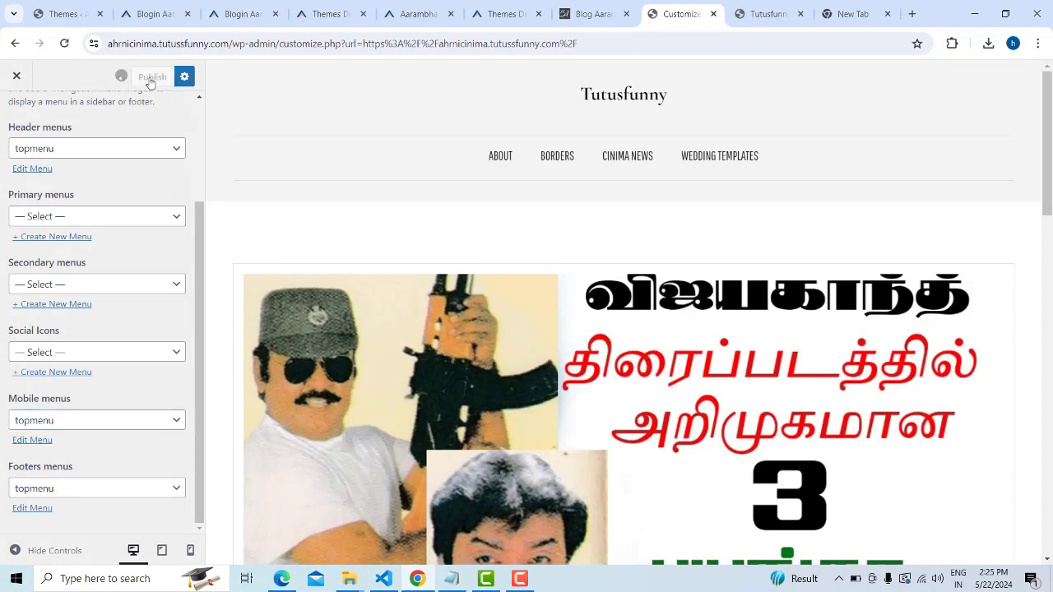
click(14, 44)
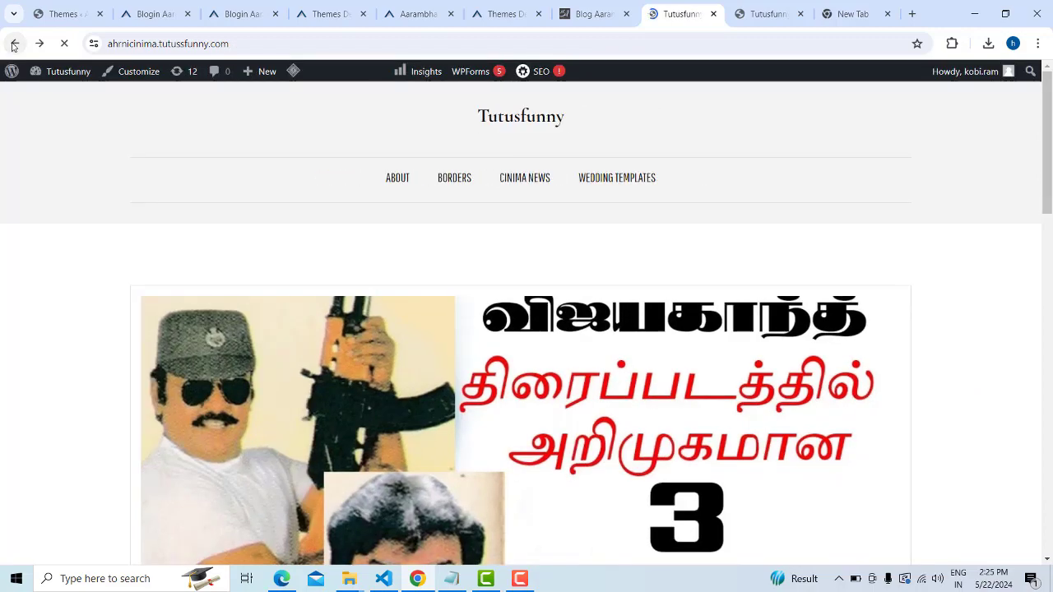
Scroll through the Tutusfunny home page posts, then bring up the Aarambha Themes demo page
scroll(913, 211, down, 10)
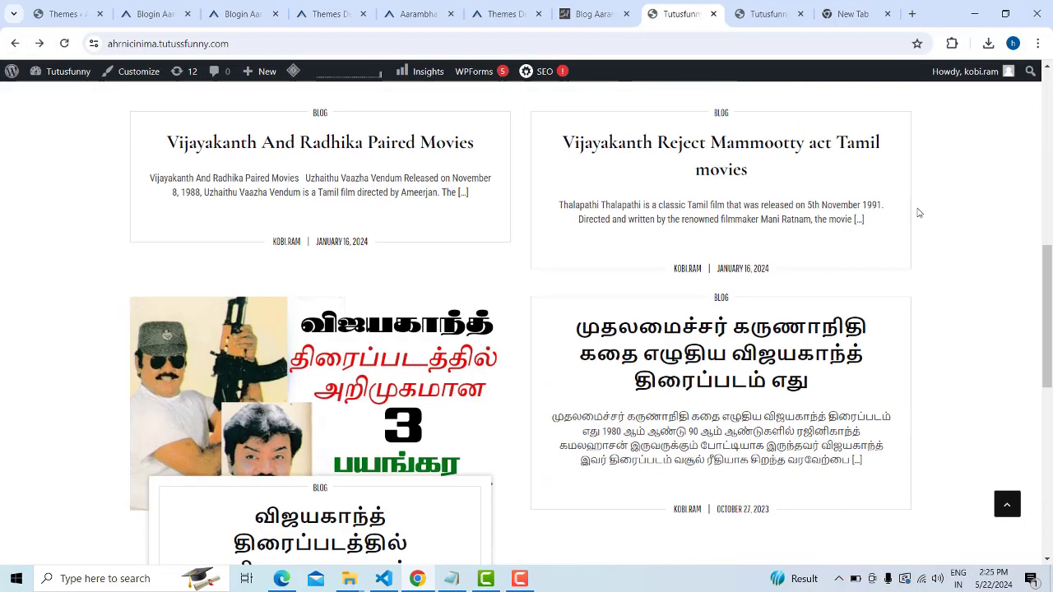
scroll(922, 234, up, 10)
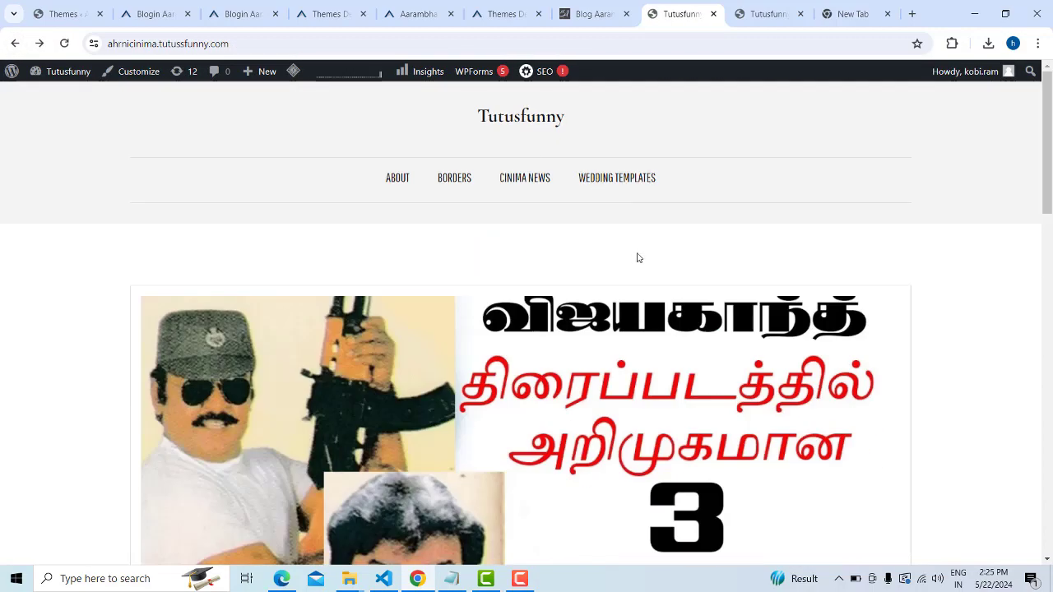
scroll(637, 257, down, 6)
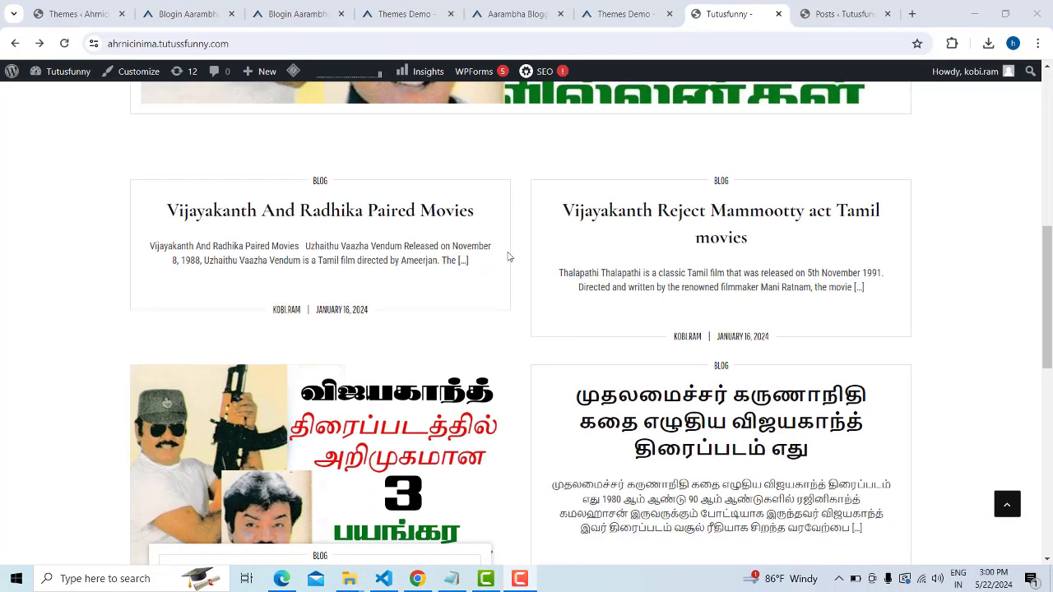
scroll(508, 258, down, 2)
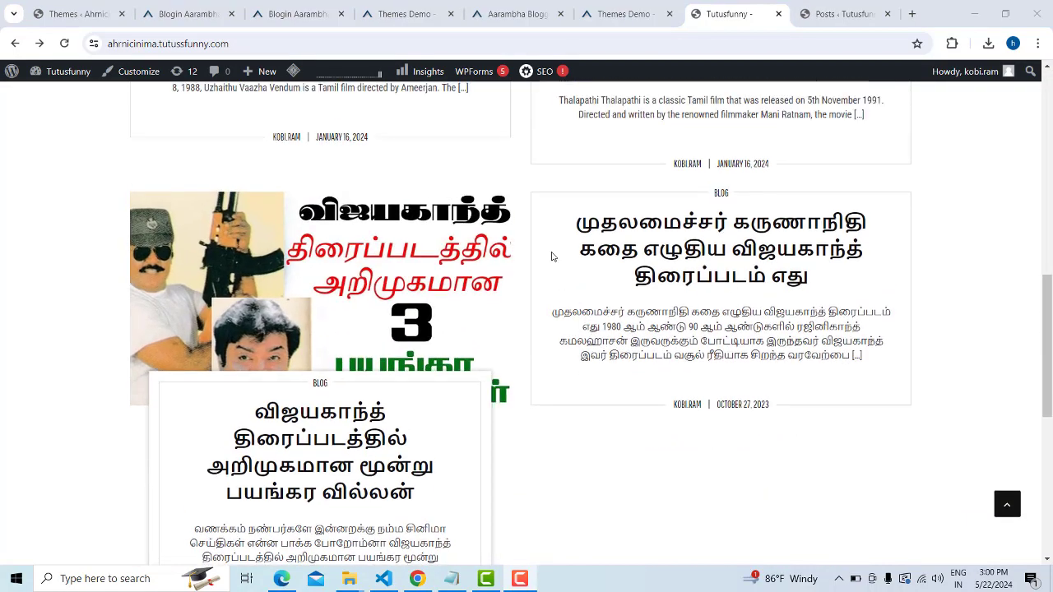
scroll(554, 254, up, 2)
click(621, 14)
Launch the Blog Aarambha theme's live demo from the Aarambha themes listing and scroll its posts
click(516, 14)
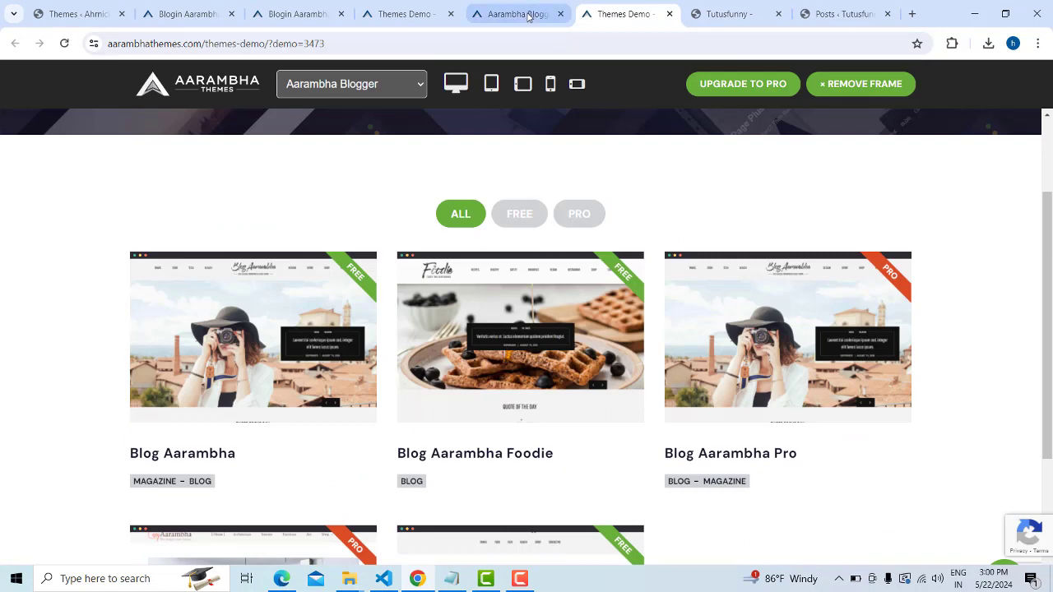
click(623, 14)
mouse_move(334, 381)
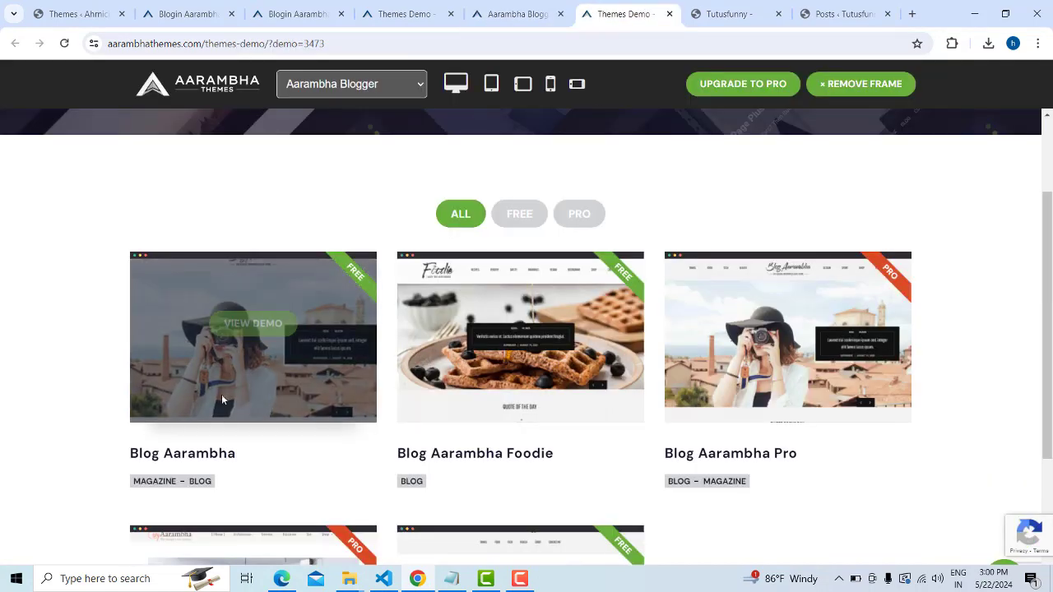
click(249, 356)
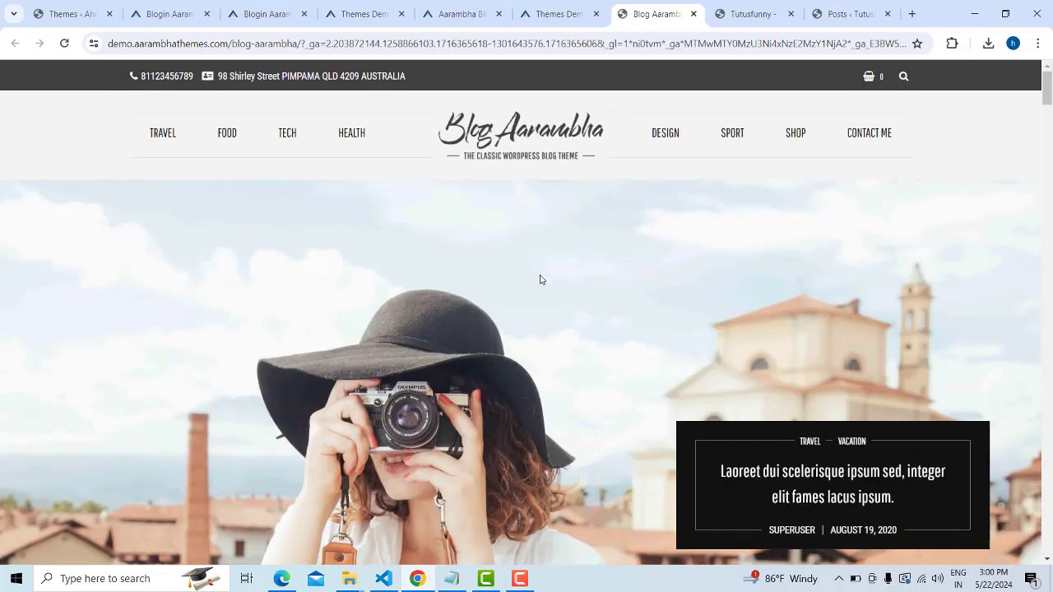
scroll(538, 277, down, 10)
scroll(400, 325, down, 10)
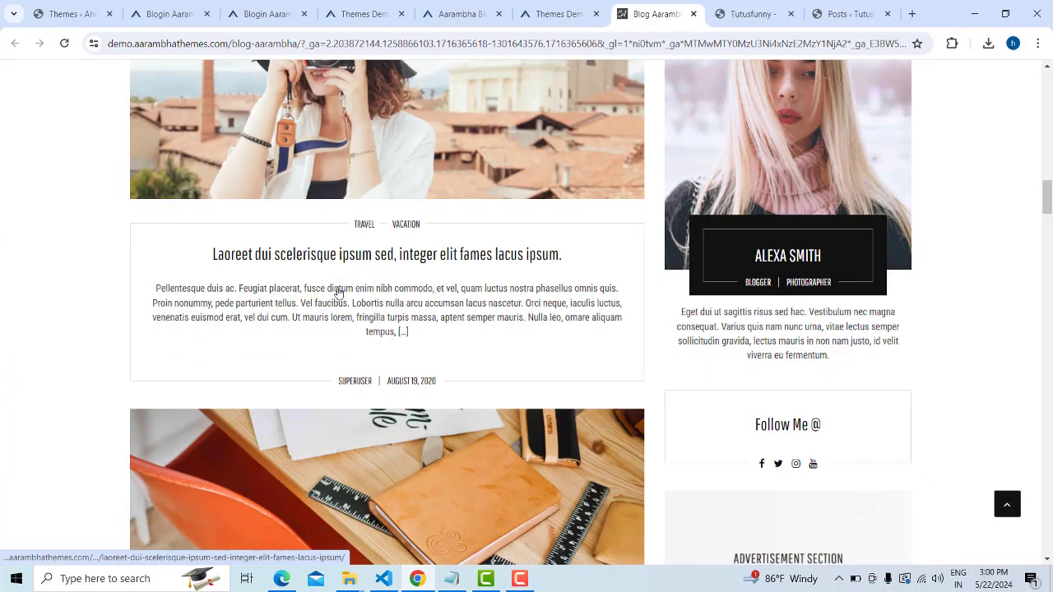
Look over the demo post photos, starting to save the desk photo before cancelling it
scroll(444, 225, up, 2)
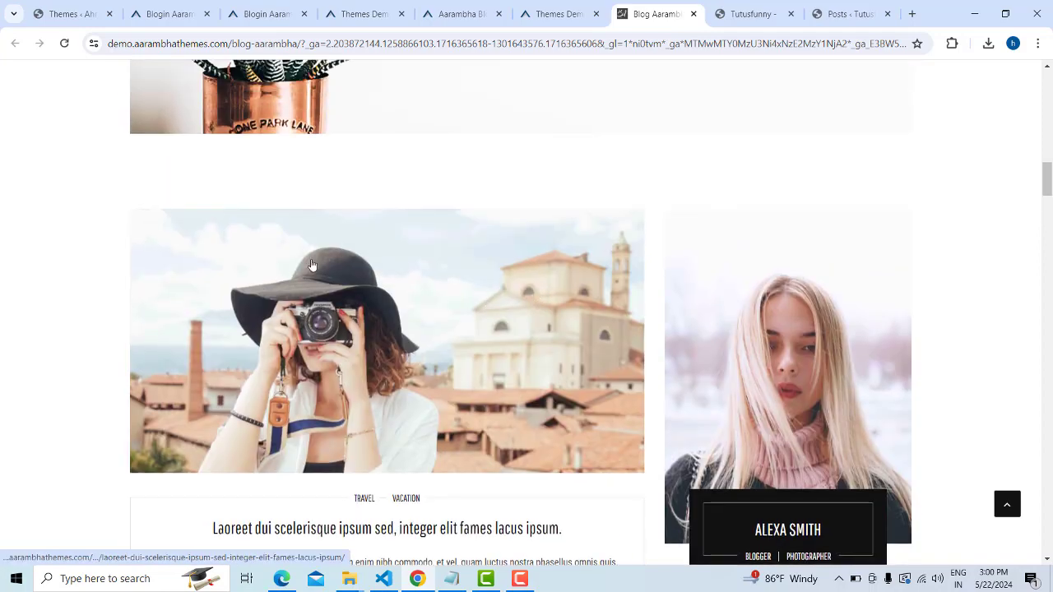
scroll(622, 244, down, 9)
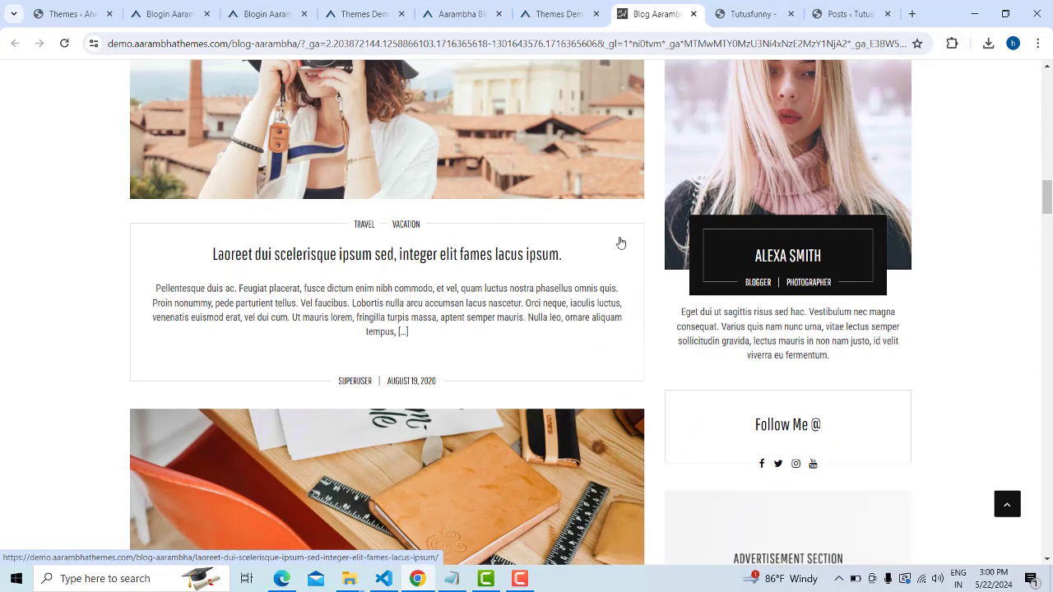
scroll(518, 395, up, 8)
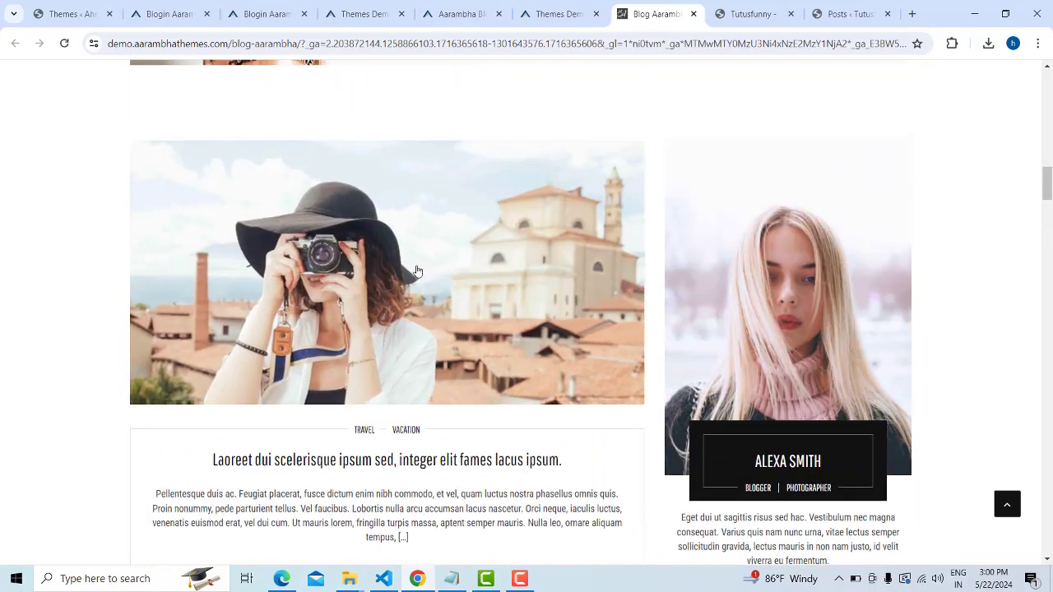
right_click(418, 271)
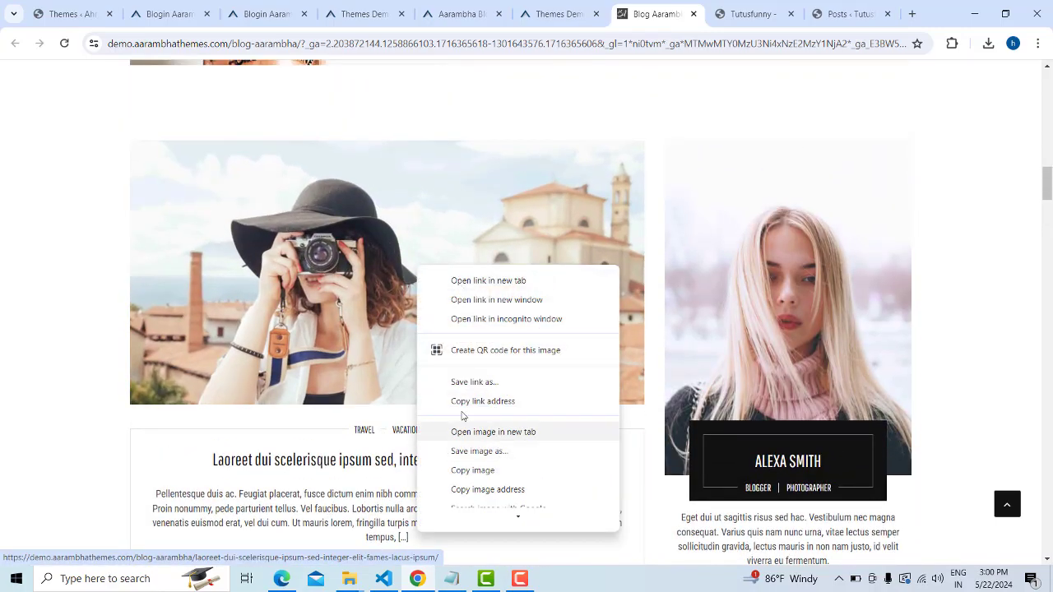
scroll(370, 376, down, 6)
right_click(364, 199)
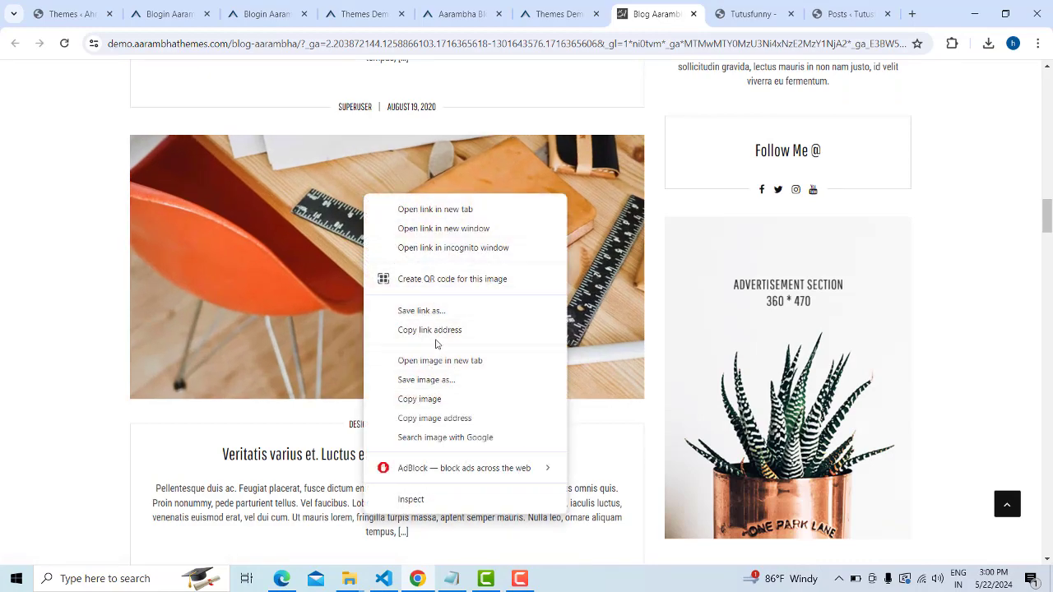
click(438, 379)
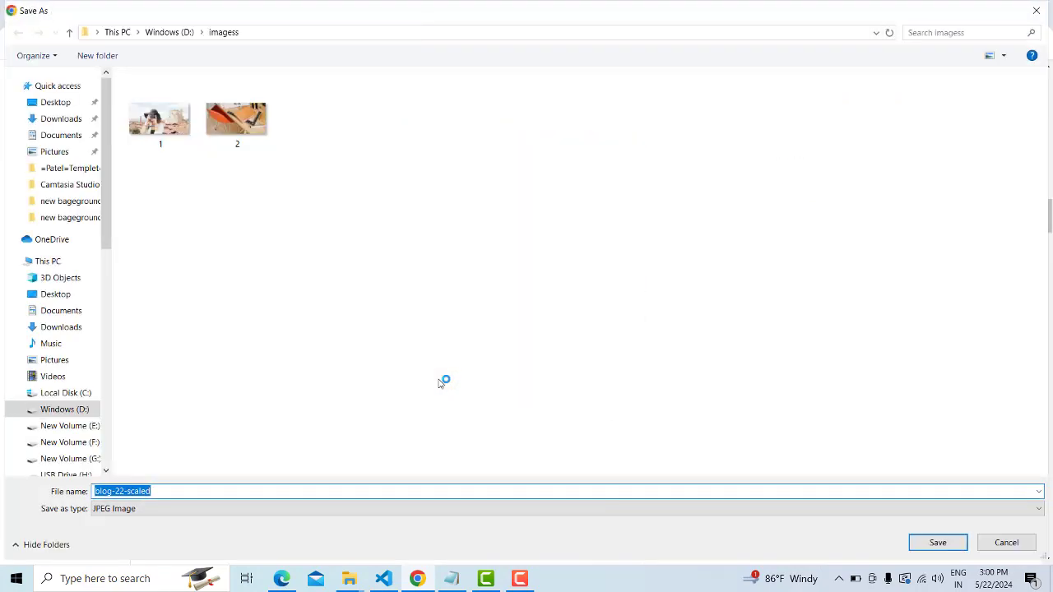
click(1035, 11)
Save the Bibendum post's fitness-ball photo as 3.jpg in the imagess folder
scroll(358, 264, down, 5)
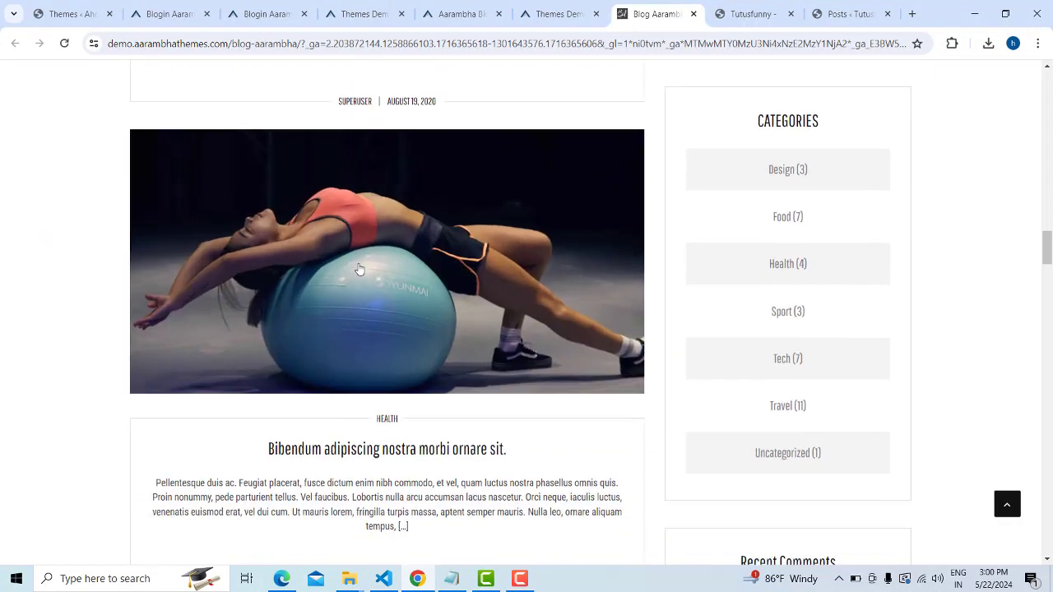
right_click(358, 264)
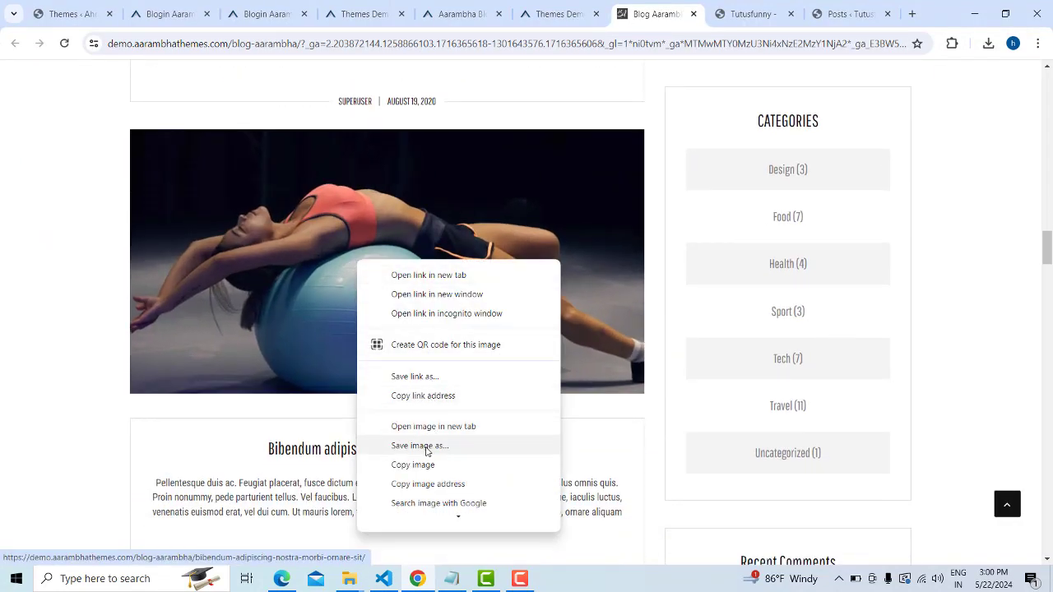
click(427, 448)
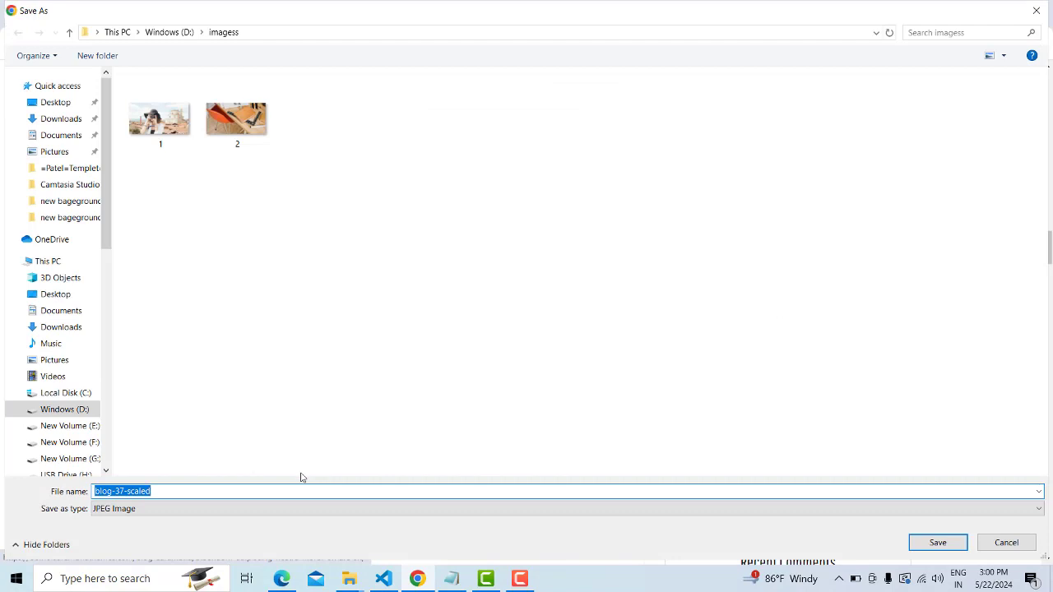
text(3)
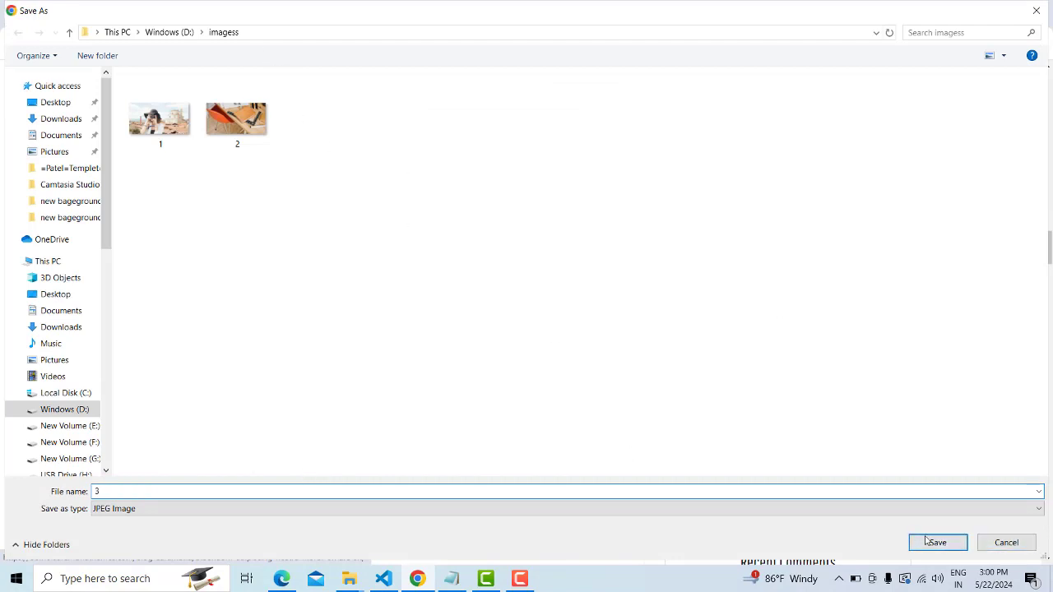
click(938, 545)
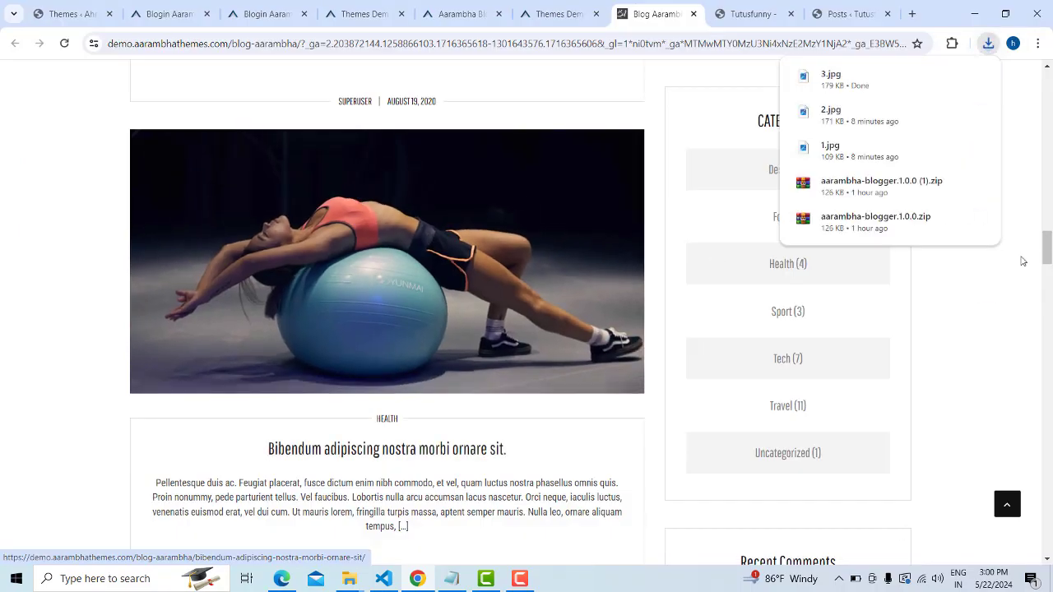
scroll(977, 297, down, 3)
Scroll the demo page, then switch to the Tutusfunny site
scroll(933, 367, up, 10)
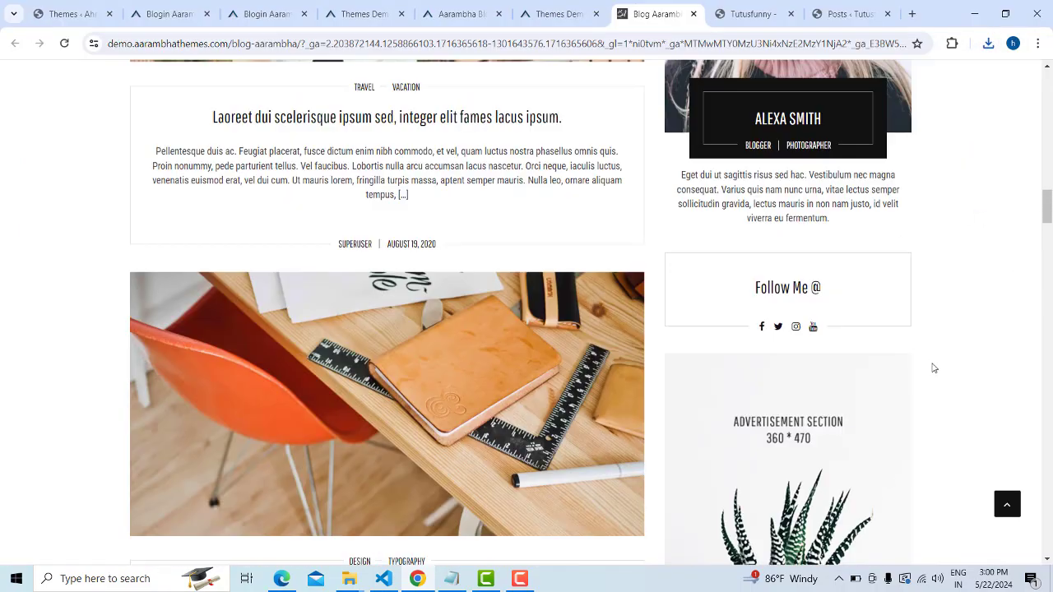
scroll(933, 369, down, 2)
scroll(924, 373, down, 6)
scroll(947, 378, up, 13)
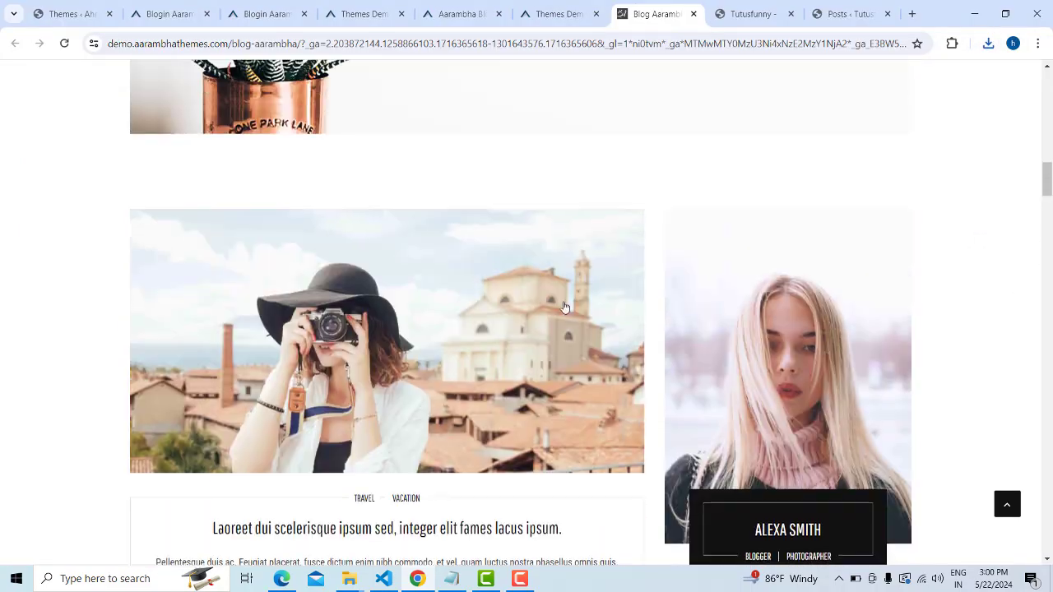
scroll(443, 306, down, 3)
scroll(463, 298, up, 1)
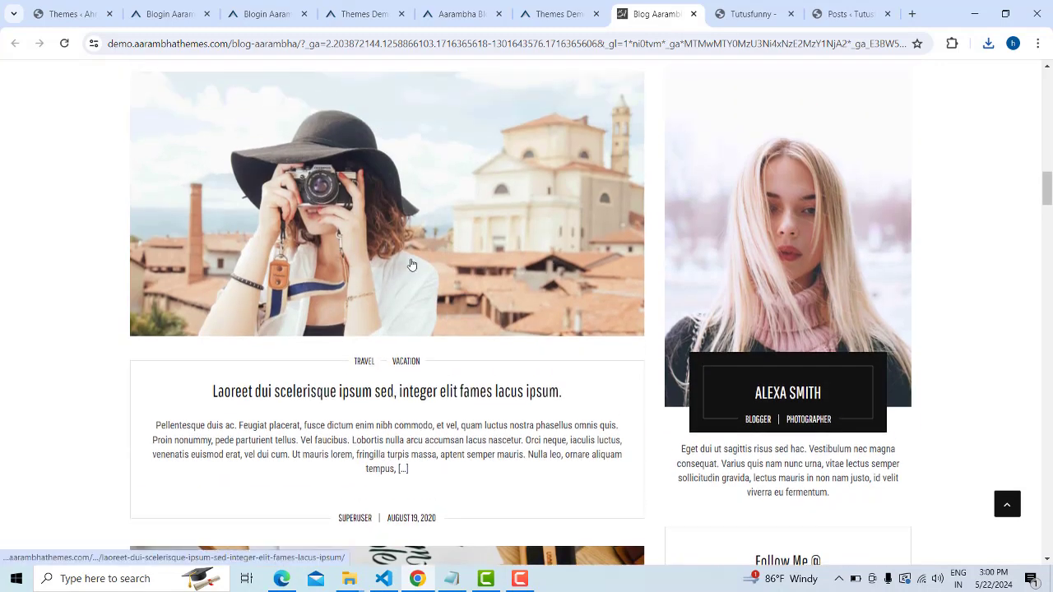
click(743, 16)
mouse_move(50, 74)
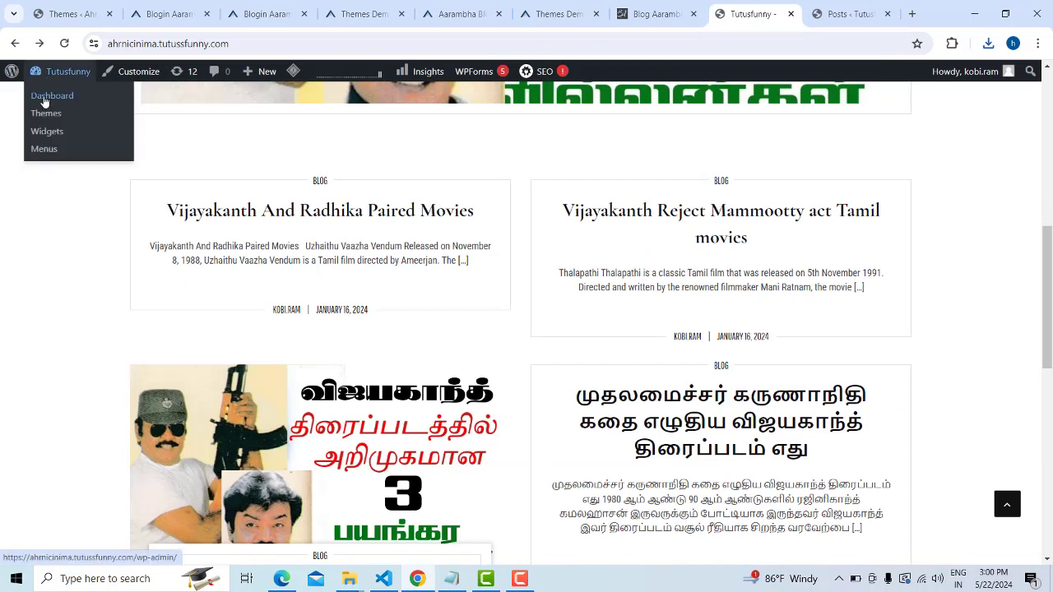
Load the Tutusfunny site address in a new tab, close the old Posts tab, and show the dashboard
click(494, 42)
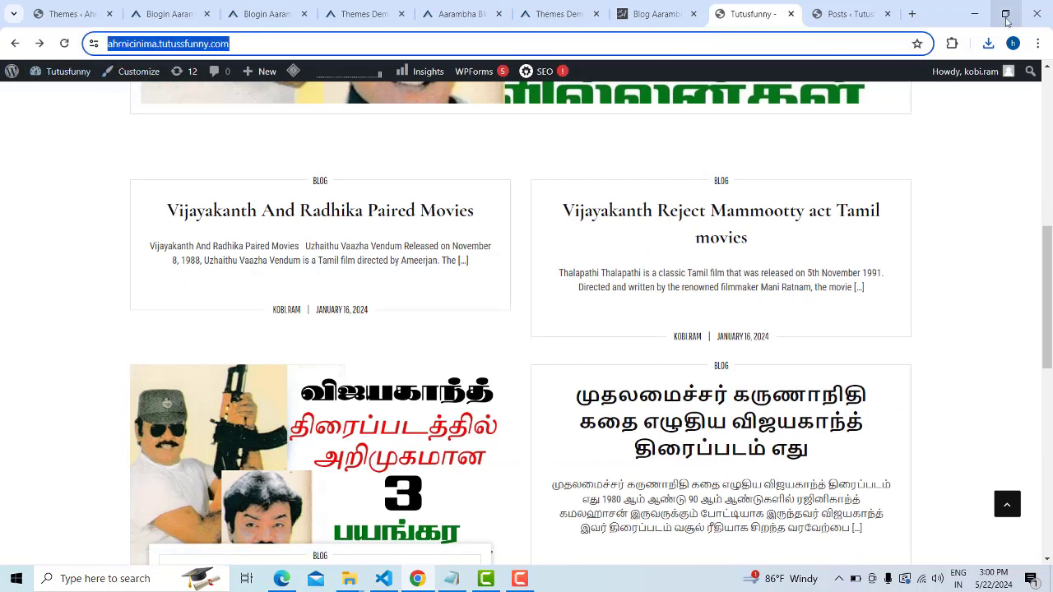
key(ctrl+c)
click(916, 14)
key(ctrl+v)
key(Return)
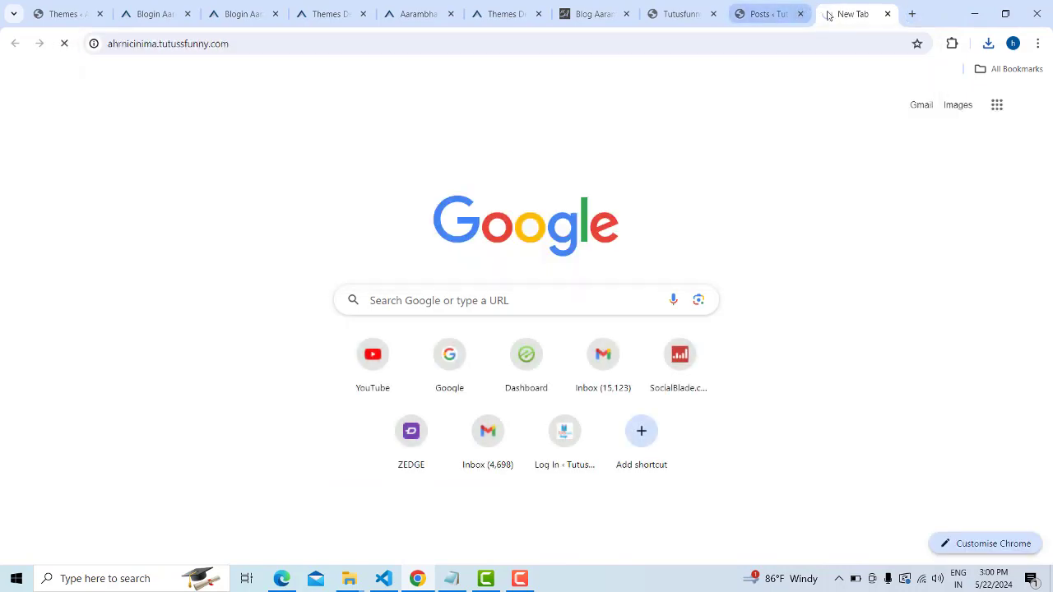
click(801, 14)
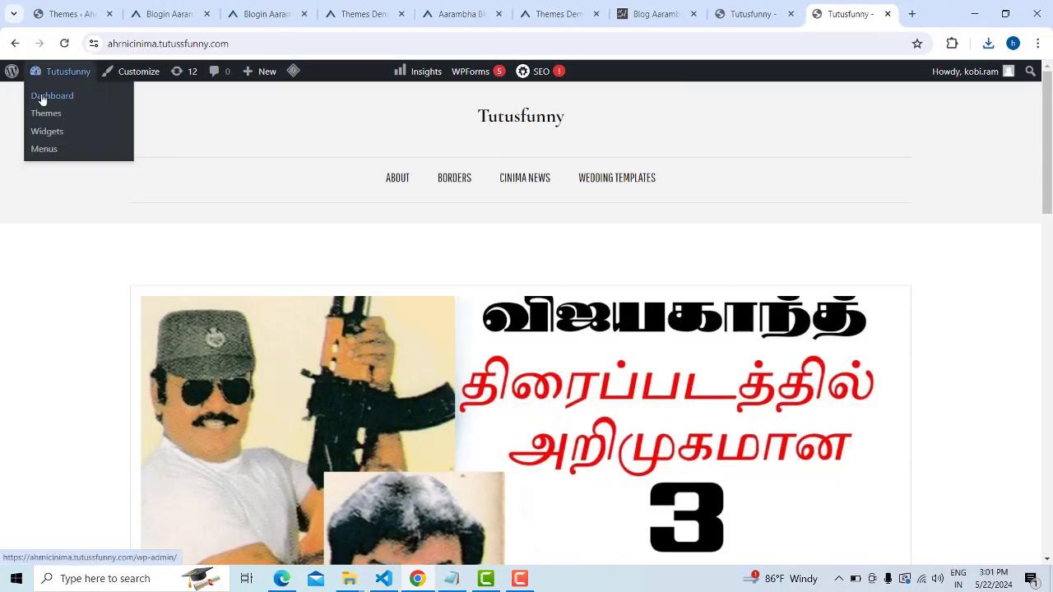
click(751, 14)
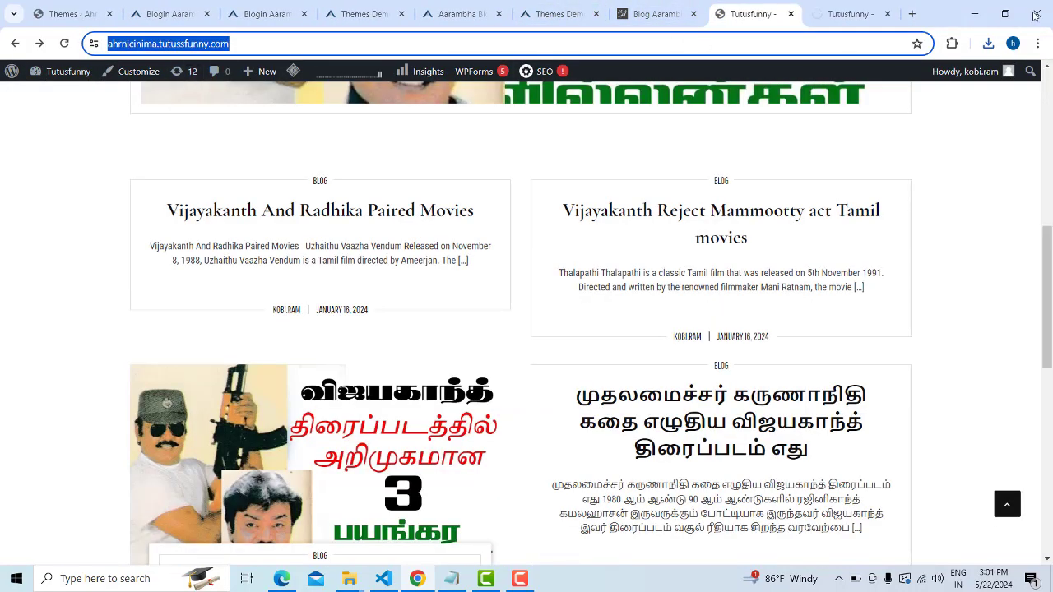
click(848, 12)
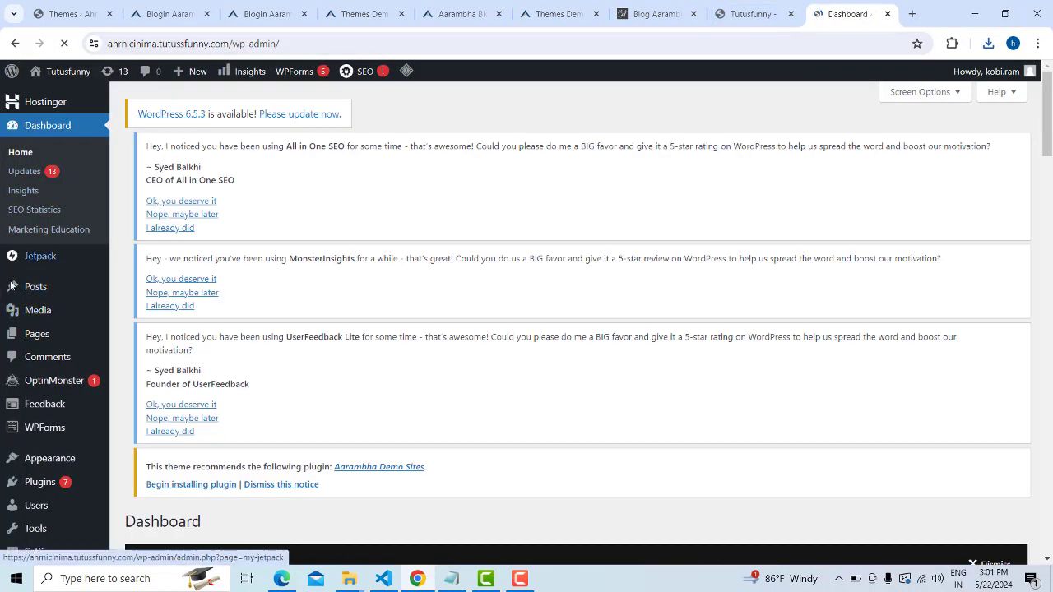
Create a new post via Posts > Add New and scroll to its empty title field
mouse_move(33, 296)
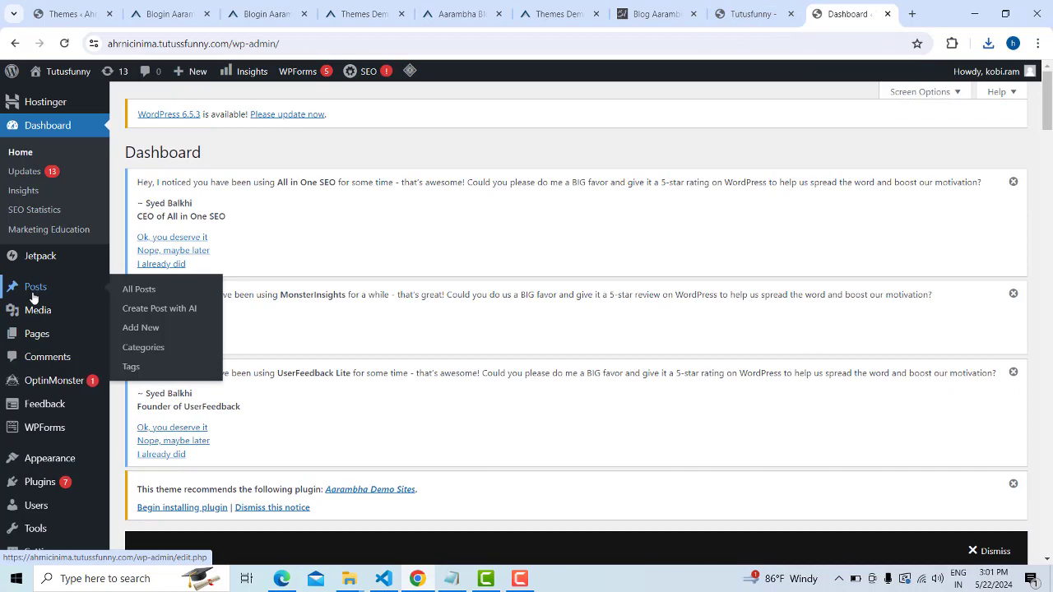
click(145, 329)
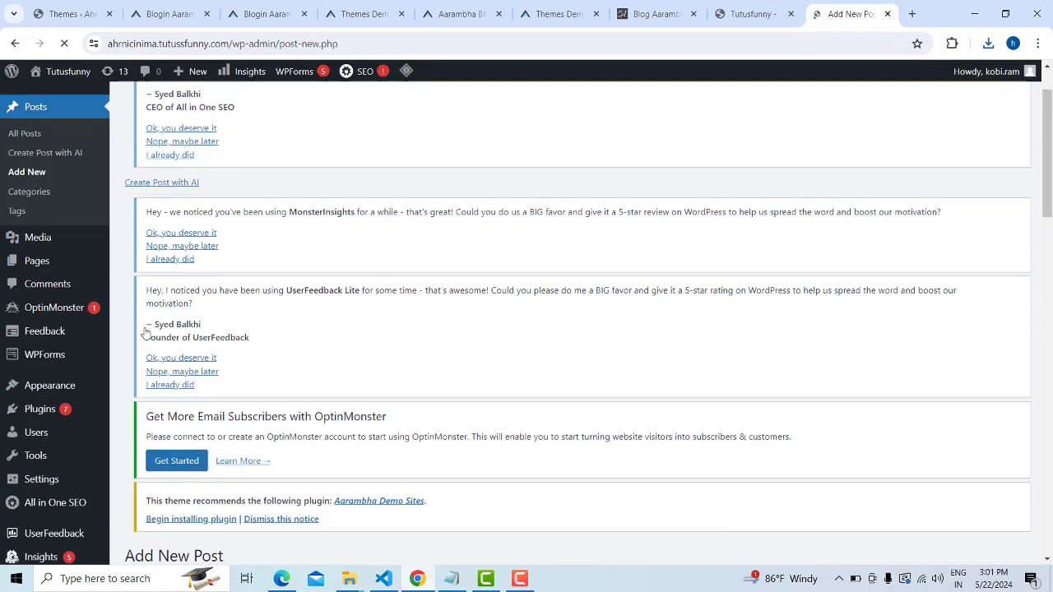
scroll(400, 357, down, 5)
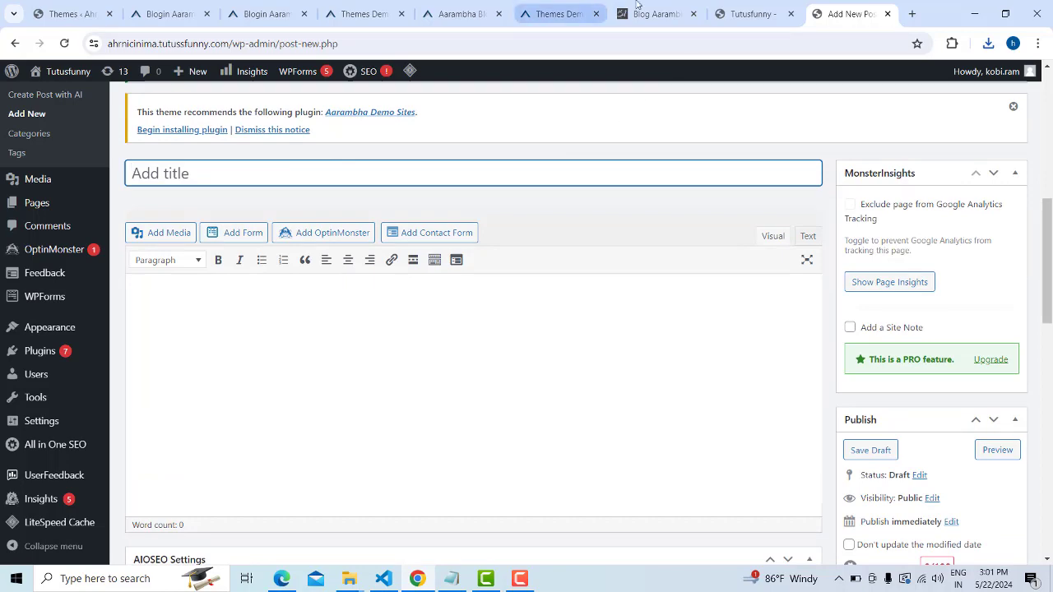
Copy the demo post's title 'Laoreet dui scelerisque ipsum sed, integer elit fames lacus ipsum.' into the new post
click(668, 5)
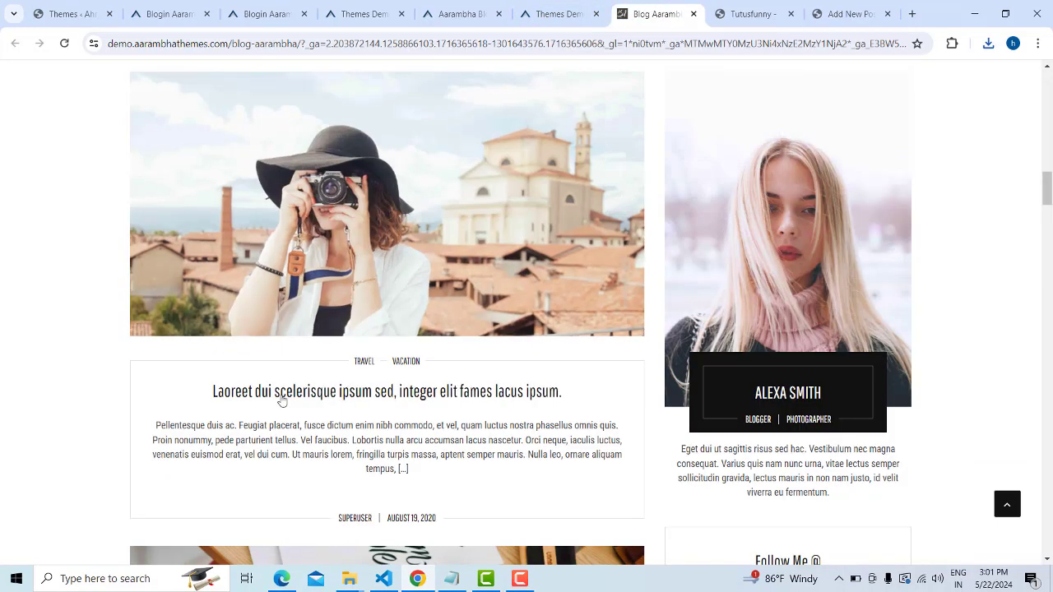
drag(208, 392, 571, 392)
key(ctrl+c)
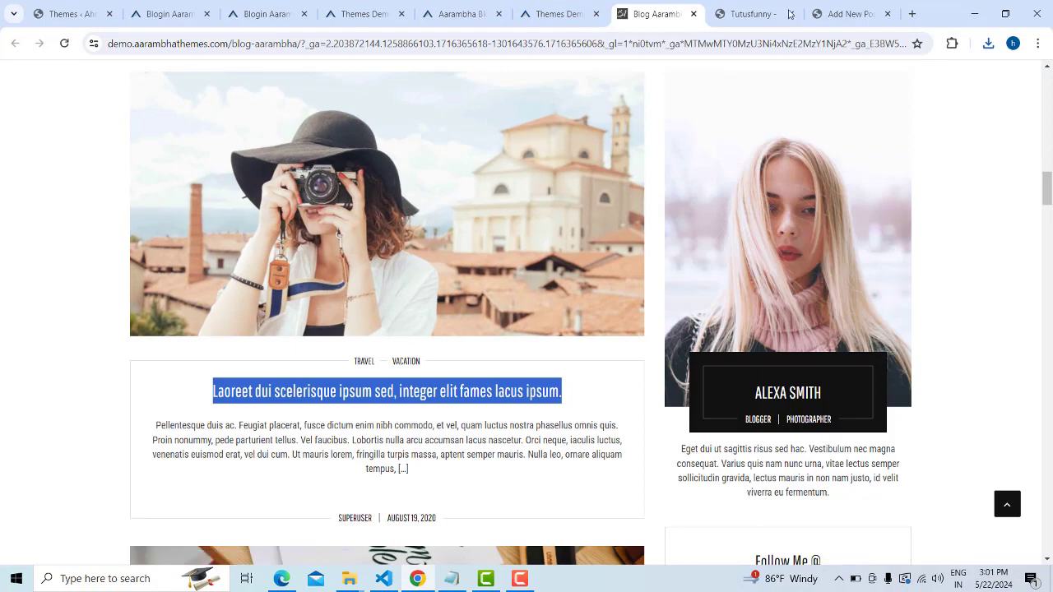
click(843, 14)
key(ctrl+v)
click(409, 298)
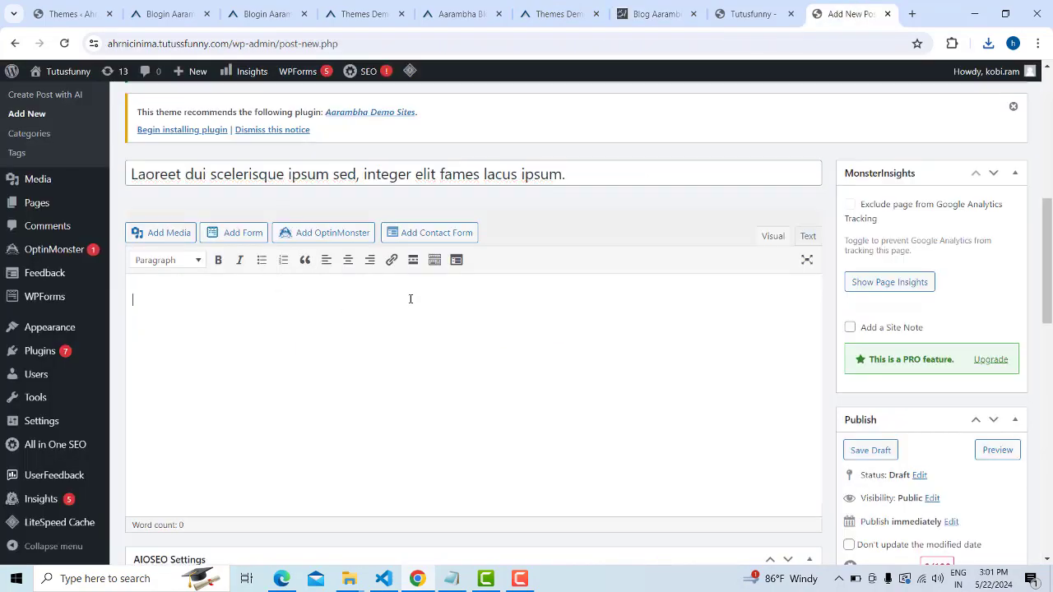
Open the demo post's full article and select its paragraph
click(747, 14)
click(636, 12)
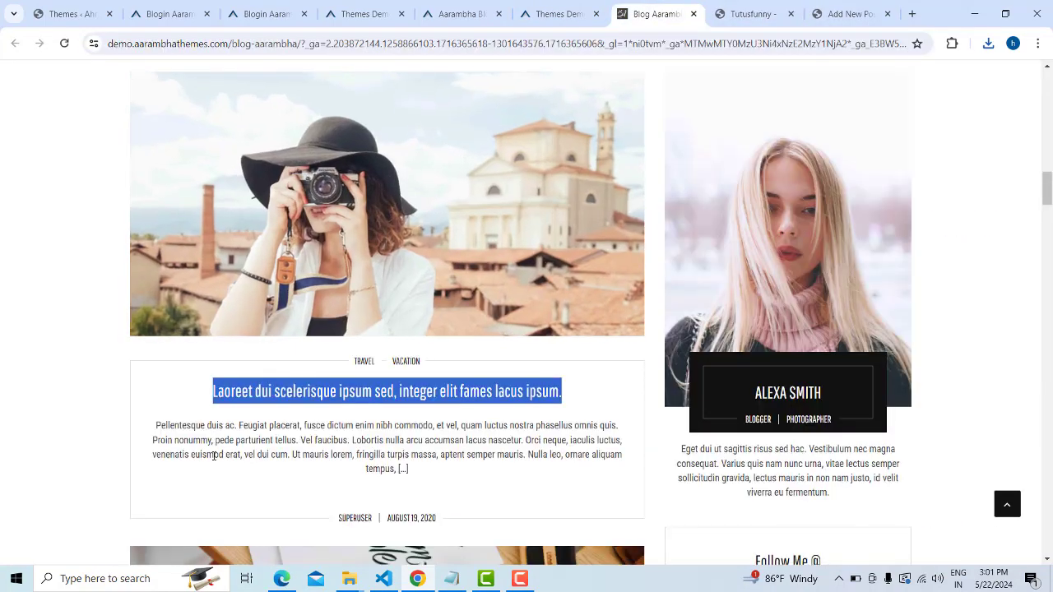
scroll(339, 384, down, 1)
drag(156, 354, 510, 387)
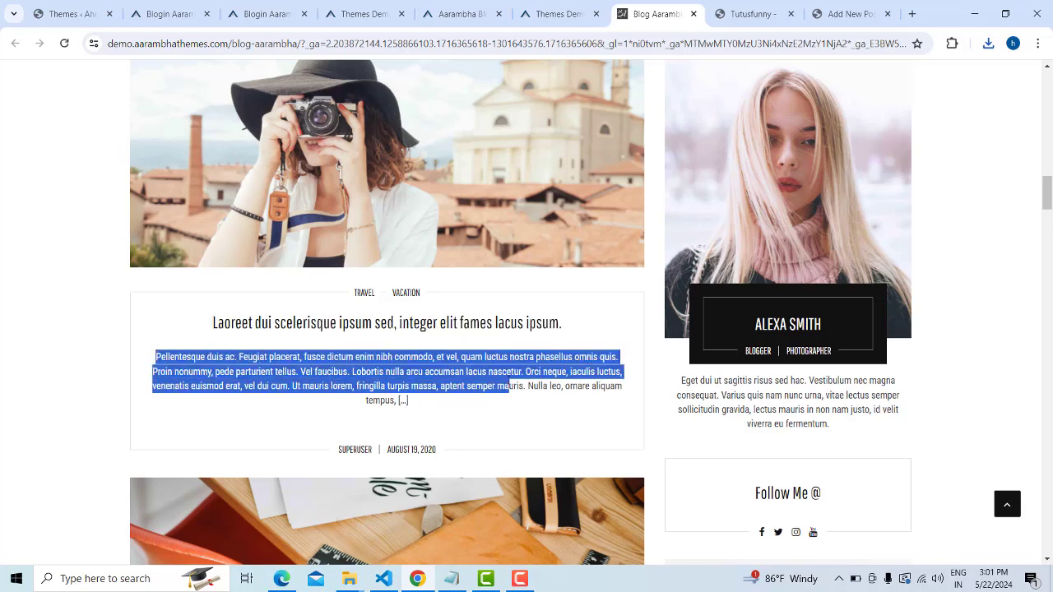
click(426, 405)
click(424, 198)
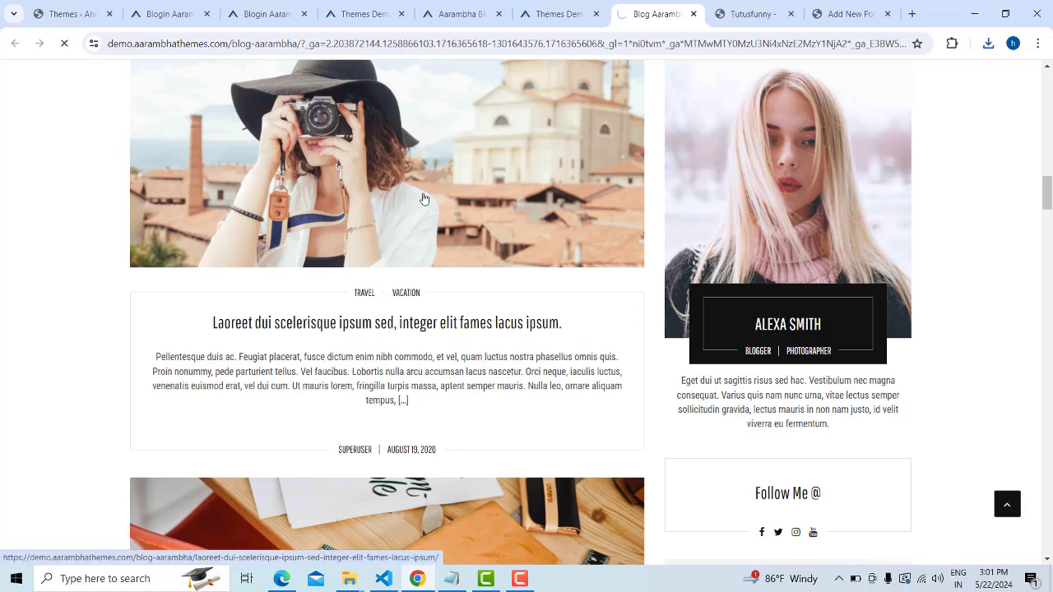
scroll(432, 215, down, 9)
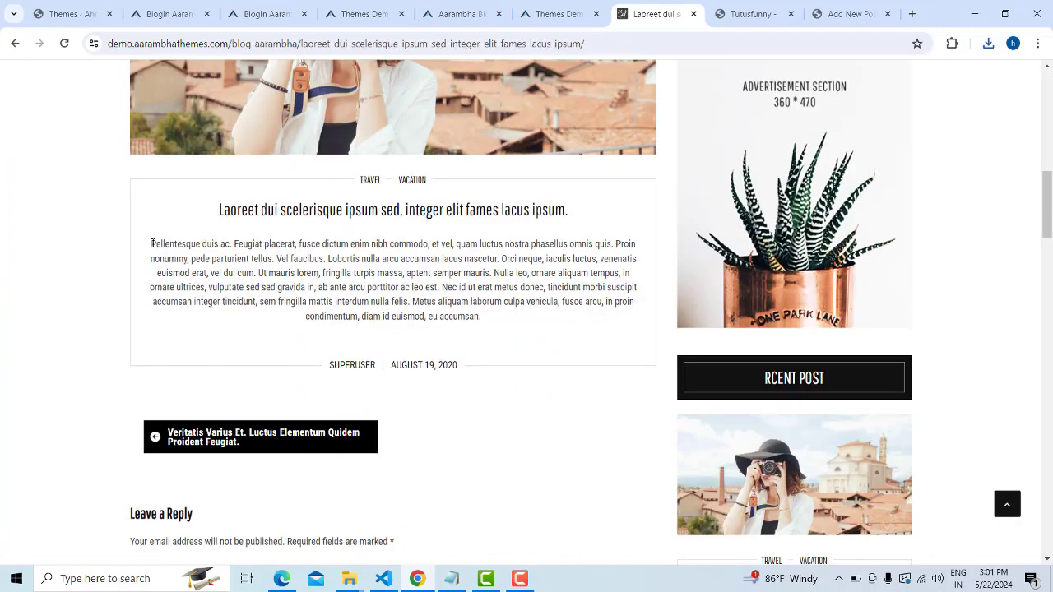
drag(152, 244, 498, 321)
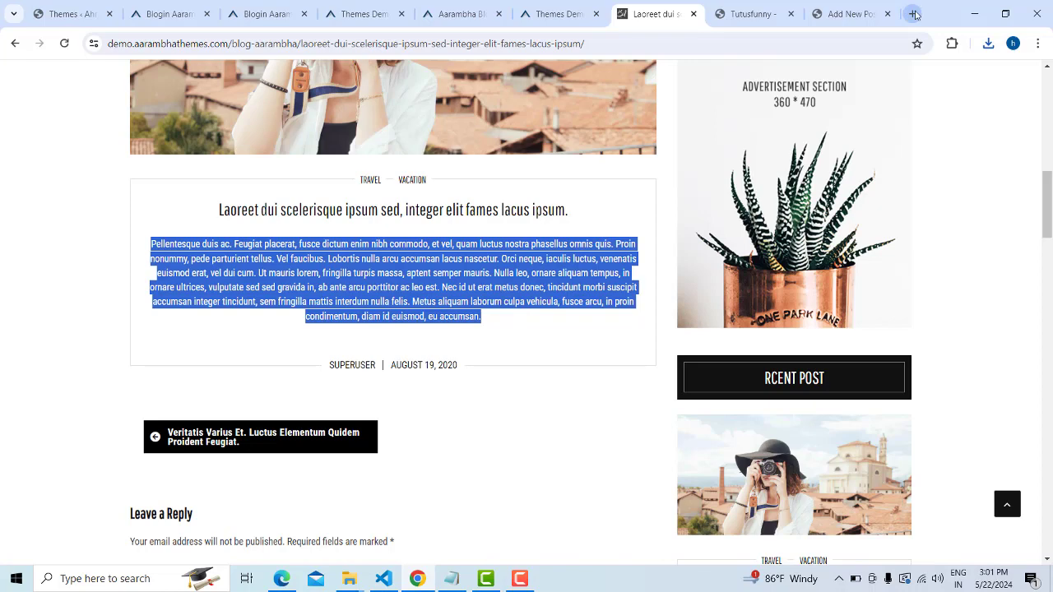
Look up 'dummy text' in a new tab, which brings up its browsing history entries
click(910, 13)
click(438, 305)
text(dux)
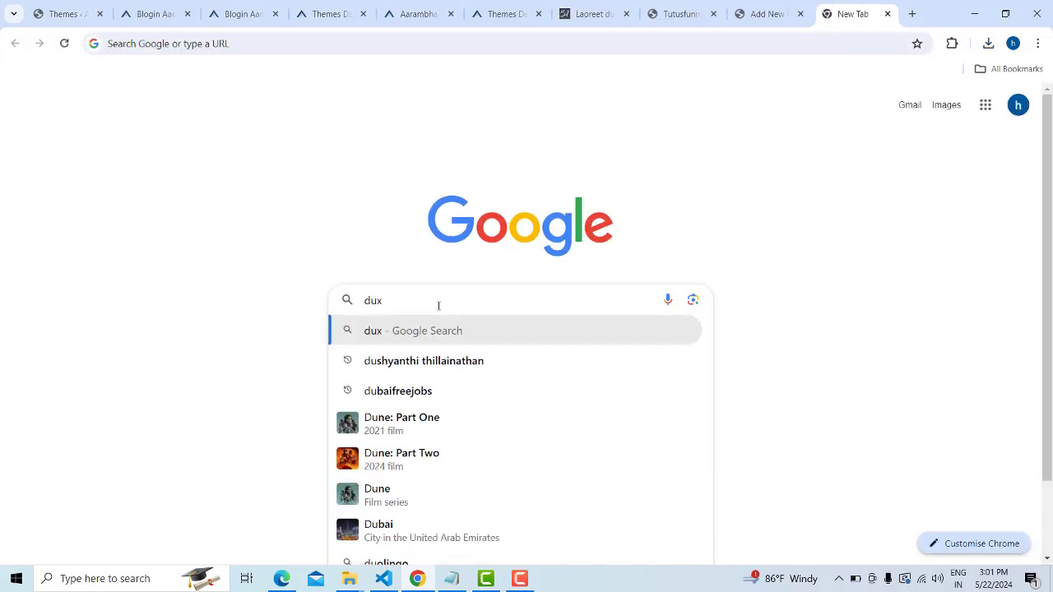
key(BackSpace)
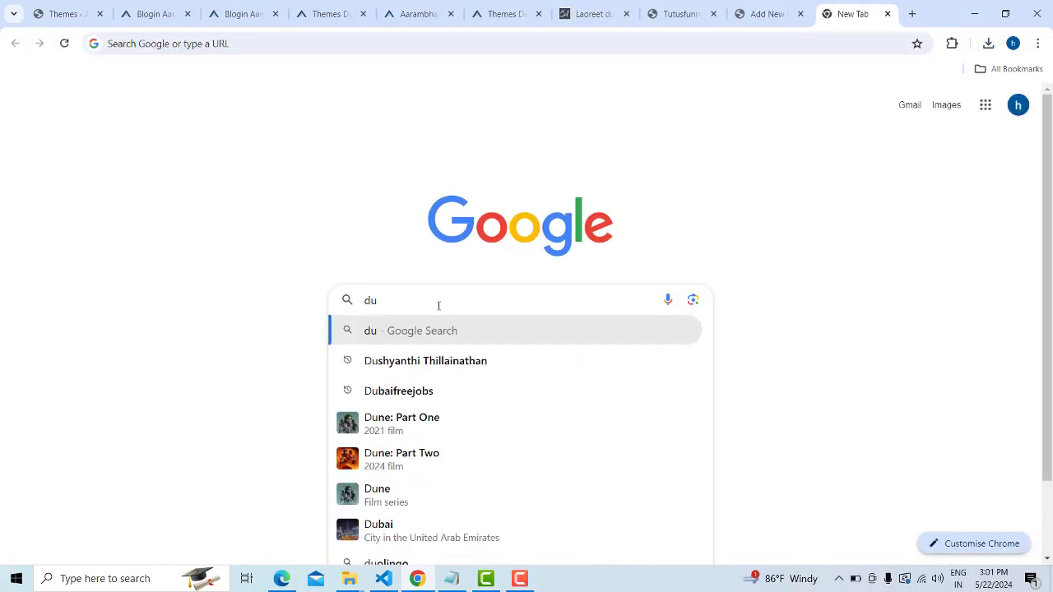
text(mmy t)
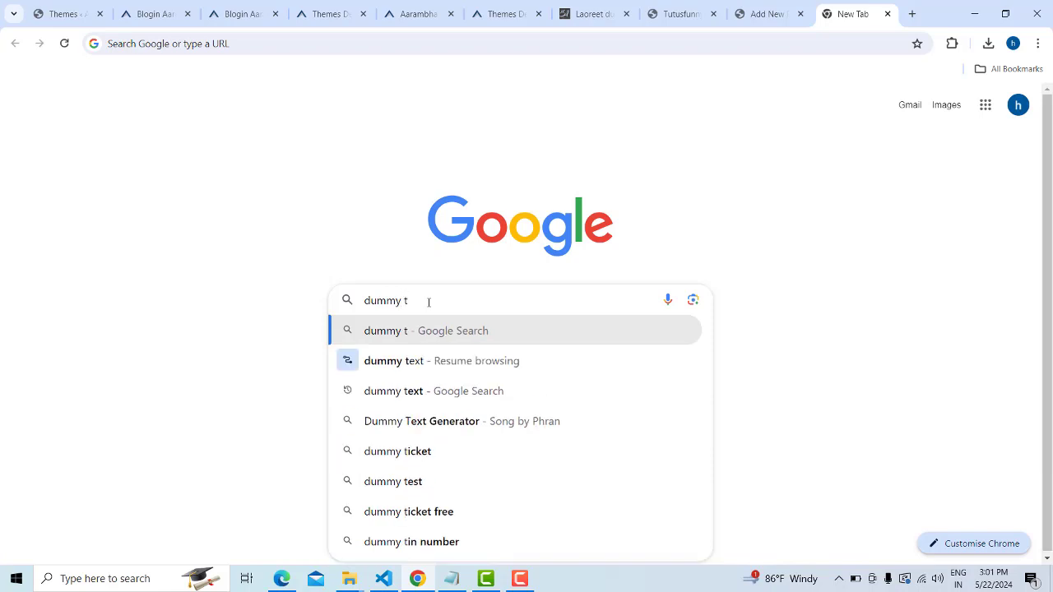
key(Down)
key(Return)
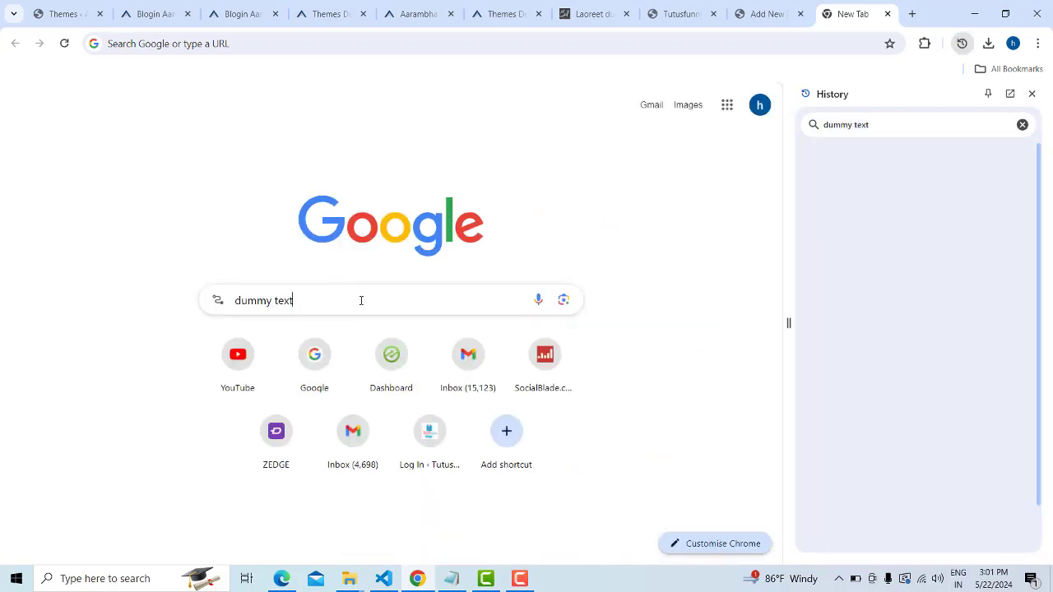
click(1032, 95)
key(ctrl+h)
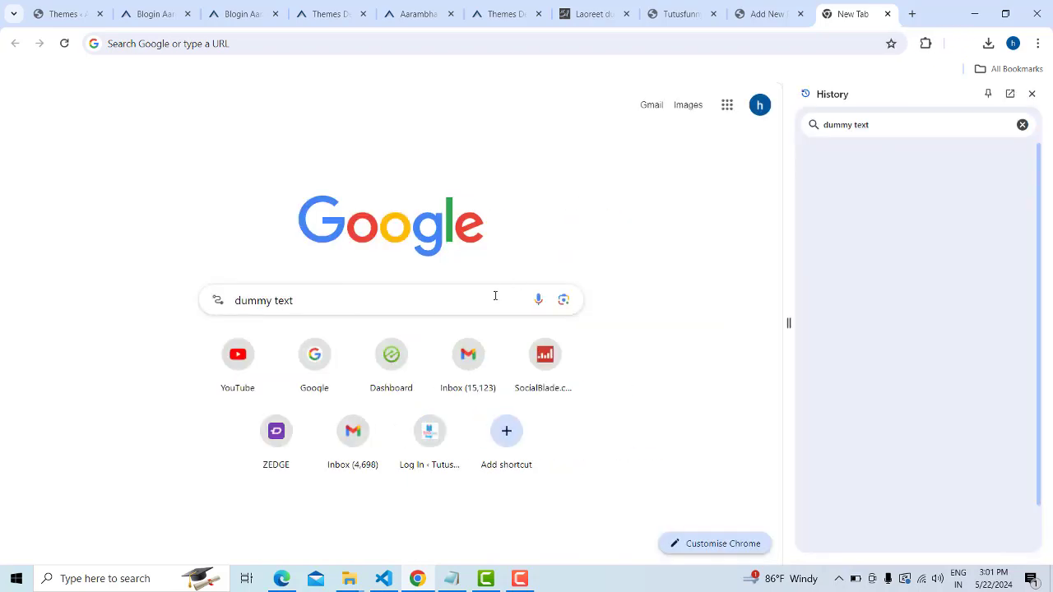
click(64, 43)
Search 'dummy text' in an incognito window, select lipsum.com's 'What is Lorem Ipsum?' paragraph, then close the window
click(1039, 43)
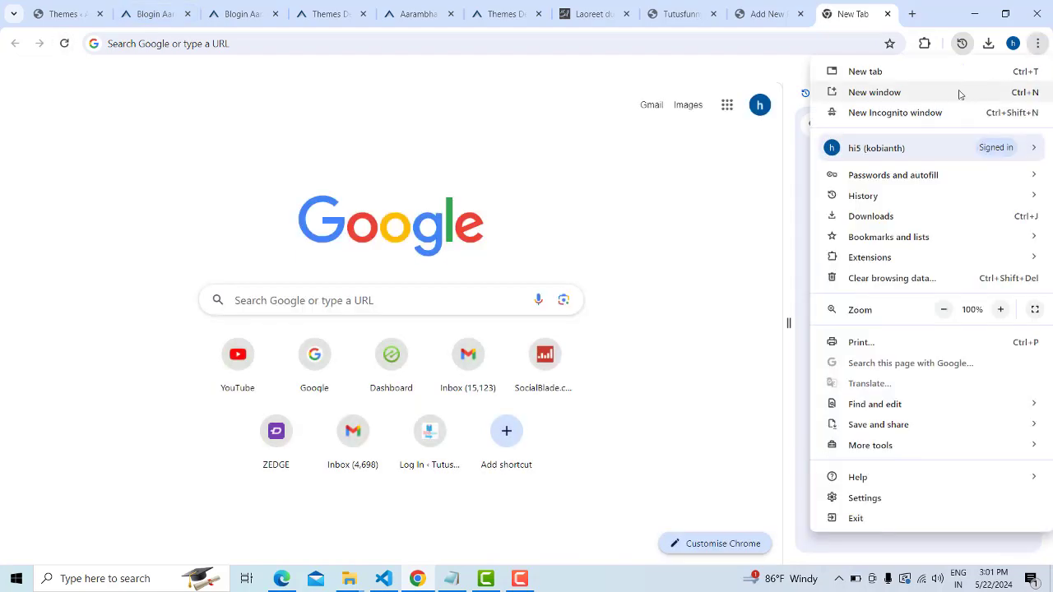
click(933, 110)
key(ctrl+v)
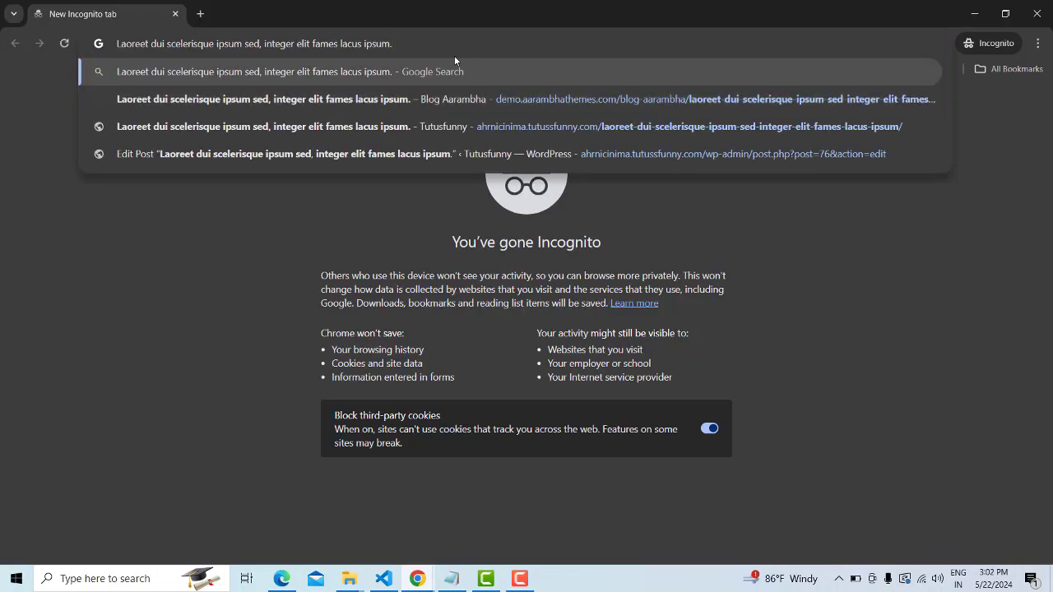
key(ctrl+a)
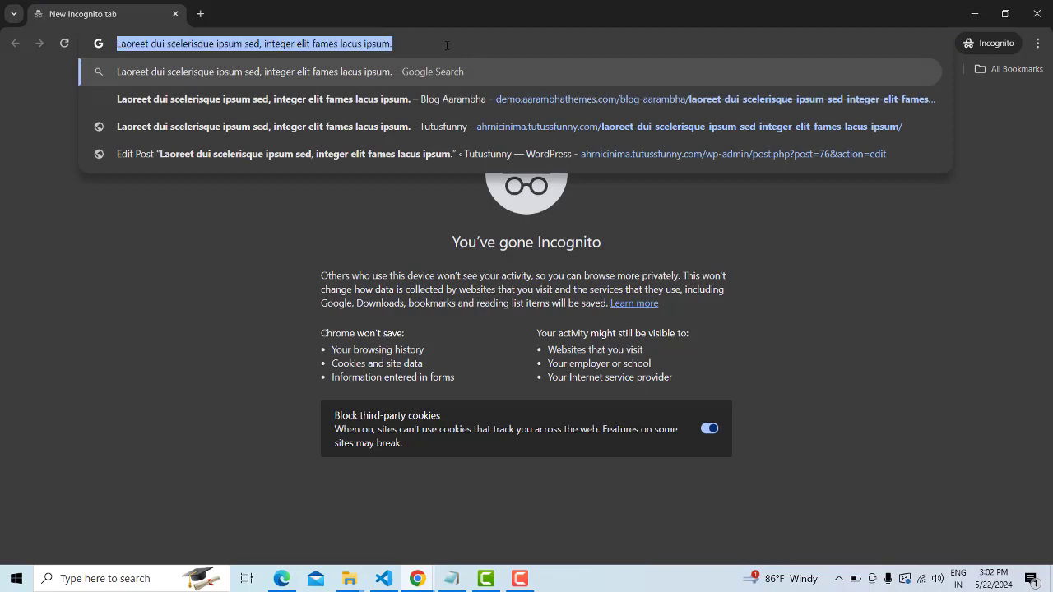
text(dumm)
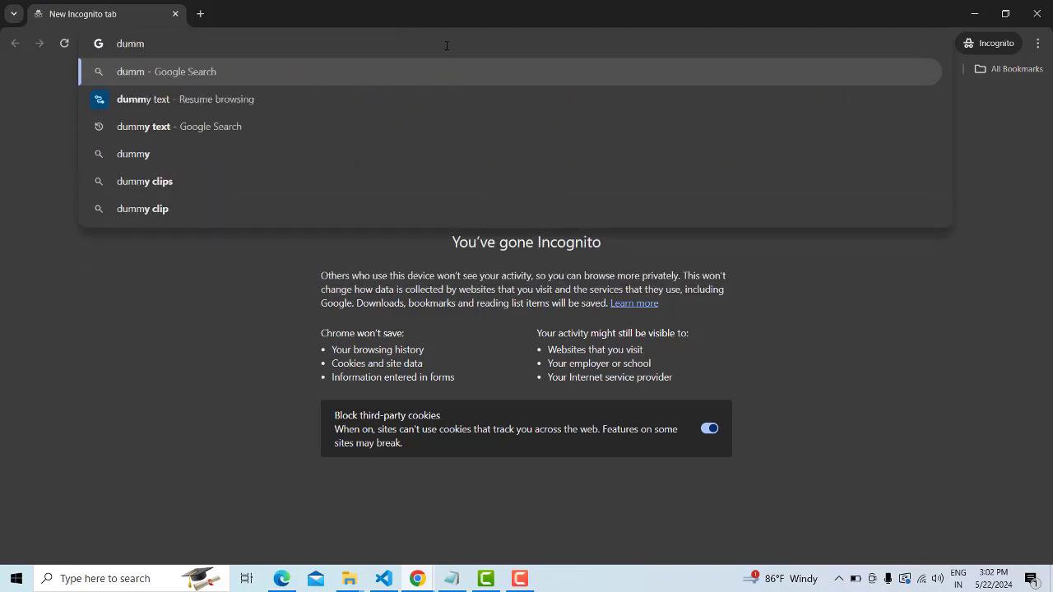
text(y text)
key(Return)
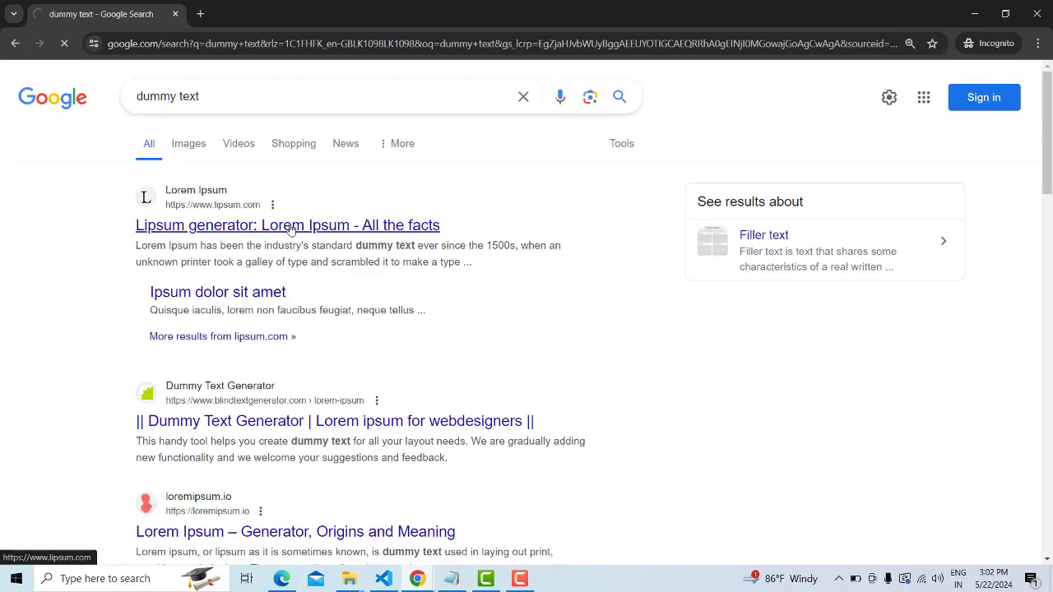
click(291, 227)
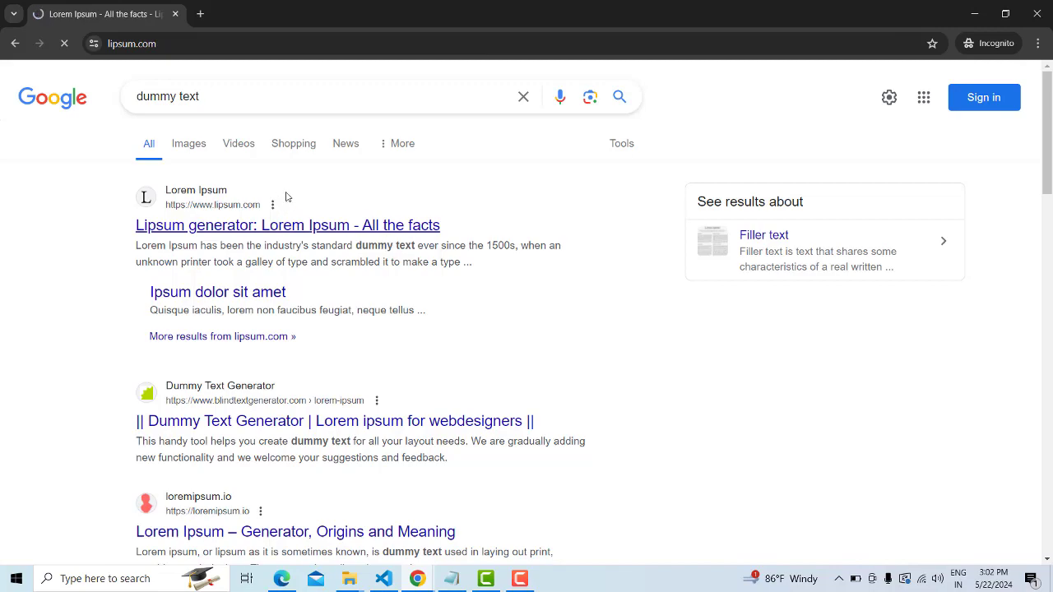
scroll(228, 268, down, 3)
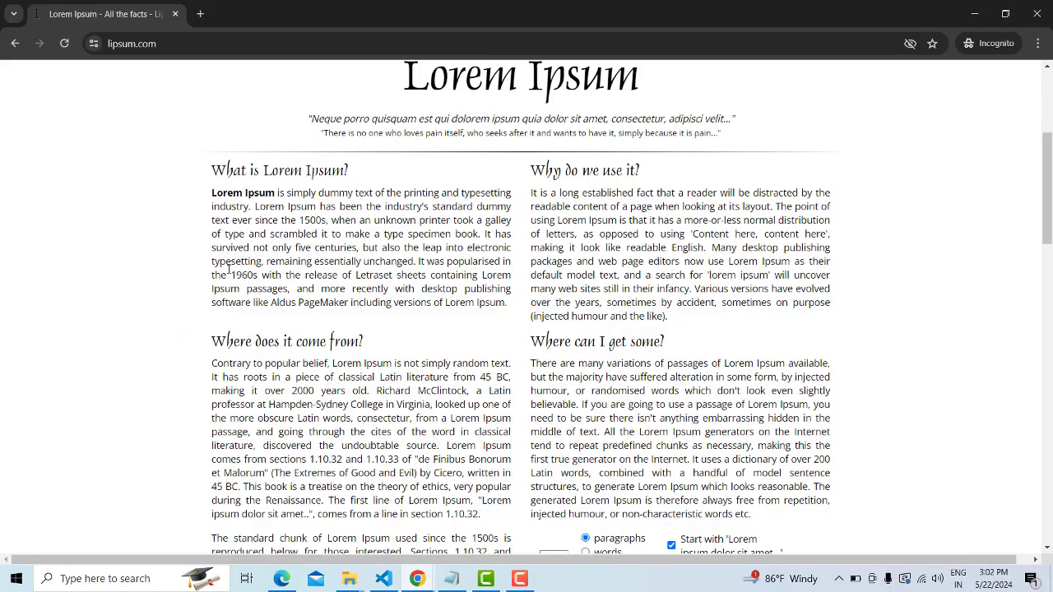
drag(212, 191, 505, 304)
key(ctrl+c)
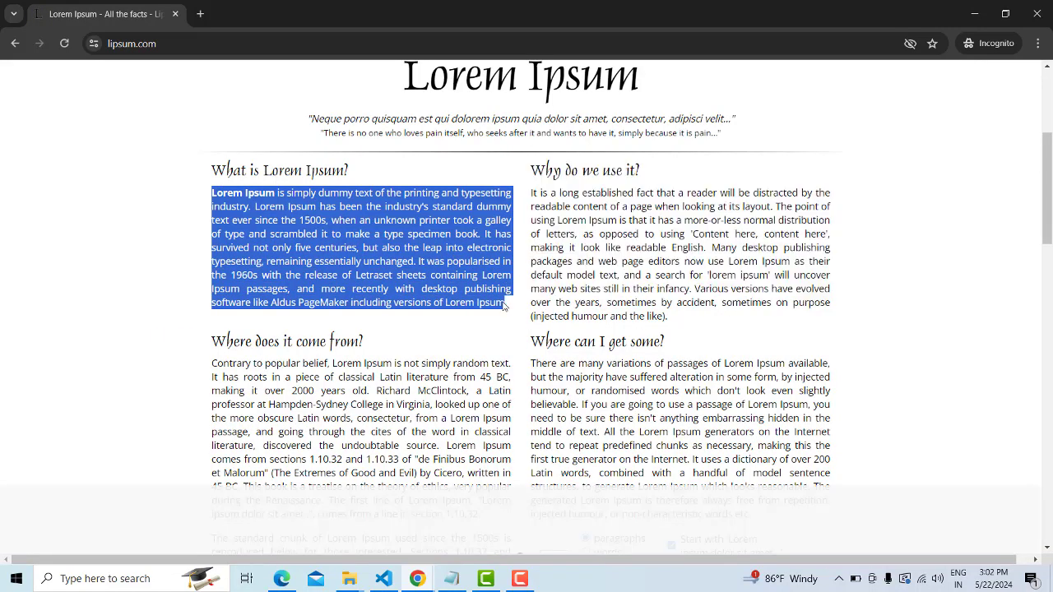
click(1029, 8)
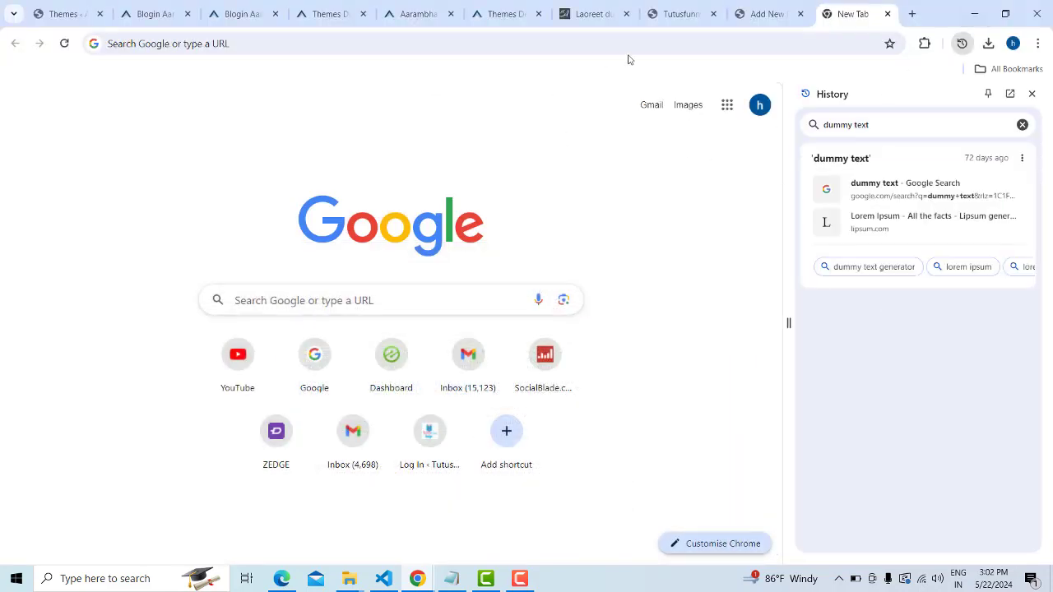
Paste a second copy of the Lorem Ipsum paragraph on a new line in the post body
click(679, 14)
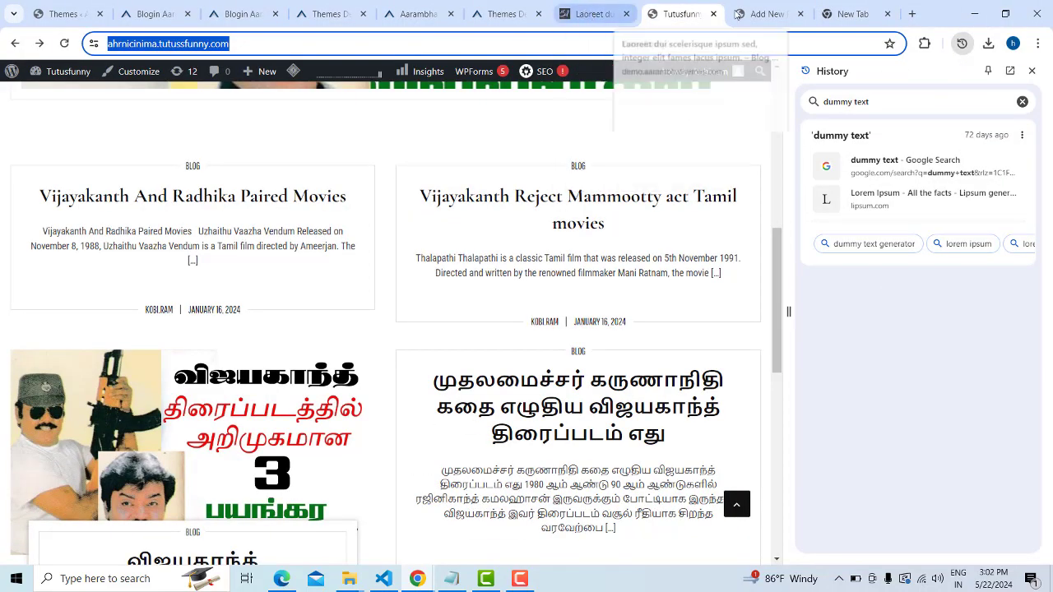
click(765, 14)
scroll(271, 345, down, 2)
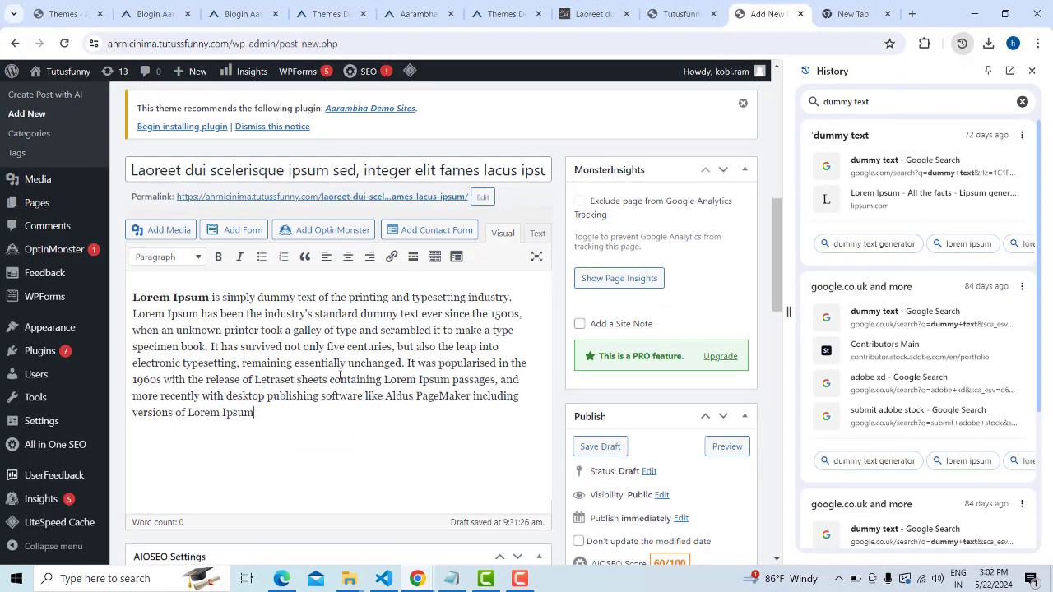
key(Return)
key(Return)
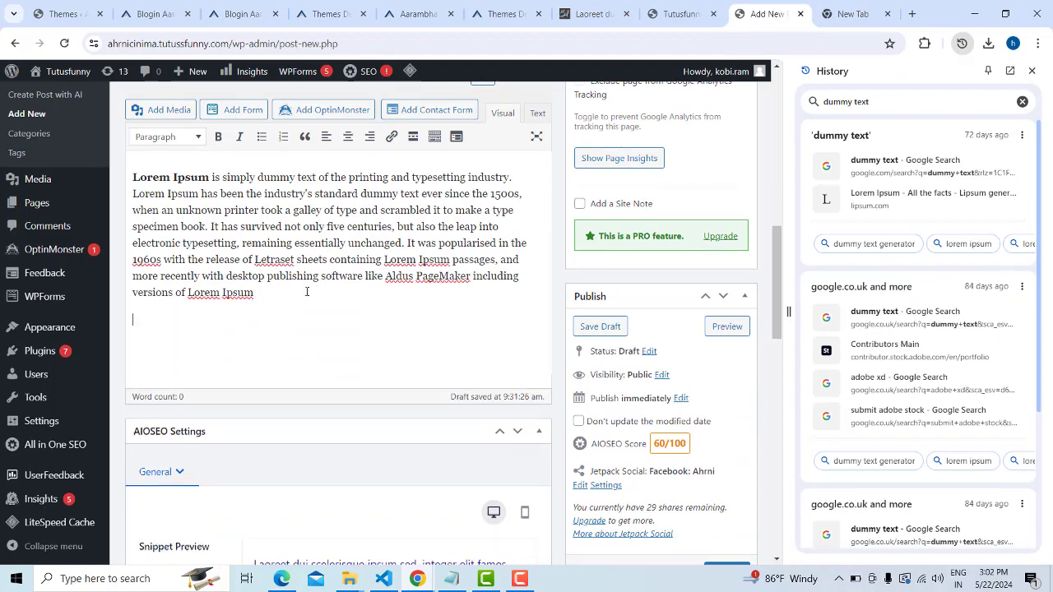
key(ctrl+v)
Close the History panel and insert an empty line above the first paragraph
scroll(540, 323, up, 3)
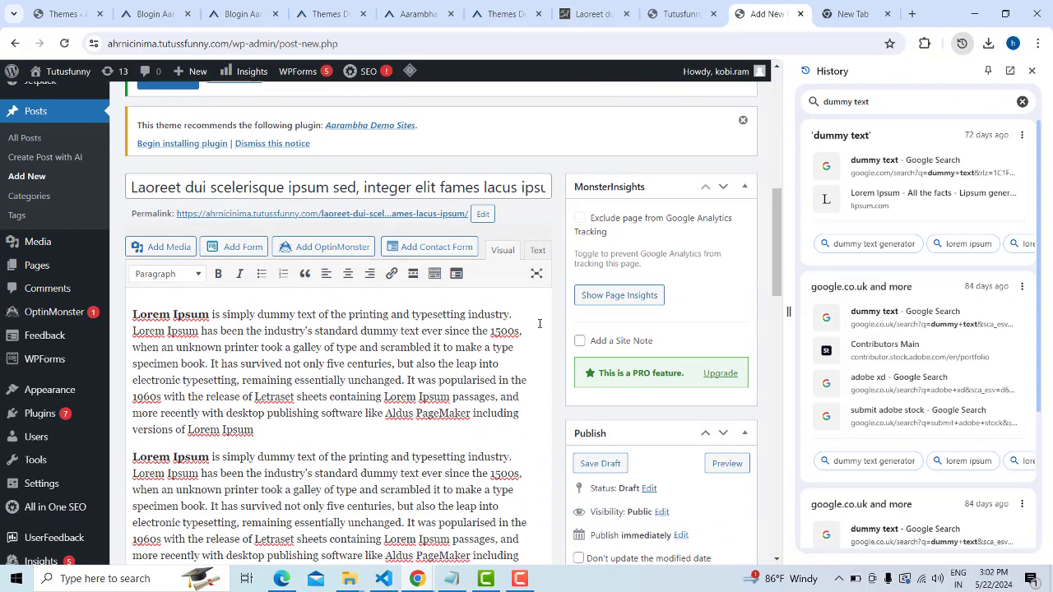
click(1032, 71)
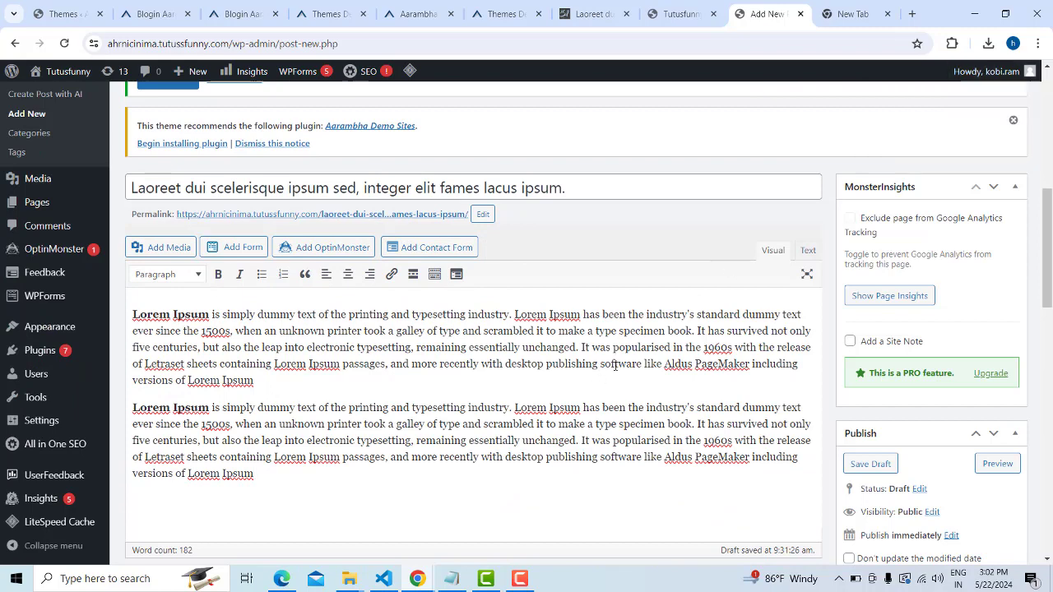
click(133, 314)
key(Return)
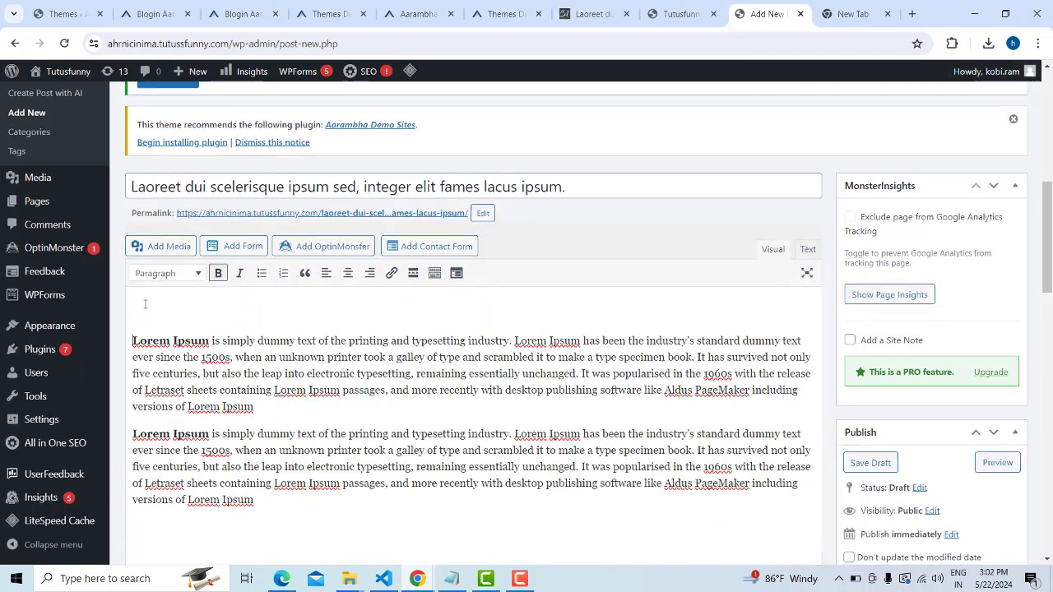
click(147, 278)
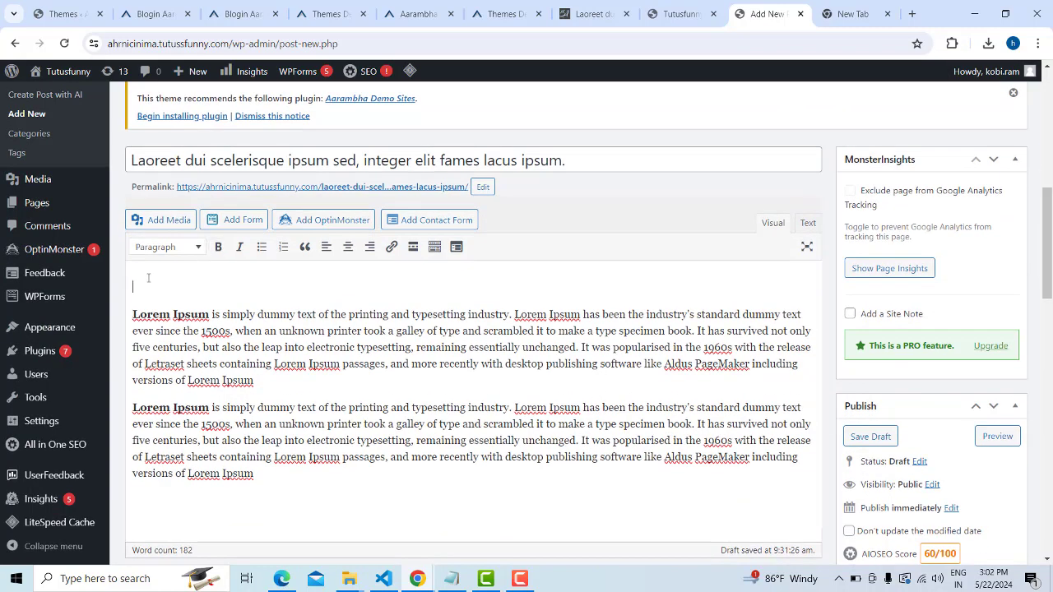
click(169, 221)
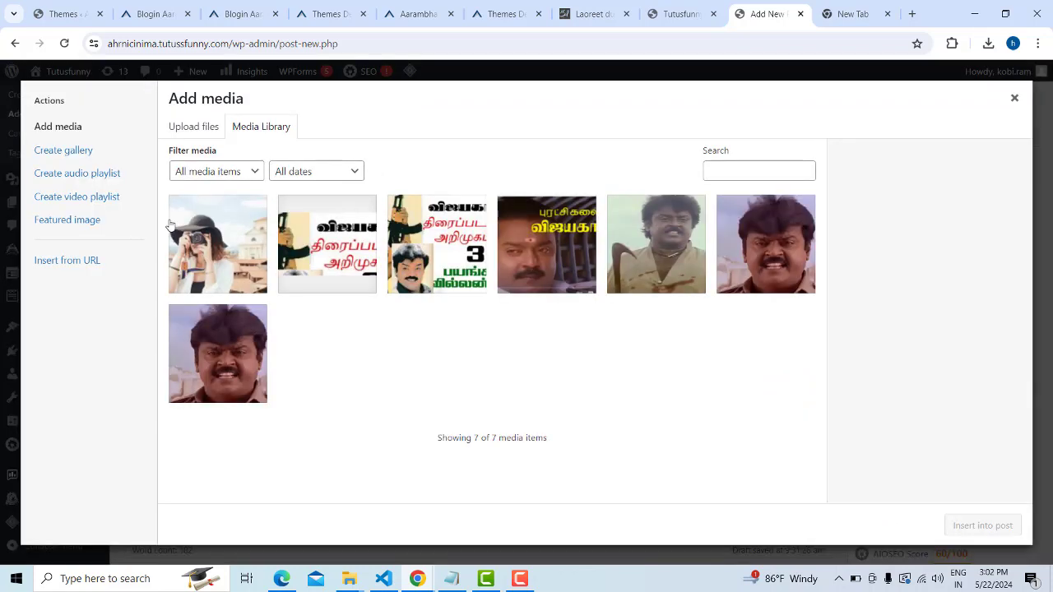
Permanently delete 1.jpg from the media library
click(250, 211)
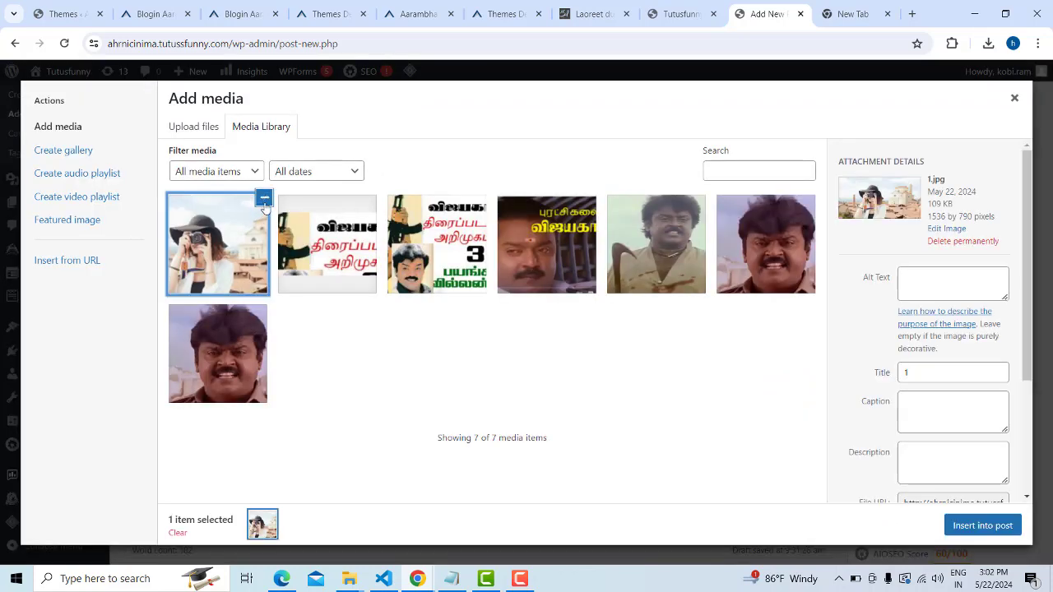
scroll(988, 423, down, 3)
scroll(989, 423, up, 3)
click(963, 241)
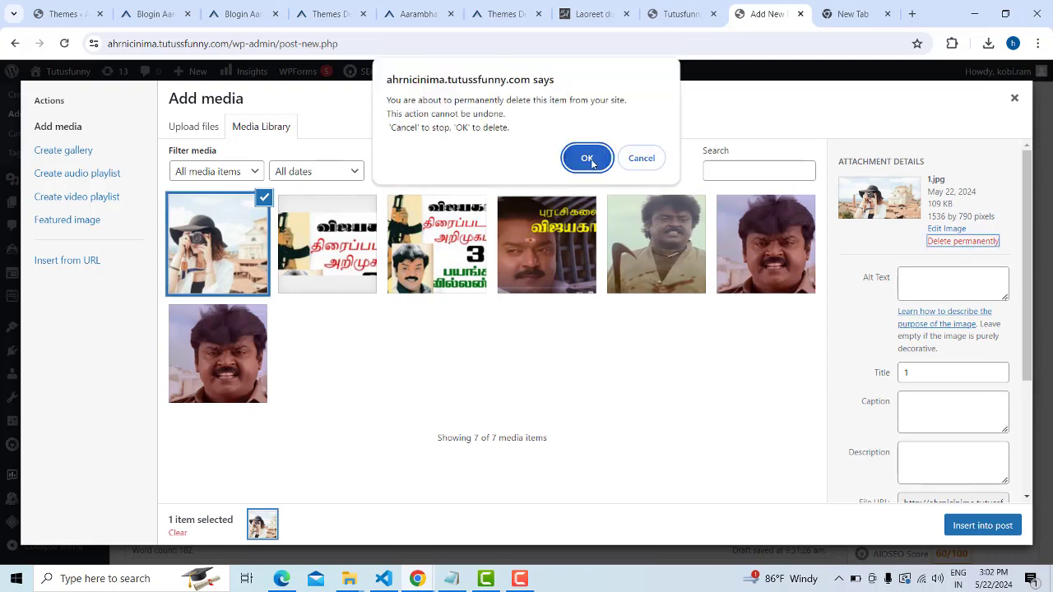
click(586, 158)
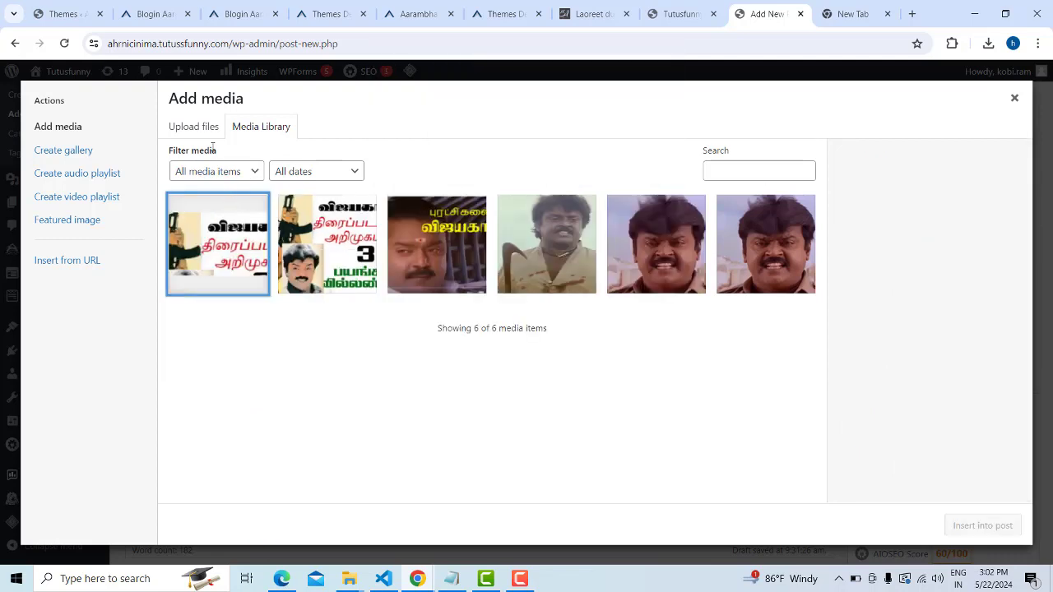
Upload three new image files, 1 to 3, to the media library
click(200, 128)
click(593, 329)
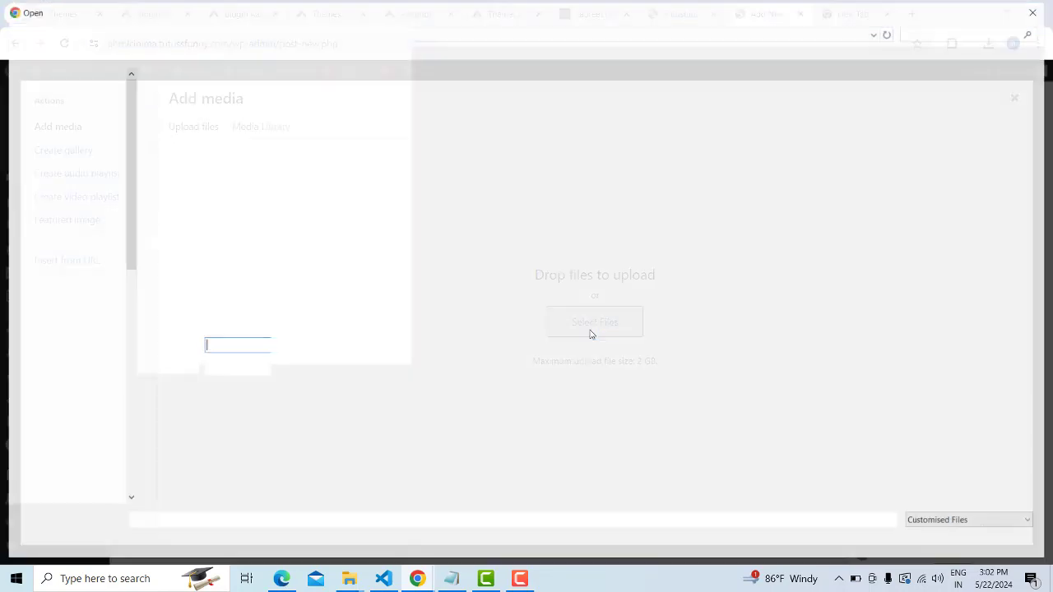
click(182, 123)
drag(407, 182, 212, 115)
click(938, 542)
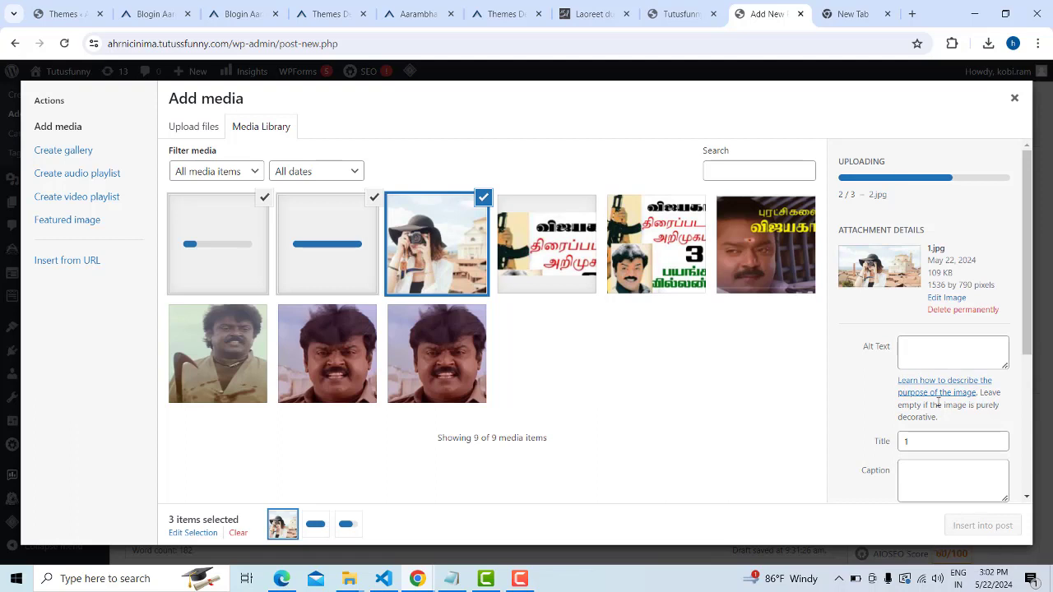
Give the first photo alt text 'photography' and insert all three photos into the post
click(943, 349)
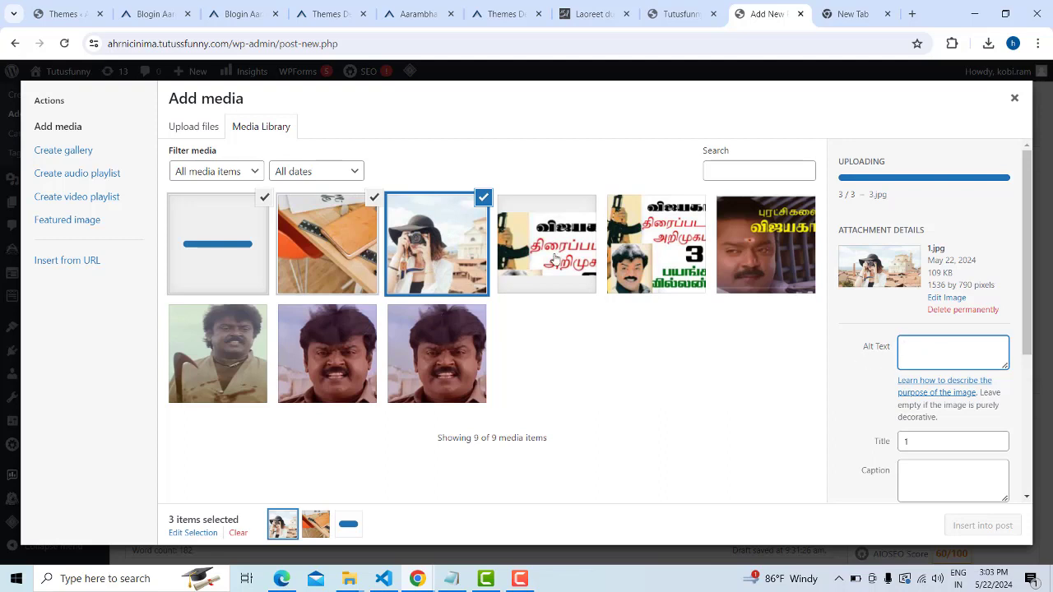
scroll(836, 348, down, 1)
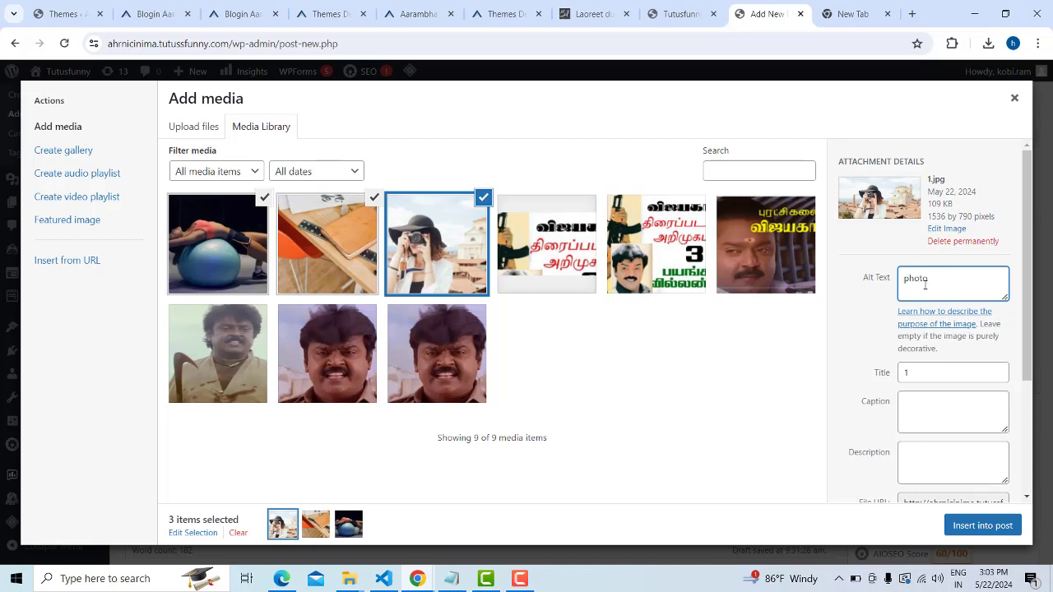
text(aphy)
scroll(1015, 432, down, 2)
click(982, 526)
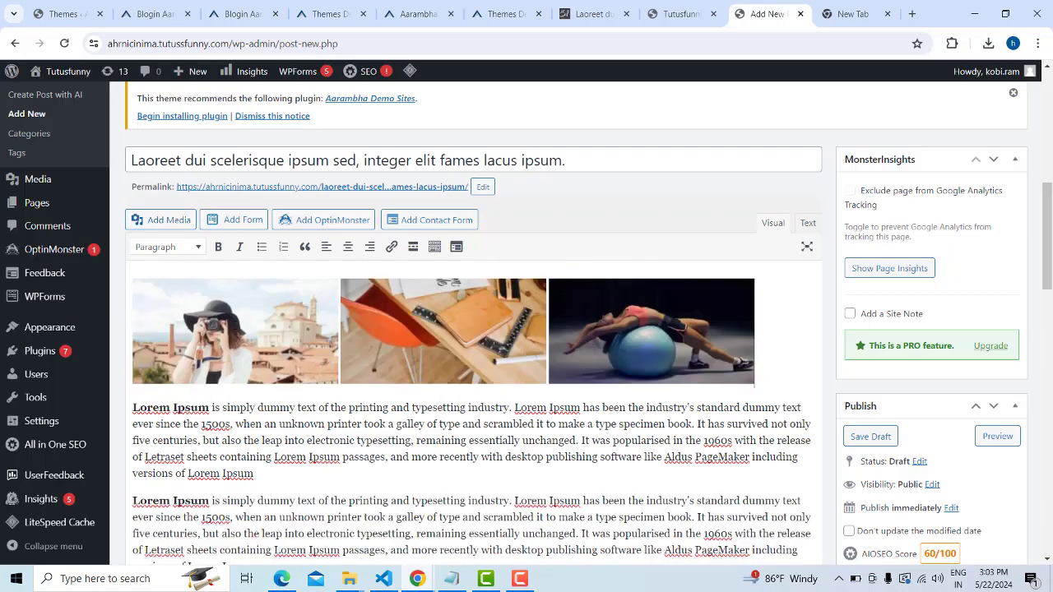
click(436, 321)
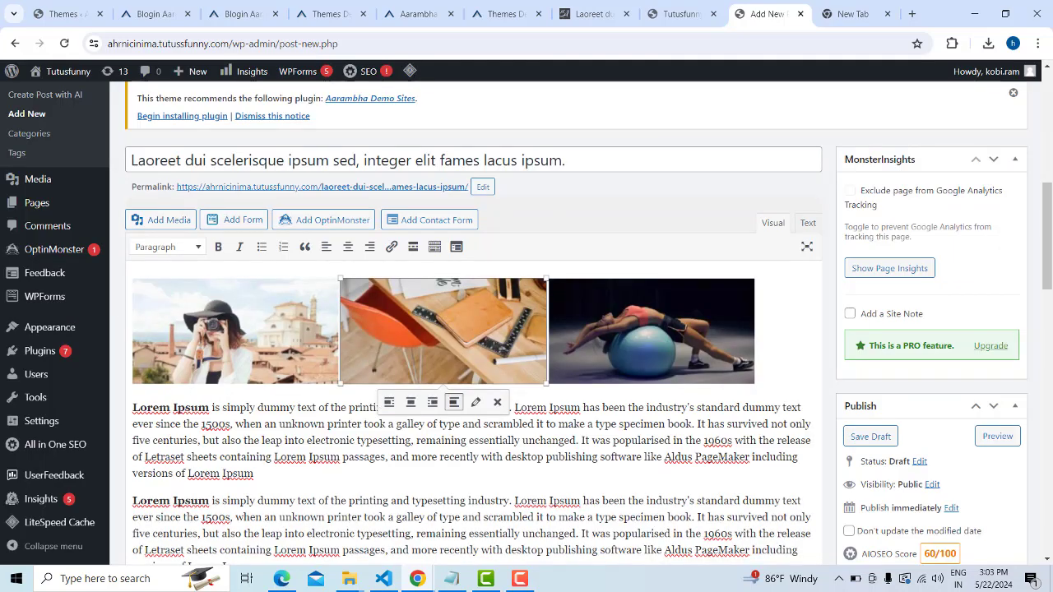
Delete the inserted photos and re-insert only the woman-with-camera photo
key(Delete)
key(Delete)
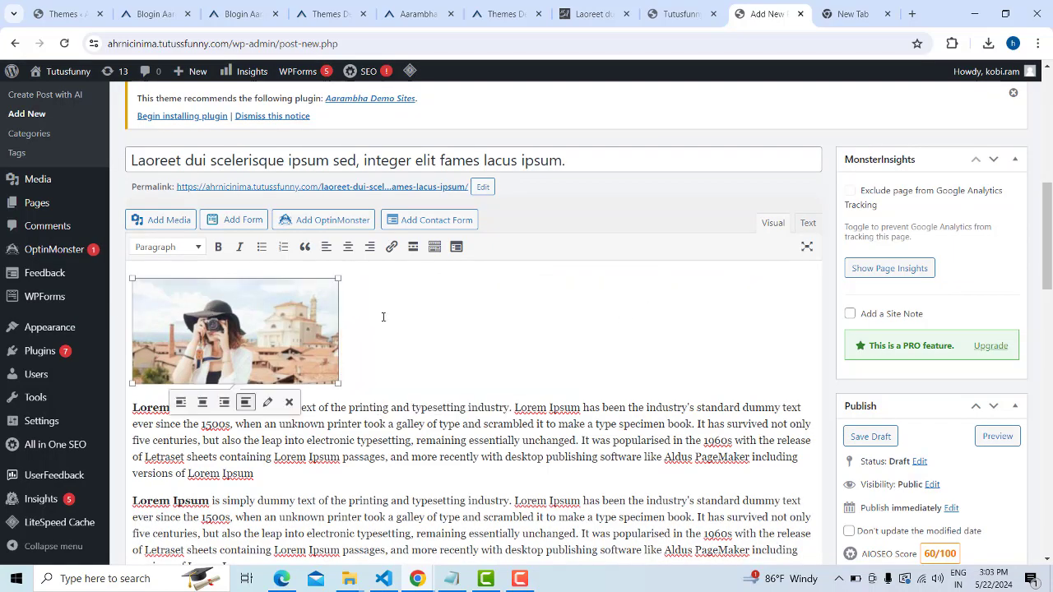
key(Delete)
click(169, 220)
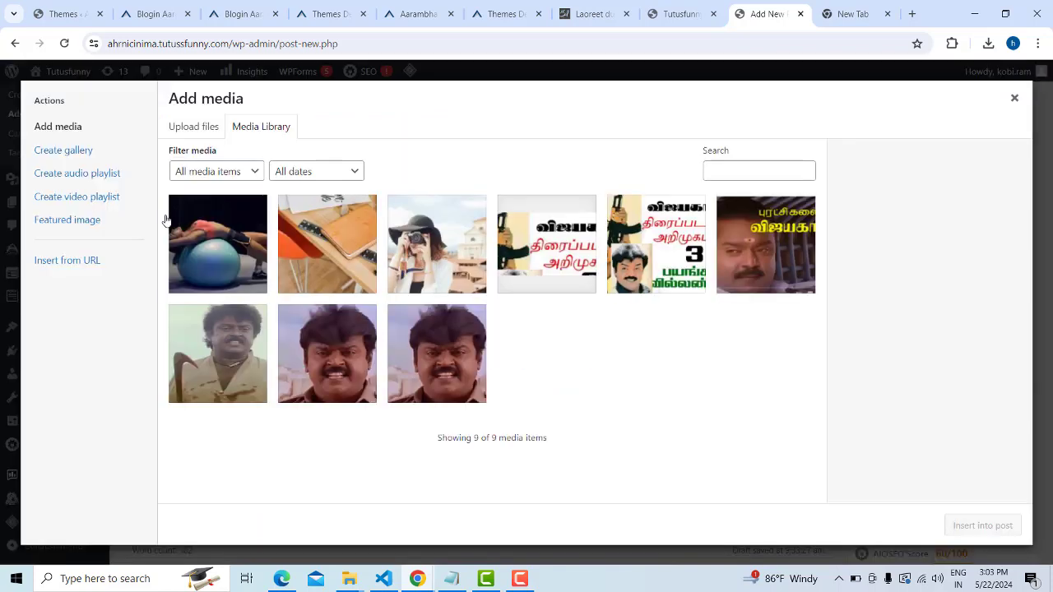
click(436, 243)
click(965, 533)
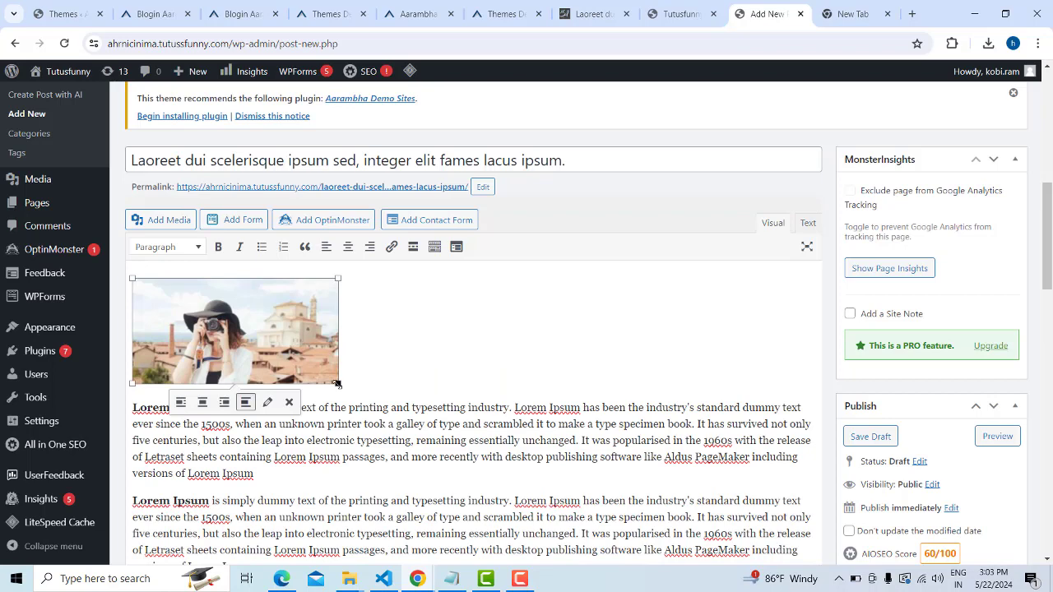
Enlarge the camera photo to about 438 × 225
drag(337, 384, 436, 411)
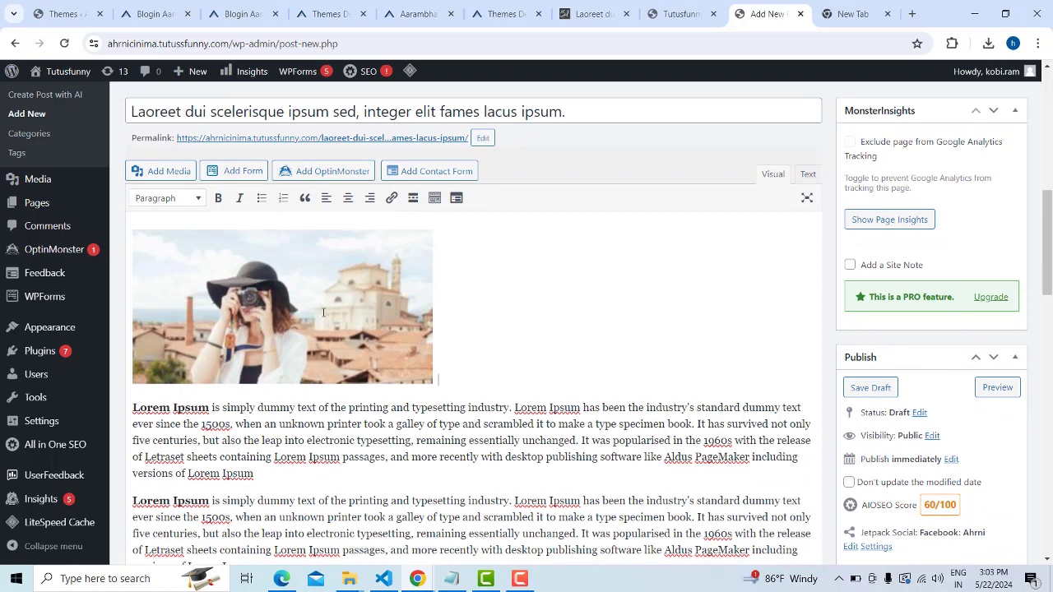
click(365, 284)
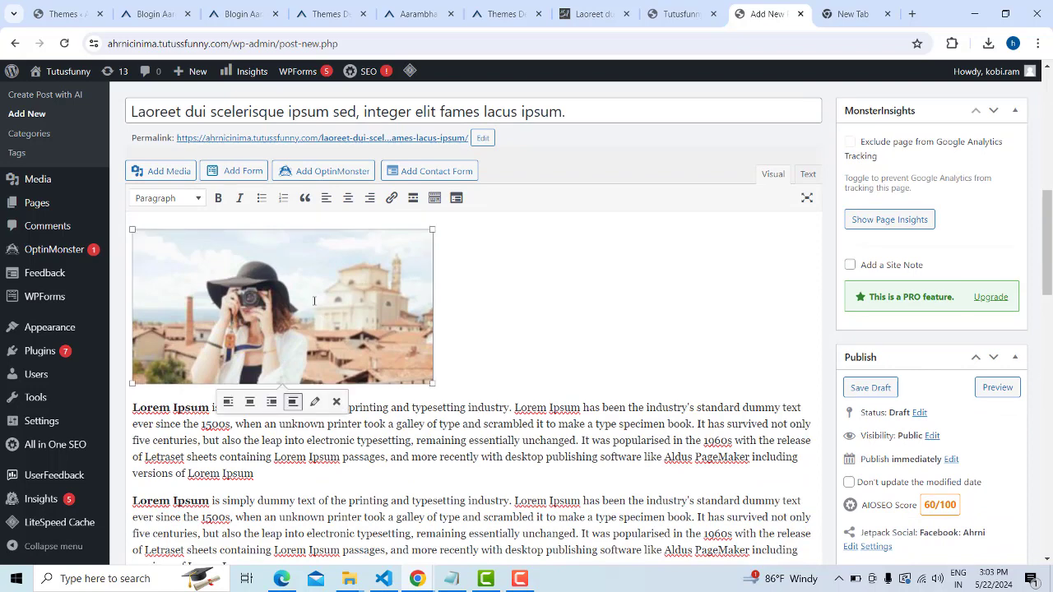
scroll(313, 301, down, 2)
click(260, 336)
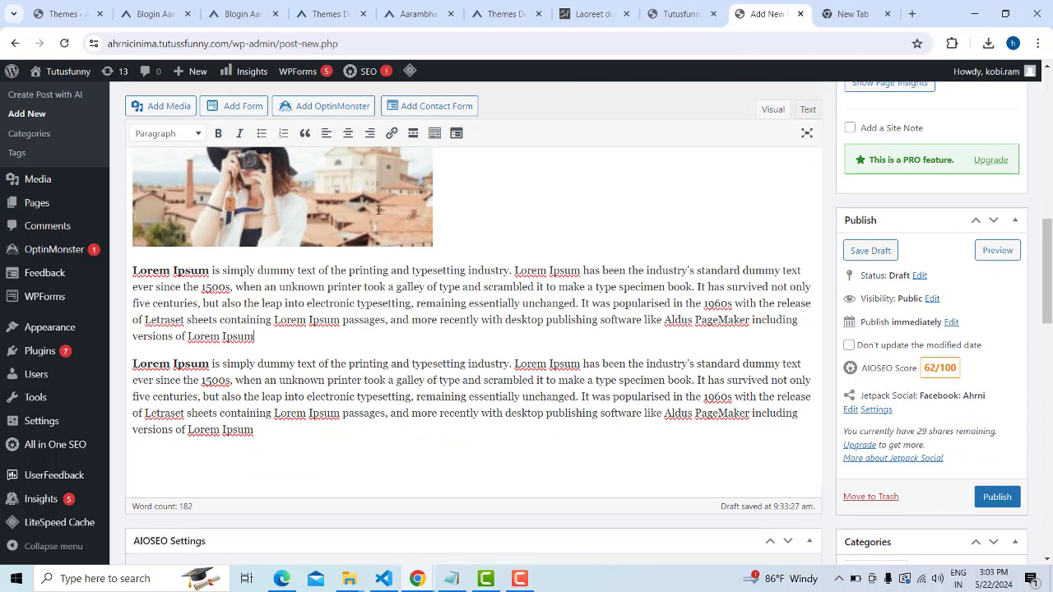
Insert a read-more break after the first paragraph and add a blank line above the second
click(413, 133)
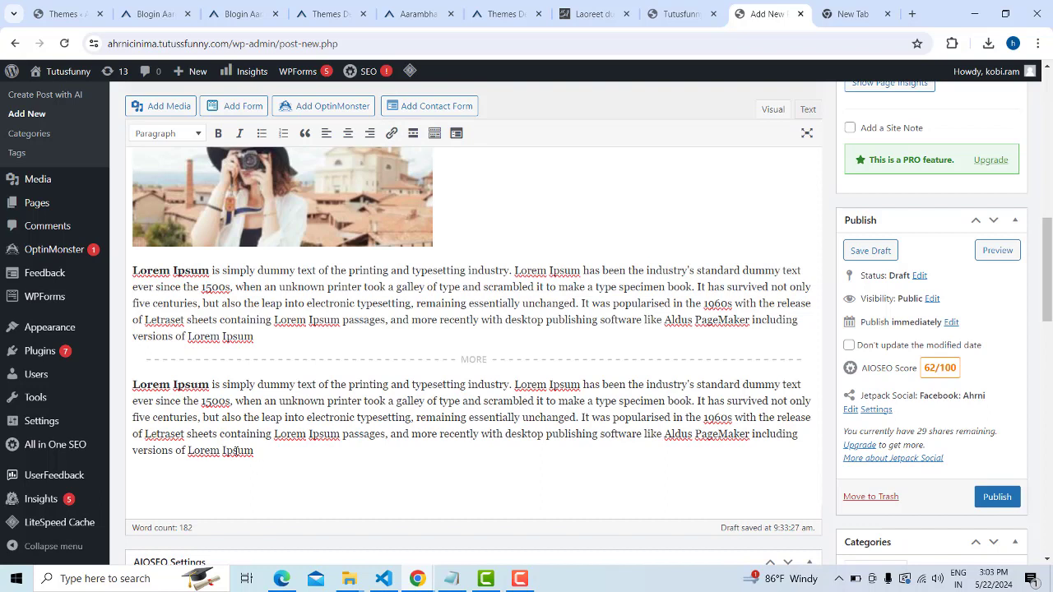
click(134, 380)
key(Return)
click(159, 388)
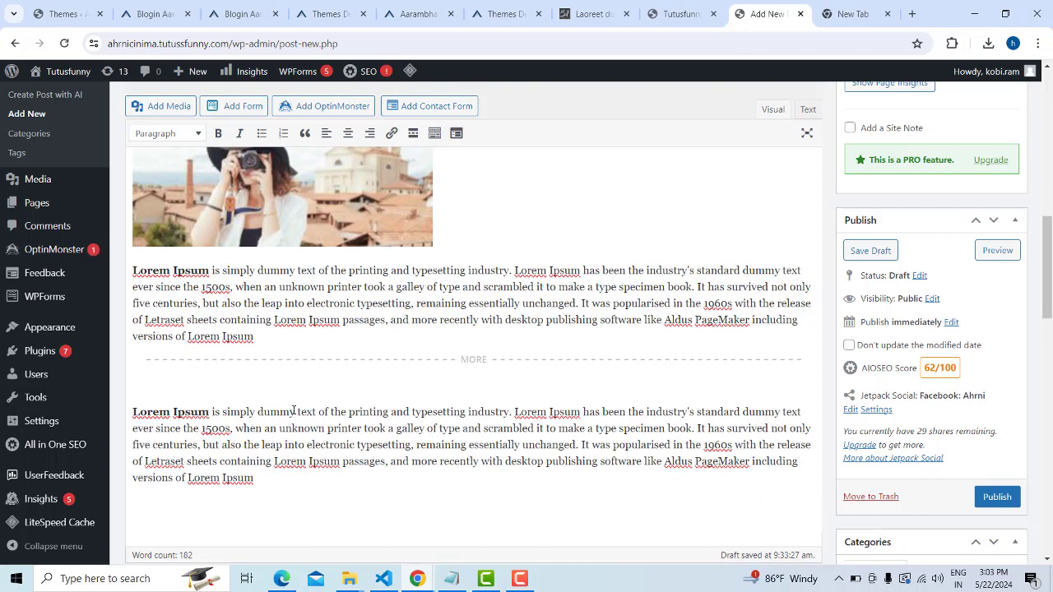
Copy 'simply dummy' onto the new blank line and make it bold
drag(295, 412, 151, 349)
key(ctrl+c)
click(134, 381)
key(ctrl+v)
click(218, 134)
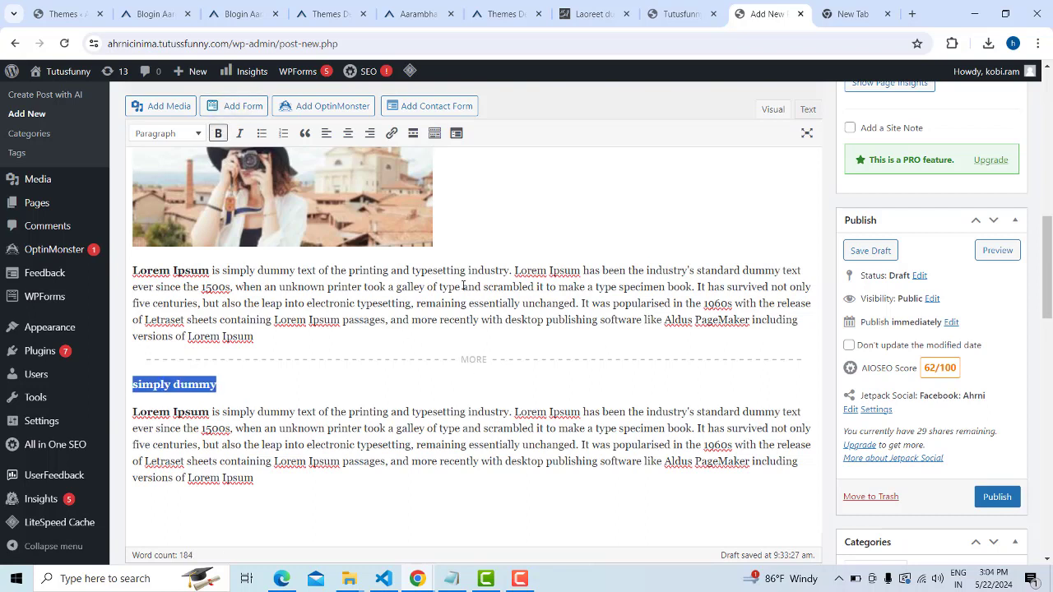
click(414, 324)
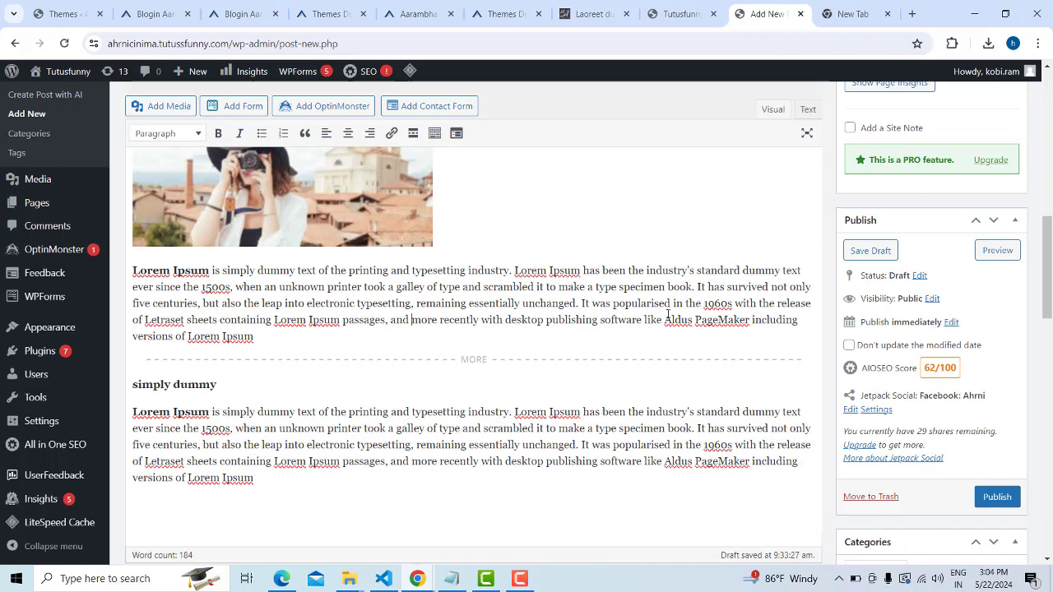
scroll(356, 300, up, 2)
Choose the woman-with-camera photo 1.jpg from the Media Library as the featured image
scroll(356, 300, down, 15)
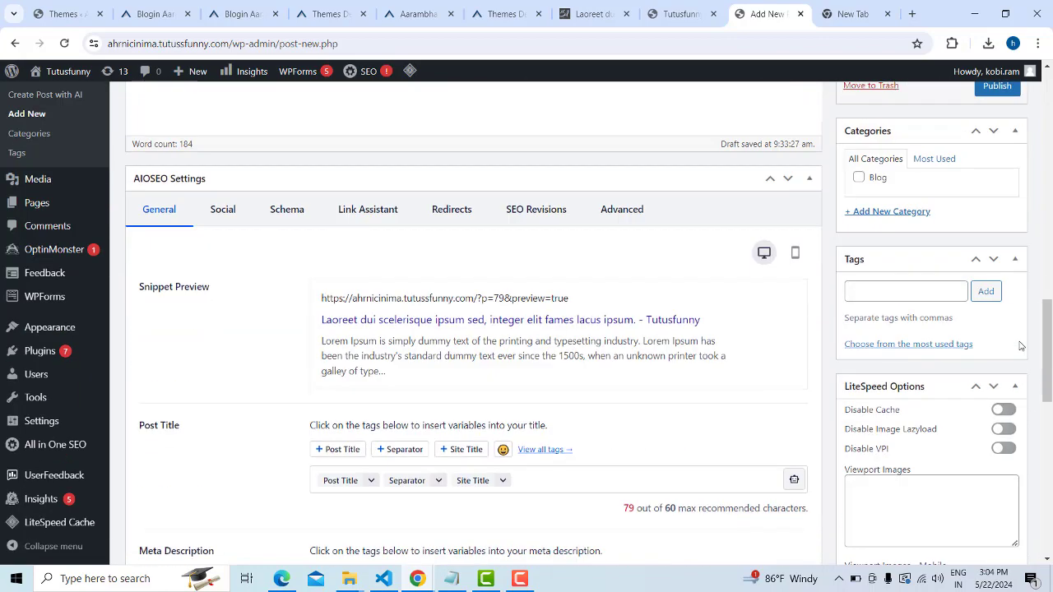
scroll(1011, 342, down, 2)
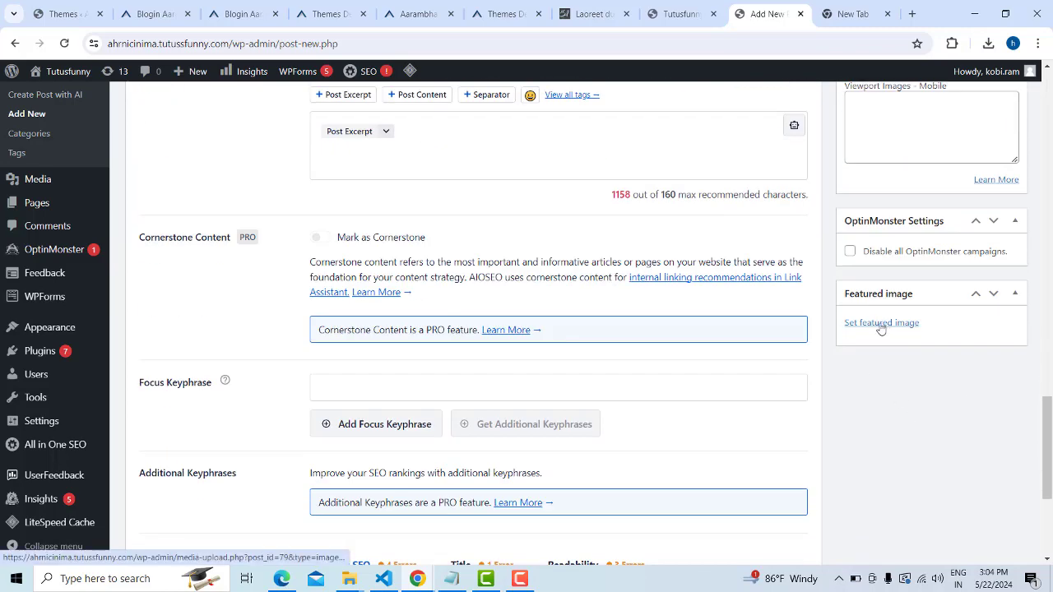
click(881, 327)
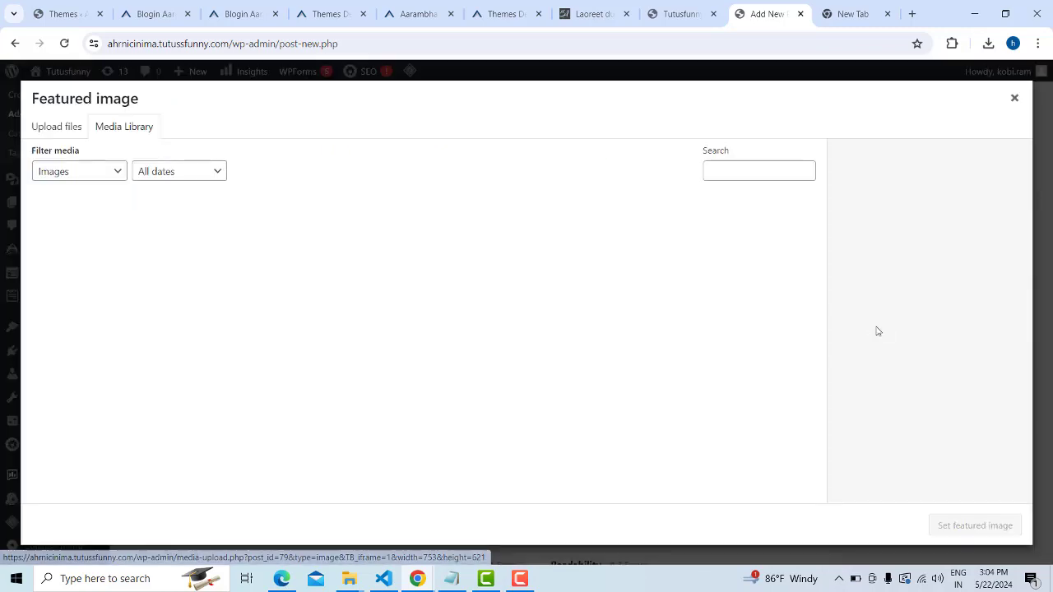
click(279, 260)
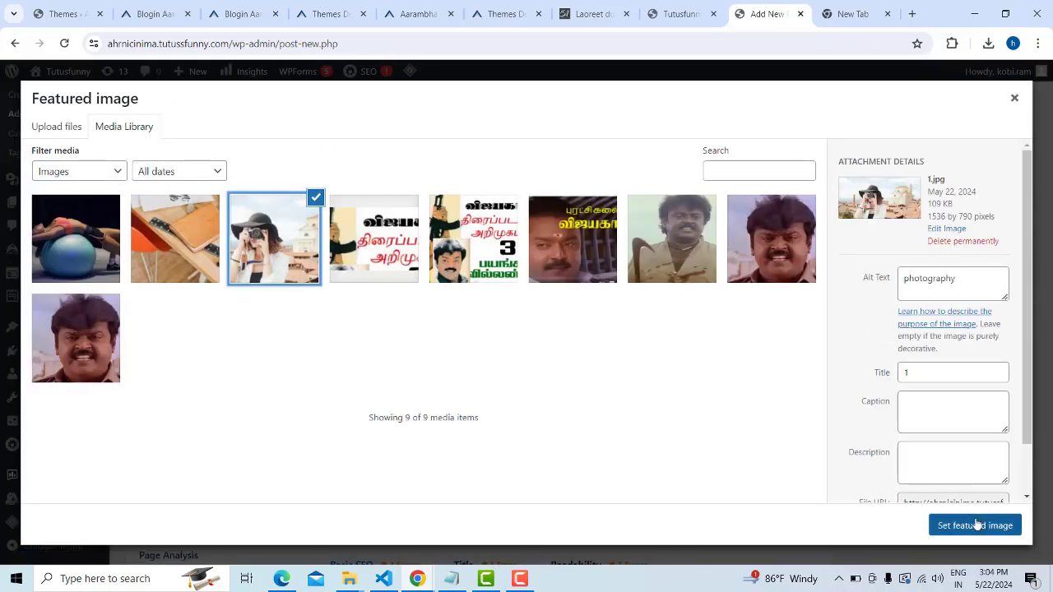
click(974, 524)
scroll(950, 418, up, 6)
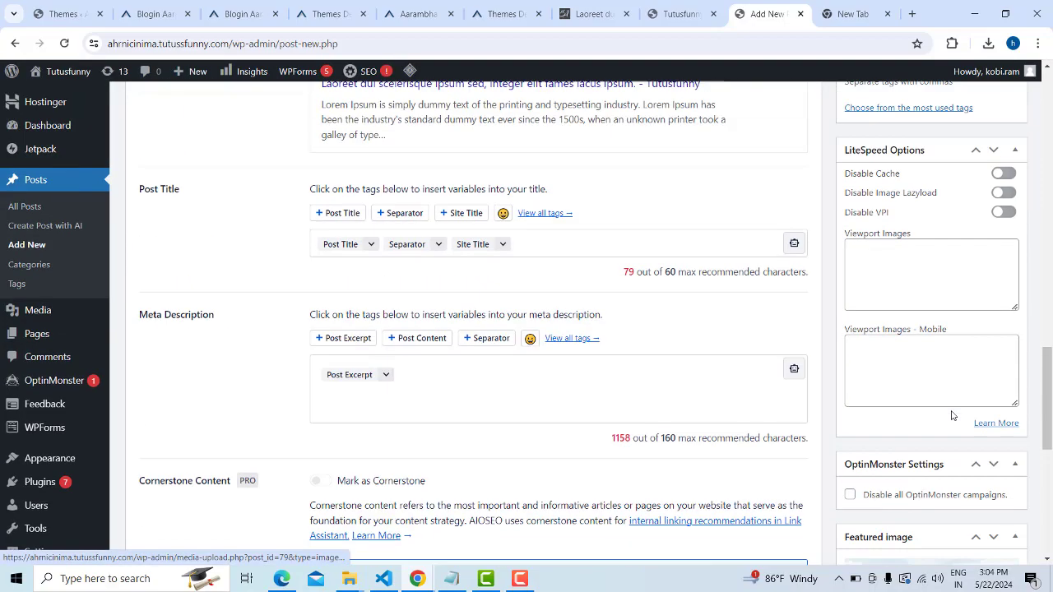
scroll(952, 419, up, 2)
scroll(952, 420, down, 2)
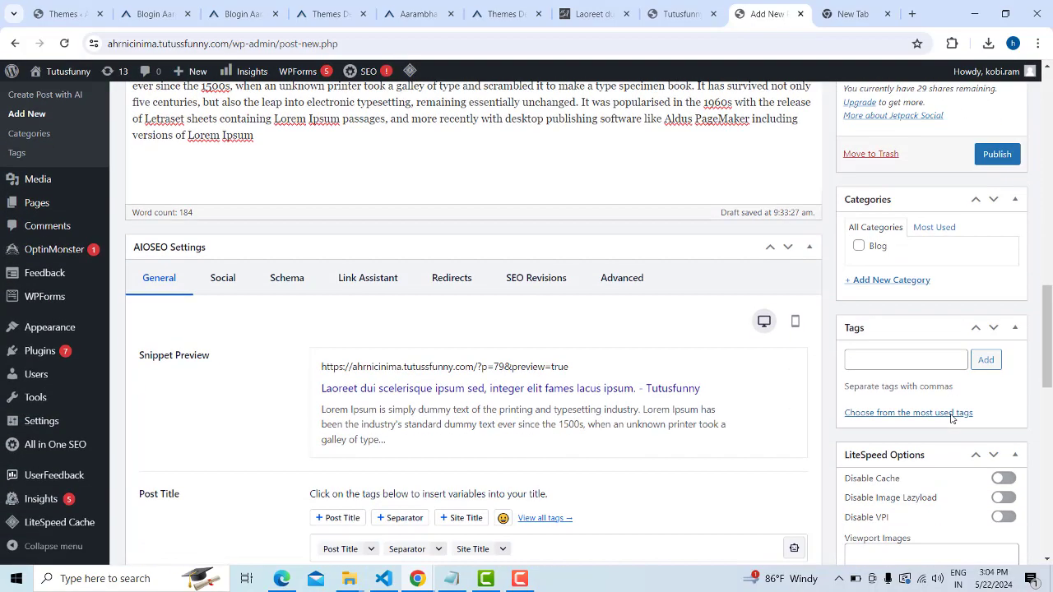
Publish the post and reload the live Tutusfunny site to find it
click(996, 155)
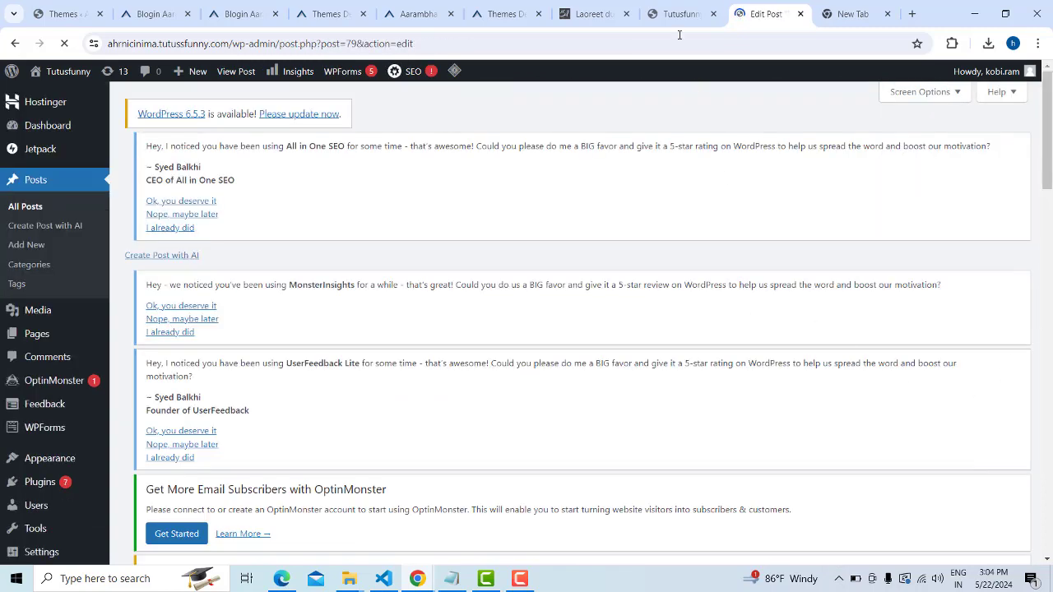
click(679, 14)
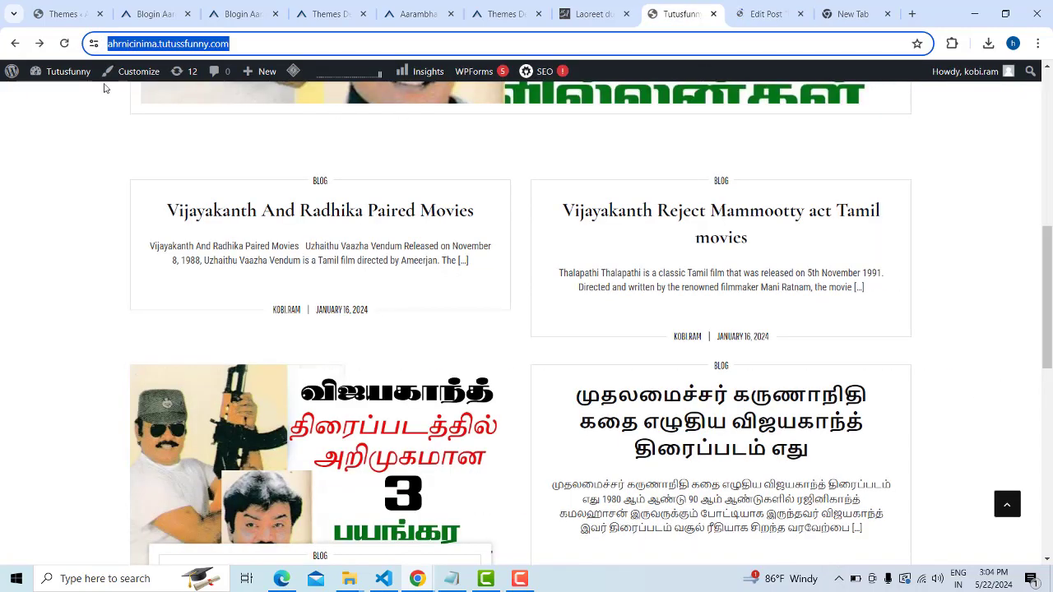
key(Return)
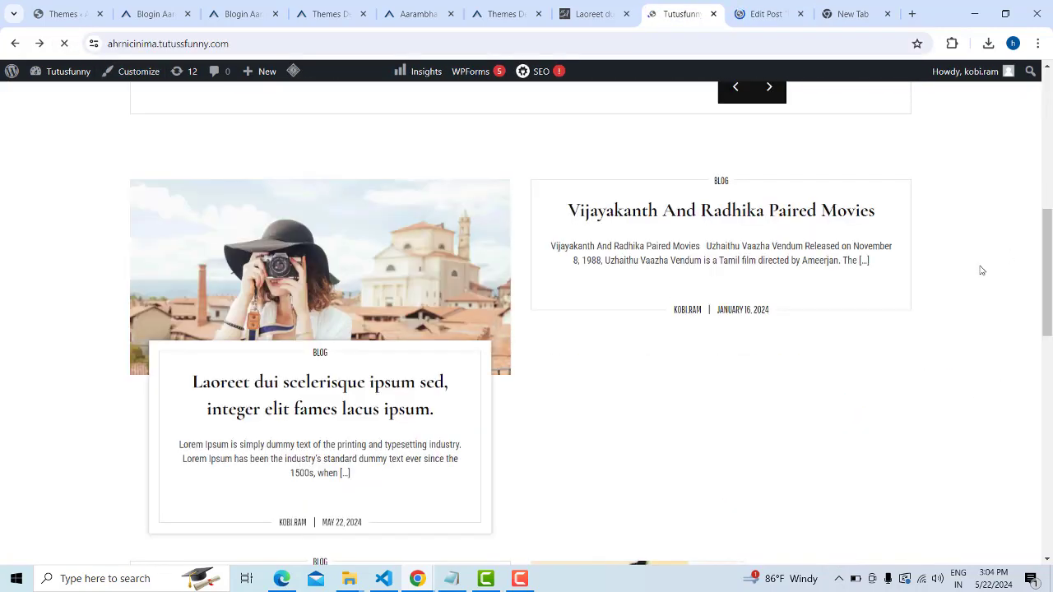
scroll(979, 272, up, 10)
scroll(950, 268, down, 3)
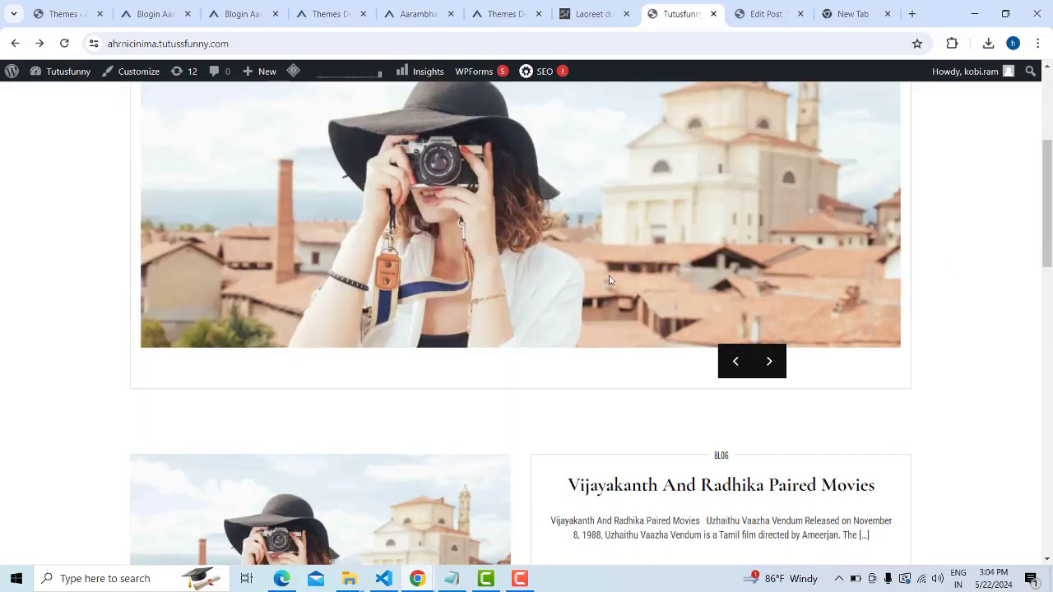
scroll(469, 279, up, 2)
scroll(674, 280, up, 2)
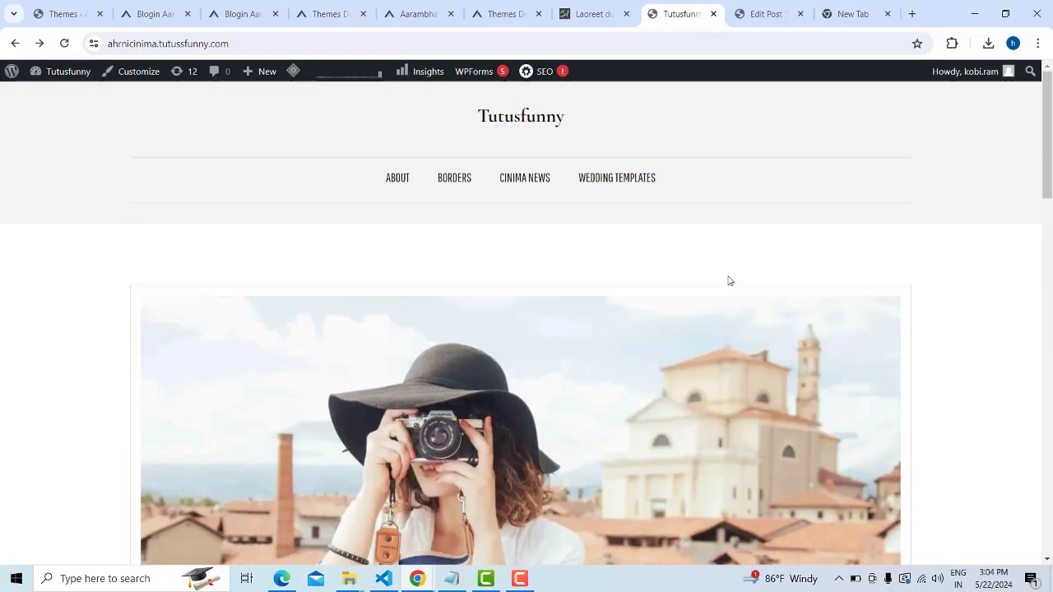
scroll(579, 347, down, 6)
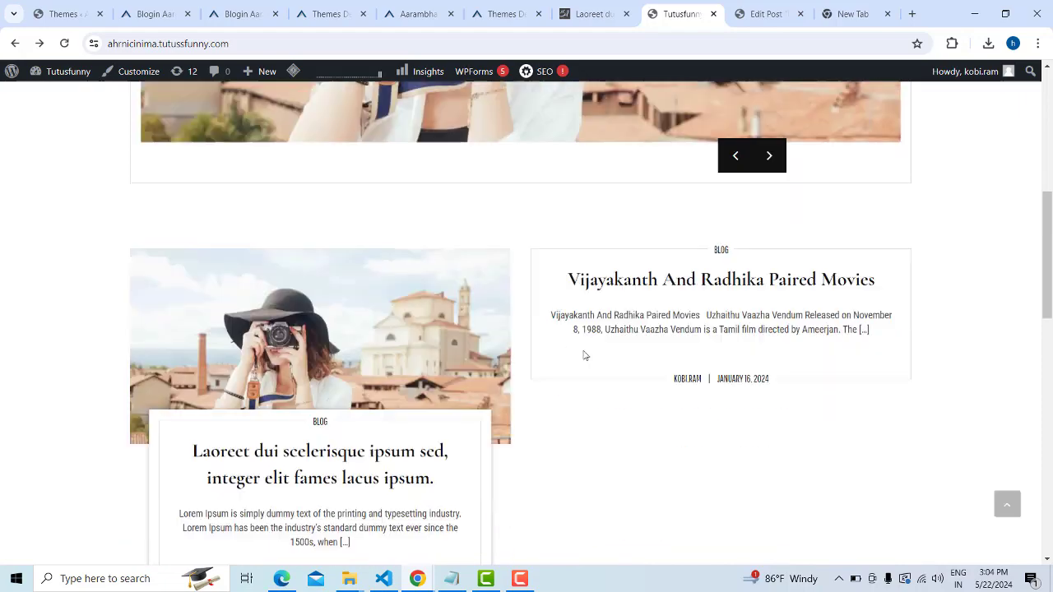
scroll(411, 346, down, 1)
scroll(417, 360, down, 1)
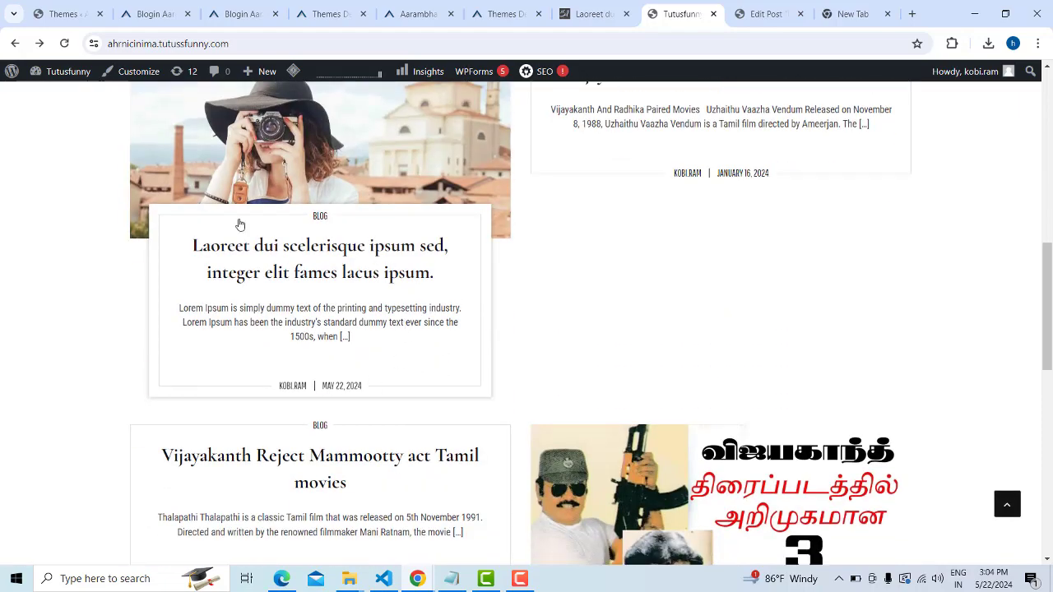
scroll(423, 270, up, 2)
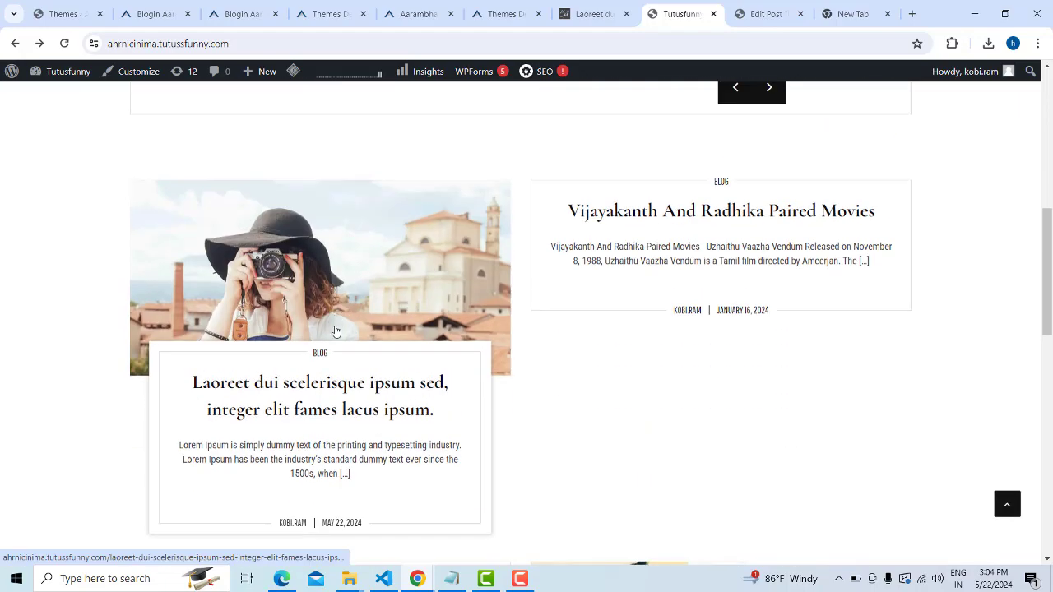
Open the new Laoreet post and view its camera featured image and text
click(337, 312)
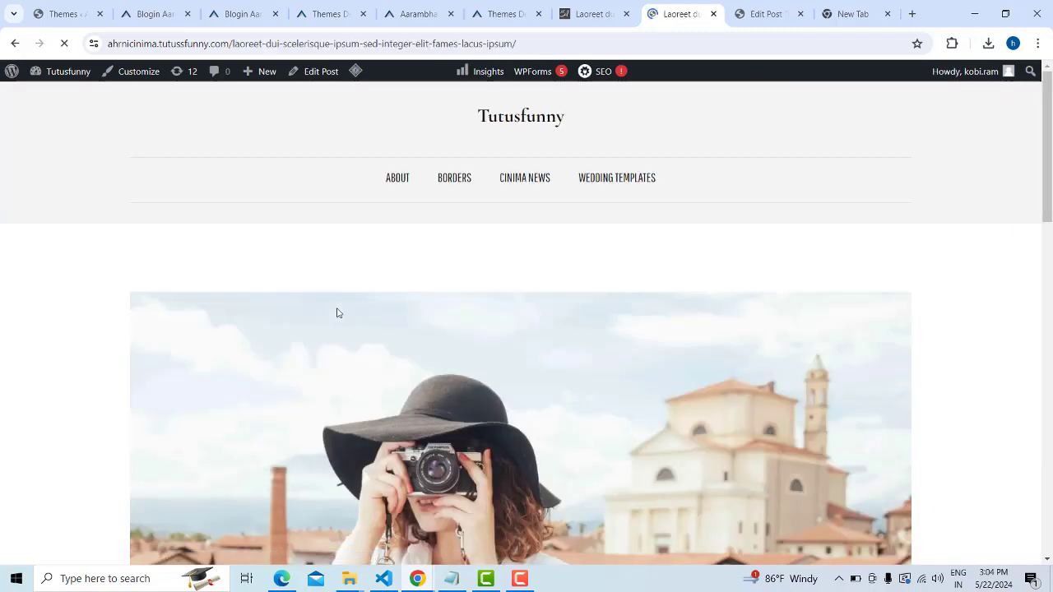
scroll(336, 311, down, 8)
scroll(425, 202, down, 1)
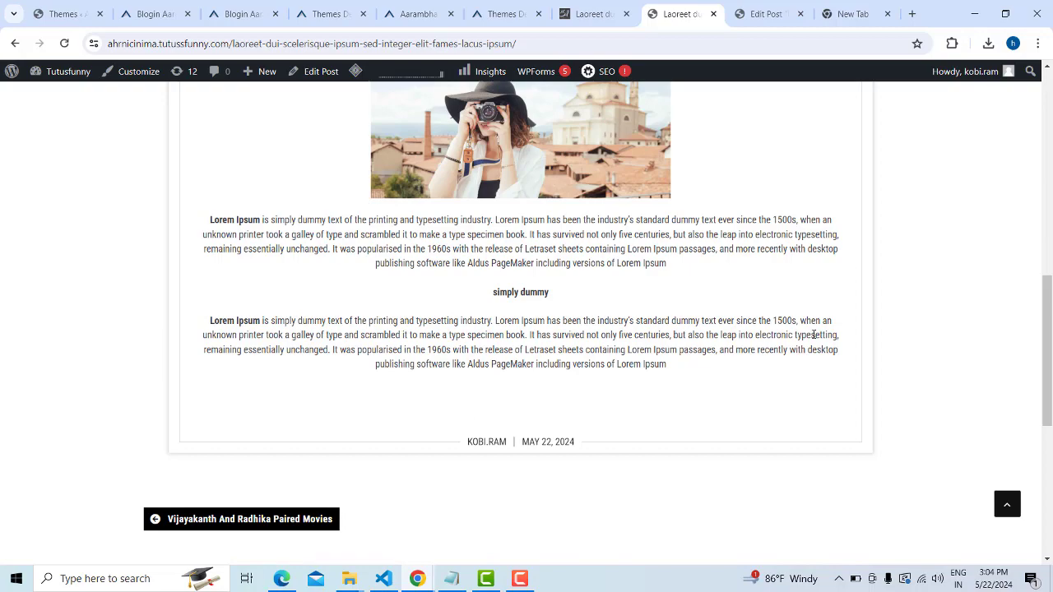
scroll(814, 335, down, 5)
scroll(813, 335, up, 8)
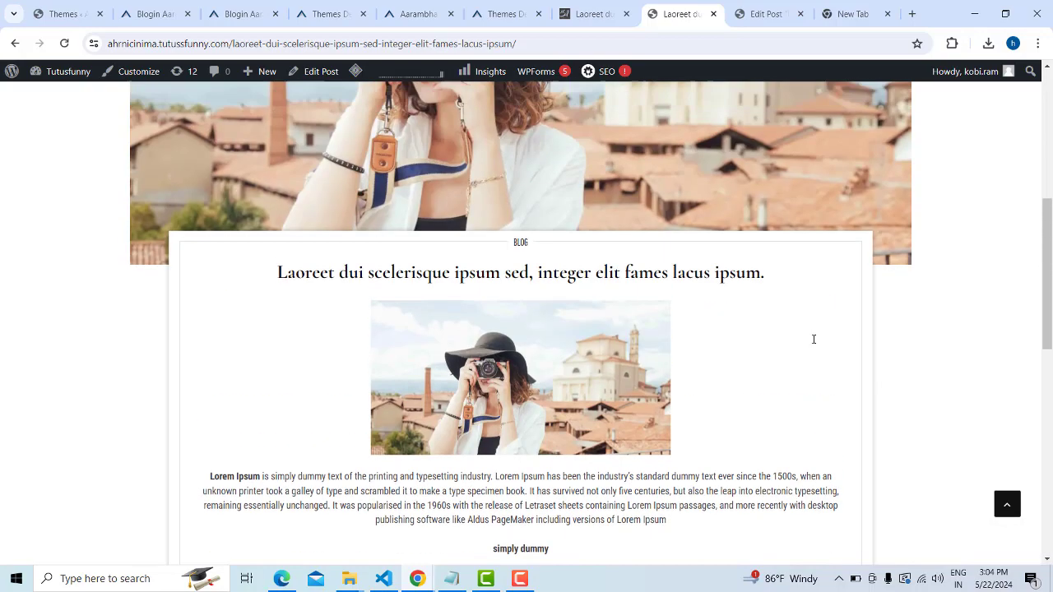
scroll(814, 339, up, 5)
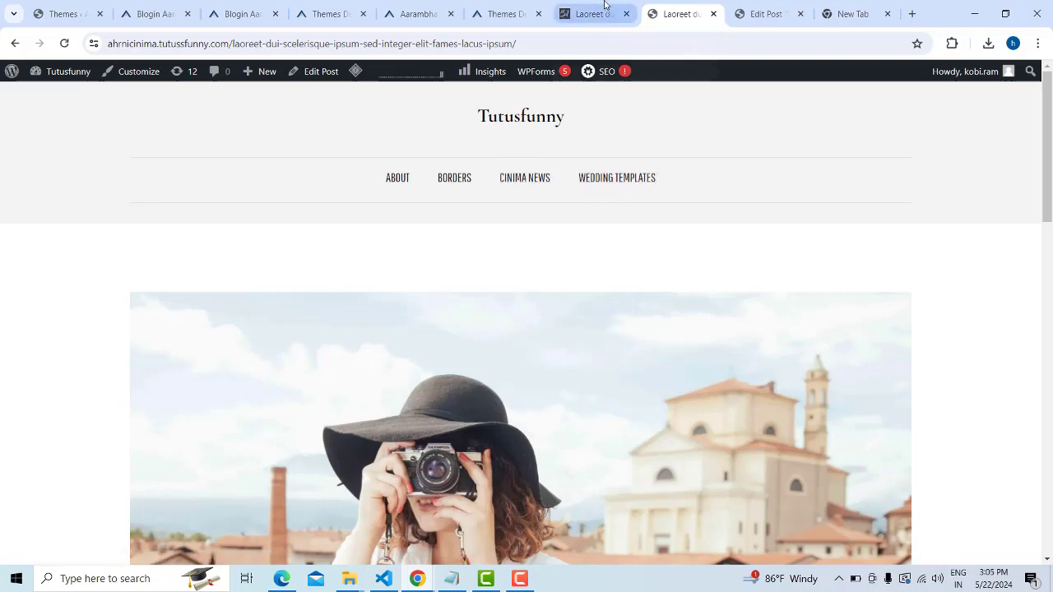
Return from the site tabs to the Laoreet post's edit screen
click(506, 8)
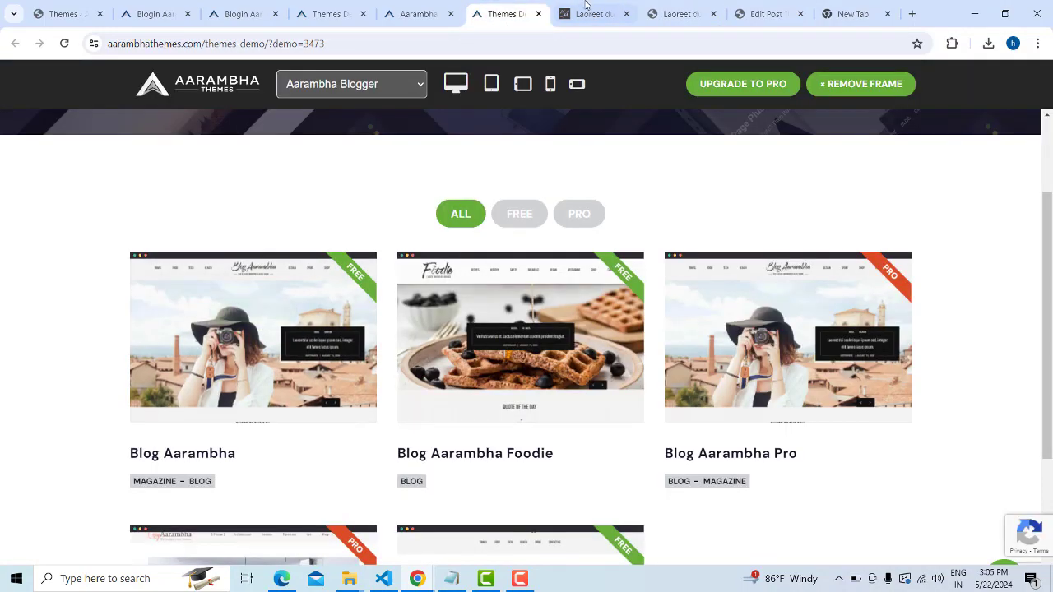
click(592, 10)
click(679, 10)
click(764, 8)
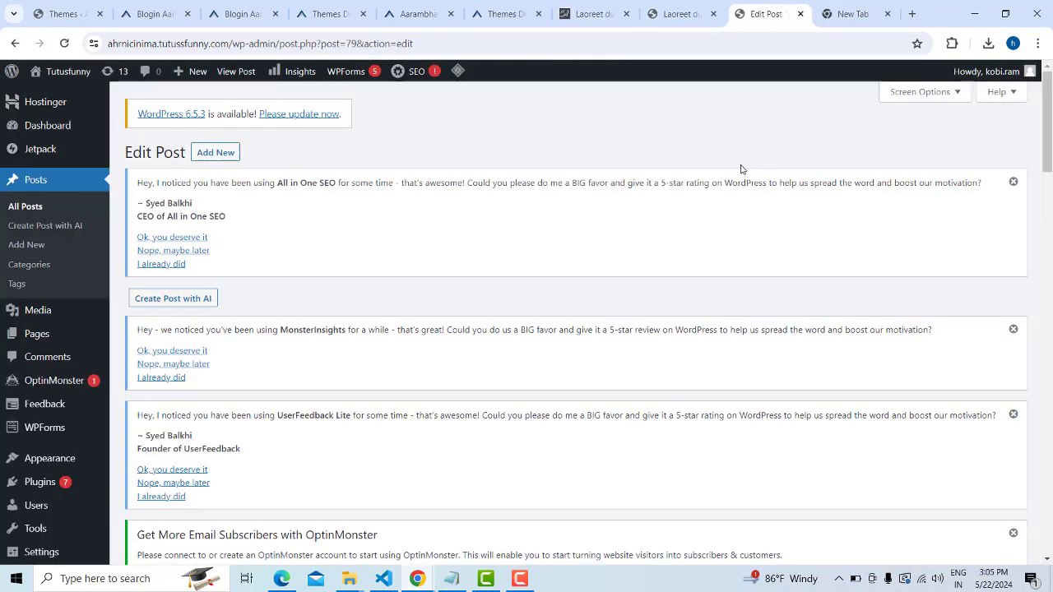
scroll(406, 291, down, 10)
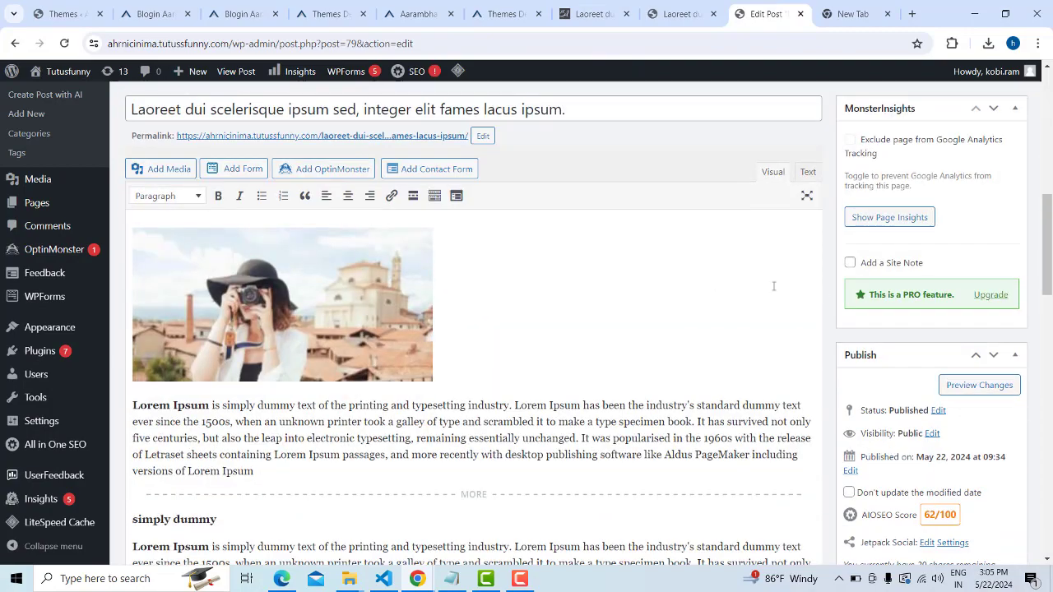
scroll(843, 302, down, 4)
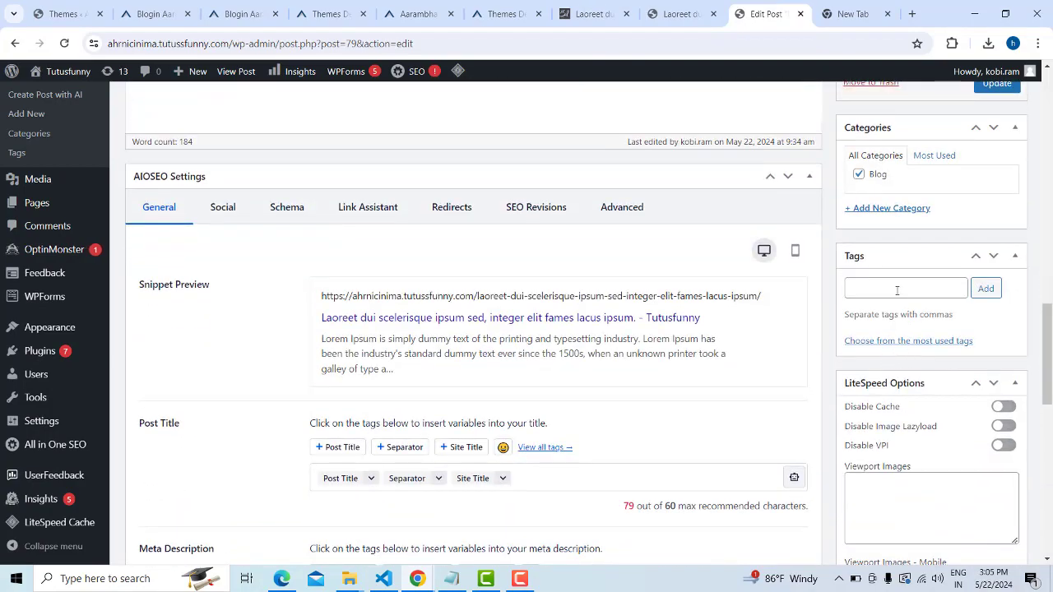
Add a new top-level category 'wedding' and tick it for the post
click(879, 210)
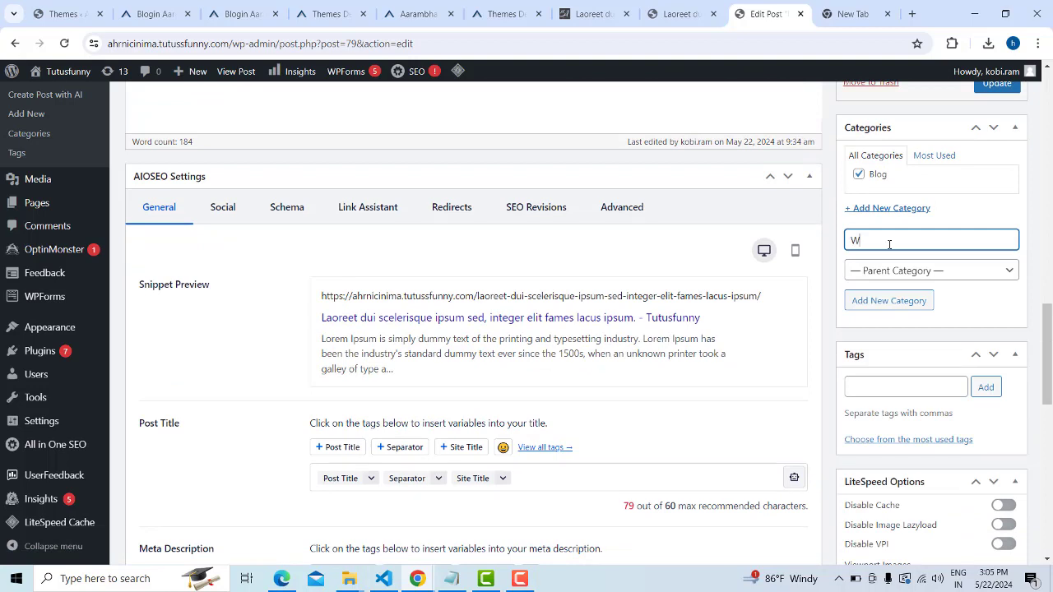
click(996, 272)
click(1028, 237)
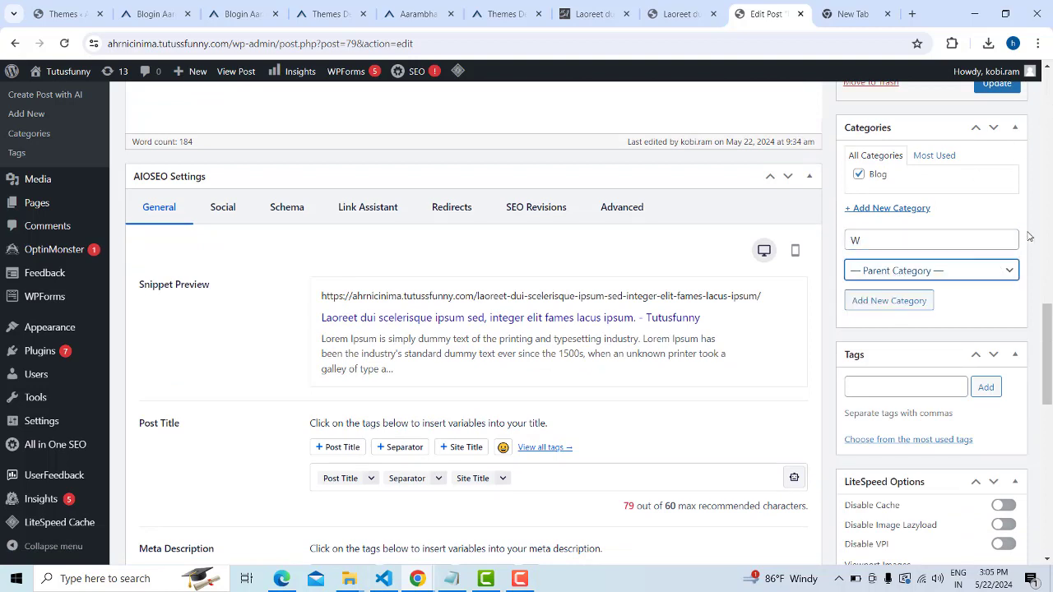
click(926, 233)
key(ctrl+a)
text(w)
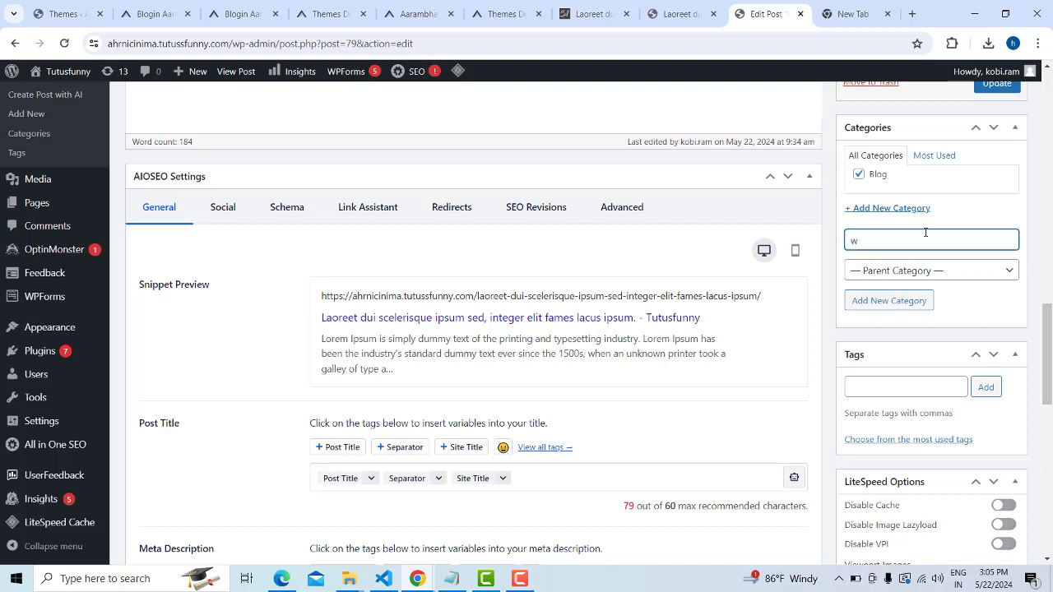
text(edding)
scroll(987, 311, up, 2)
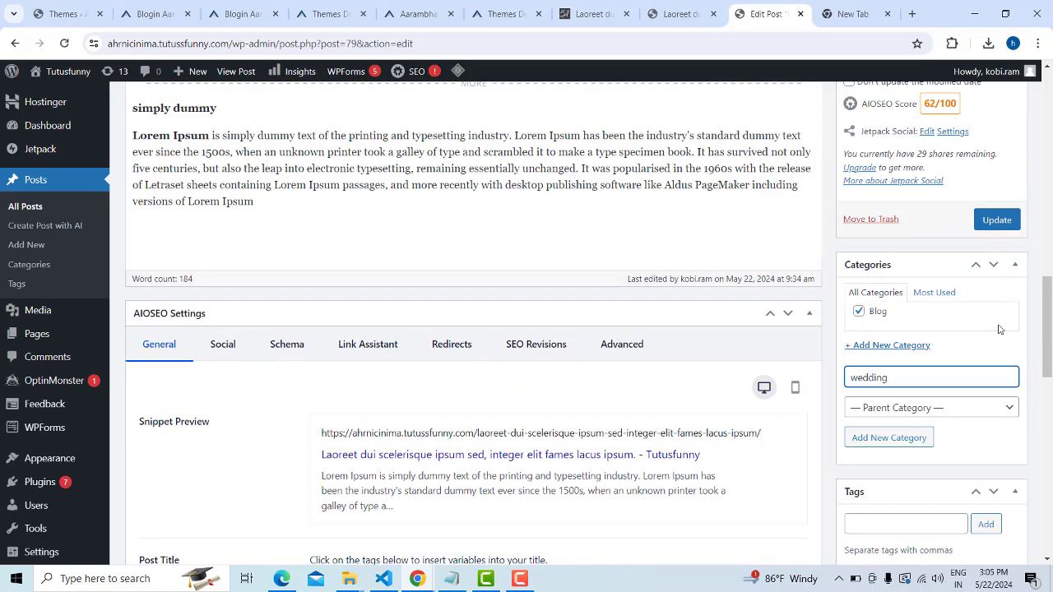
click(896, 442)
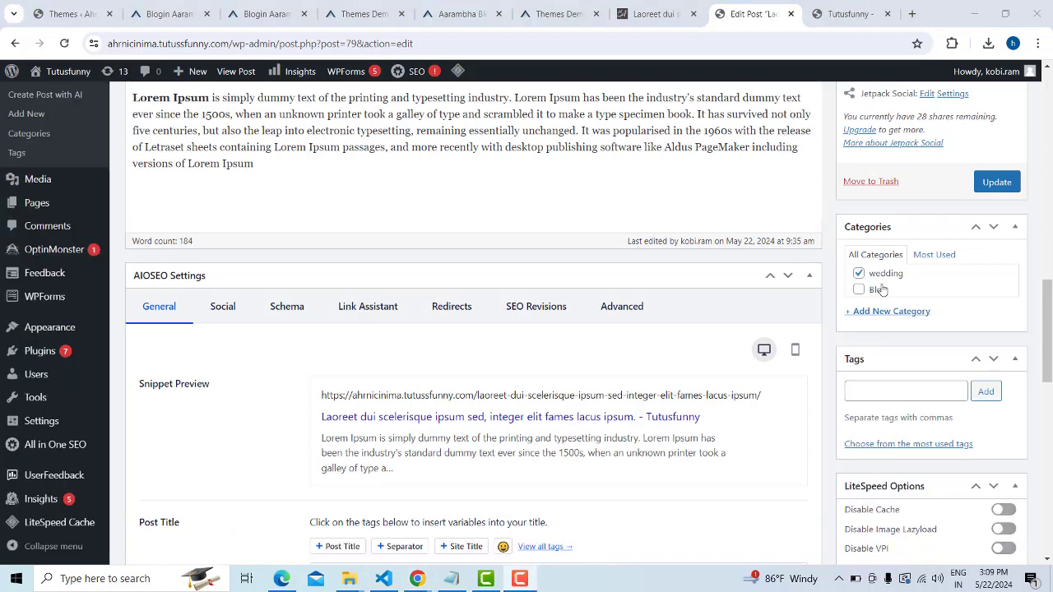
click(907, 387)
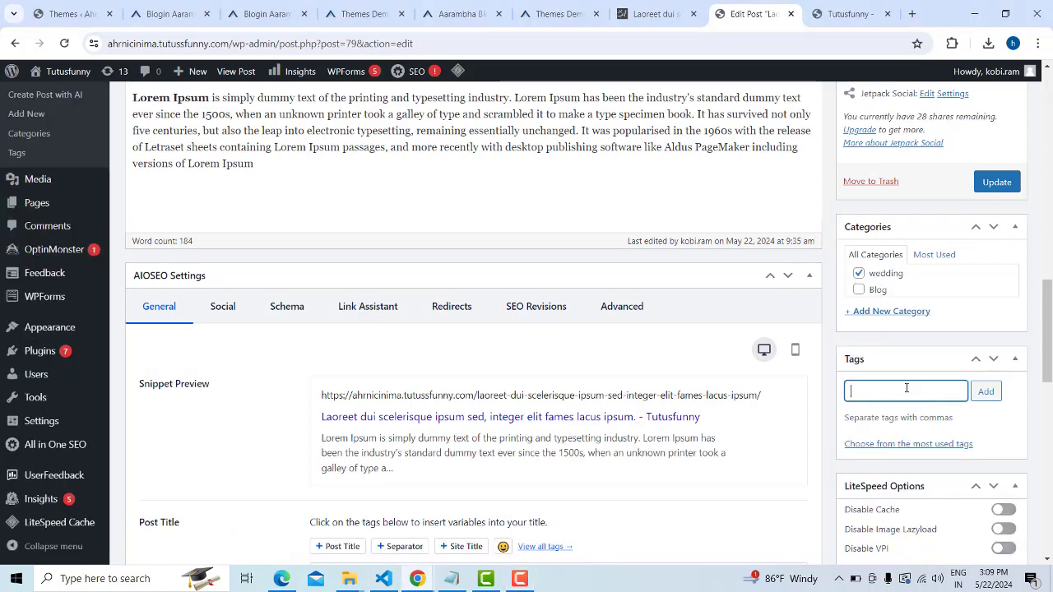
Update the Laoreet post to save its wedding category
scroll(488, 236, up, 3)
scroll(506, 191, up, 2)
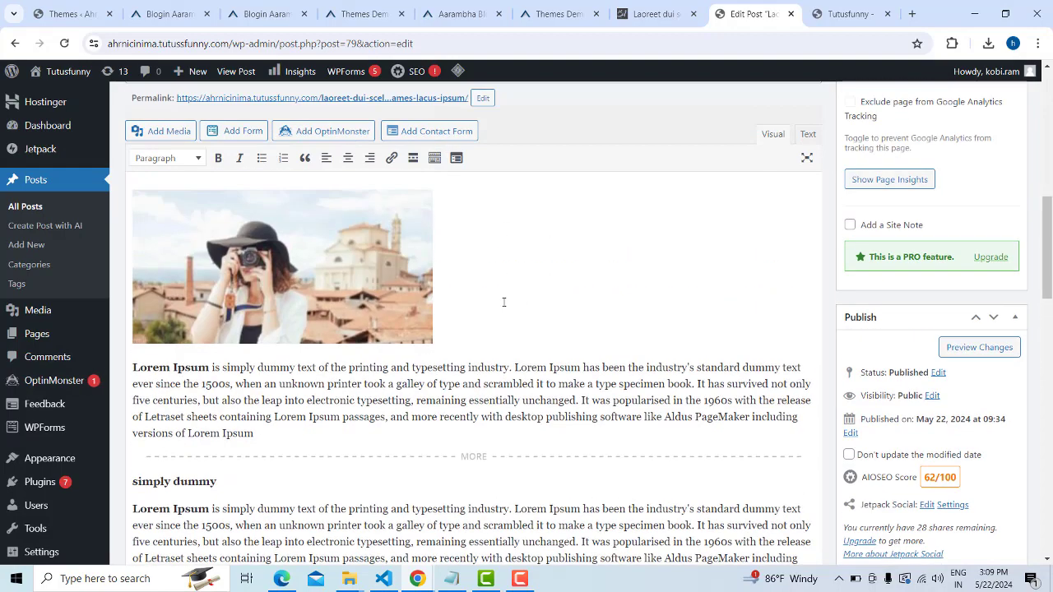
scroll(500, 301, down, 4)
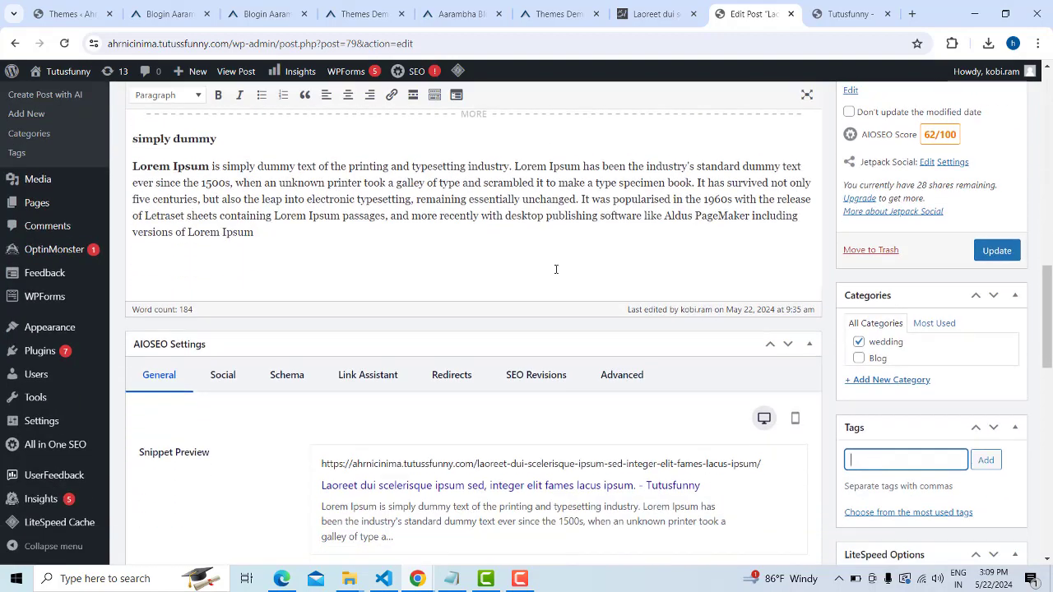
scroll(555, 269, down, 3)
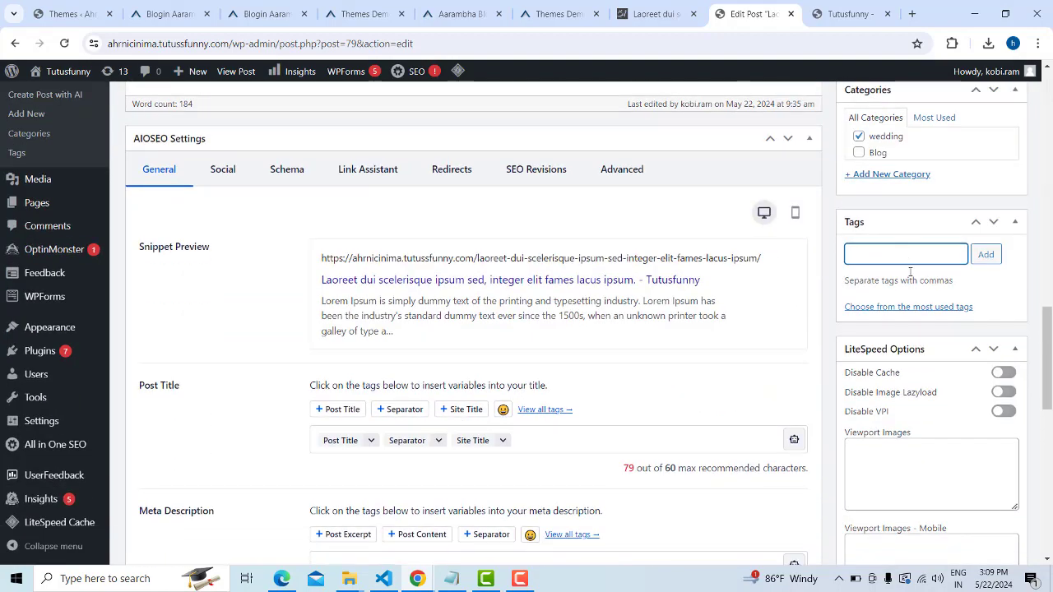
scroll(671, 331, up, 7)
scroll(675, 343, down, 3)
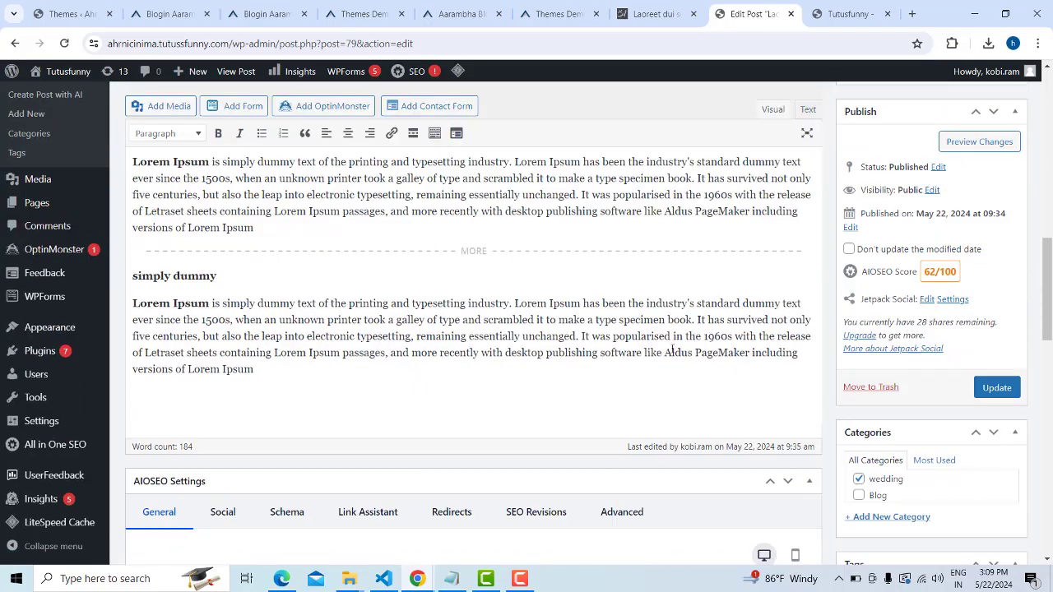
click(998, 387)
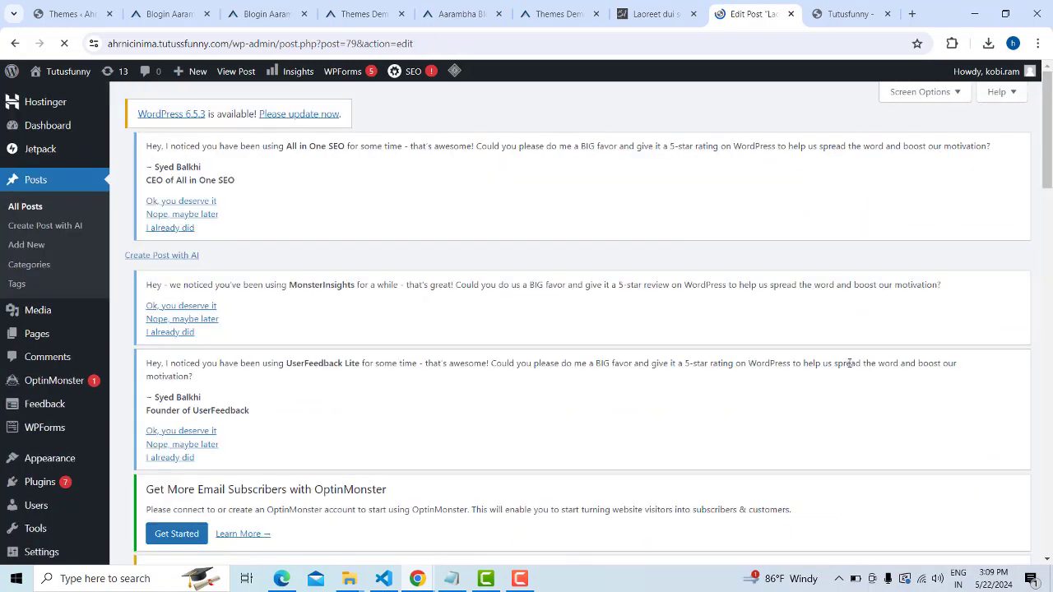
Reload the Tutusfunny homepage, check its header menu, then go back to Edit Post
click(844, 14)
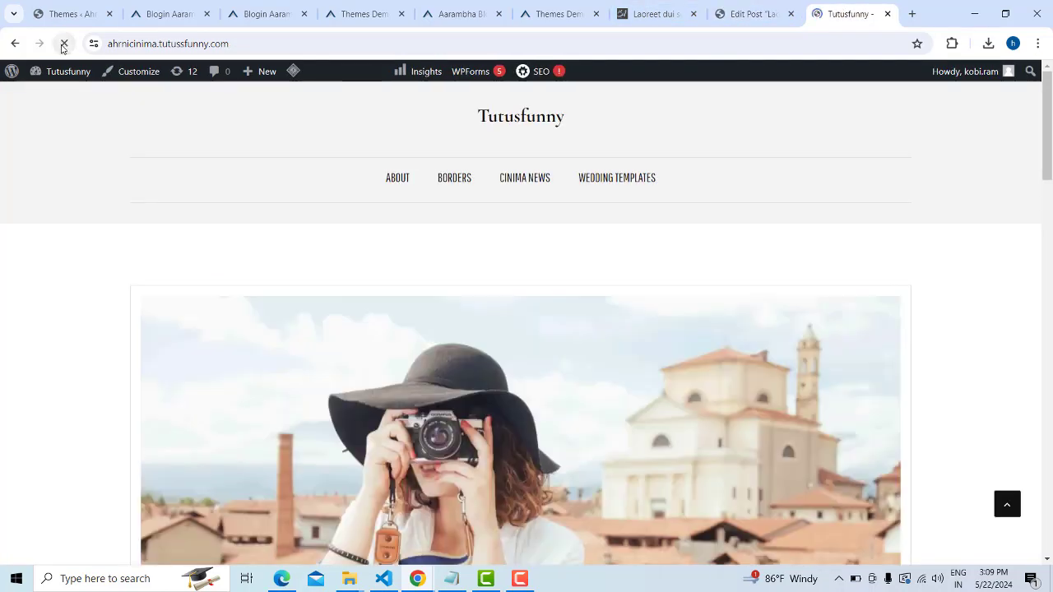
click(63, 47)
scroll(547, 344, down, 3)
scroll(548, 344, down, 3)
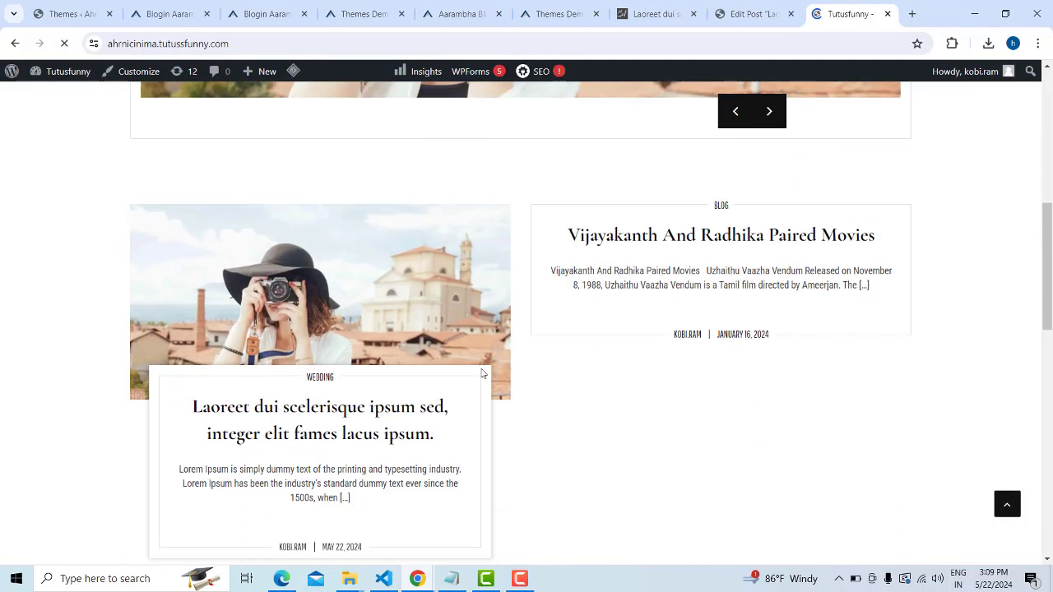
scroll(482, 376, up, 6)
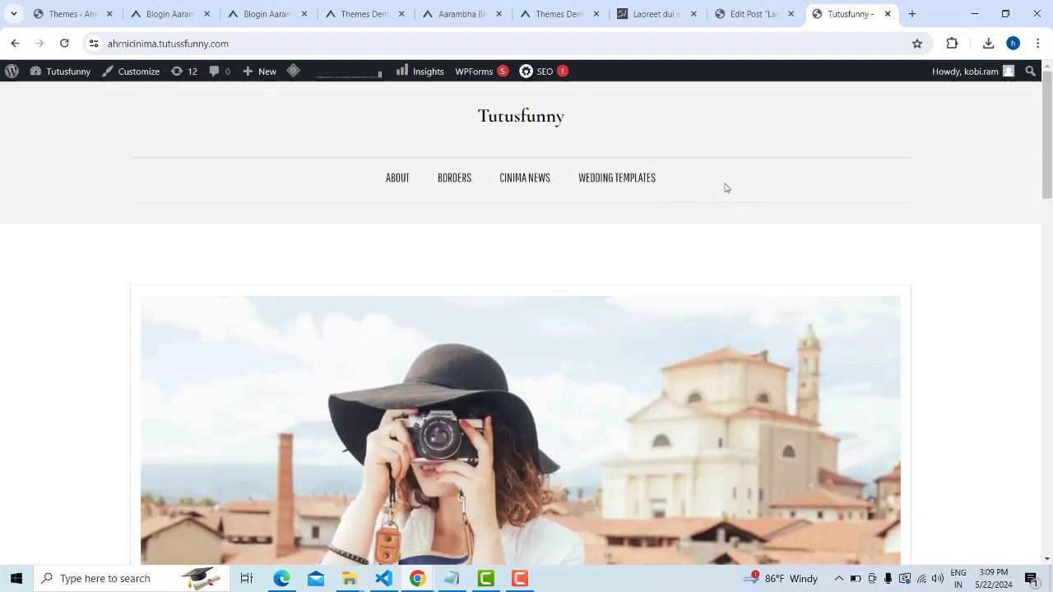
click(758, 6)
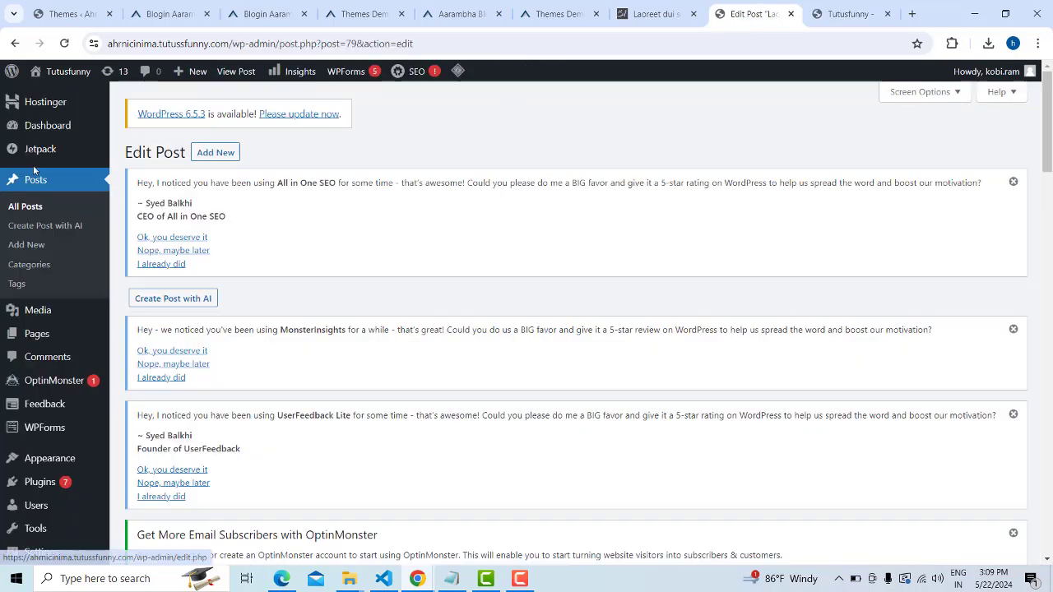
Open Appearance > Menus and view topmenu's About, Cinima News, Wedding Templates and Borders items
scroll(41, 287, down, 2)
mouse_move(41, 303)
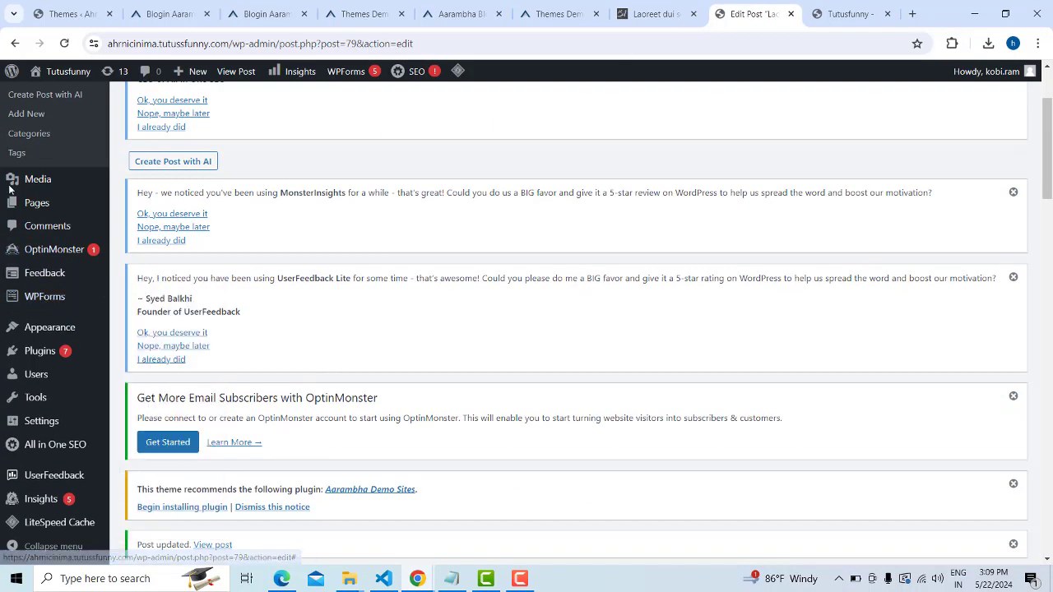
mouse_move(34, 356)
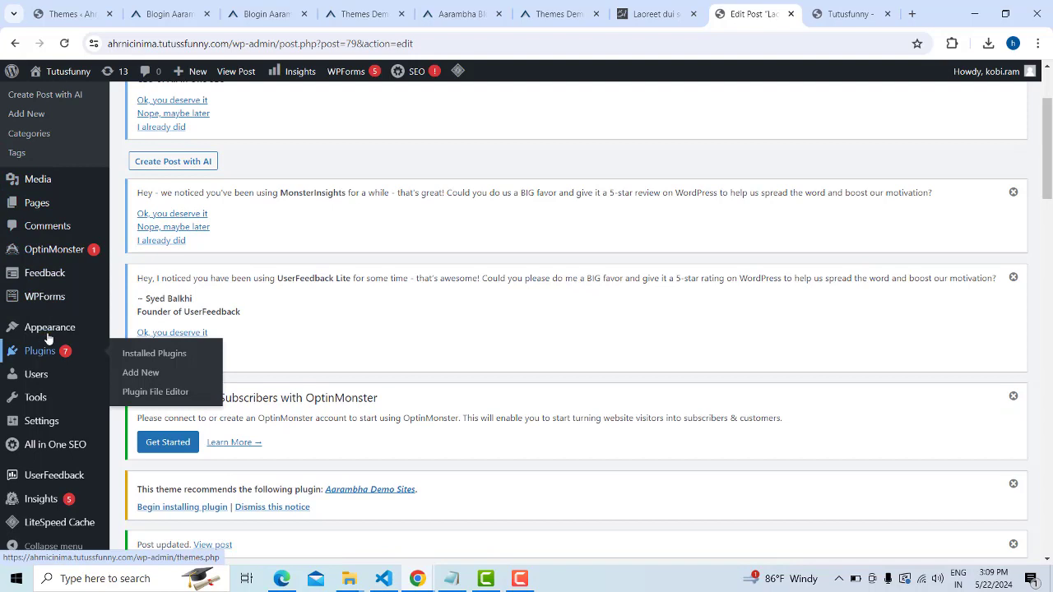
mouse_move(48, 338)
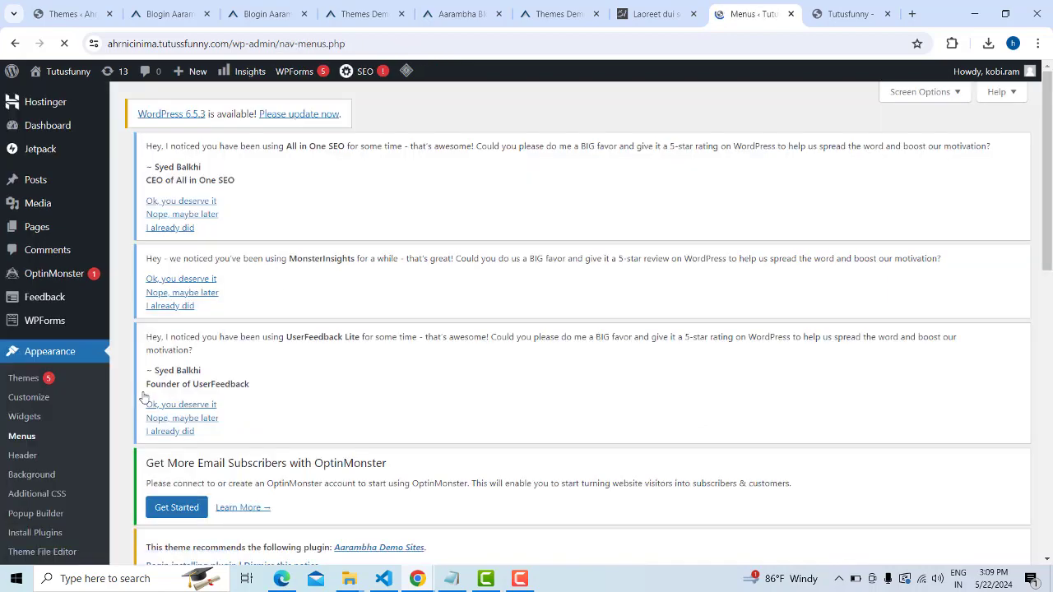
scroll(576, 306, down, 5)
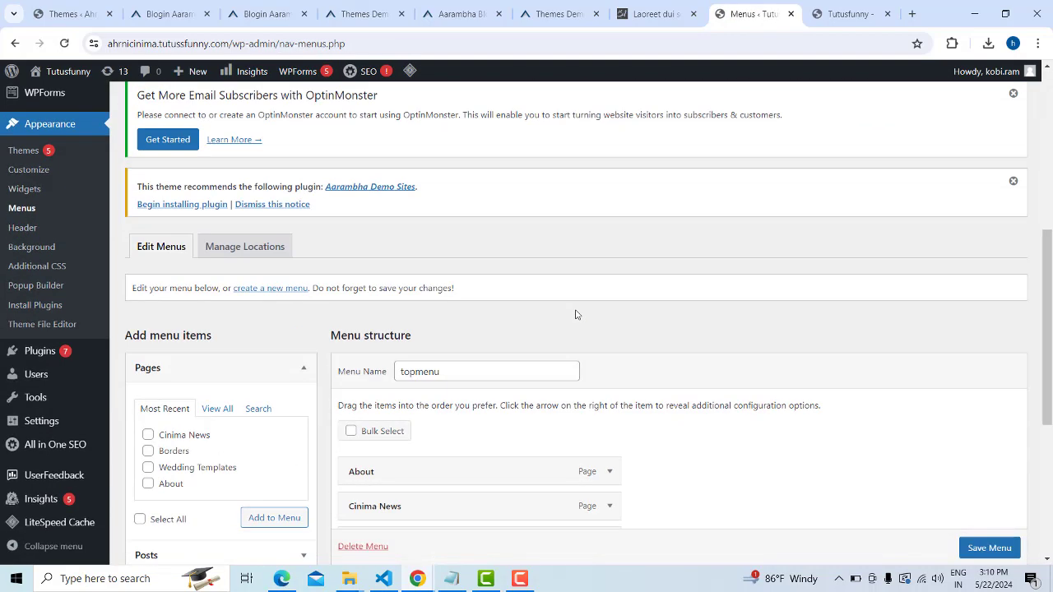
scroll(575, 315, down, 2)
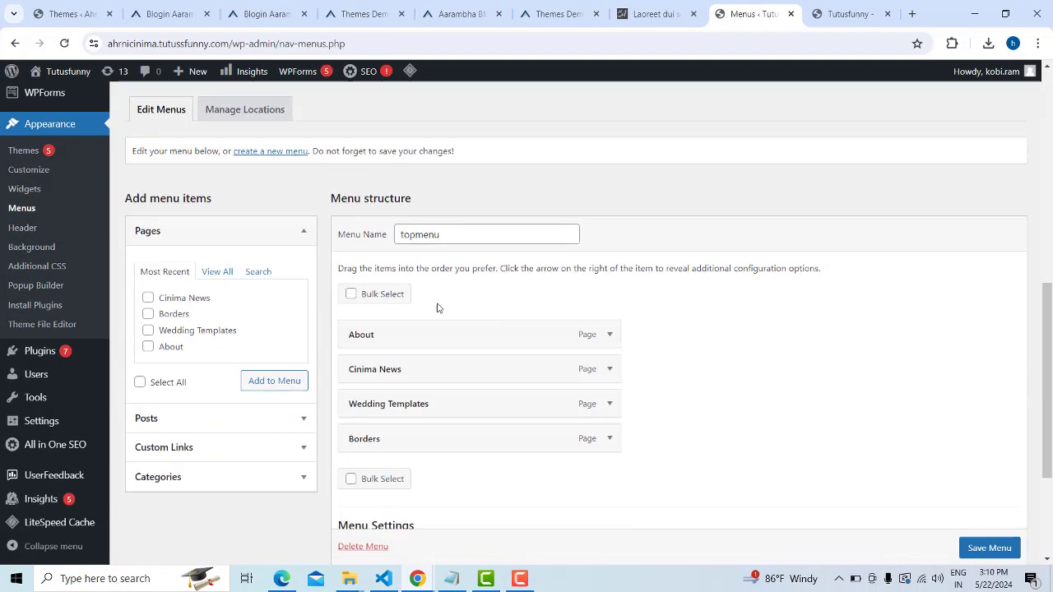
double_click(420, 234)
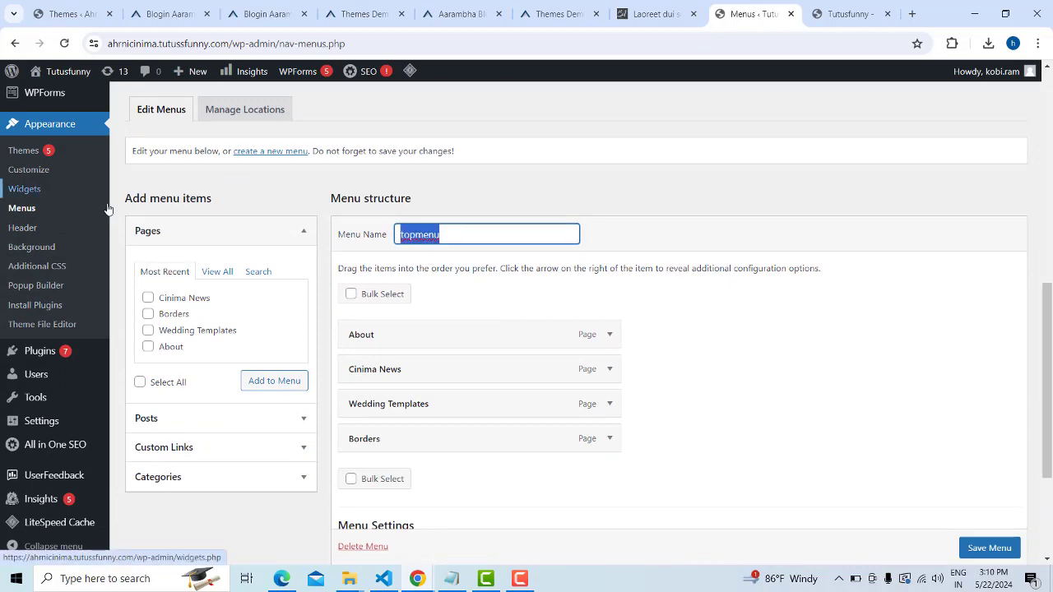
click(269, 152)
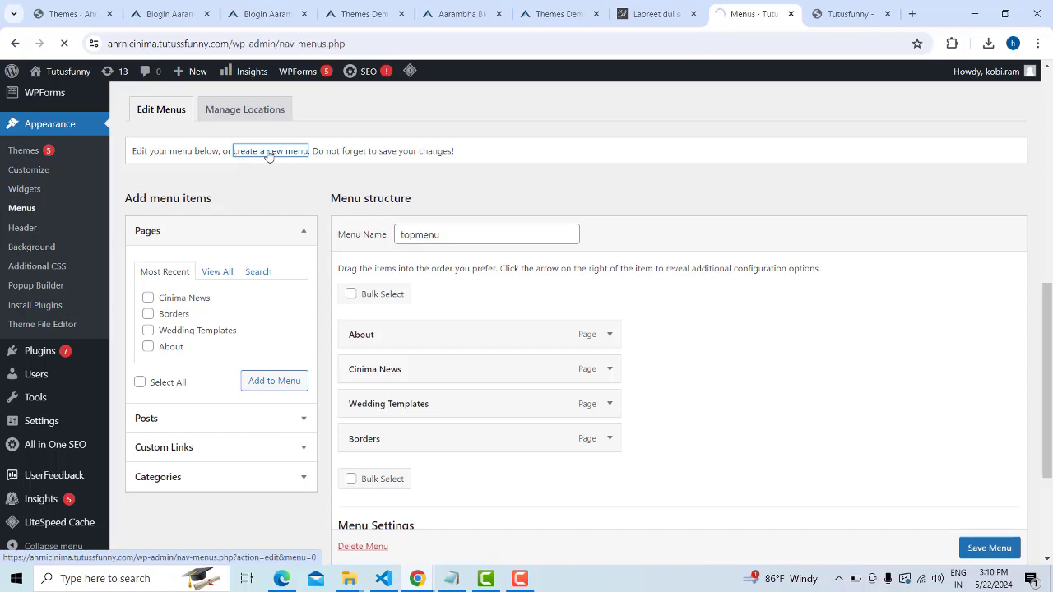
scroll(435, 264, down, 10)
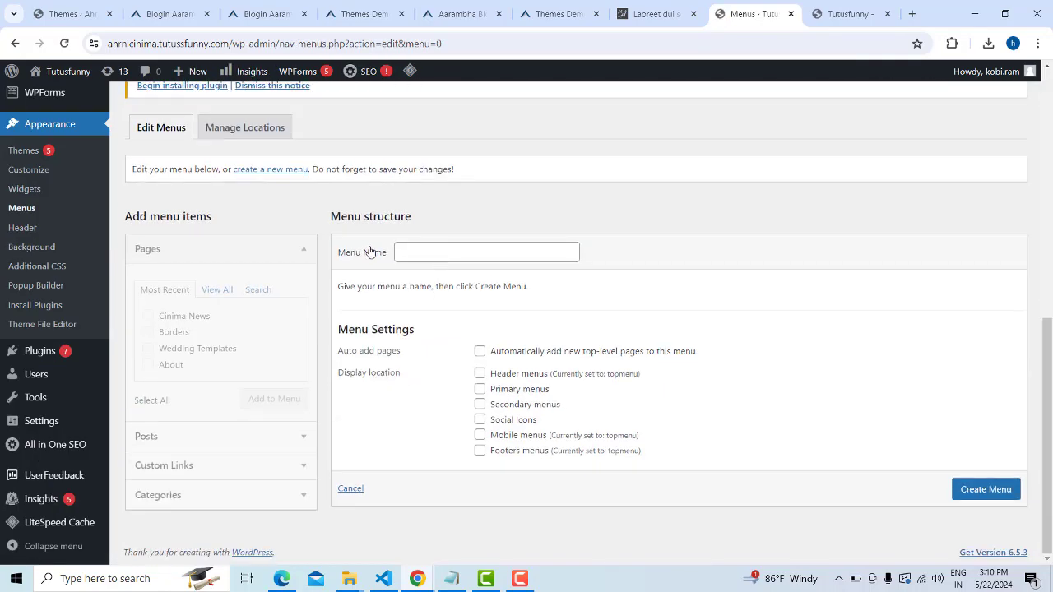
click(251, 130)
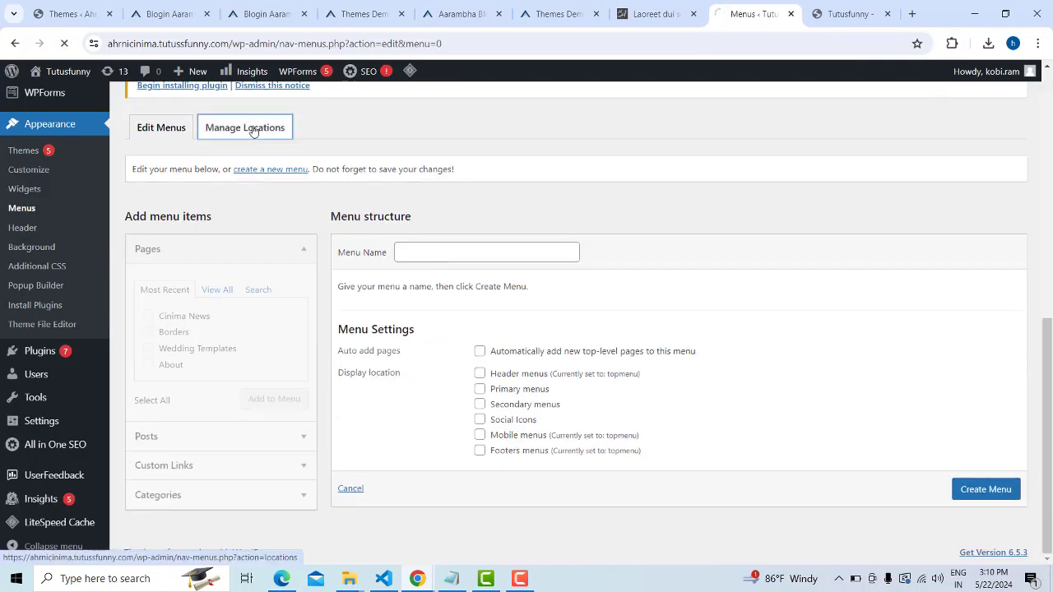
scroll(468, 334, down, 8)
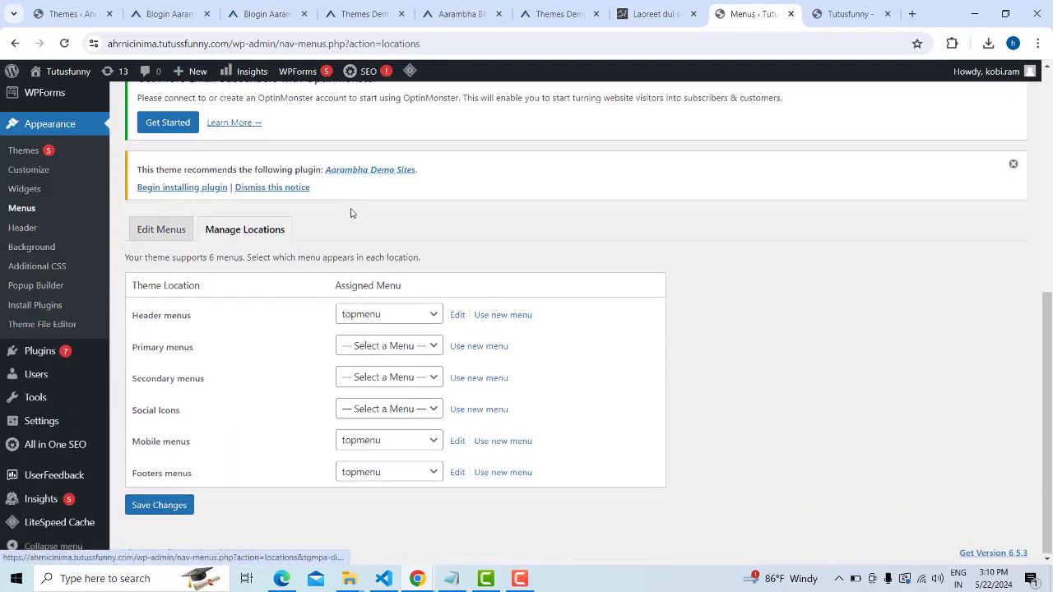
scroll(138, 268, up, 2)
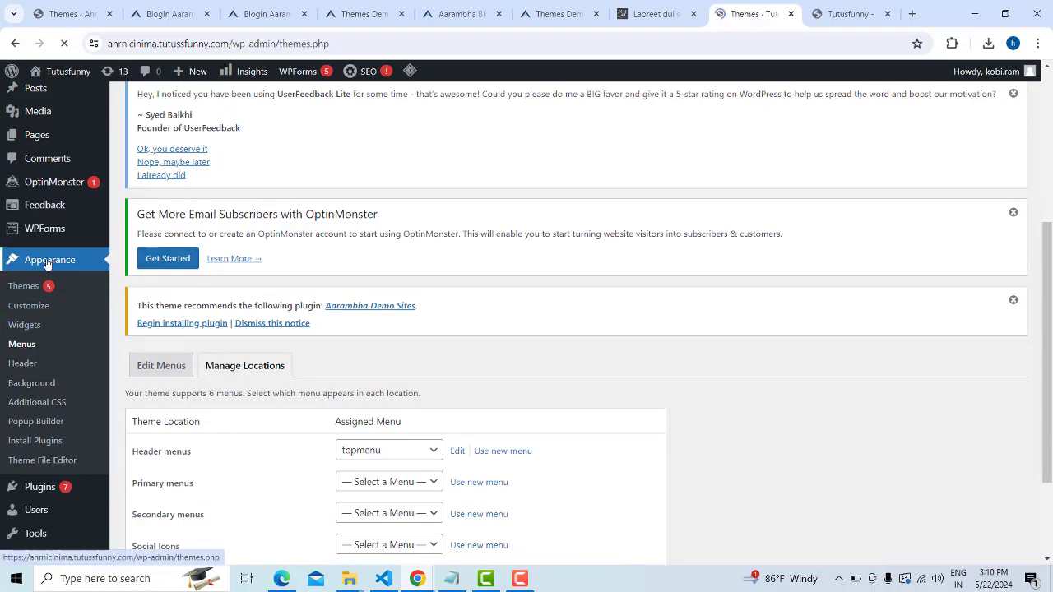
scroll(200, 275, down, 9)
scroll(134, 298, up, 3)
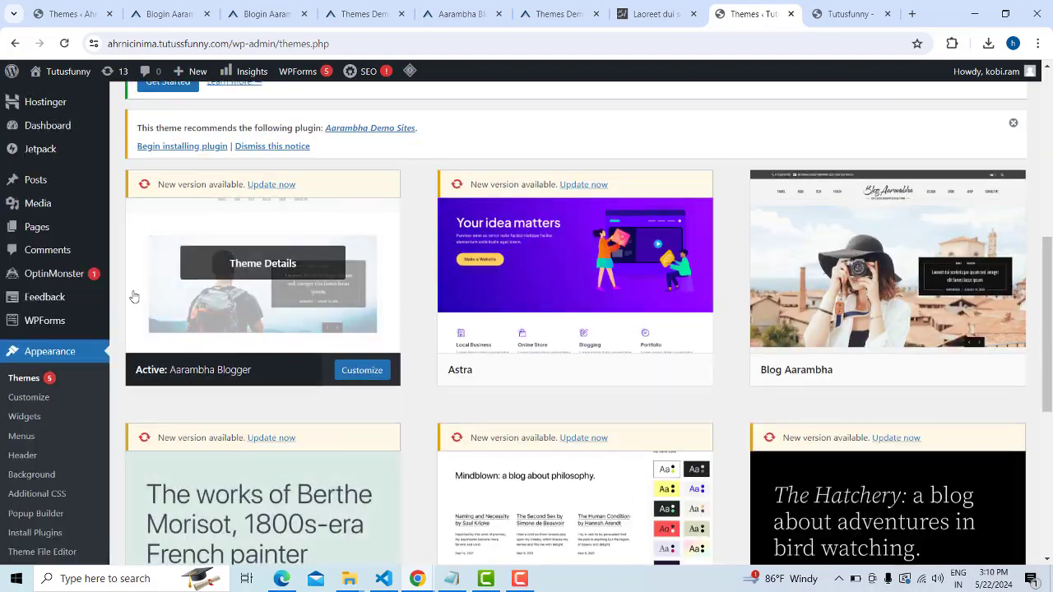
scroll(134, 298, down, 2)
click(21, 303)
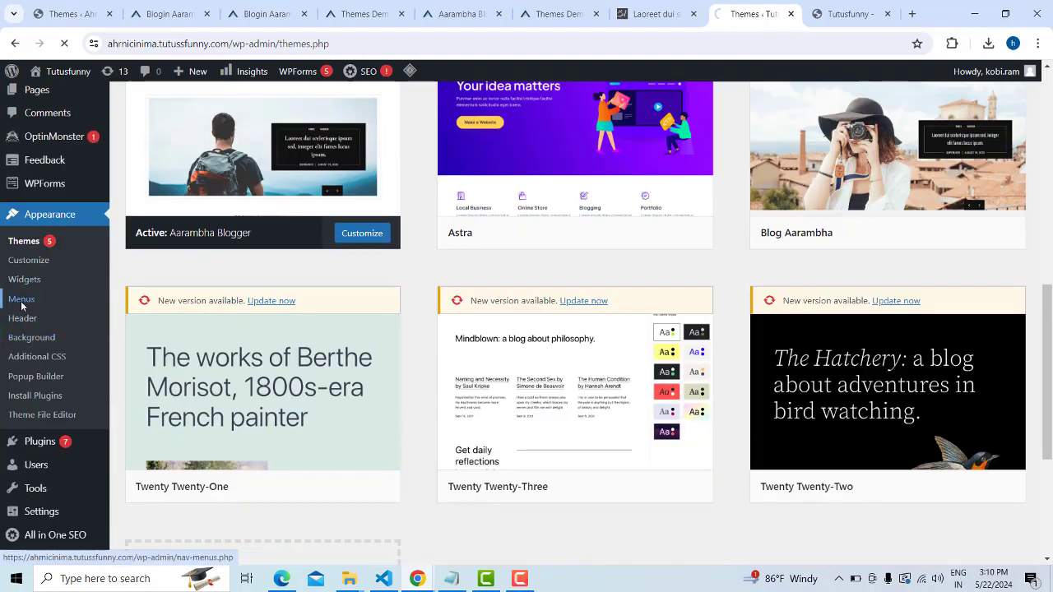
scroll(557, 306, down, 5)
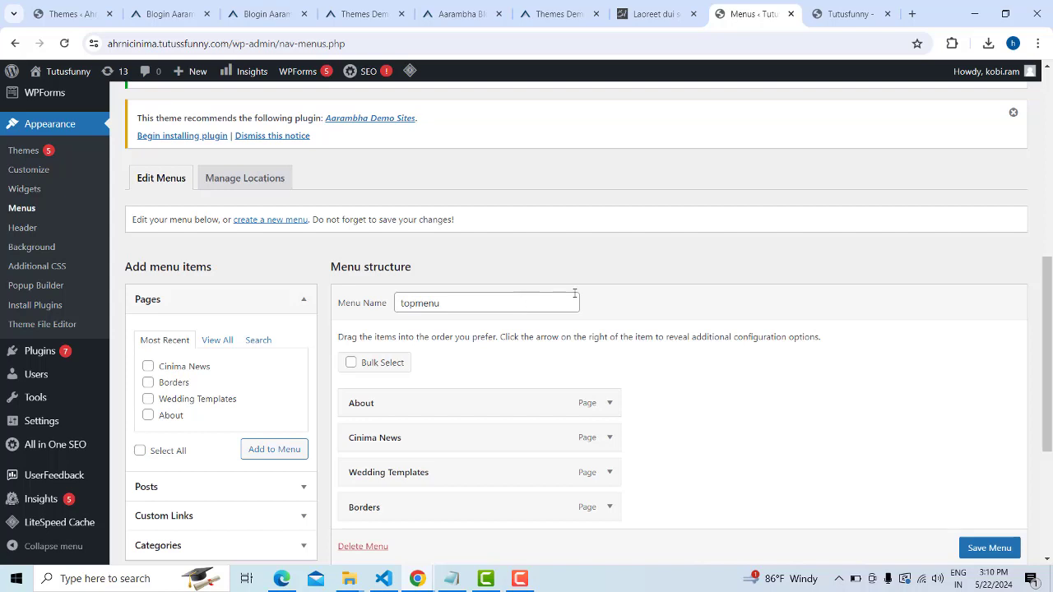
scroll(584, 293, down, 1)
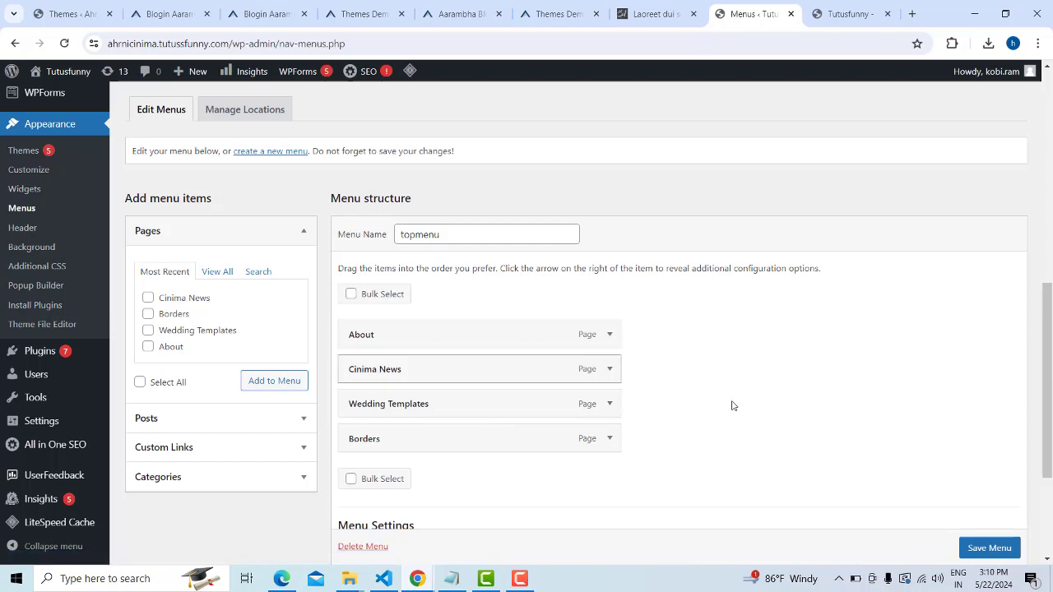
Expand and remove Wedding Templates, Cinima News and Borders, leaving only About
click(610, 405)
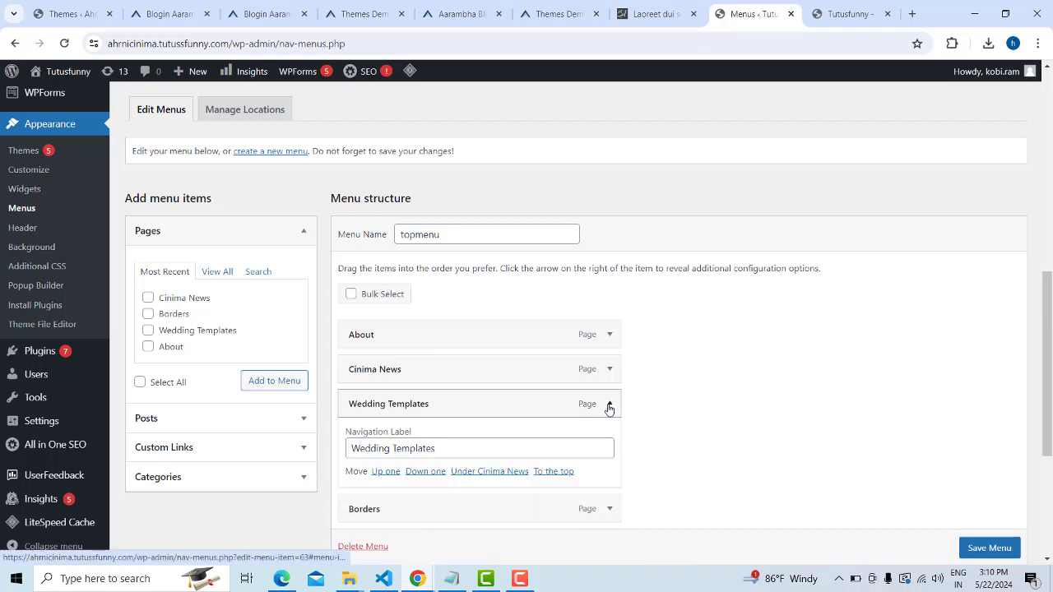
scroll(663, 401, down, 2)
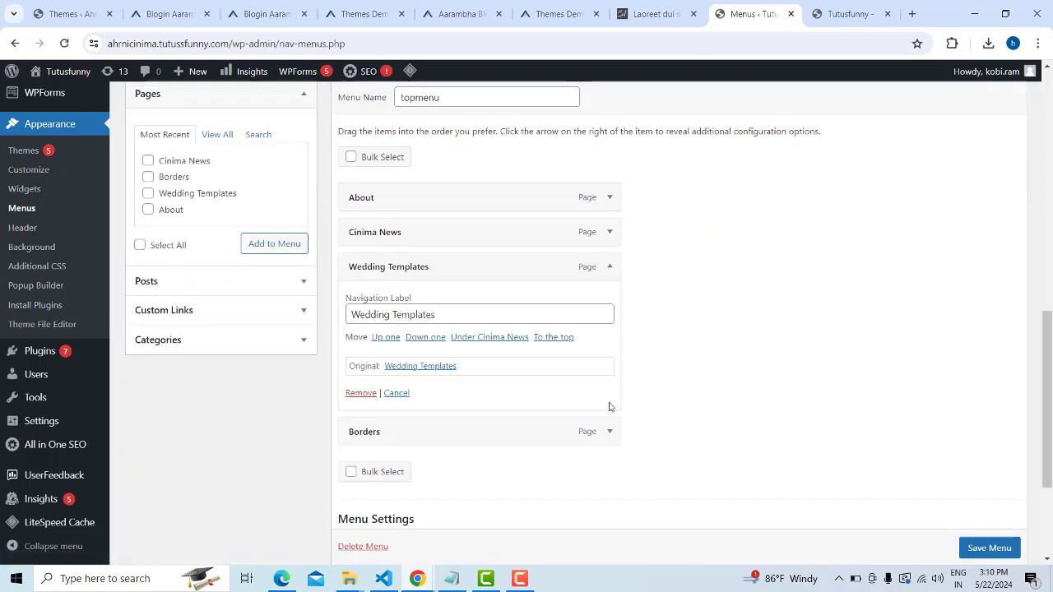
click(361, 393)
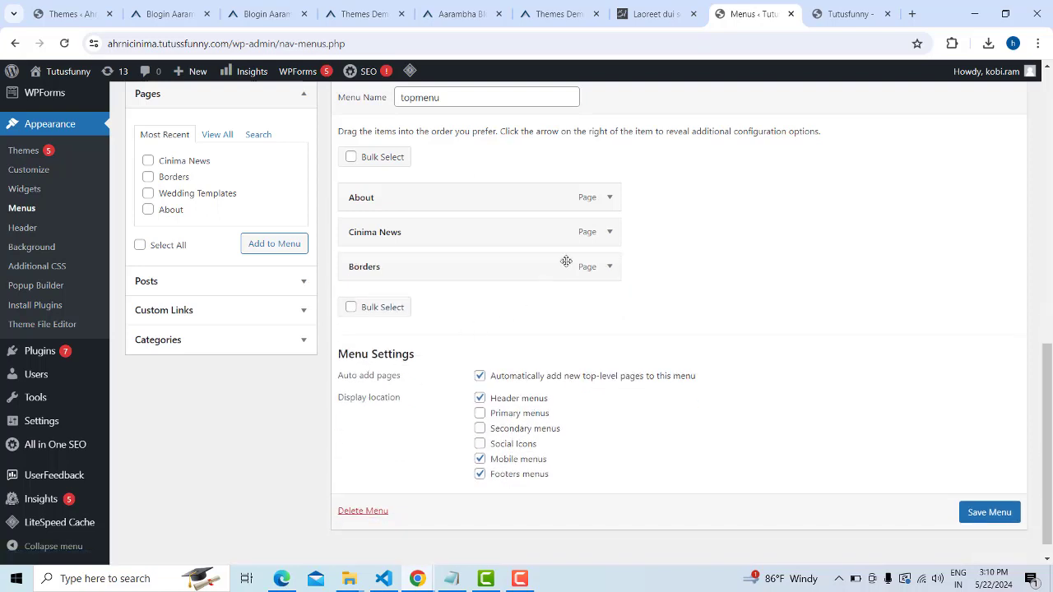
click(609, 233)
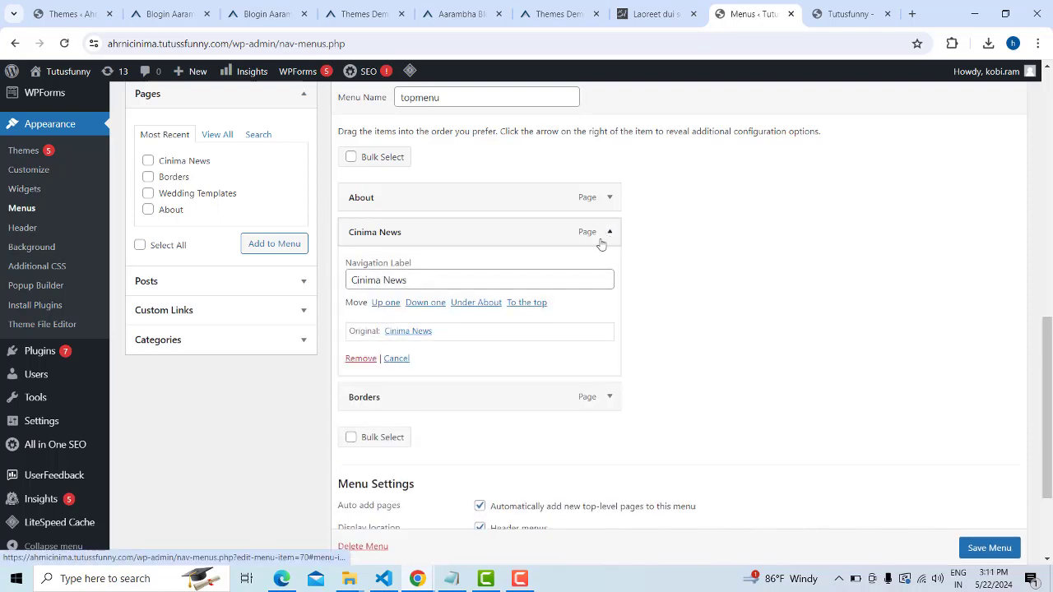
click(364, 359)
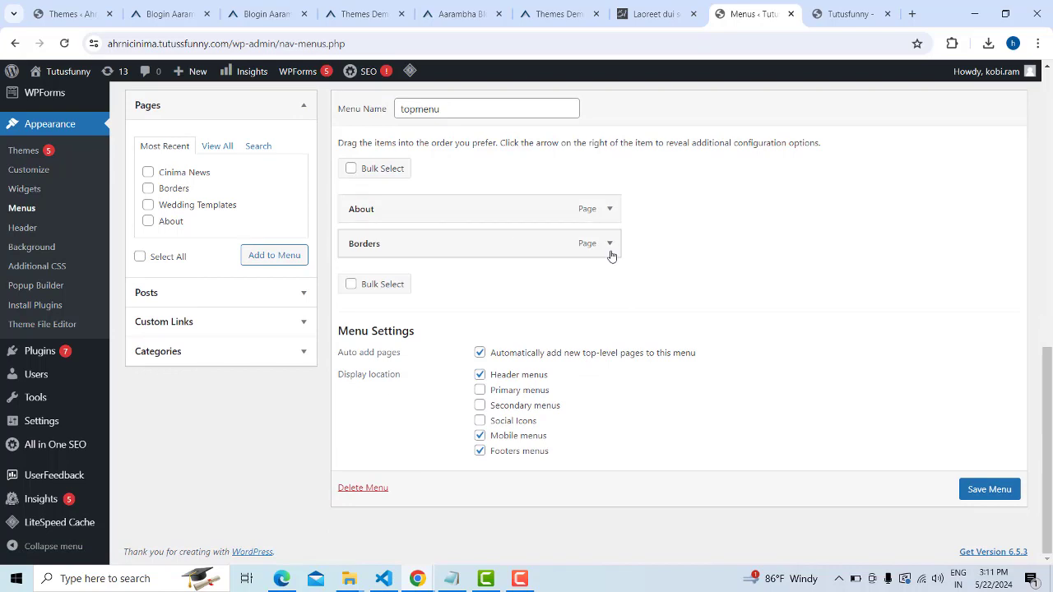
click(610, 243)
click(360, 370)
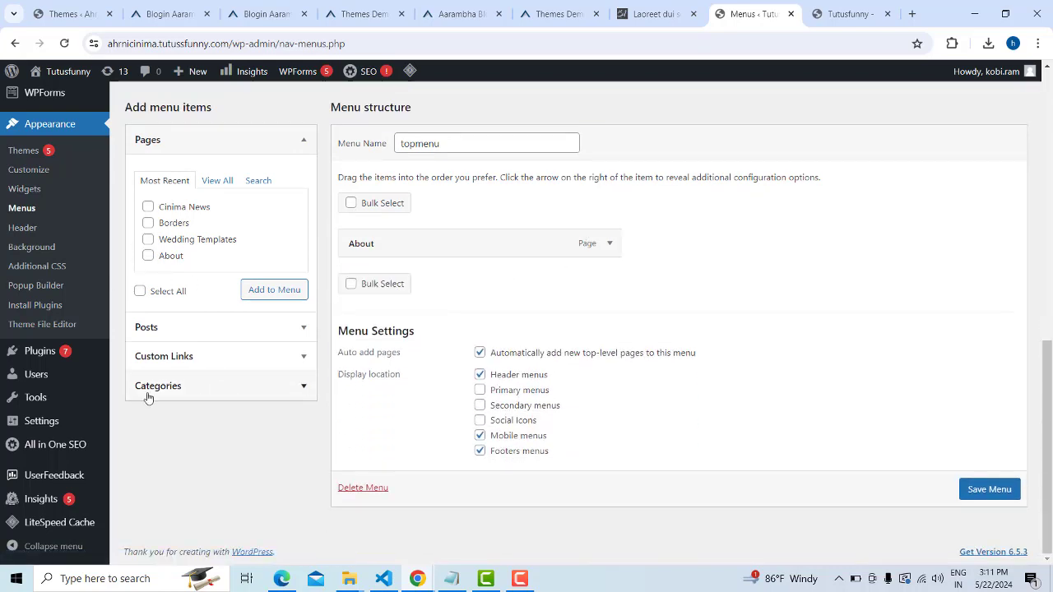
Show all categories available for the menu, including Blog and wedding
click(304, 387)
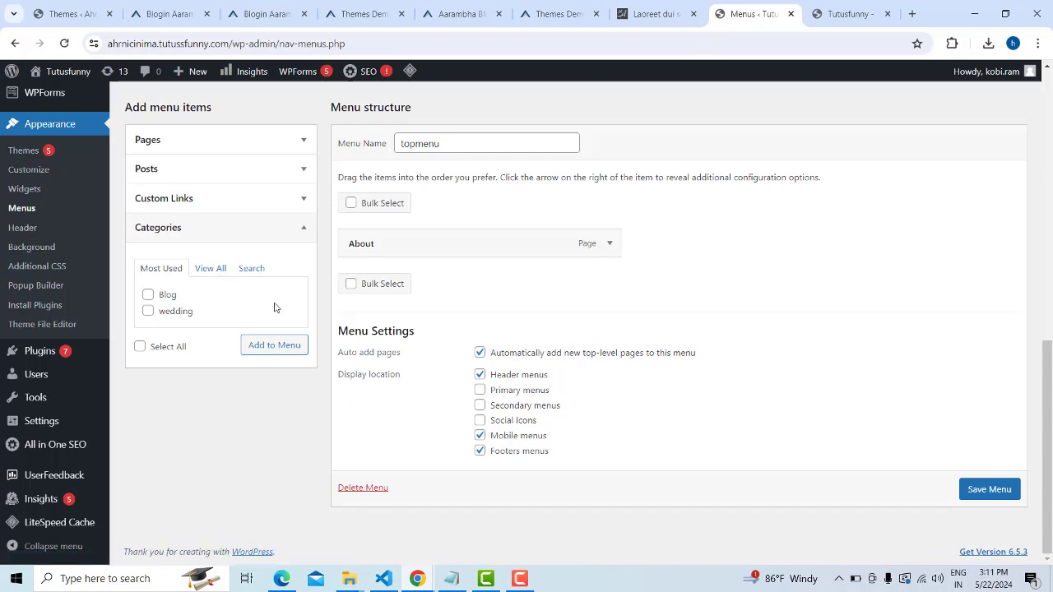
click(210, 272)
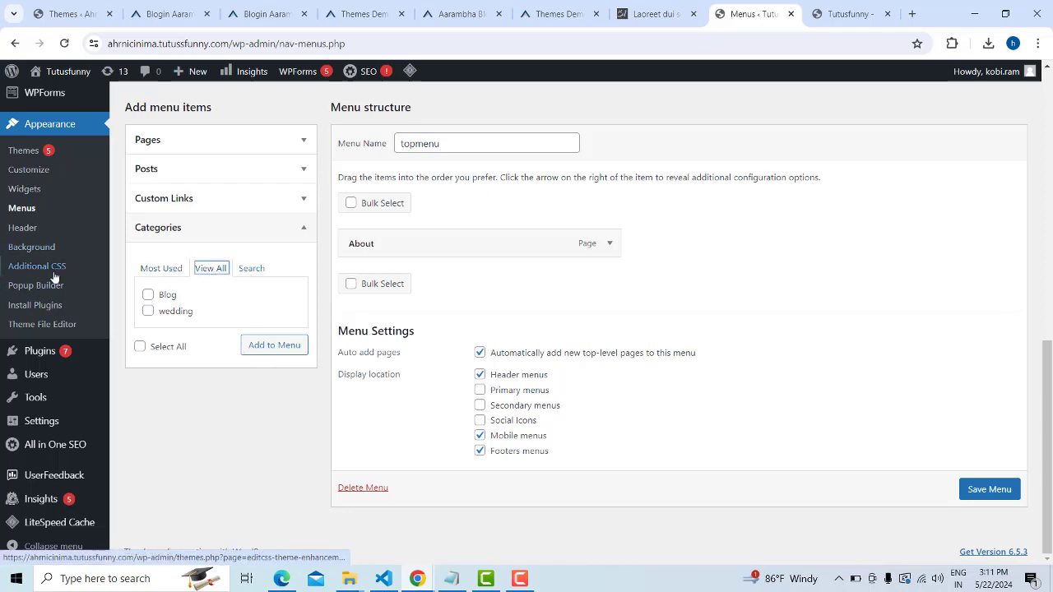
scroll(49, 284, up, 6)
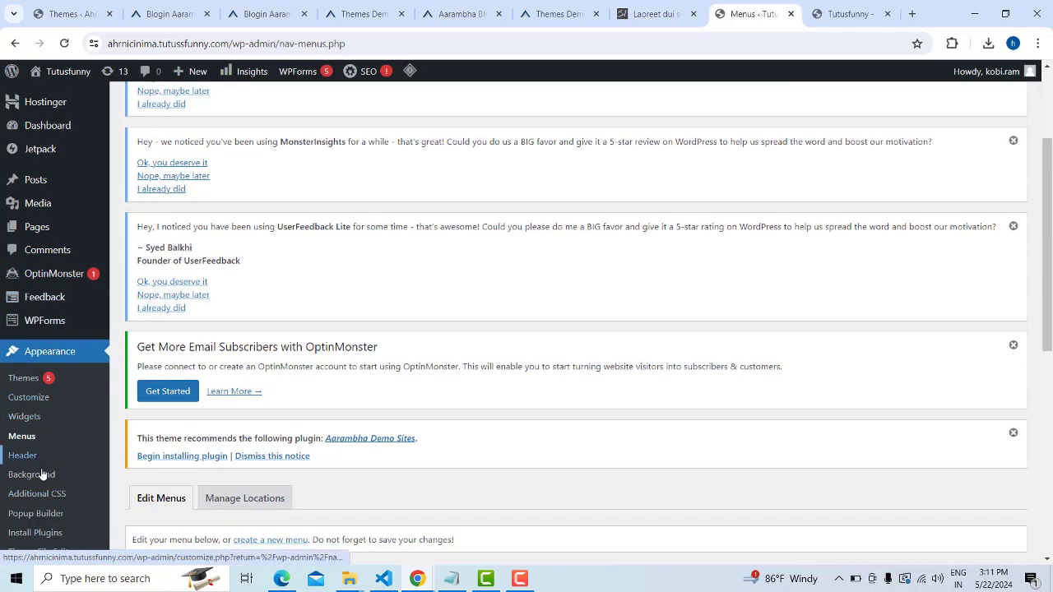
scroll(43, 478, down, 2)
scroll(57, 427, up, 4)
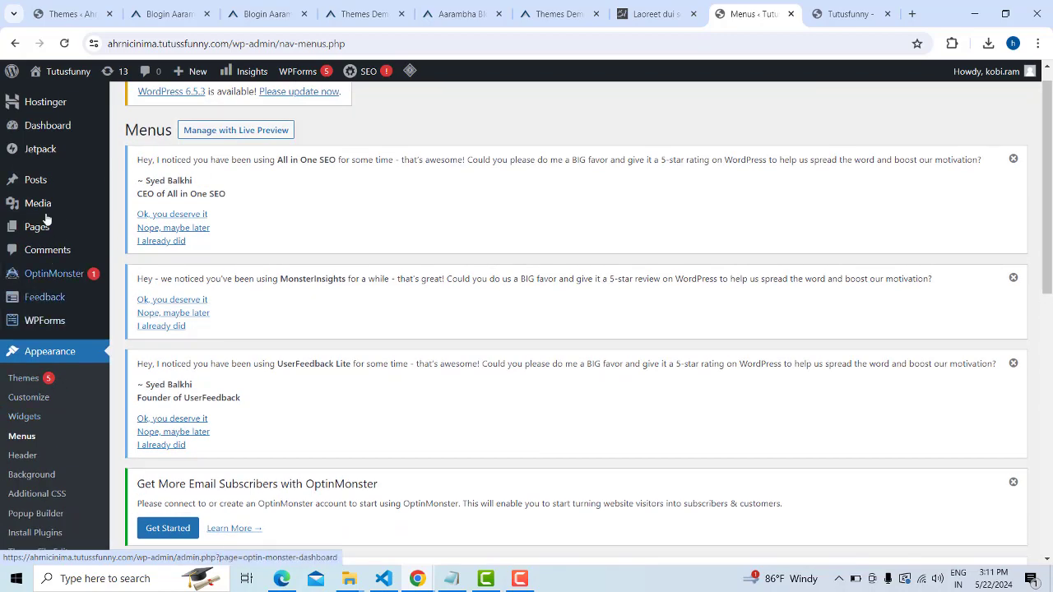
Open the post Categories page in a new browser tab
mouse_move(40, 184)
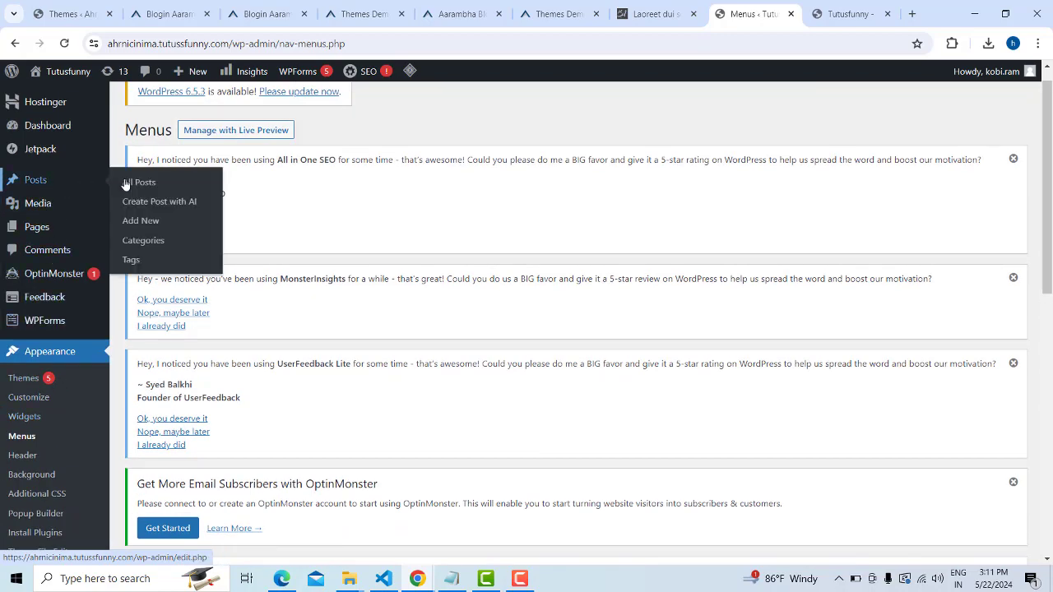
right_click(140, 246)
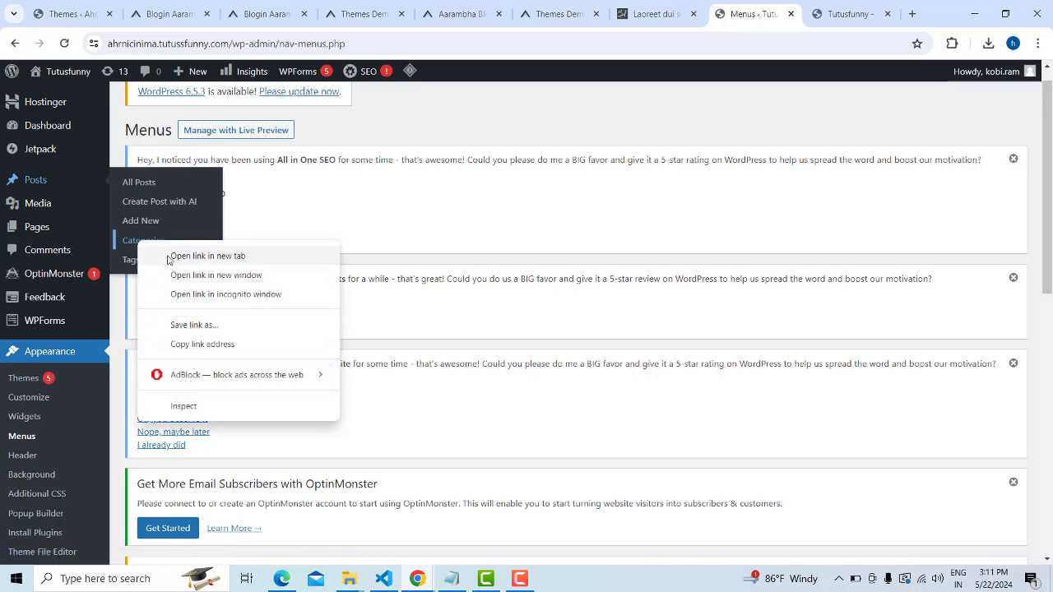
click(168, 258)
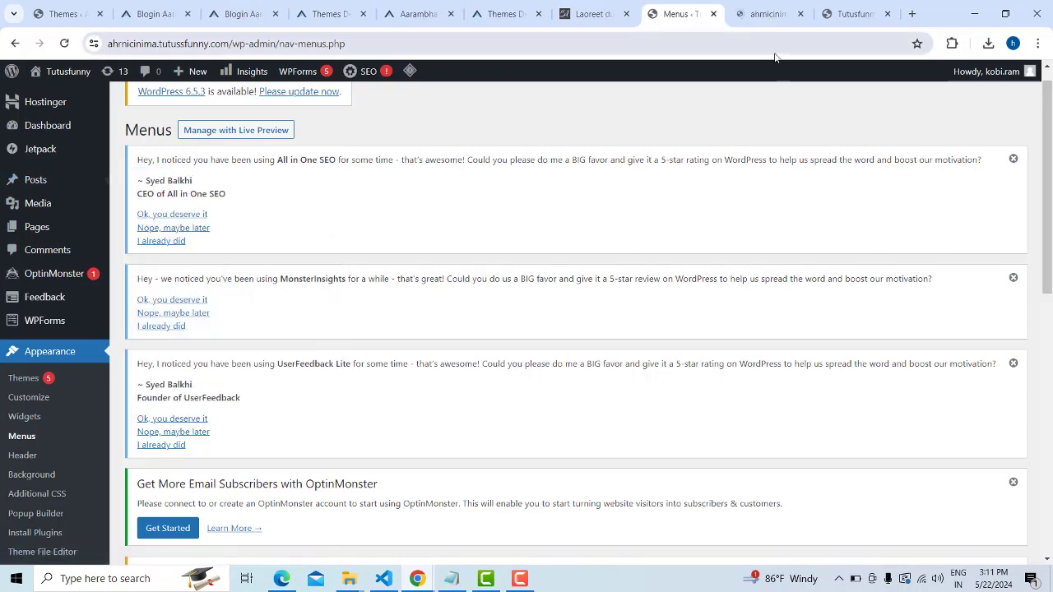
Edit the wedding category and change its name to Wedding Templete
click(764, 14)
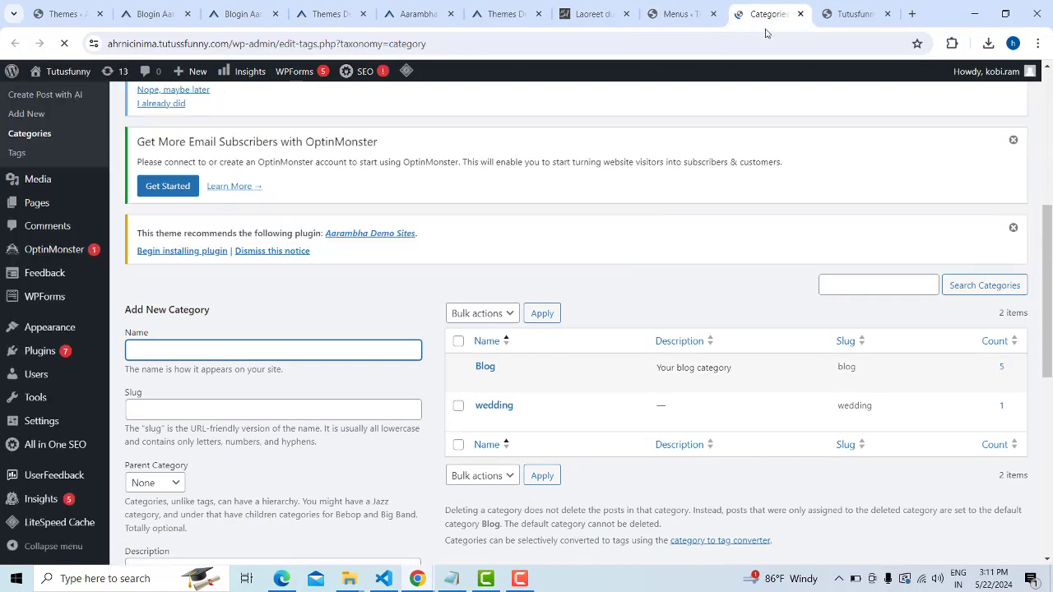
scroll(397, 309, down, 1)
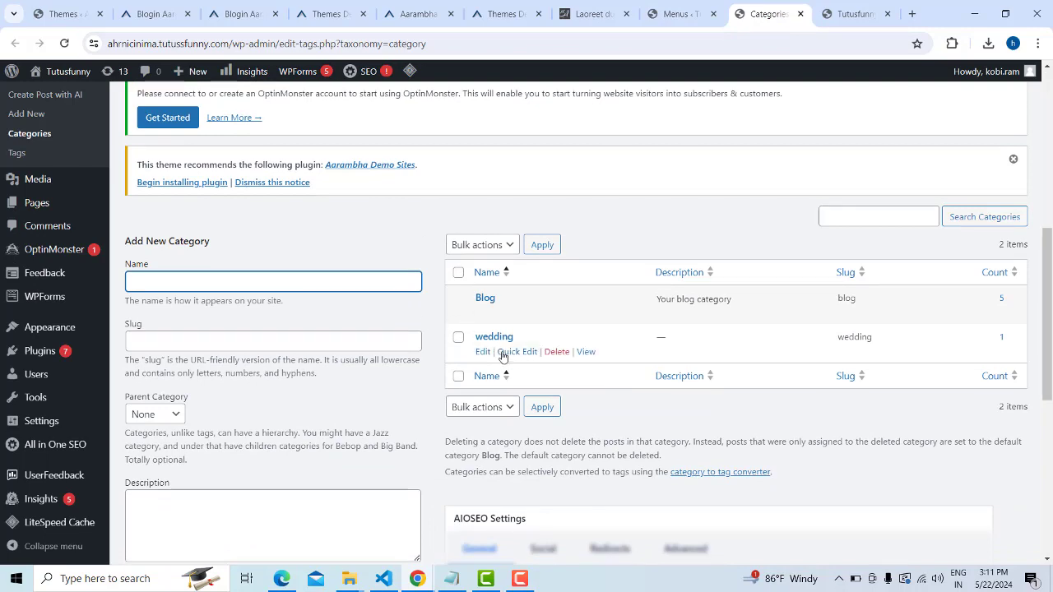
click(483, 352)
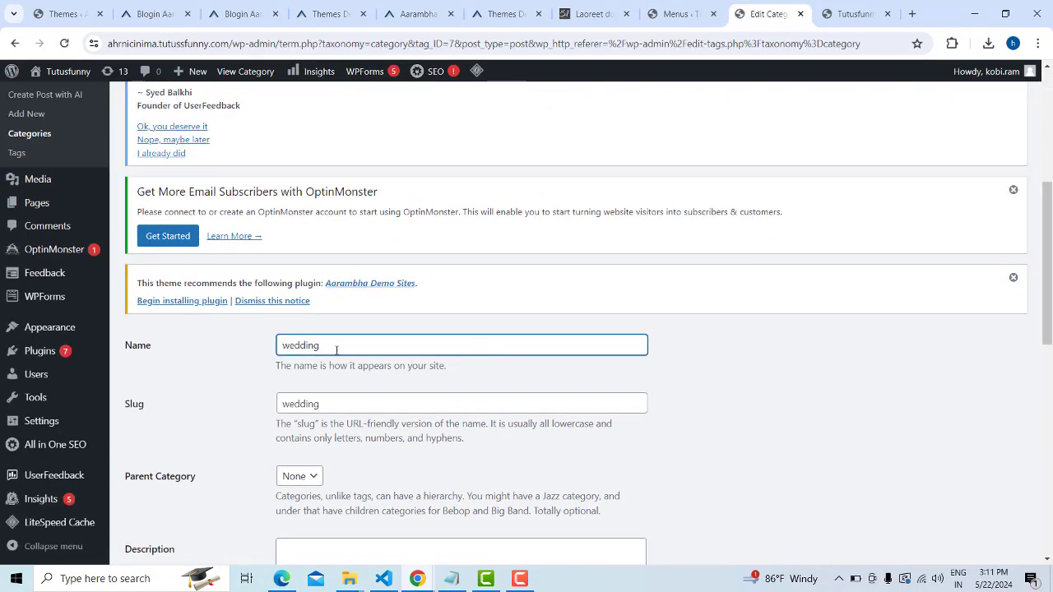
key(shift+Right)
text(W)
click(358, 348)
Update the renamed category, keeping slug wedding, and return to the Categories list
scroll(642, 371, down, 7)
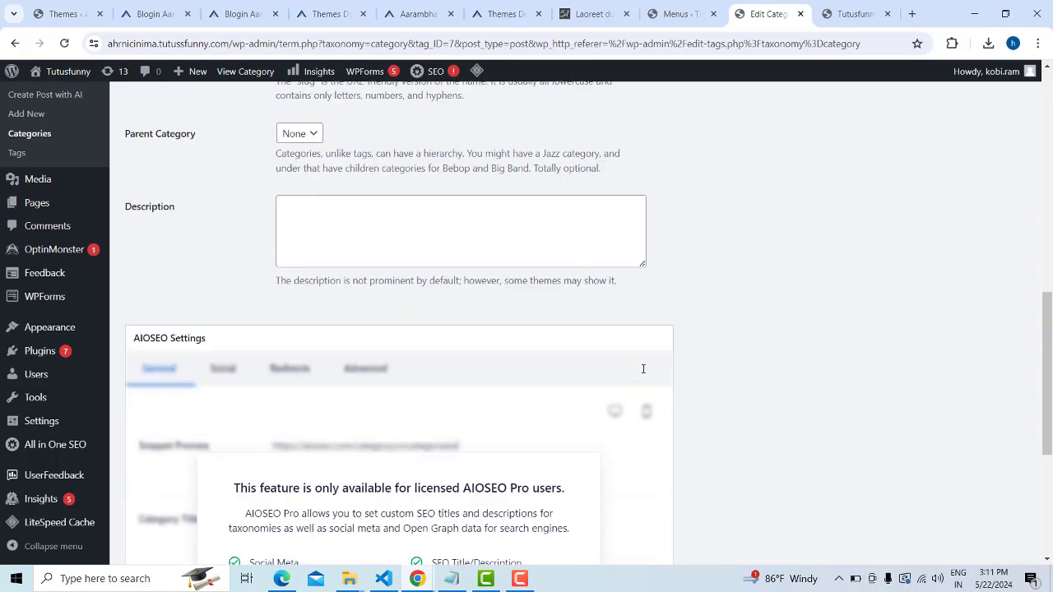
scroll(642, 367, down, 2)
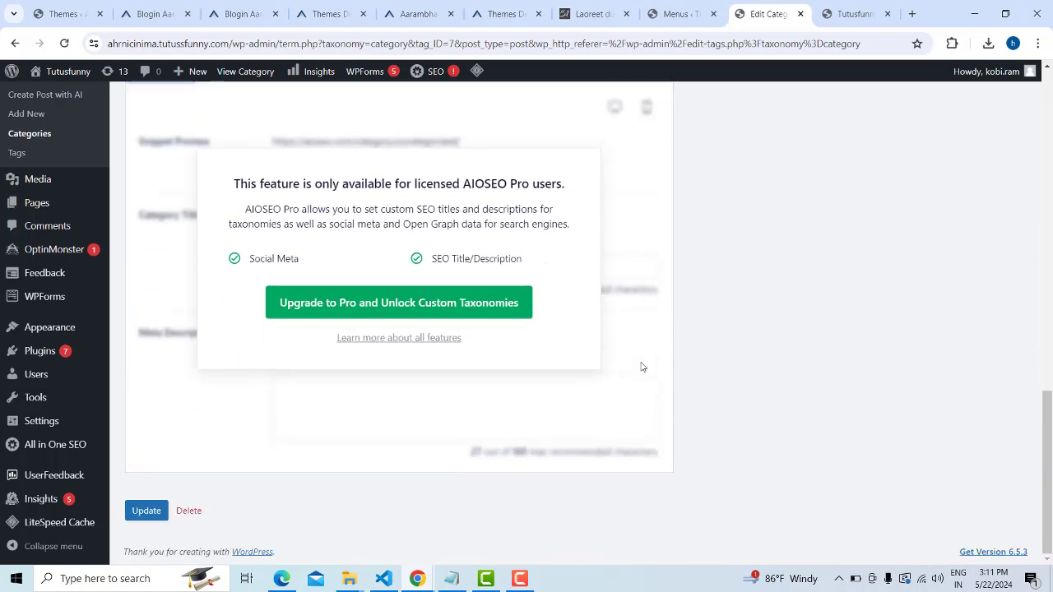
click(146, 511)
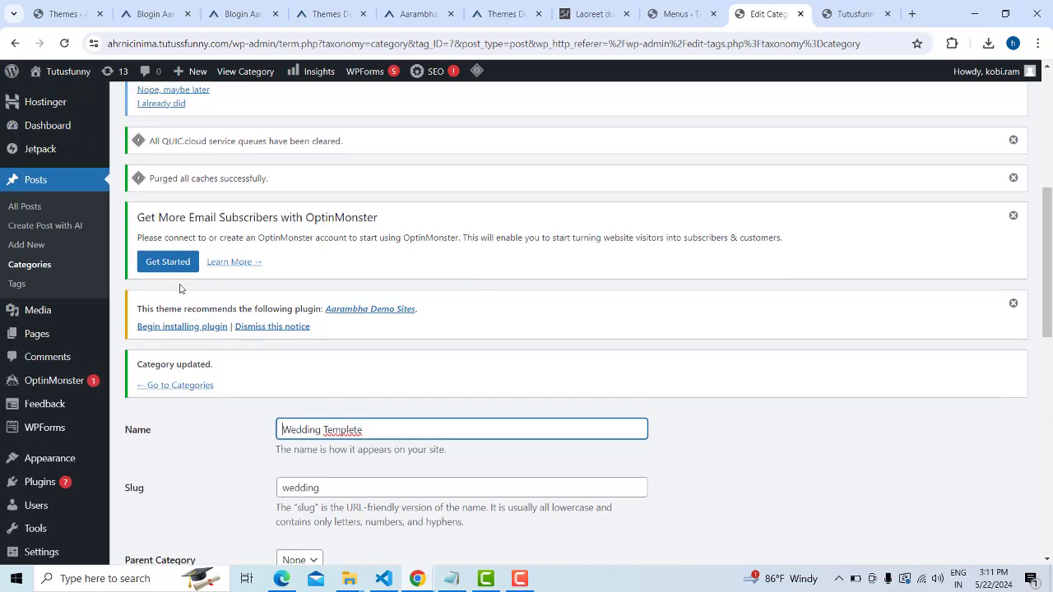
scroll(161, 329, down, 1)
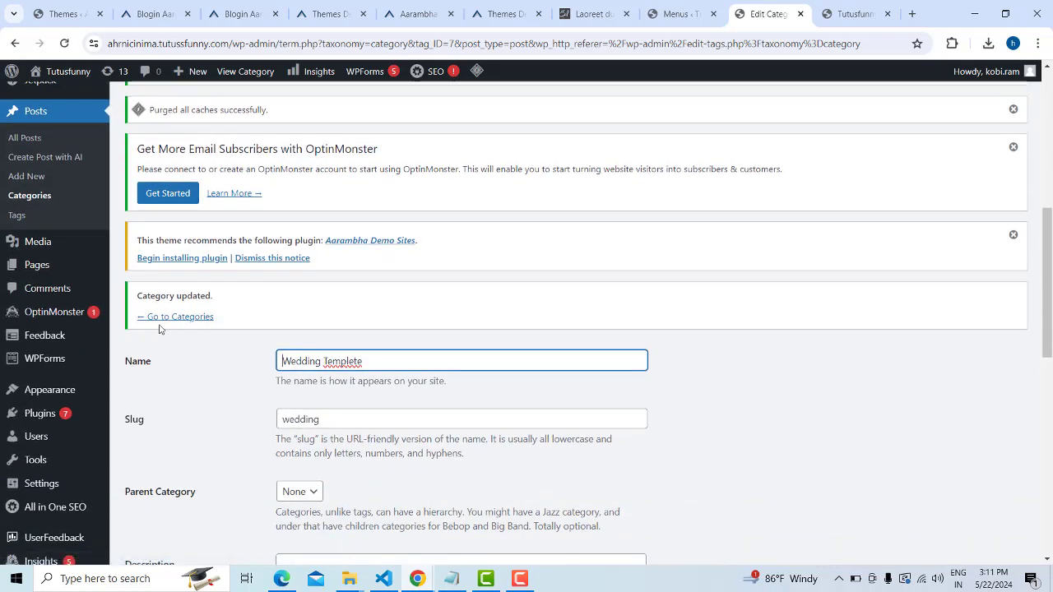
click(164, 321)
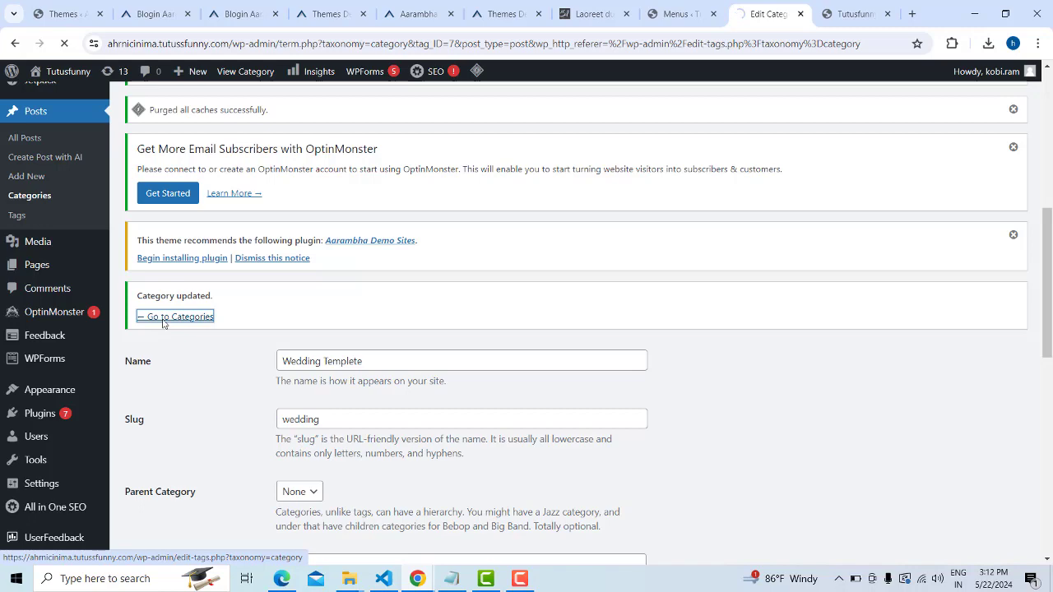
Create a new post category named Cinima, which gets the slug cinima
scroll(460, 296, down, 5)
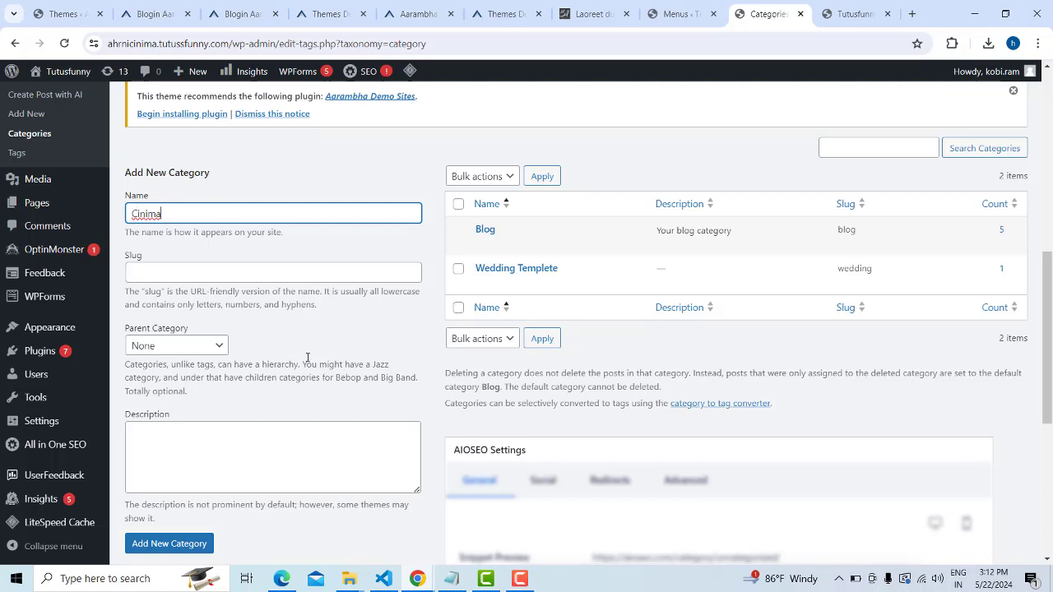
scroll(308, 357, down, 3)
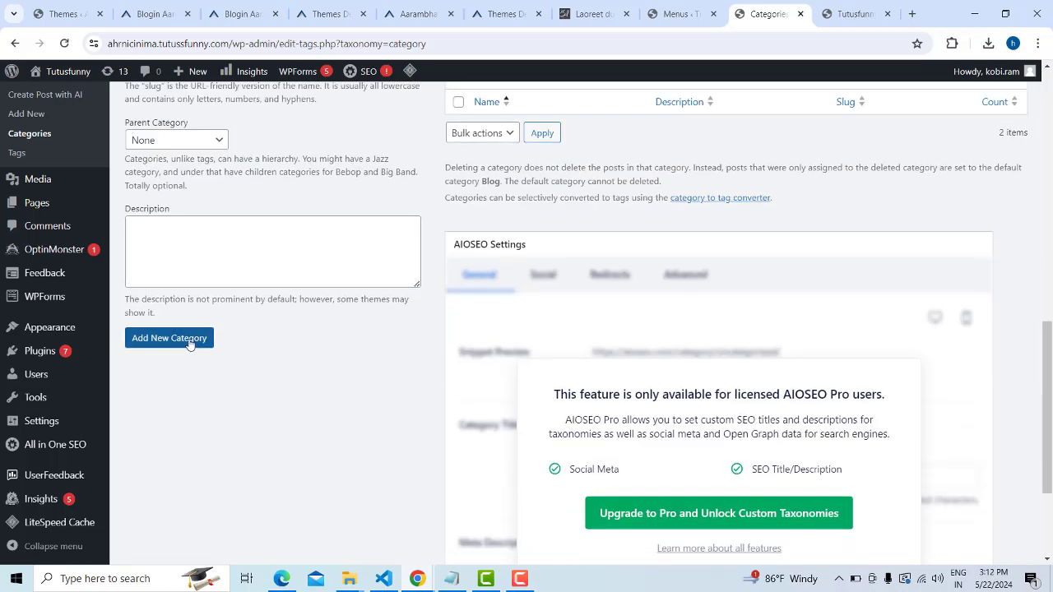
click(179, 346)
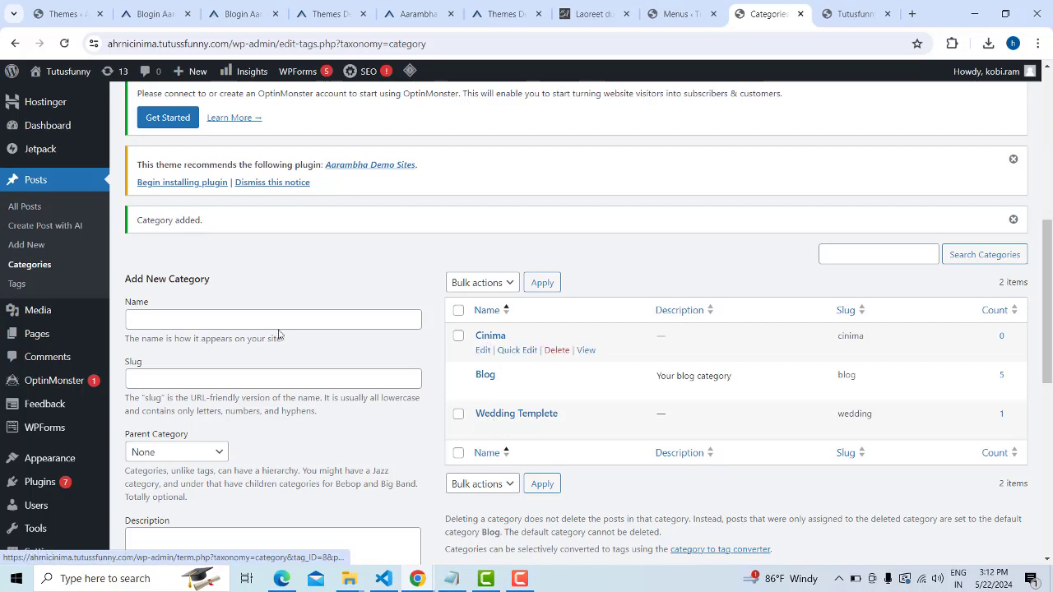
scroll(70, 325, down, 5)
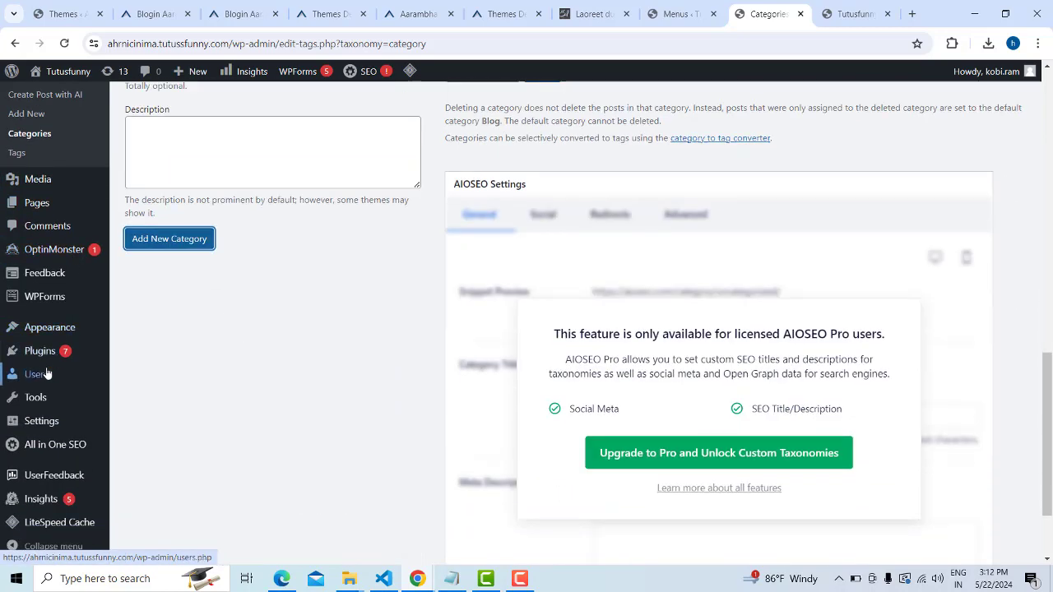
In the menu editor, select the Wedding Templete and Cinima categories for topmenu
mouse_move(35, 333)
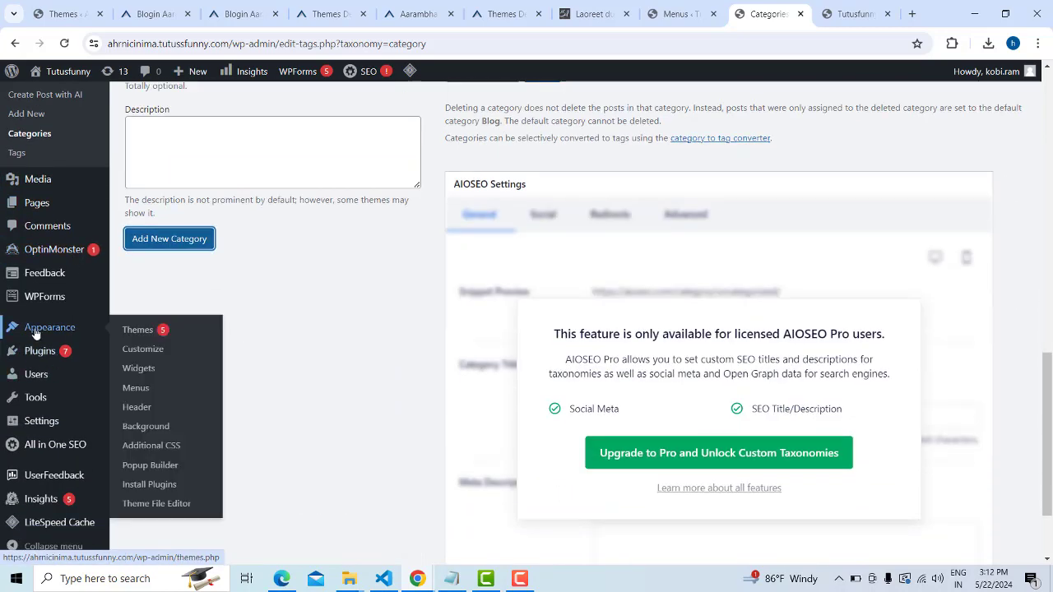
click(136, 391)
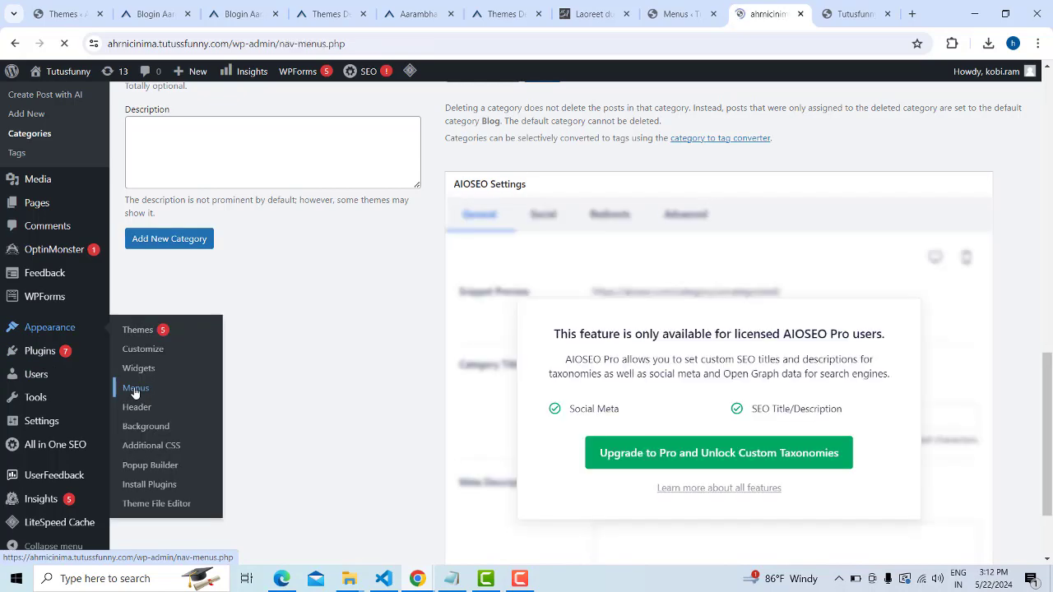
scroll(556, 380, down, 8)
scroll(556, 382, down, 1)
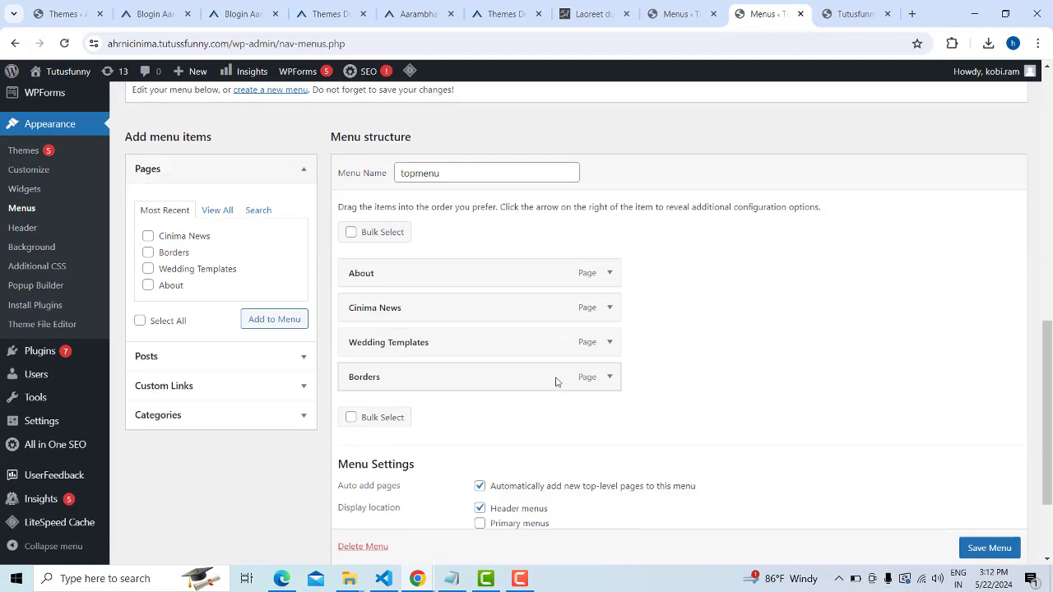
click(300, 420)
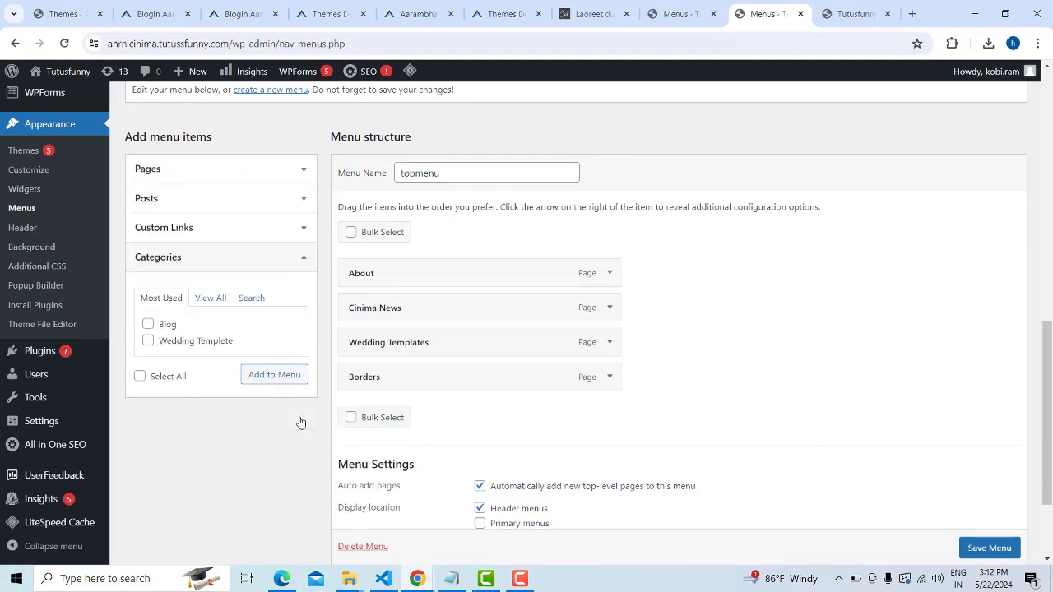
click(211, 300)
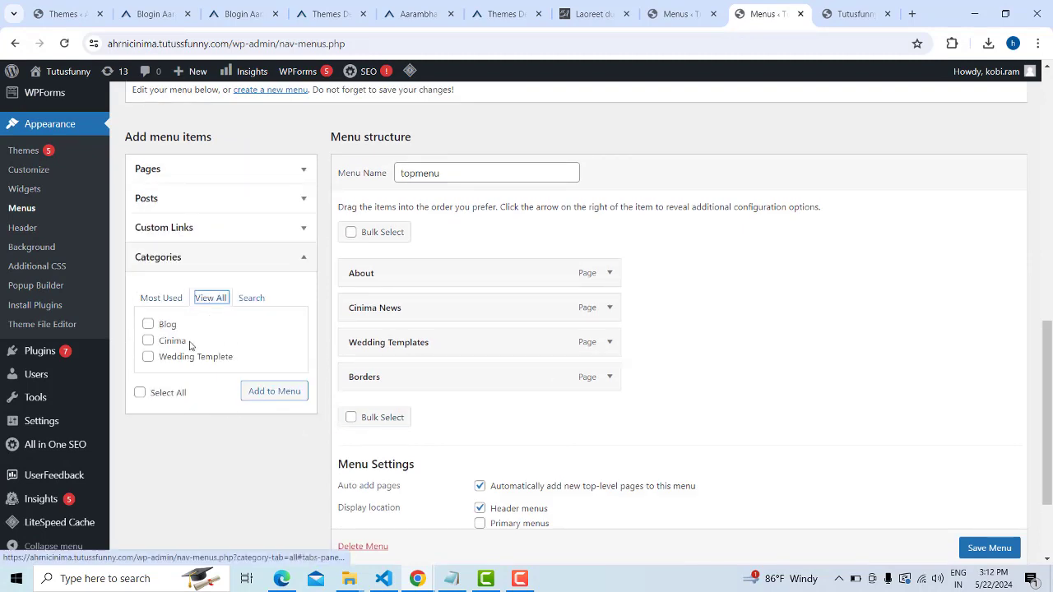
click(151, 359)
click(155, 343)
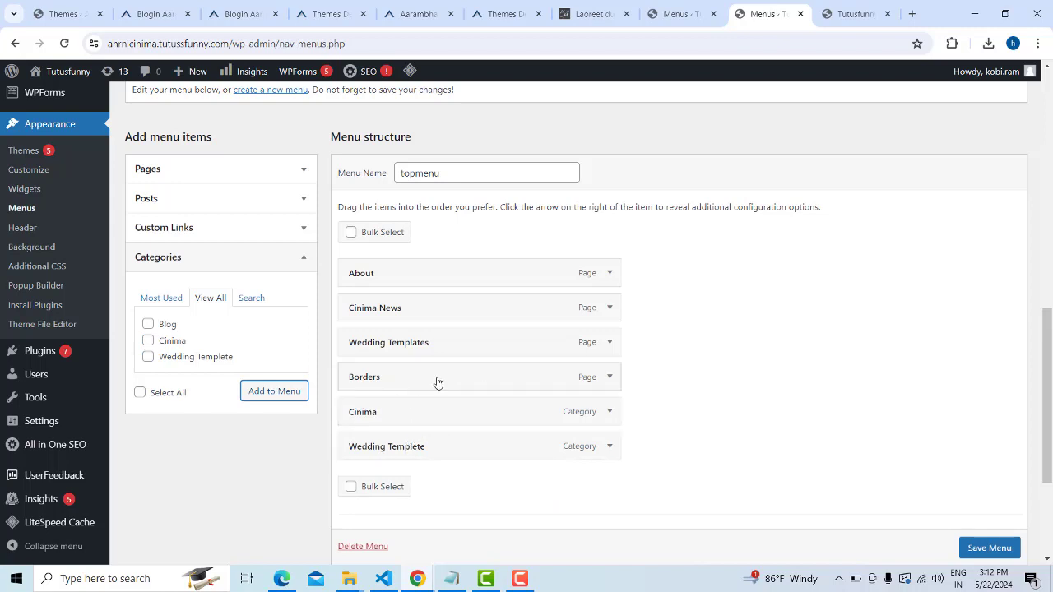
Remove the Borders, Wedding Templates and Cinima News pages from topmenu
click(610, 377)
scroll(538, 430, down, 1)
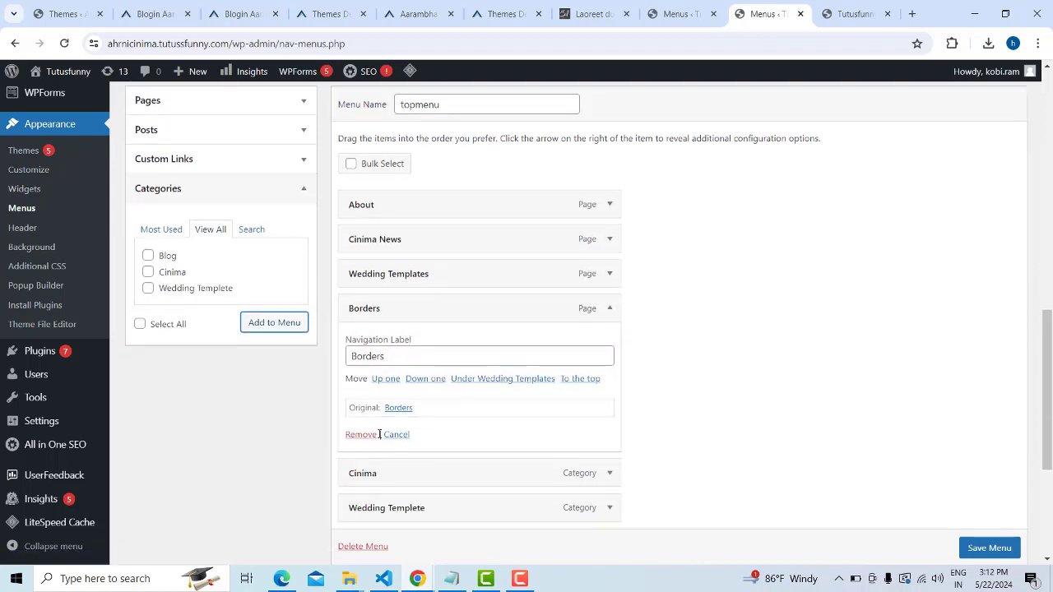
click(358, 434)
click(609, 274)
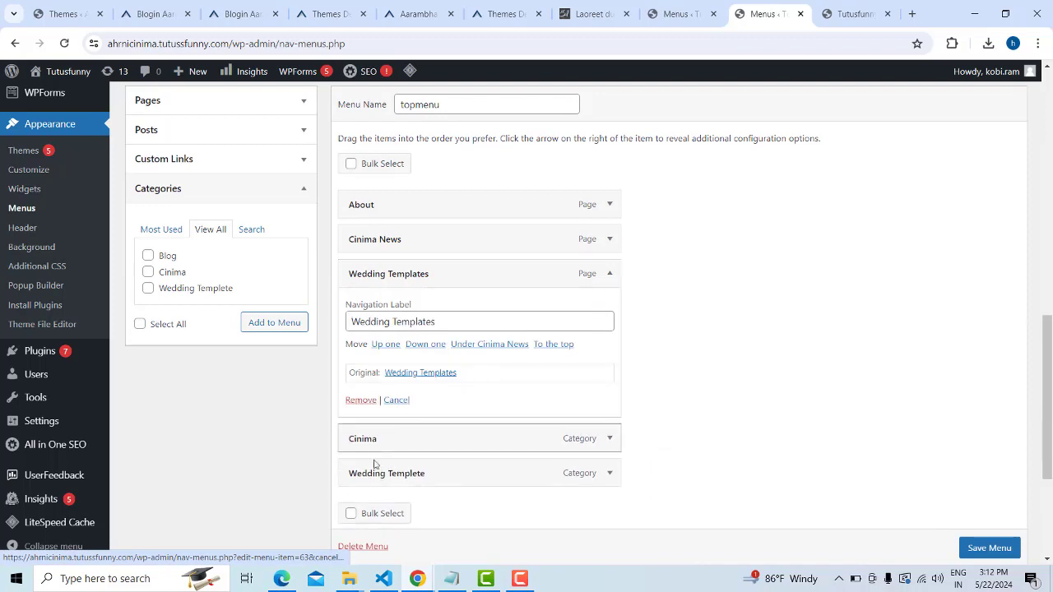
click(363, 400)
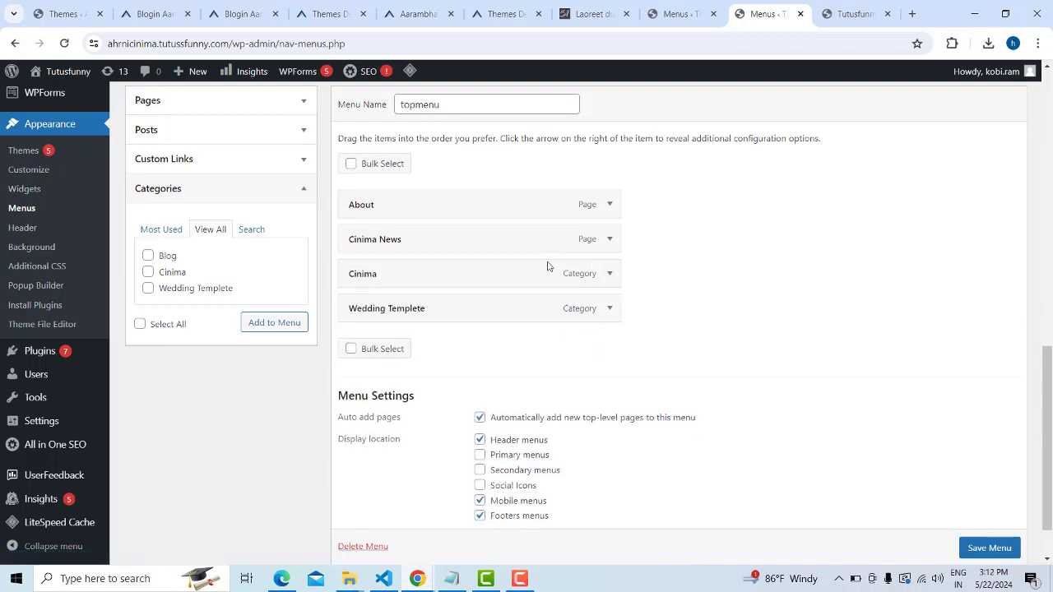
click(609, 238)
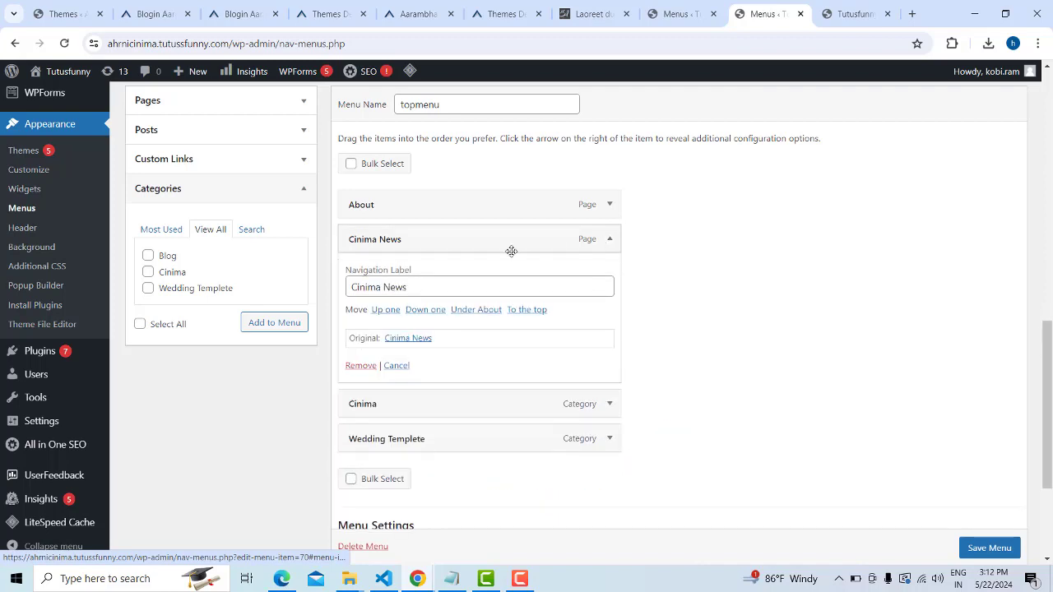
click(367, 366)
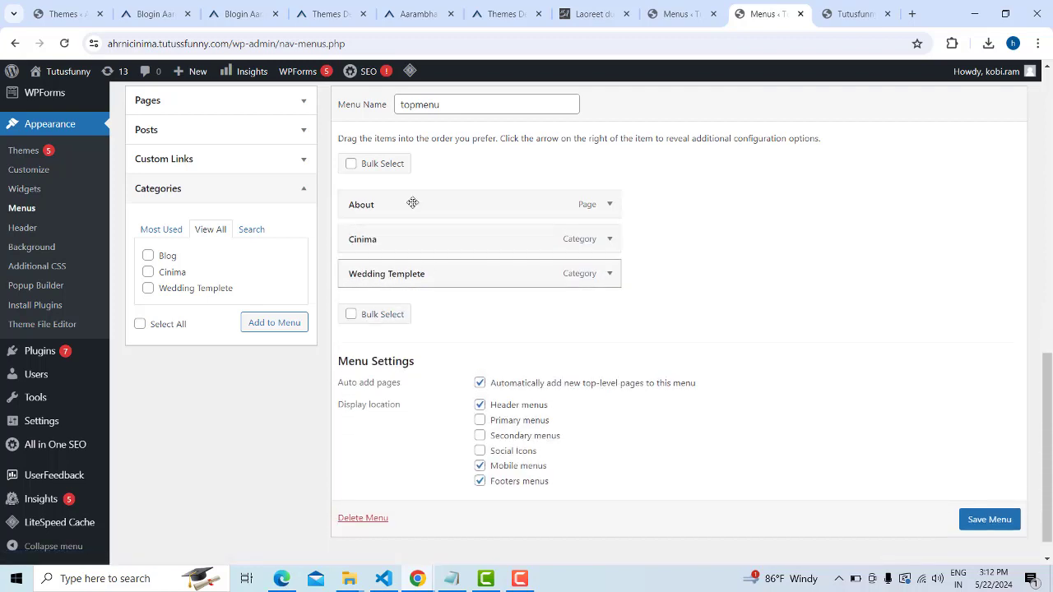
scroll(395, 255, up, 1)
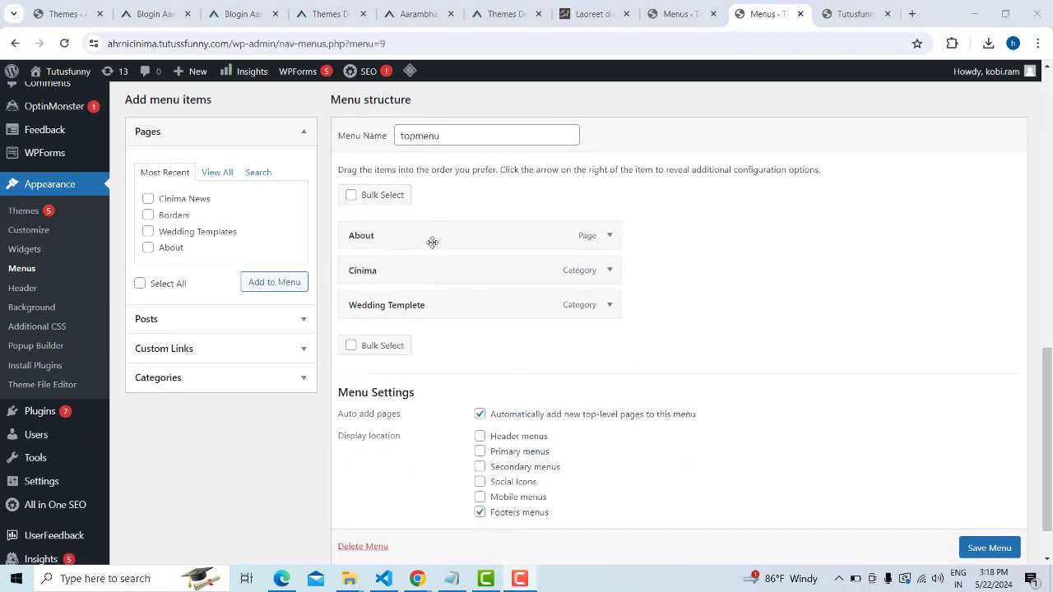
Turn off auto-adding new top-level pages, save topmenu, and view the live site's header
click(481, 415)
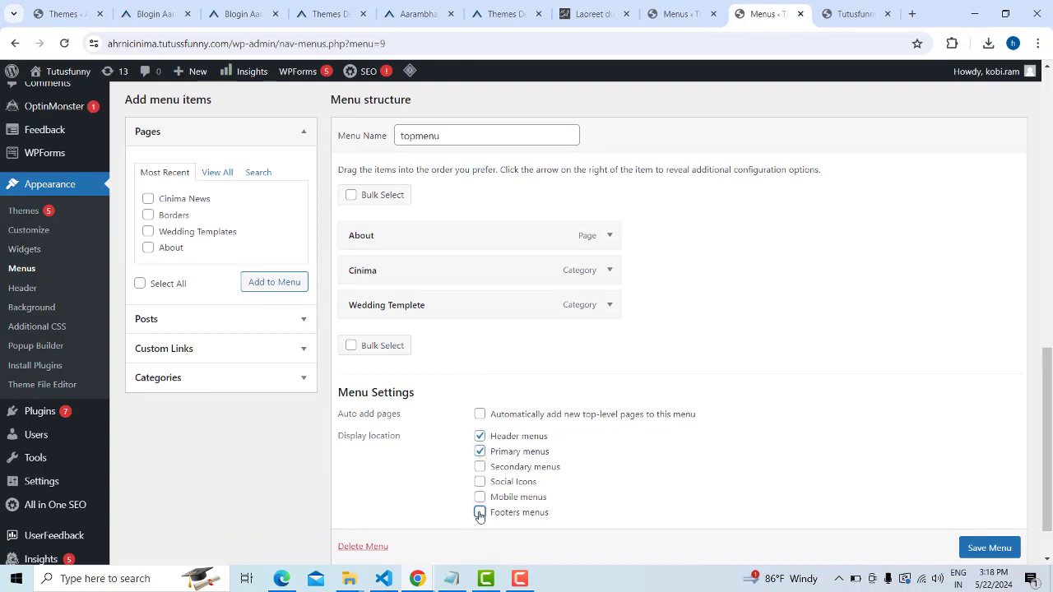
click(992, 548)
scroll(993, 546, down, 1)
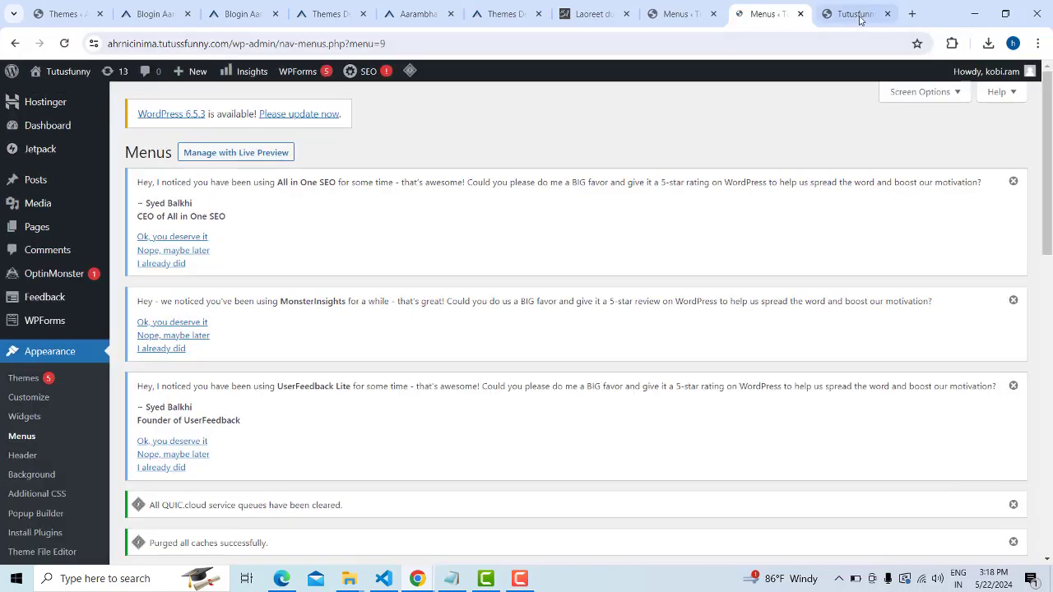
click(856, 14)
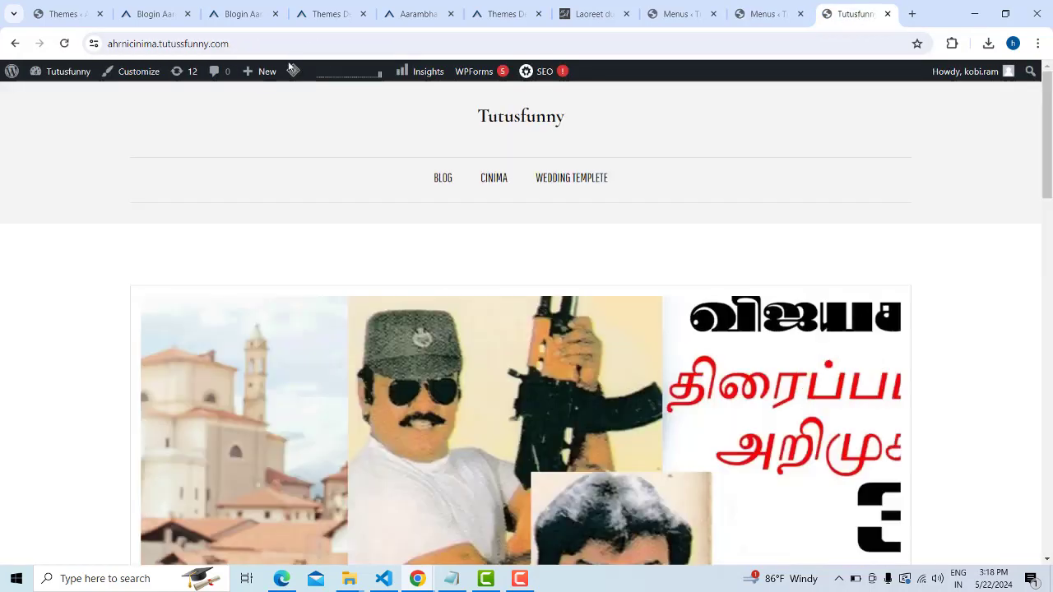
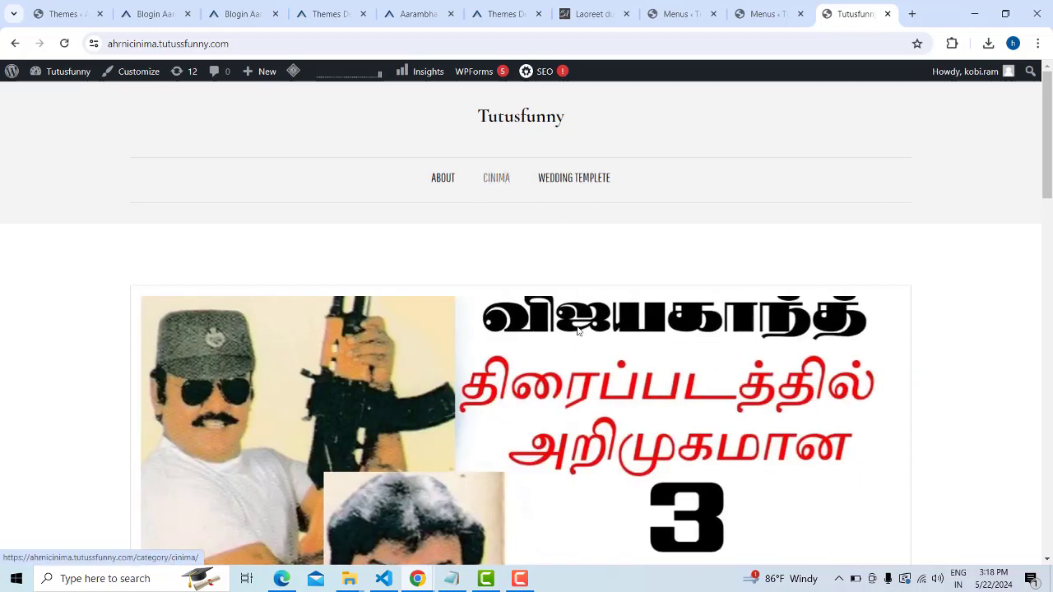
Switch to the WordPress Menus admin page and look over it
scroll(517, 294, down, 6)
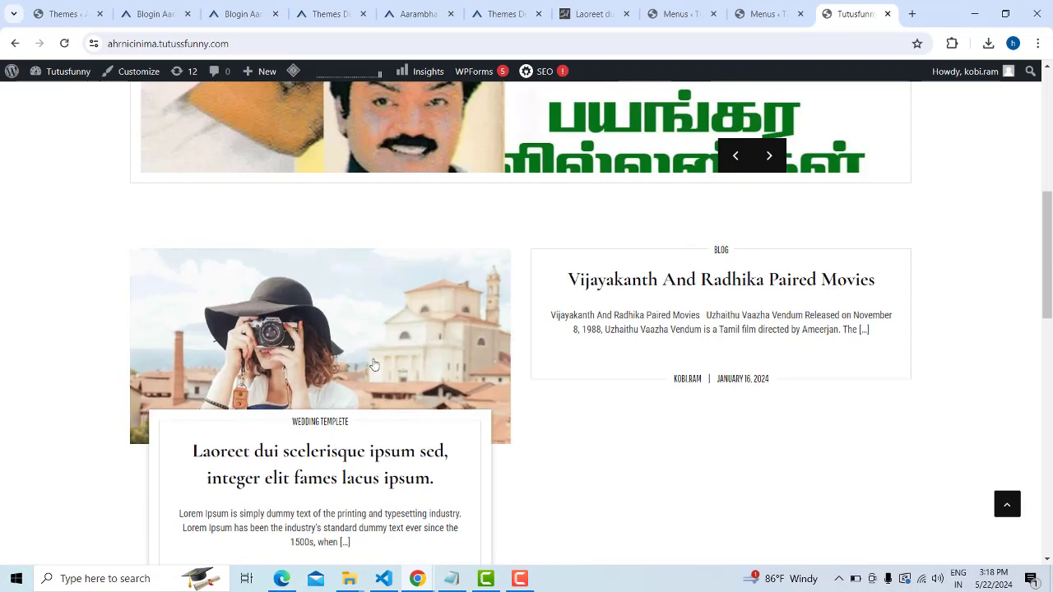
scroll(372, 364, up, 3)
scroll(437, 416, down, 1)
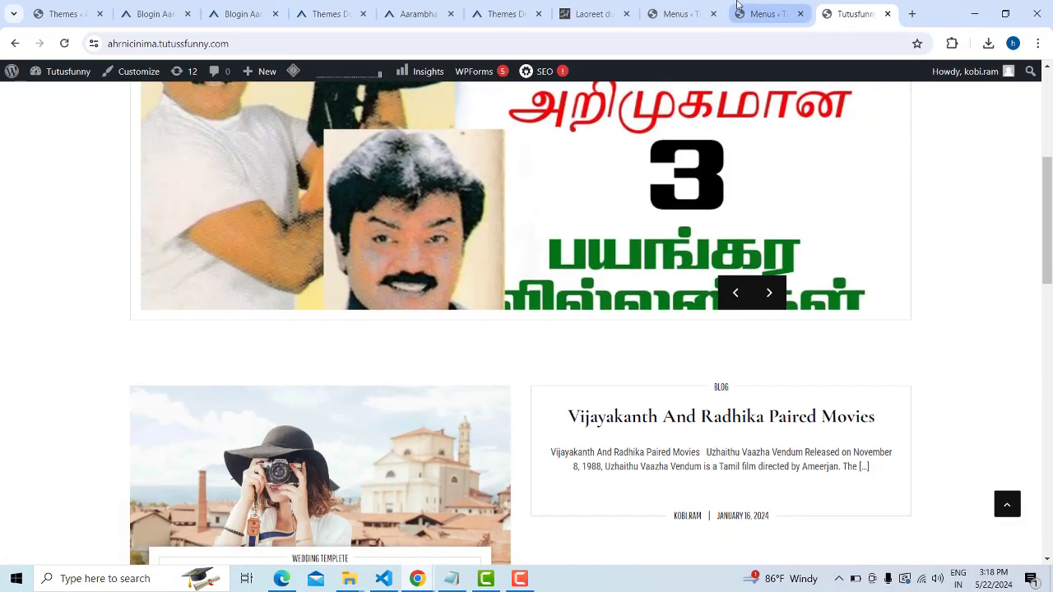
scroll(686, 142, up, 5)
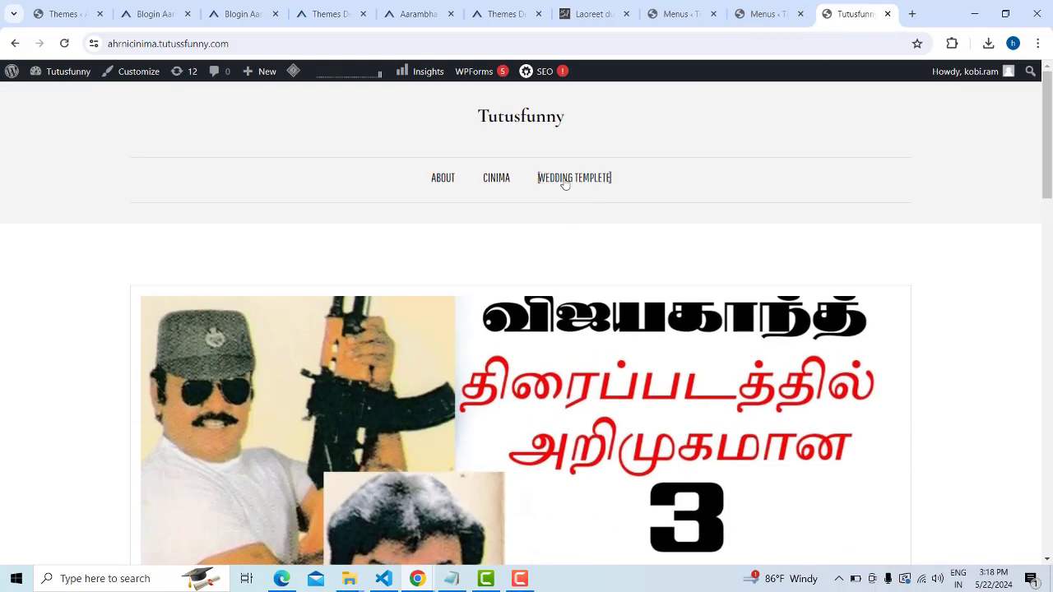
click(767, 16)
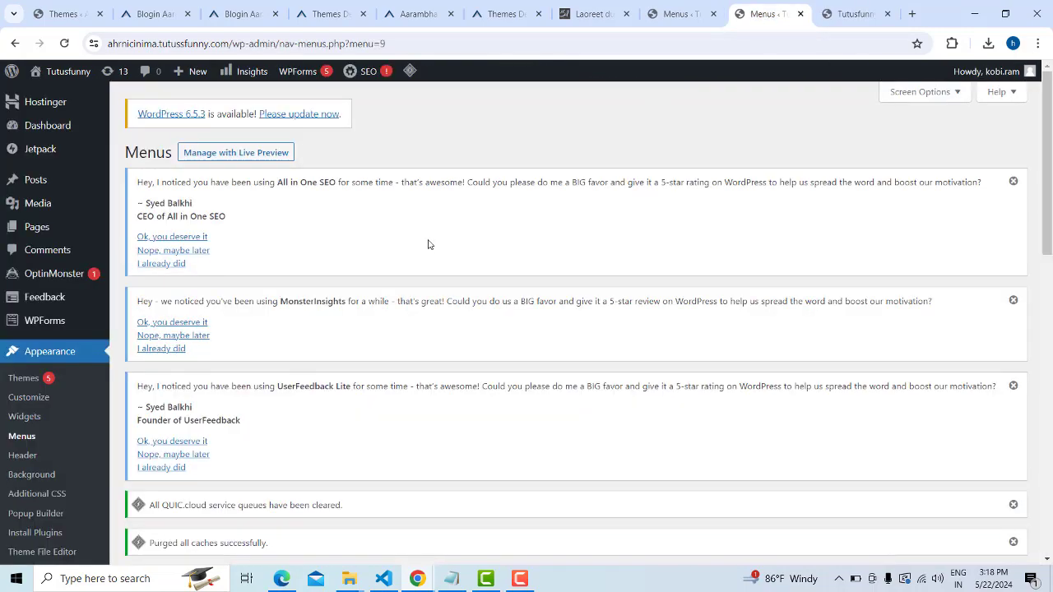
scroll(428, 245, down, 6)
scroll(440, 263, up, 6)
mouse_move(45, 179)
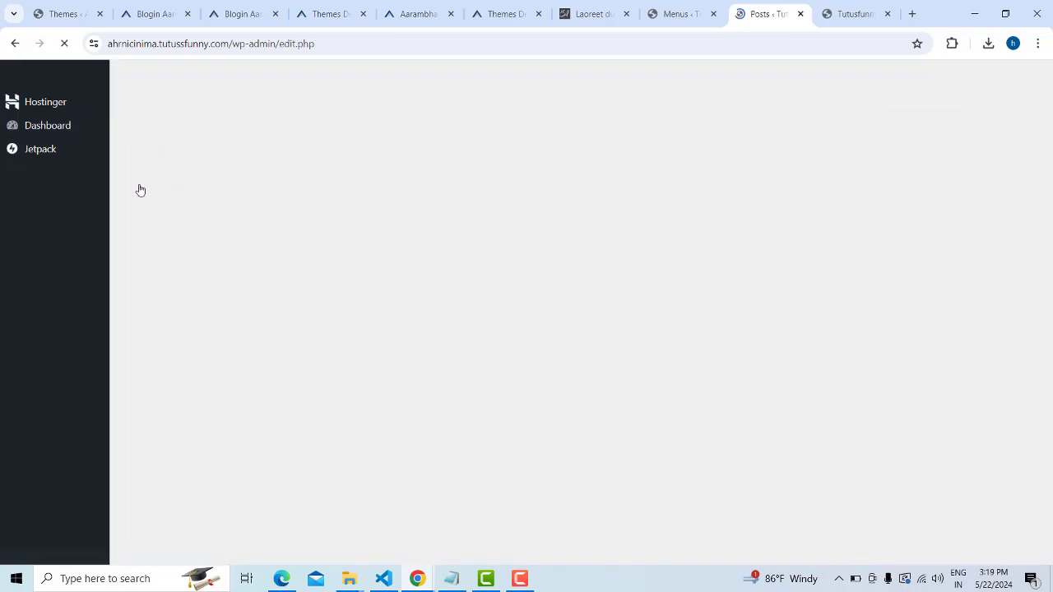
Update the Laoreet dui scelerisque post under Wedding Templete and bring up the Tutusfunny homepage
scroll(747, 231, down, 3)
scroll(747, 231, down, 3)
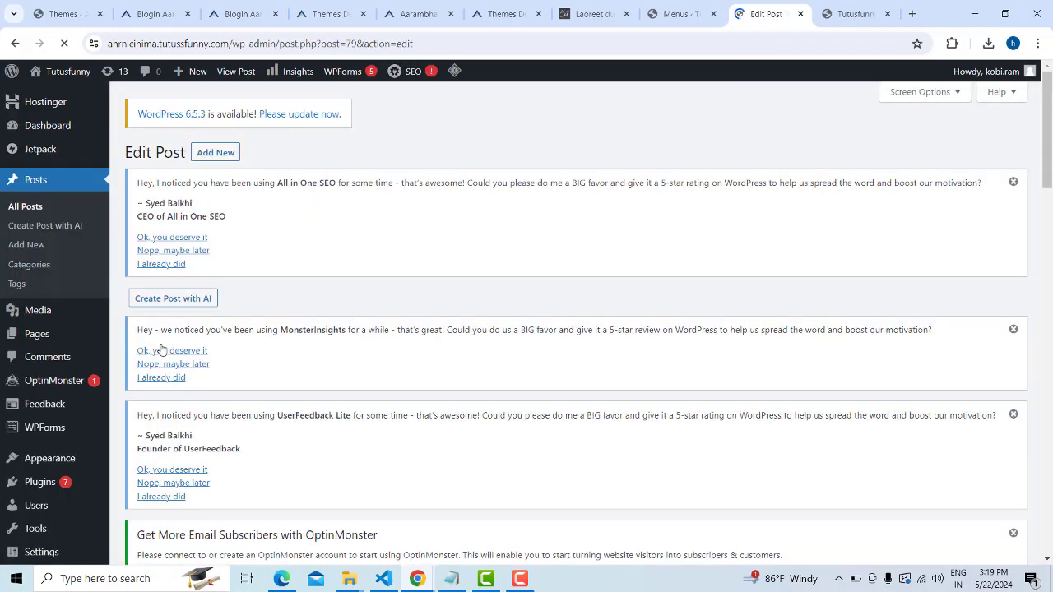
scroll(811, 378, down, 9)
scroll(802, 379, down, 6)
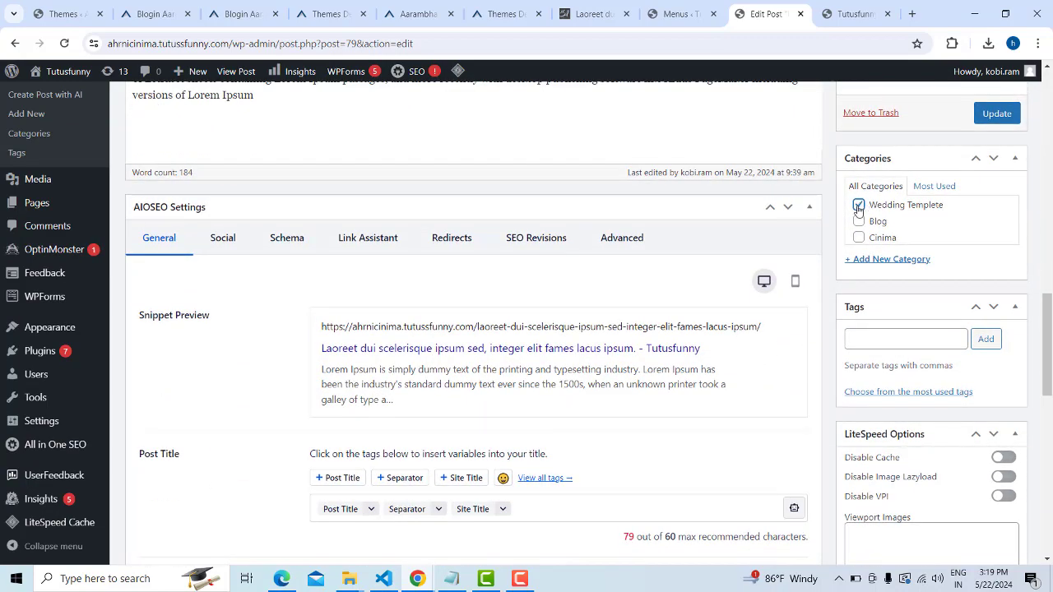
click(1003, 117)
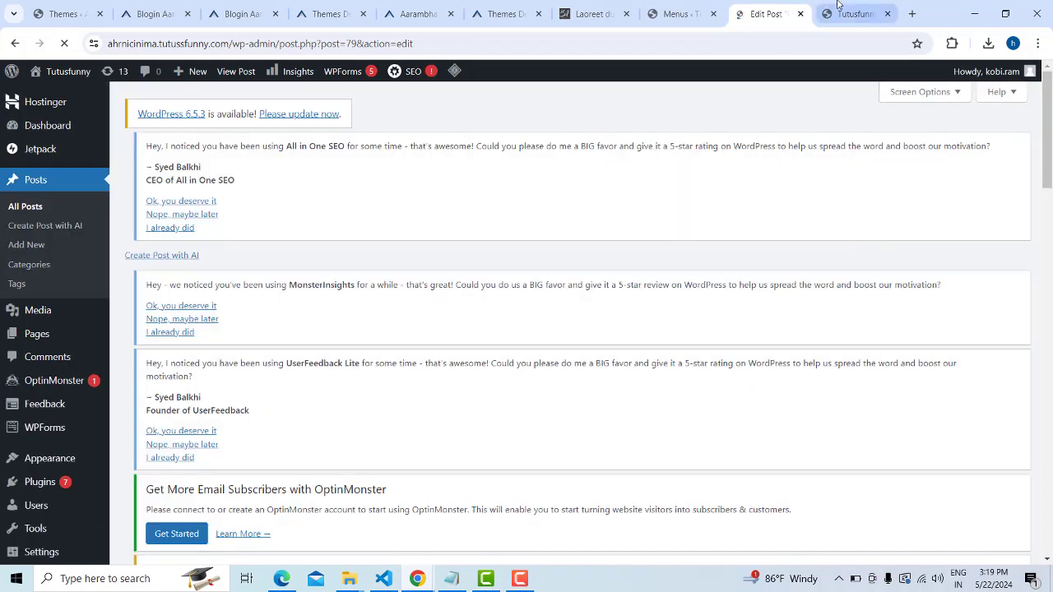
click(855, 13)
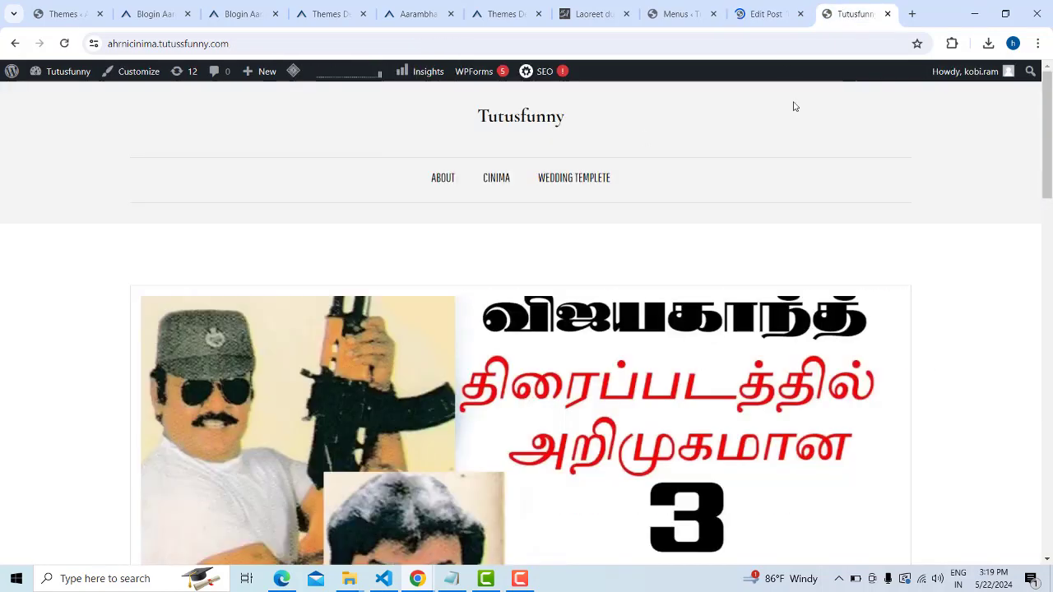
Browse the Wedding Templete category page listing the Laoreet post, then return to Edit Post
click(574, 179)
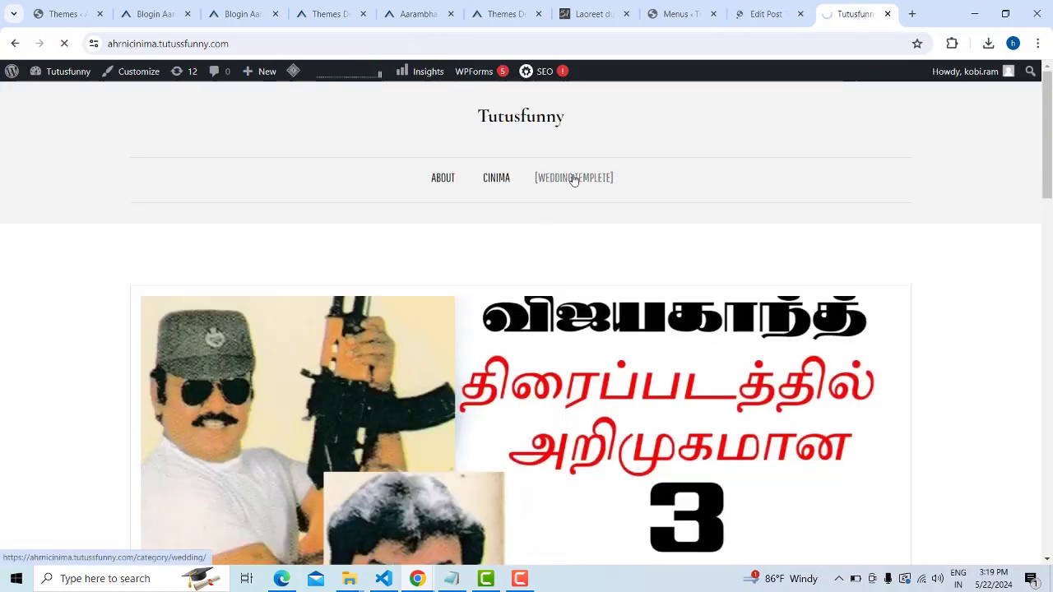
scroll(735, 227, down, 5)
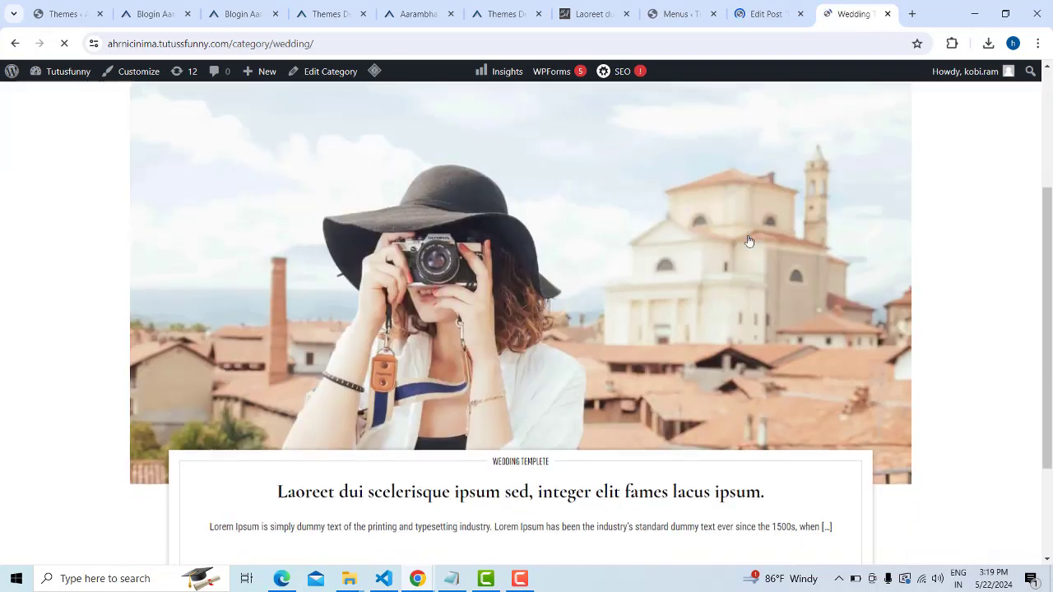
scroll(496, 373, up, 4)
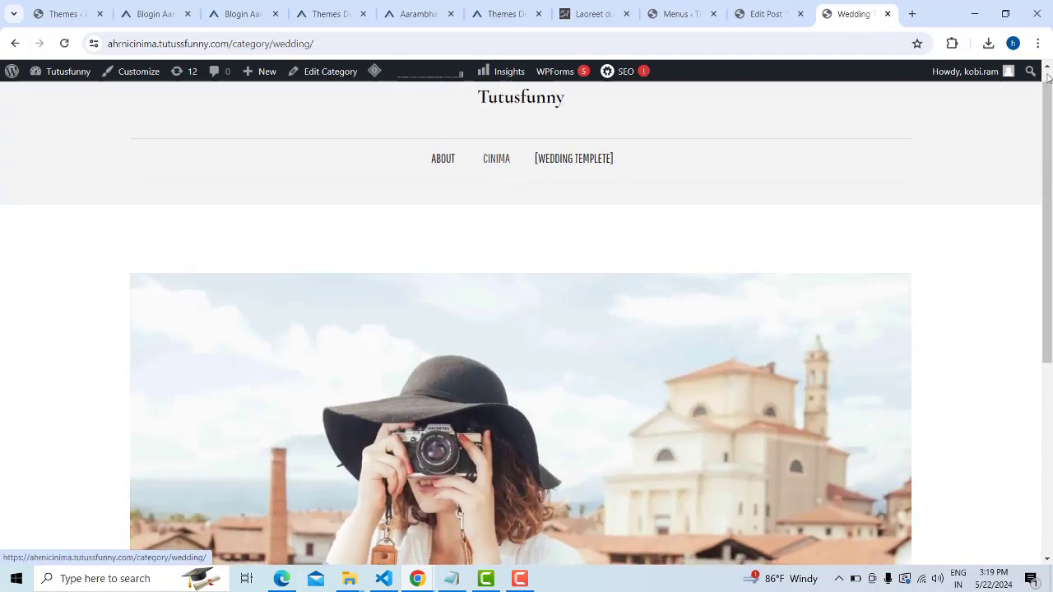
click(770, 14)
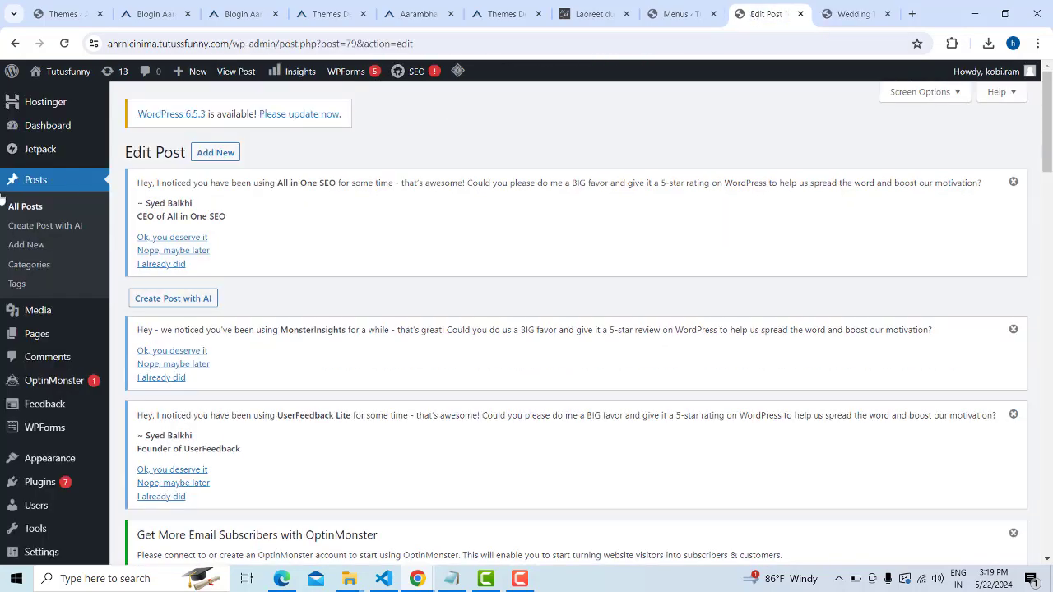
Start a new post titled 'Veritatis varius et. Luctus elementum quidem proident feugiat.' copied from the demo blog
click(27, 246)
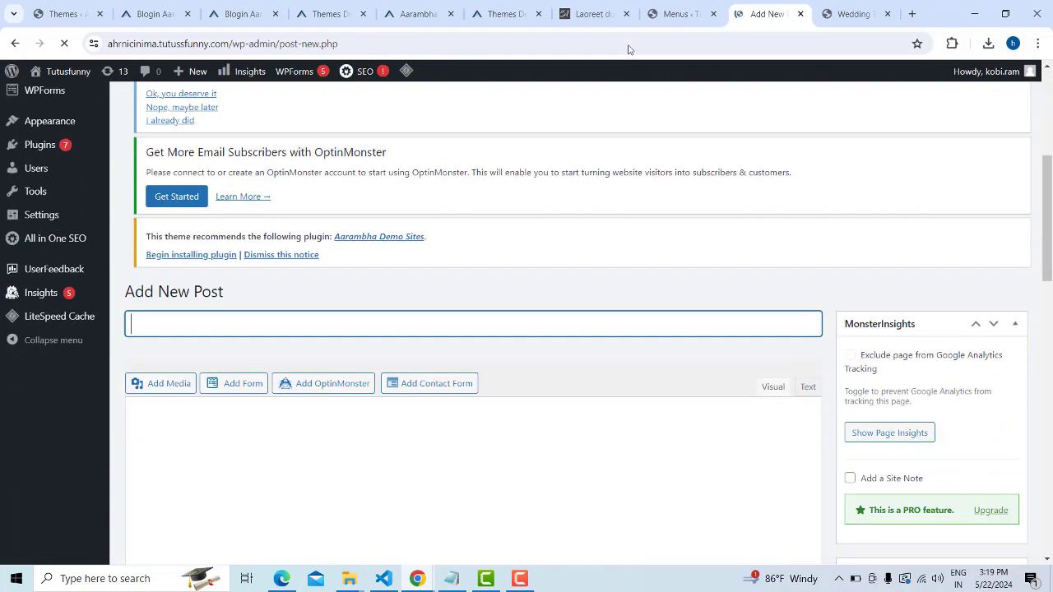
click(601, 14)
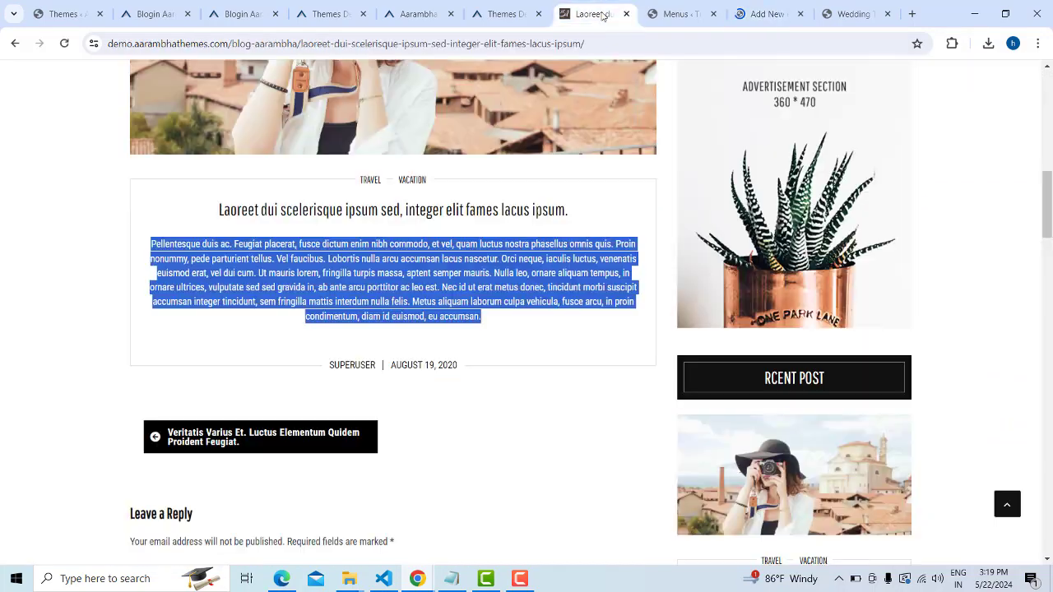
scroll(10, 108, up, 3)
click(13, 43)
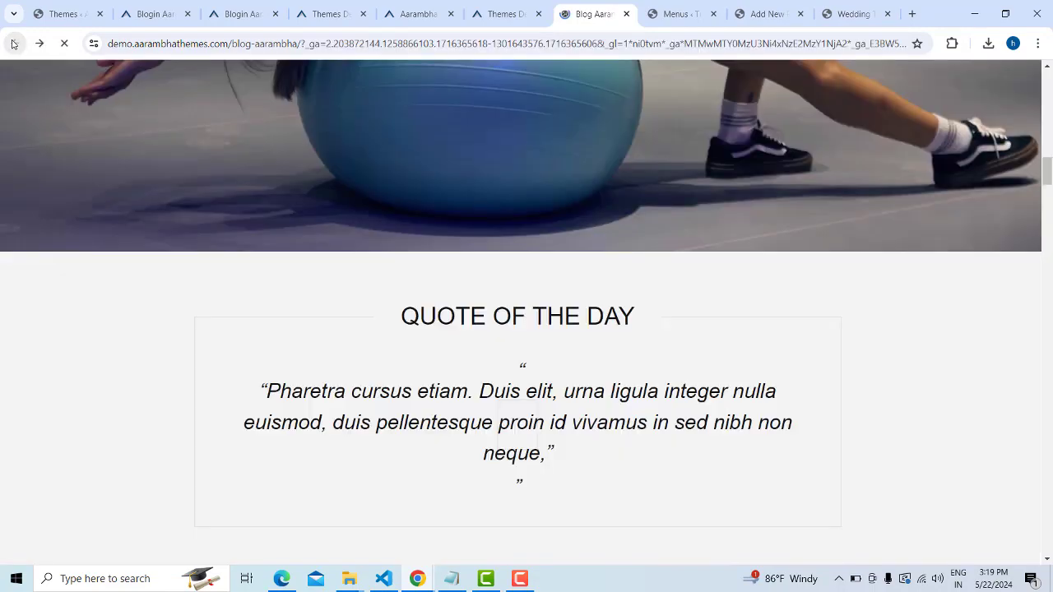
scroll(580, 252, down, 3)
scroll(539, 252, down, 3)
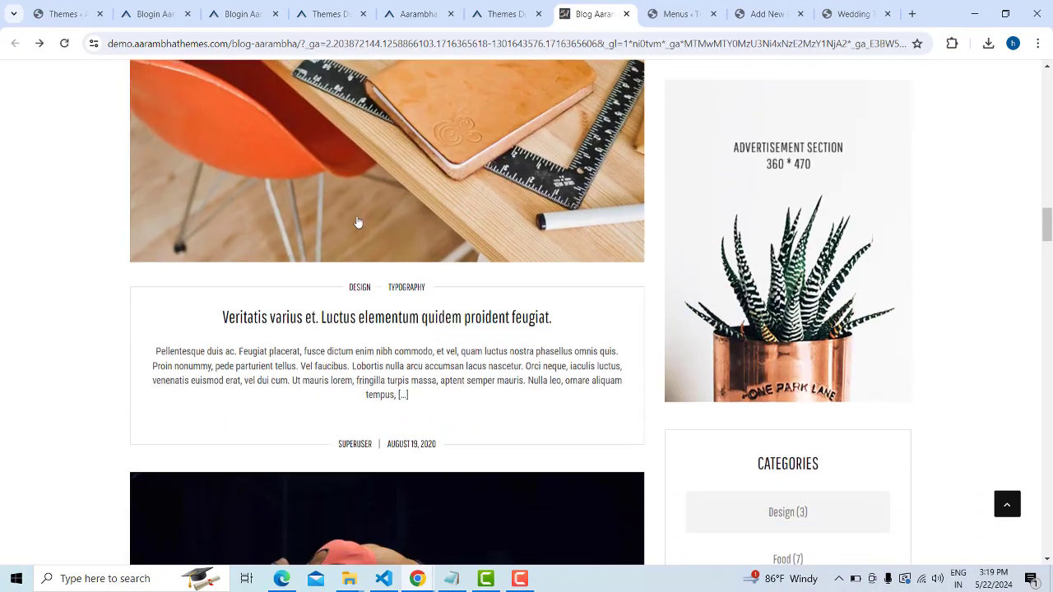
drag(220, 316, 562, 314)
key(ctrl+c)
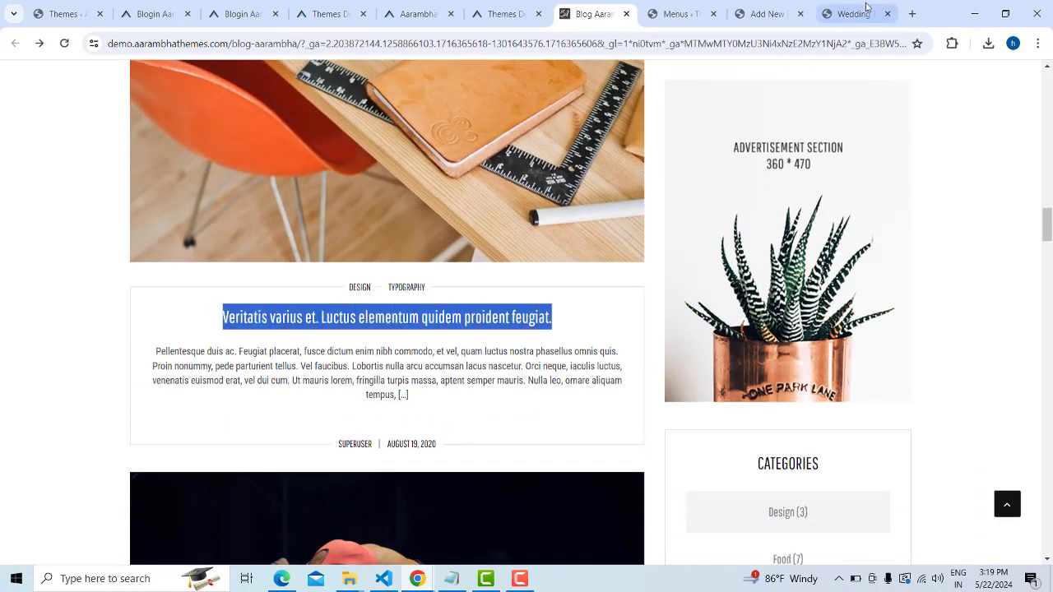
click(850, 14)
scroll(770, 140, down, 4)
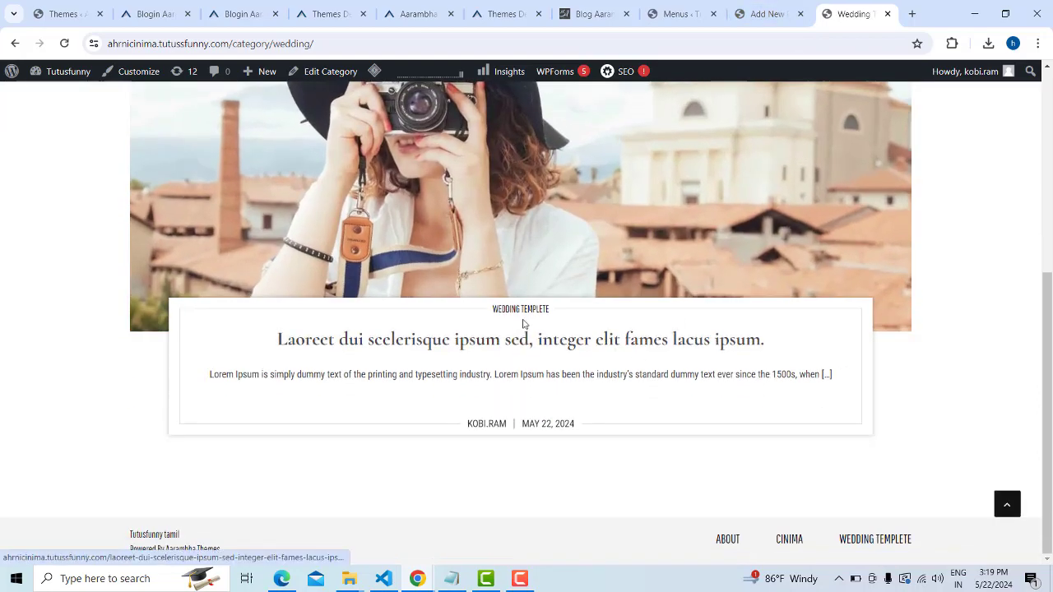
click(765, 14)
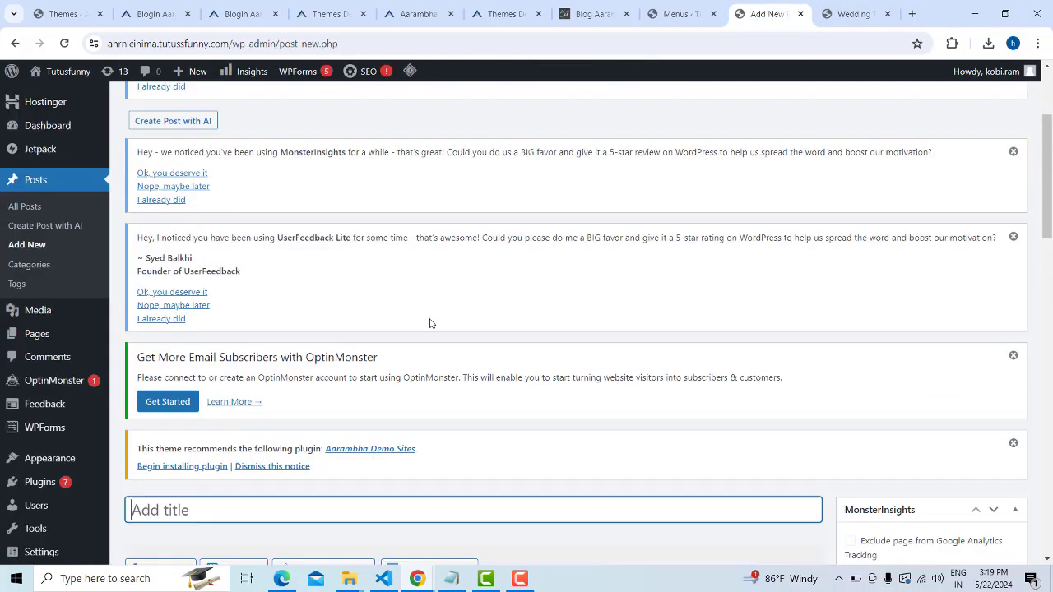
key(ctrl+v)
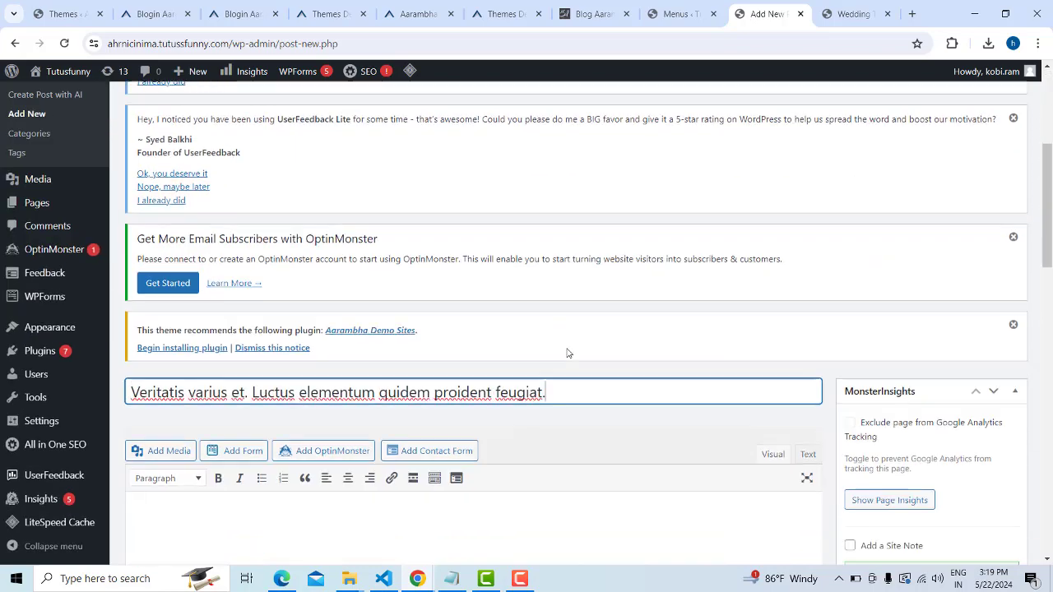
key(Tab)
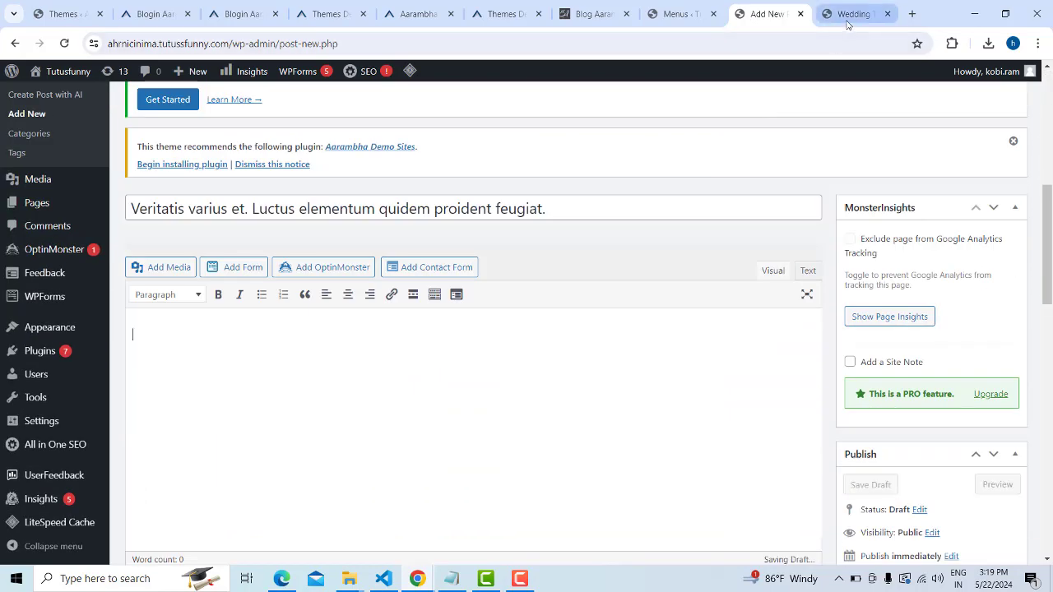
Copy a Lorem Ipsum paragraph from the lipsum.com window
click(284, 580)
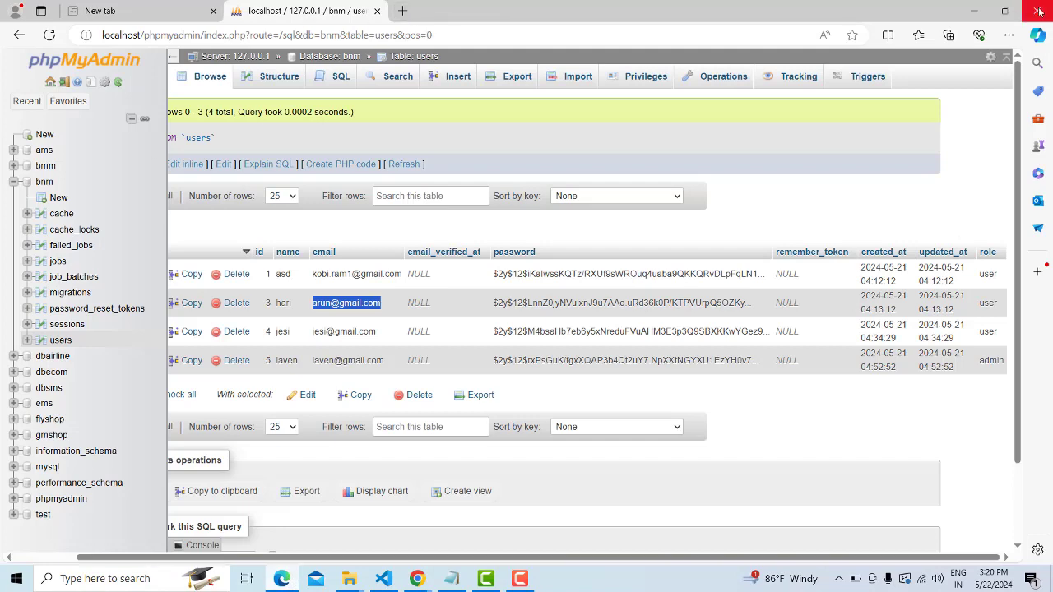
click(973, 11)
mouse_move(417, 581)
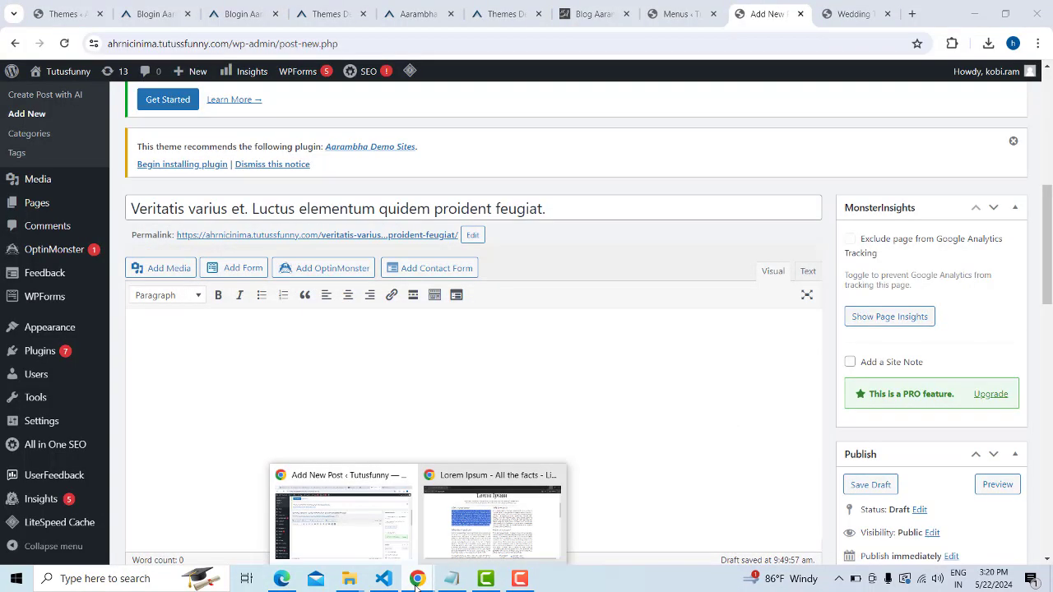
click(449, 534)
right_click(385, 270)
click(385, 269)
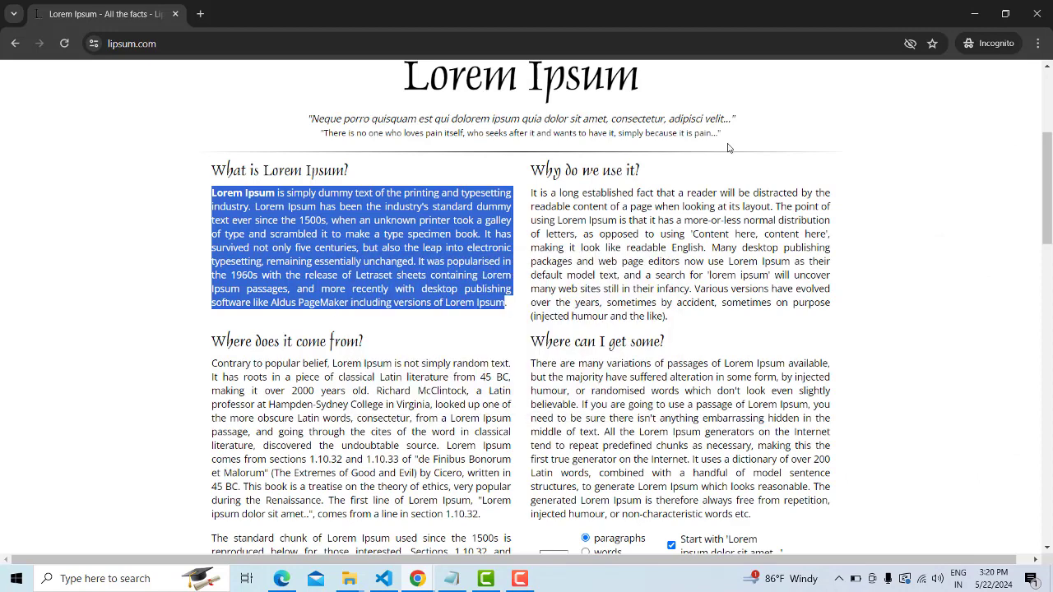
click(974, 14)
Paste the paragraph twice into the body, add a Read More break, and an empty first line
click(412, 366)
key(ctrl+v)
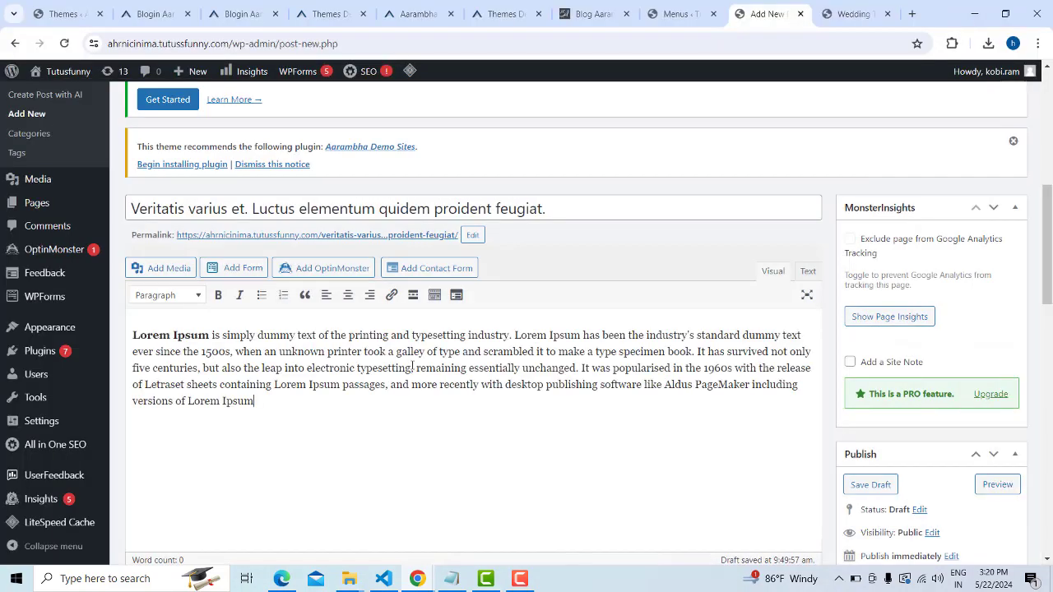
key(ctrl+v)
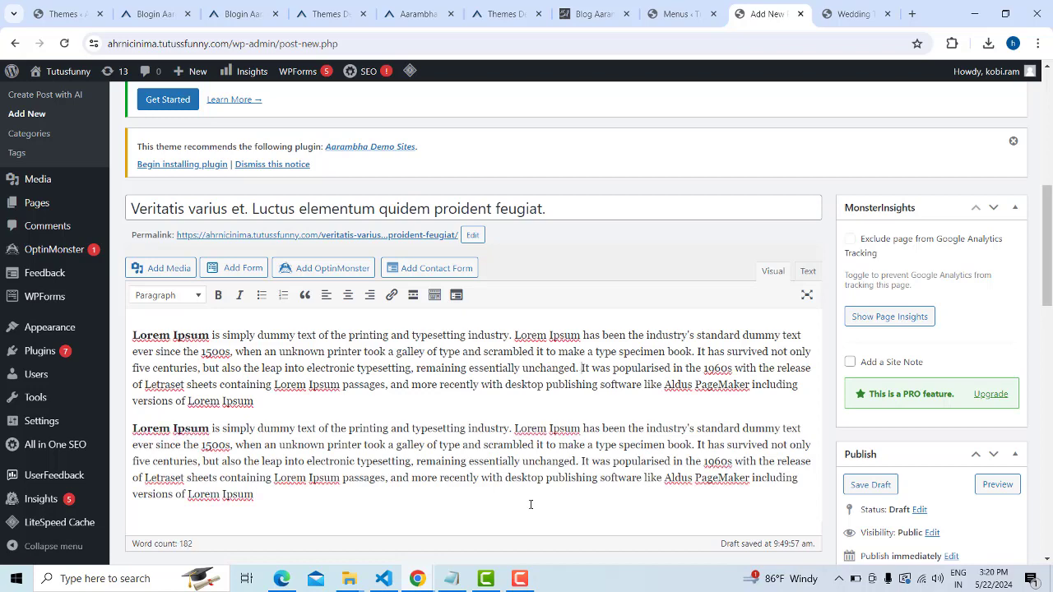
click(412, 295)
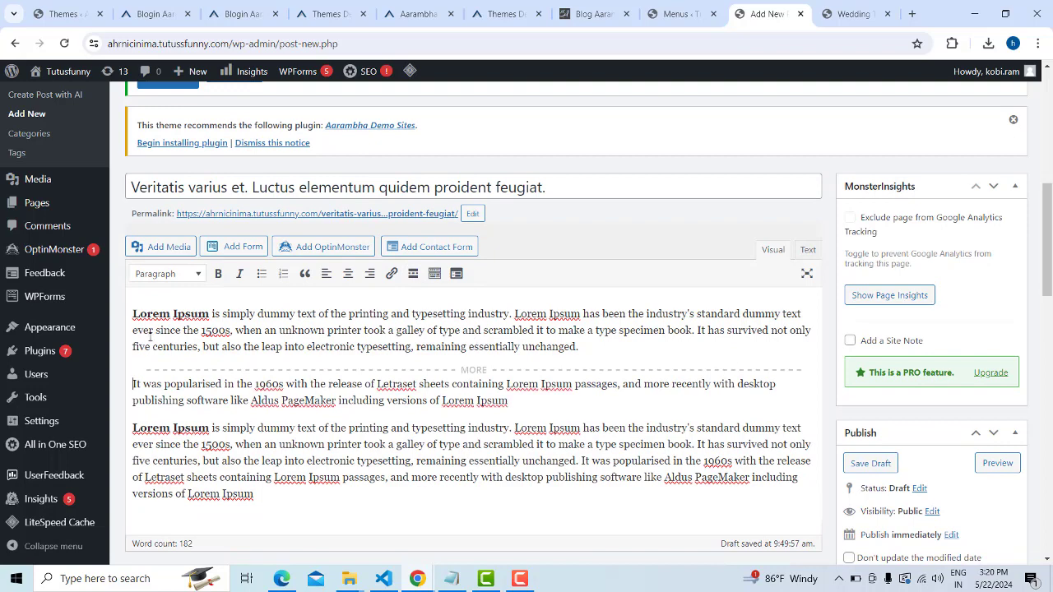
key(Return)
click(156, 291)
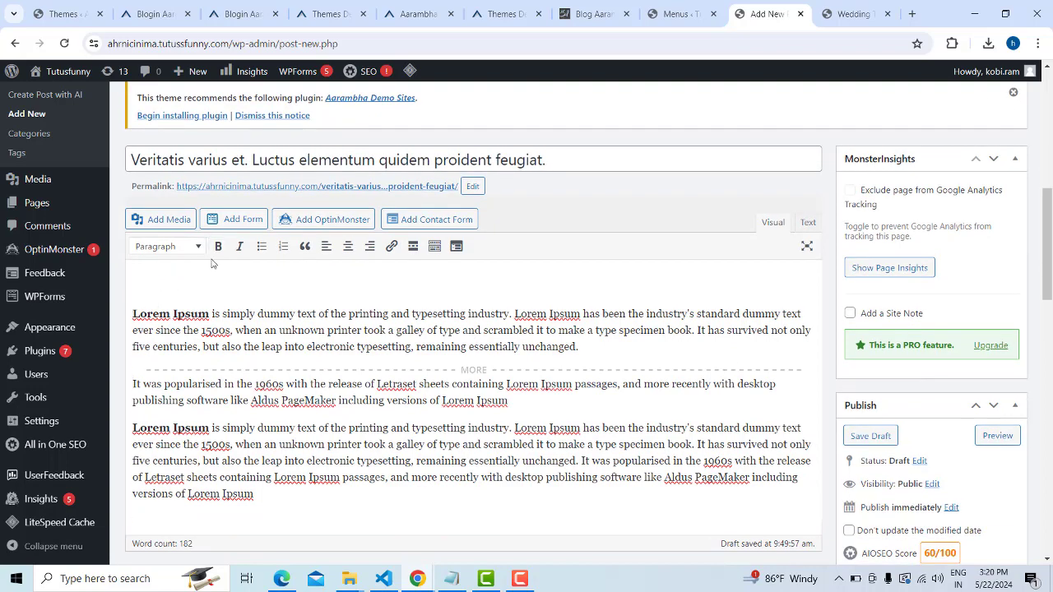
Insert 2.jpg from the Media Library at the top of the post and enlarge it
click(172, 219)
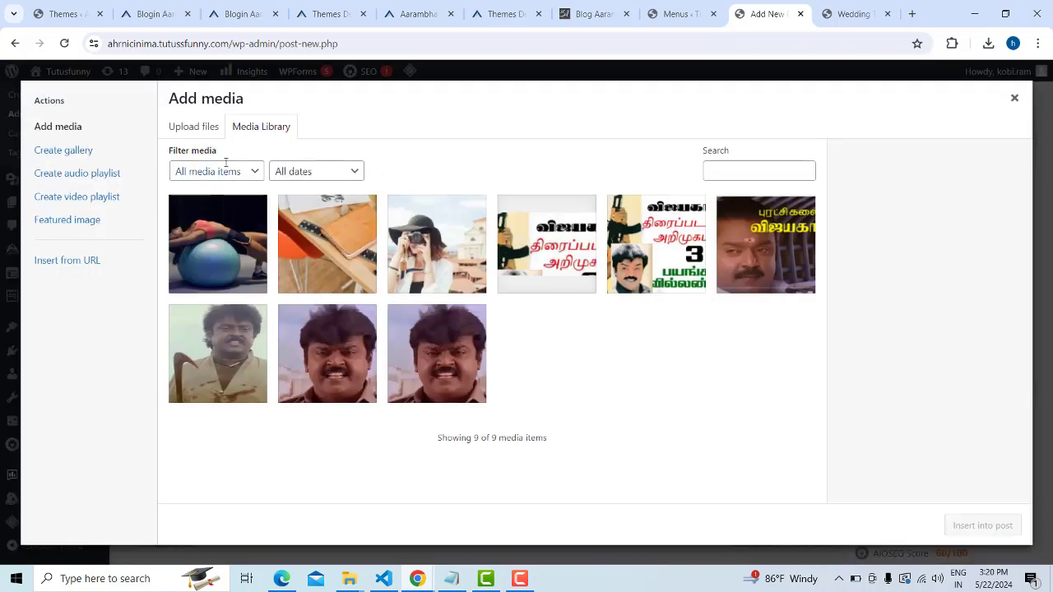
click(324, 238)
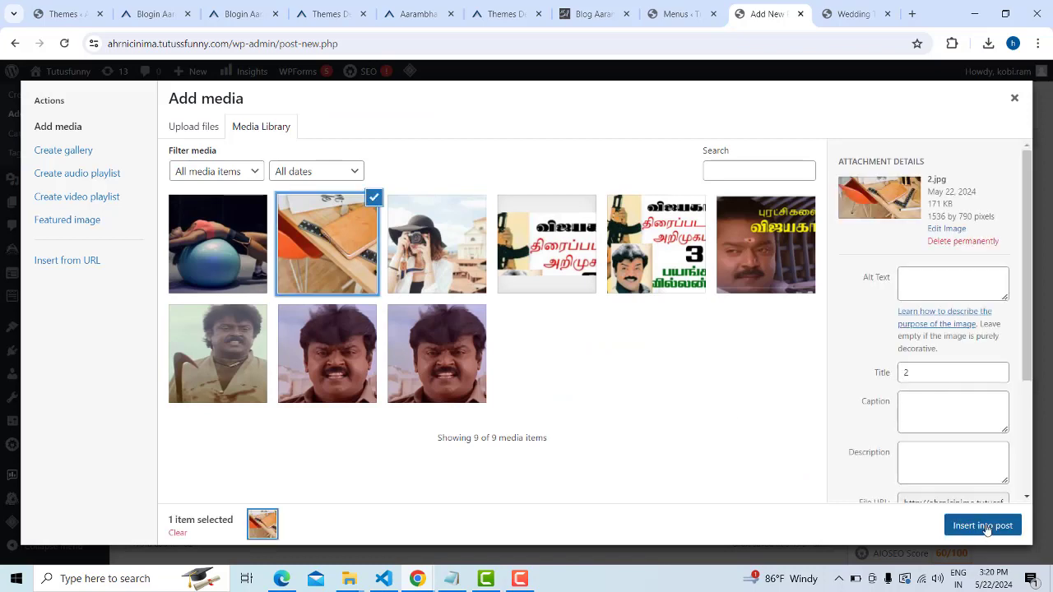
click(982, 525)
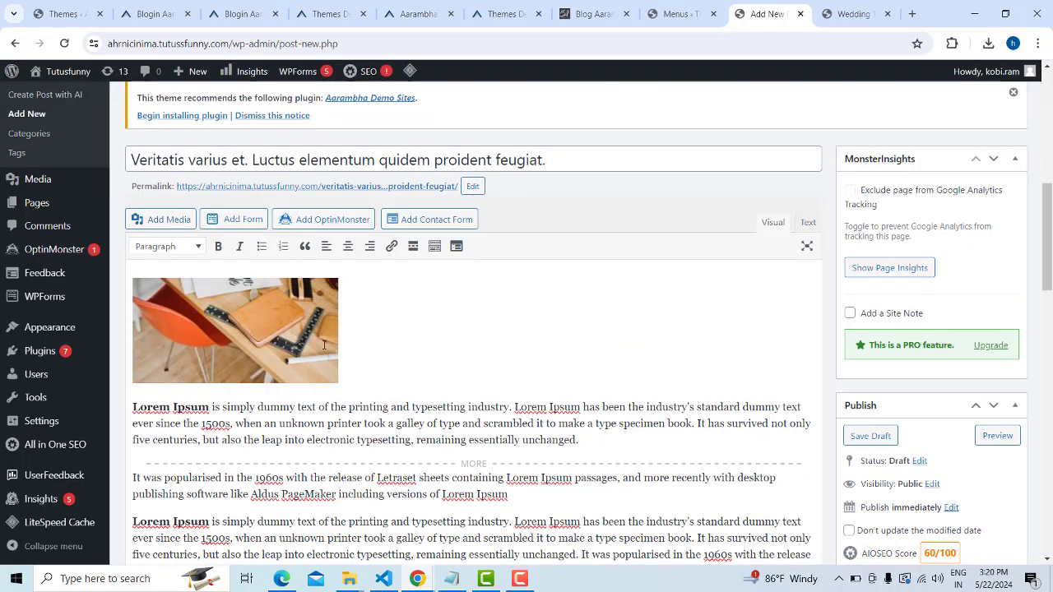
click(335, 359)
drag(337, 384, 437, 384)
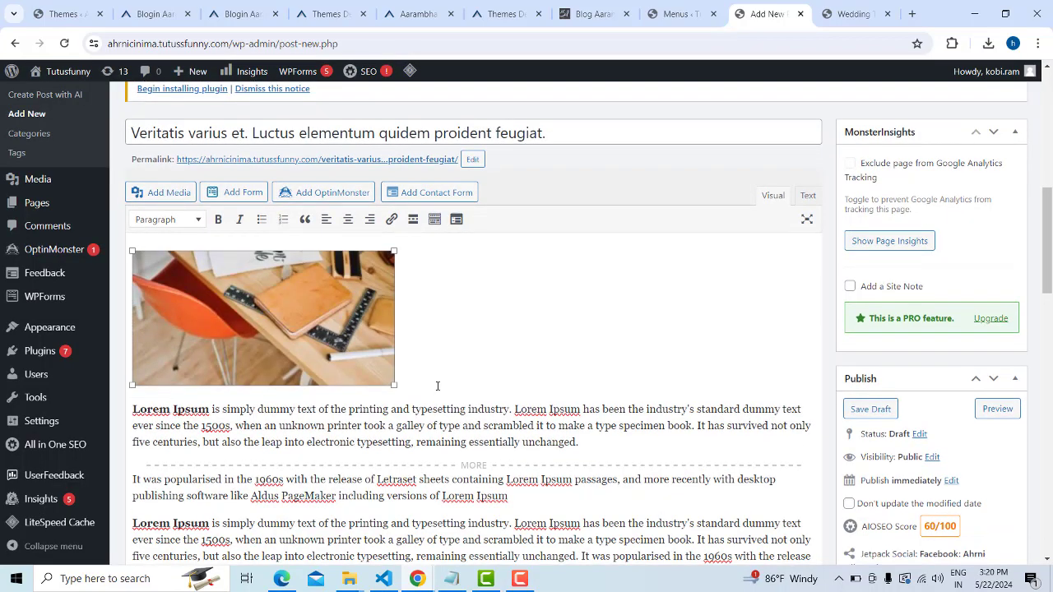
Set the 2.jpg desk photo as the post's featured image
scroll(962, 418, down, 10)
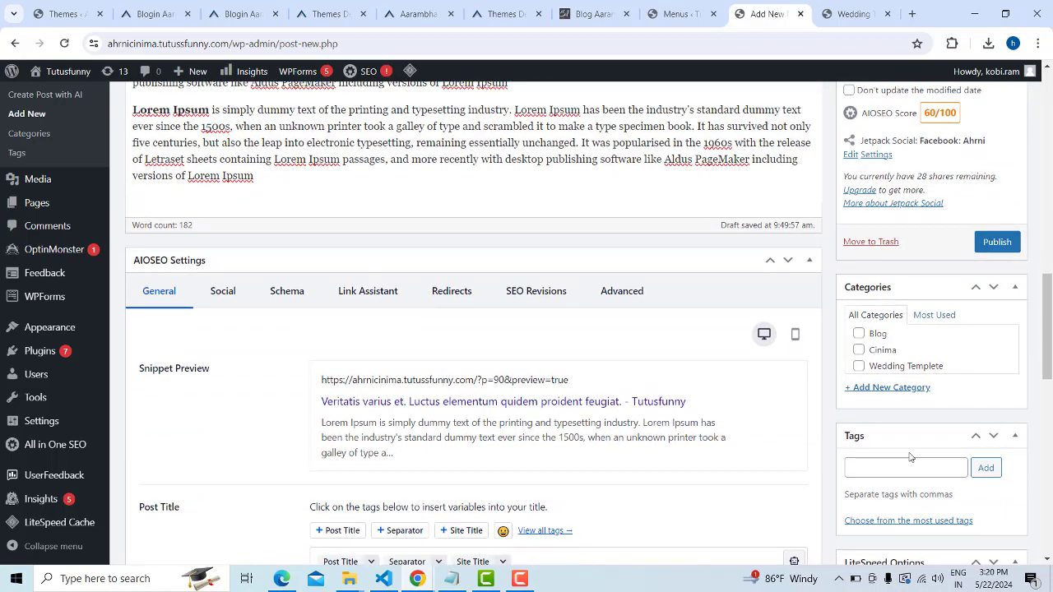
scroll(912, 457, down, 3)
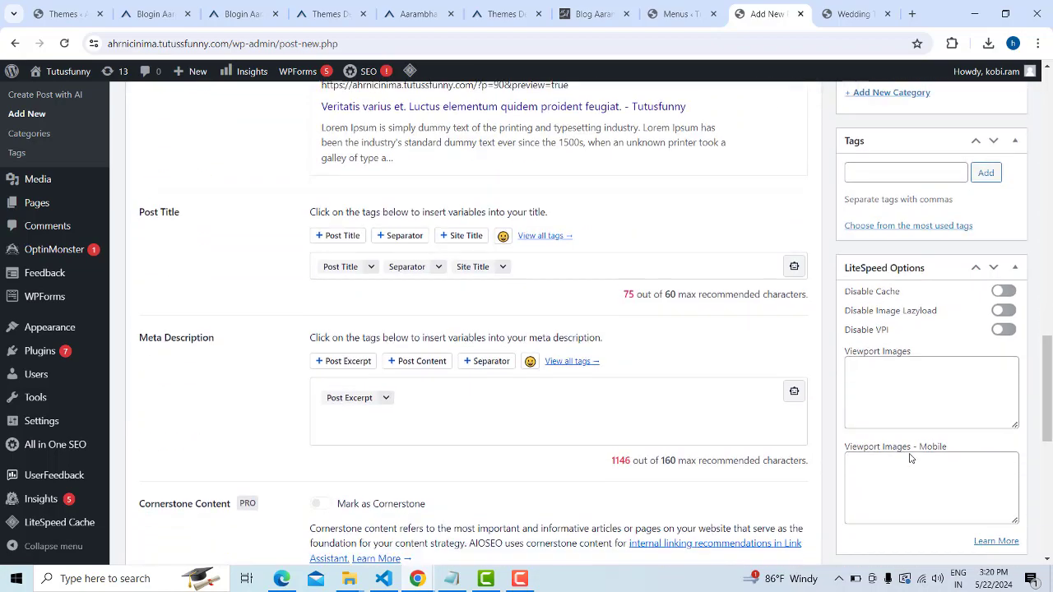
click(881, 499)
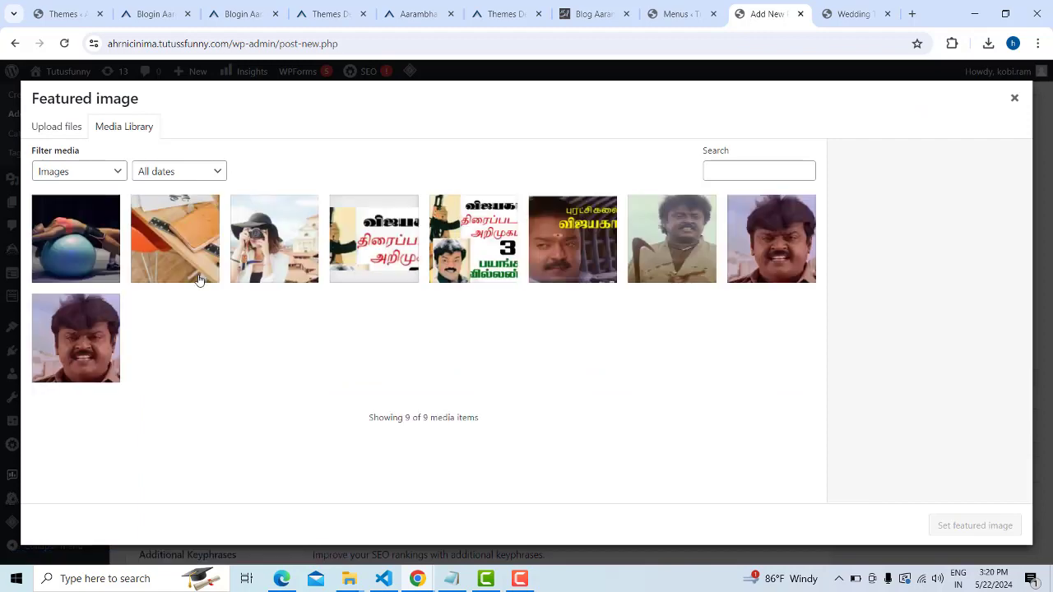
click(174, 239)
click(961, 527)
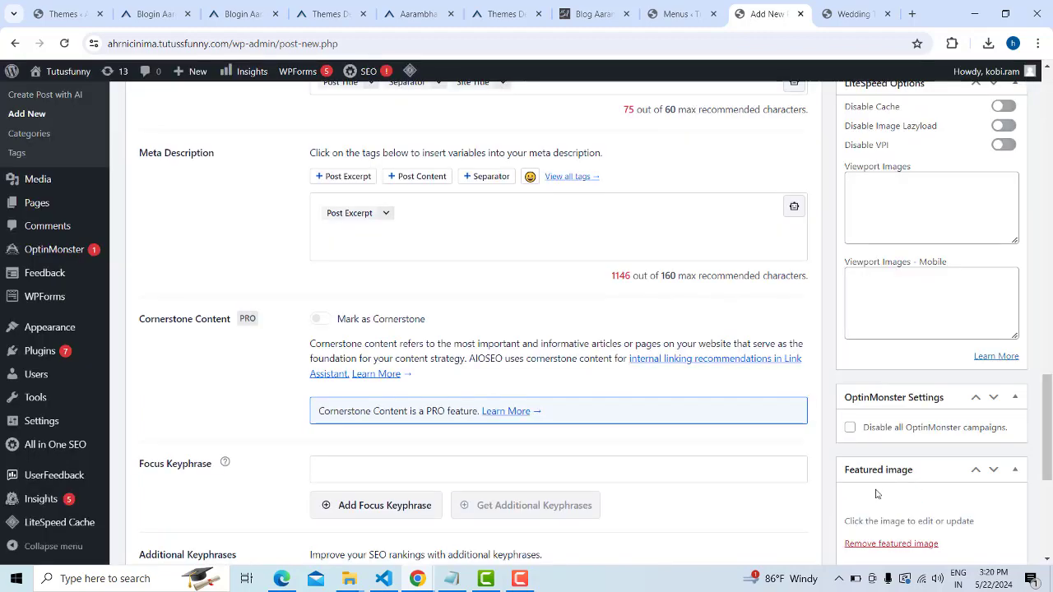
Publish the Veritatis post
scroll(971, 498, down, 4)
scroll(930, 307, up, 8)
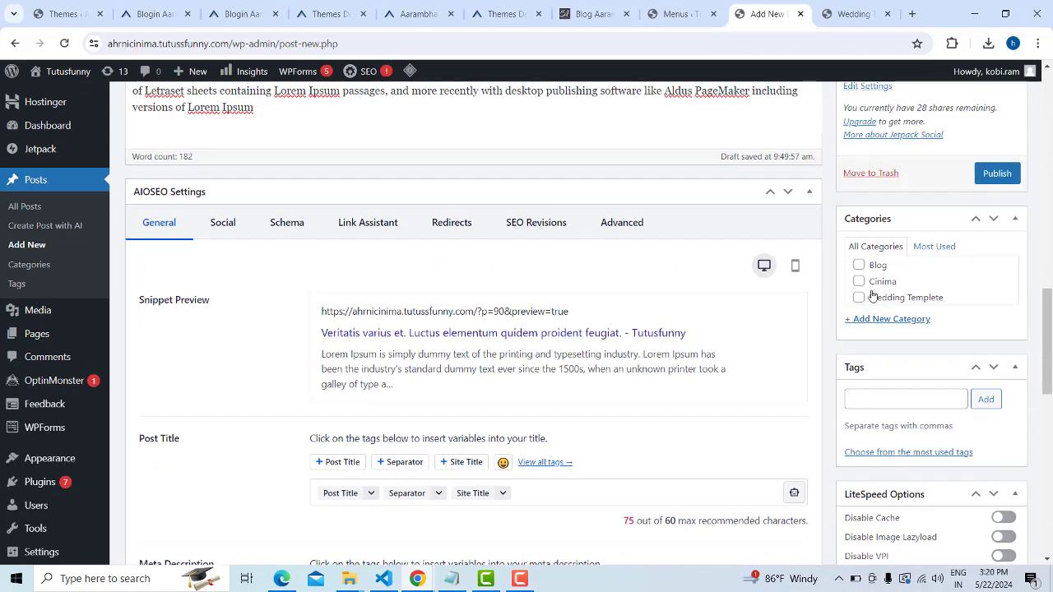
click(1005, 175)
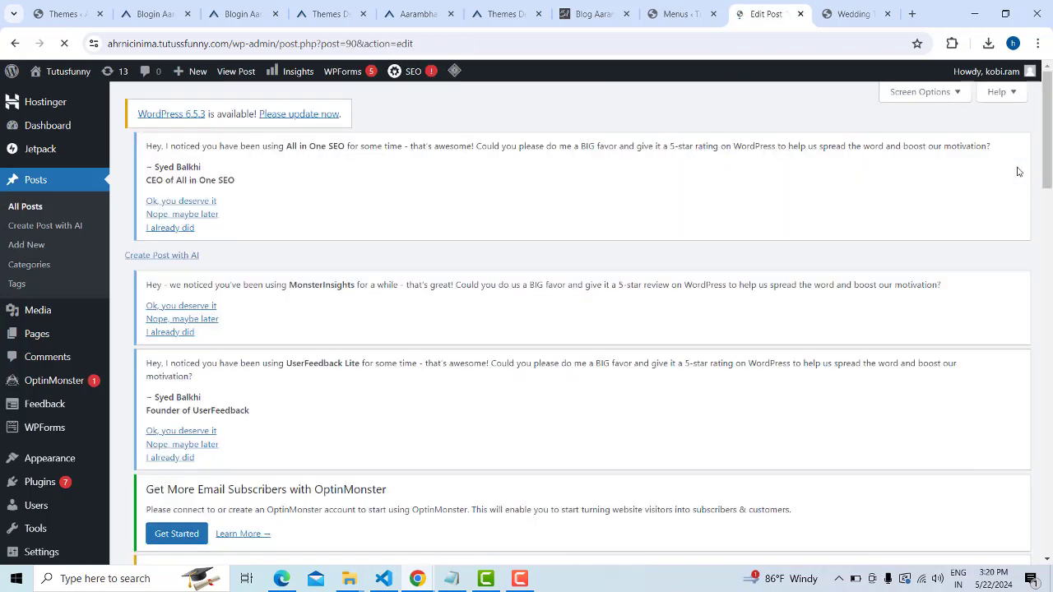
Reload the Wedding Templete category page, scroll through its posts, and go back to the homepage
click(836, 11)
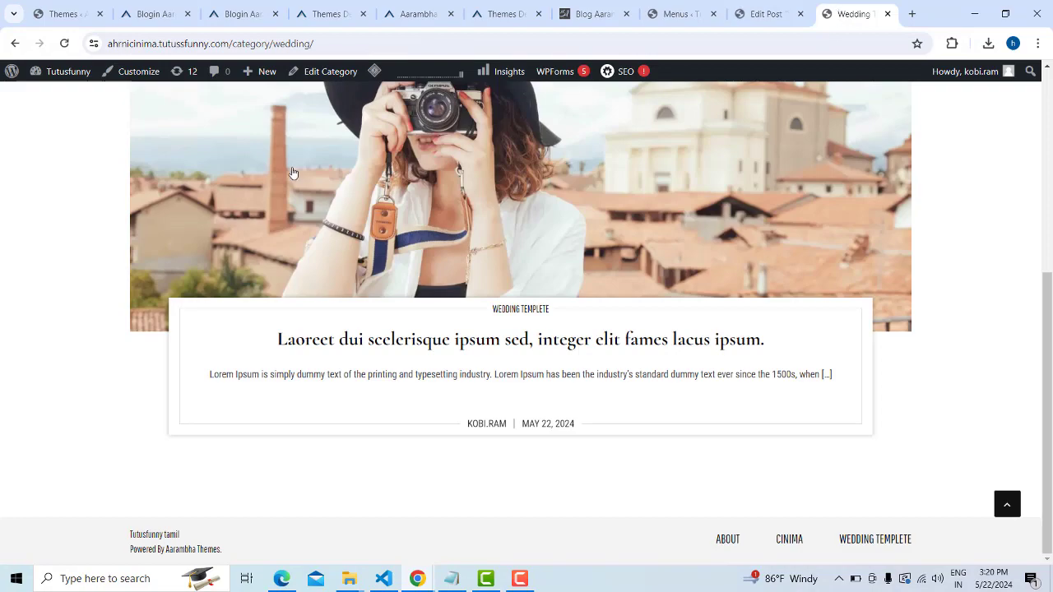
scroll(292, 173, up, 3)
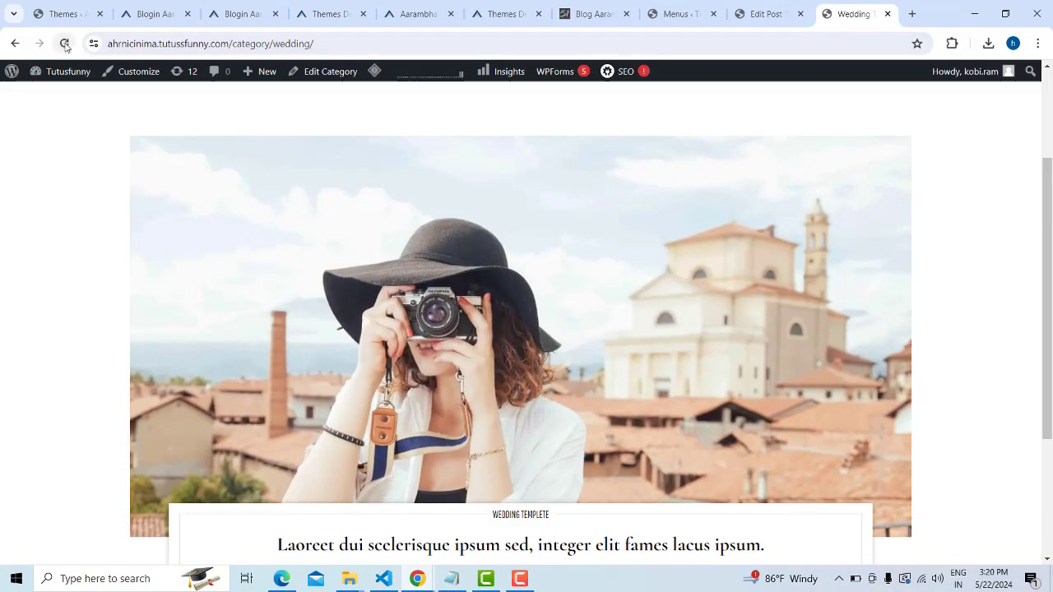
click(65, 43)
scroll(675, 242, down, 3)
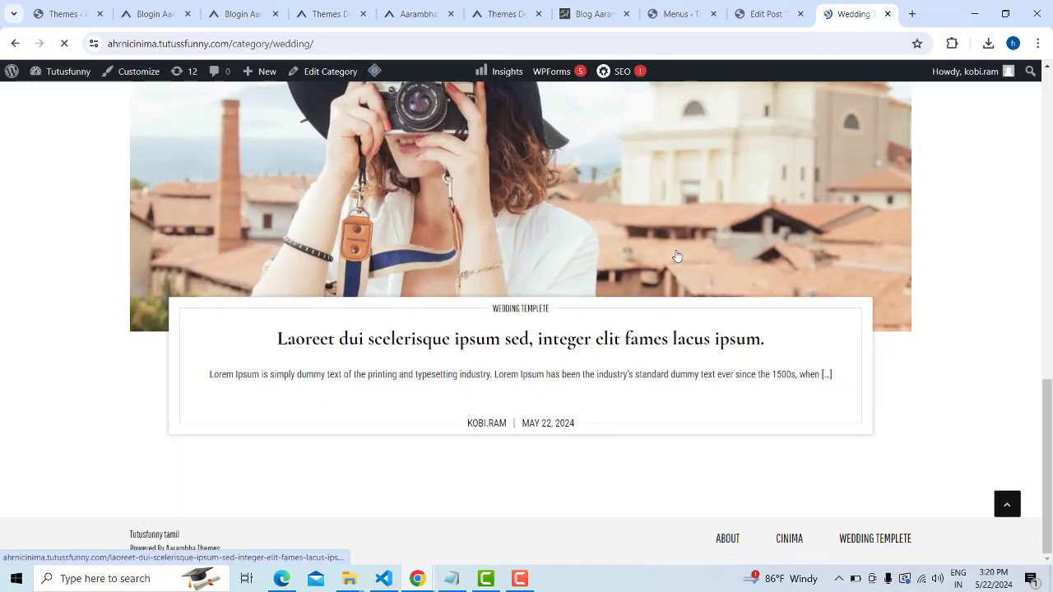
scroll(676, 257, up, 6)
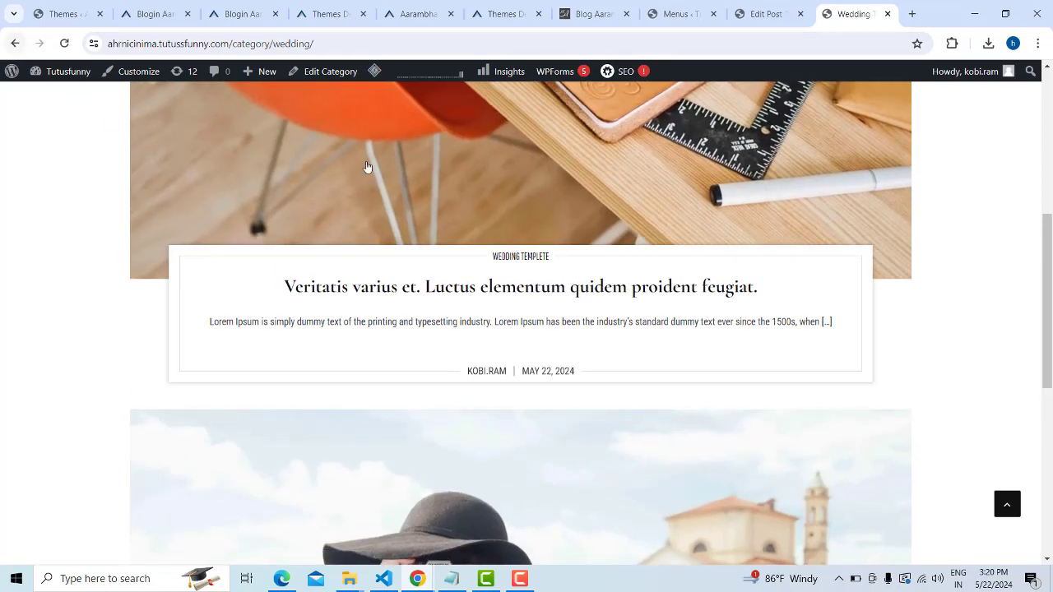
scroll(663, 294, up, 7)
scroll(569, 308, down, 5)
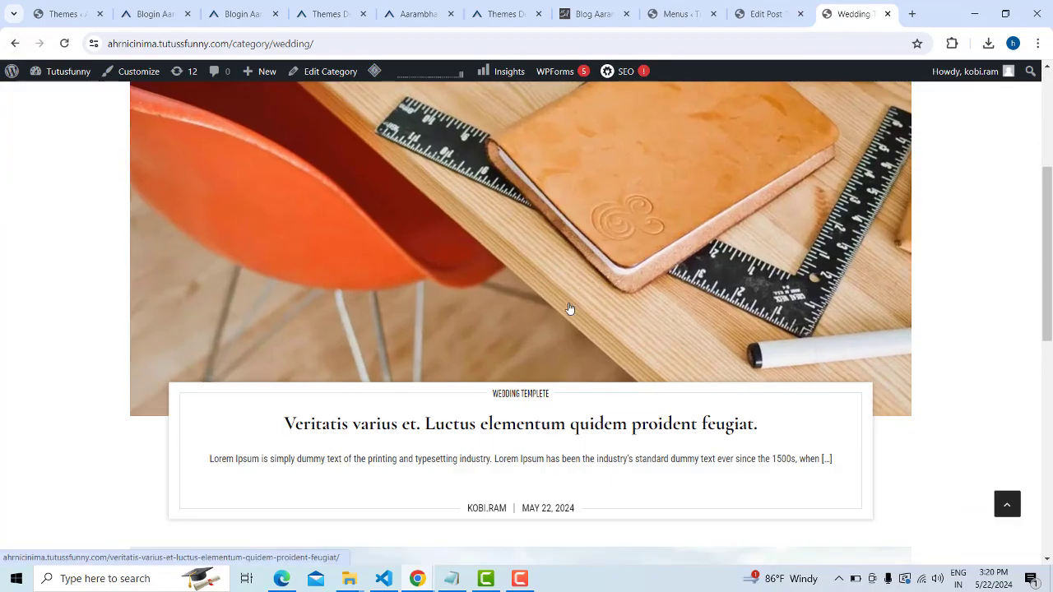
scroll(569, 309, down, 7)
scroll(477, 470, up, 9)
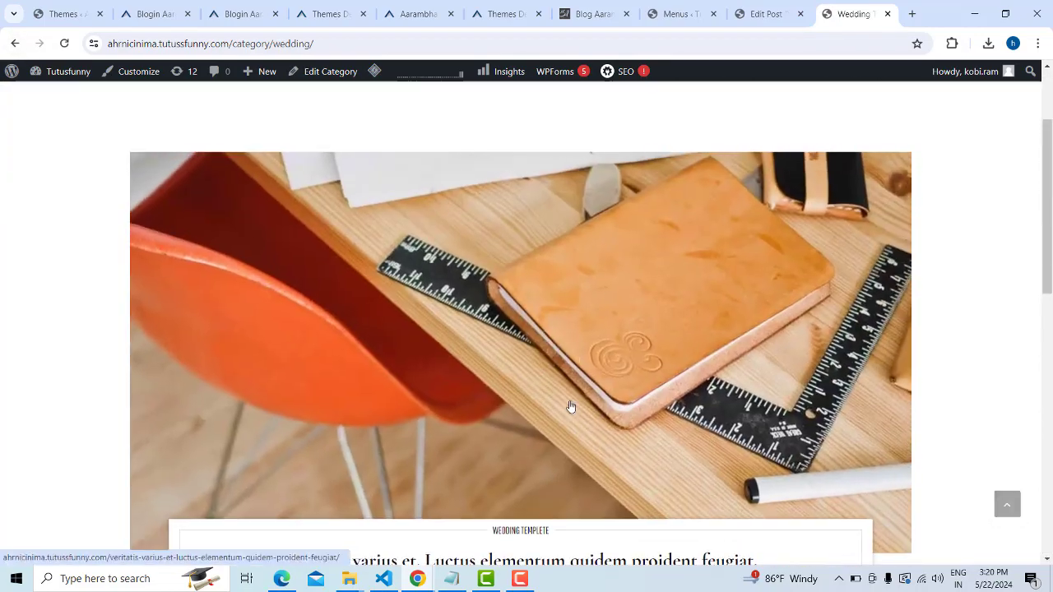
scroll(571, 406, down, 9)
scroll(564, 383, up, 4)
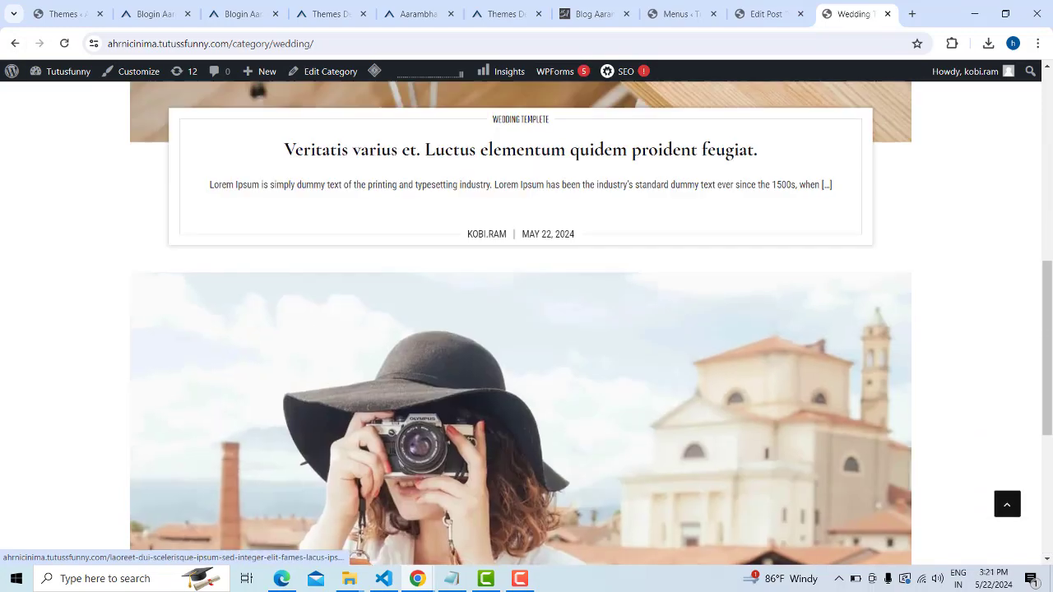
click(15, 43)
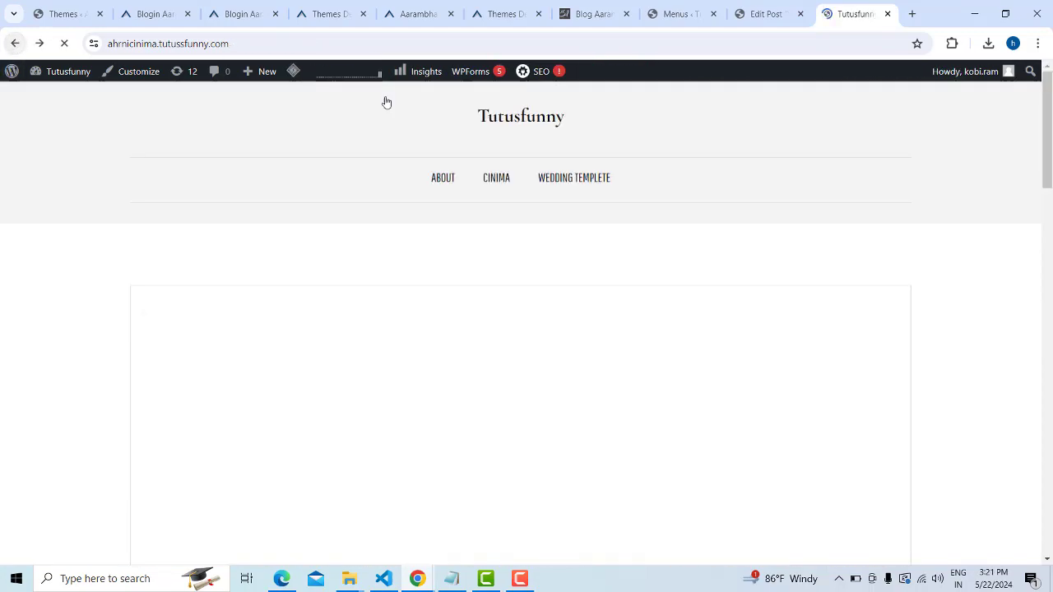
Step the homepage slider forward and back through the desk, camera-girl and Vijayakanth images
scroll(688, 230, down, 6)
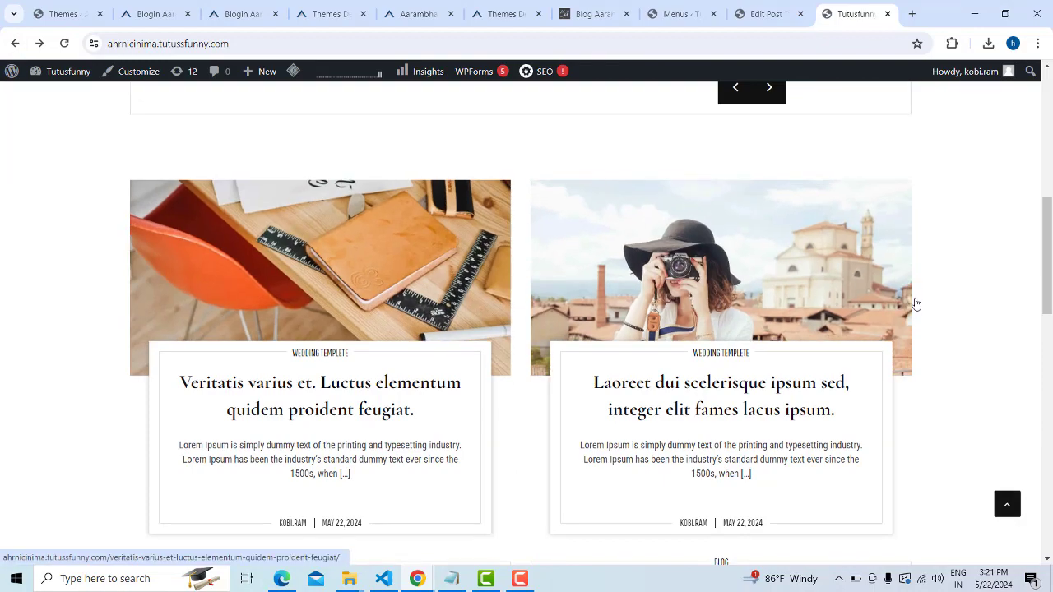
scroll(706, 349, up, 8)
scroll(706, 350, down, 3)
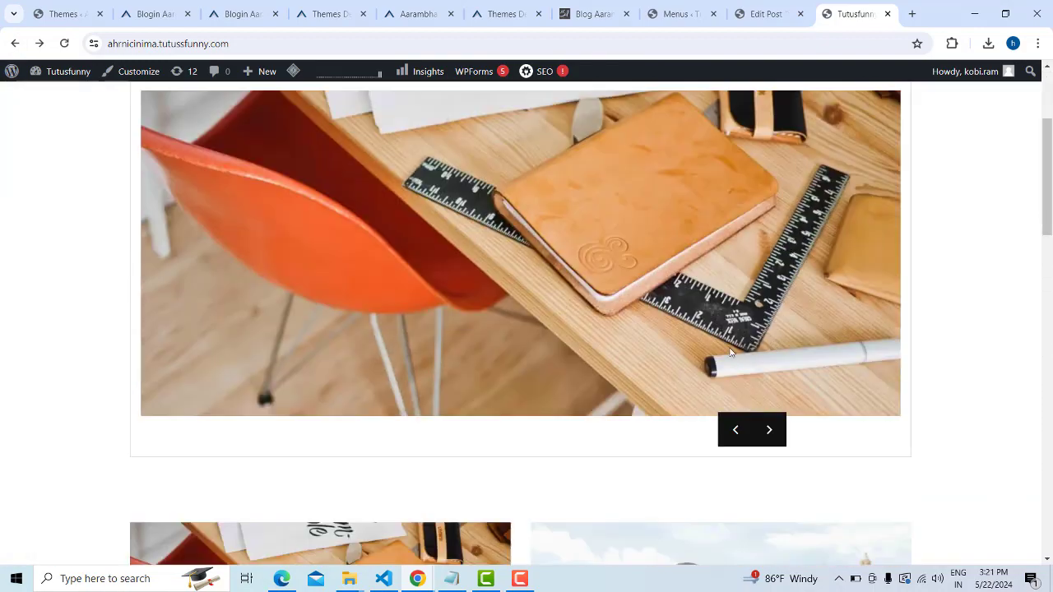
click(776, 429)
click(776, 430)
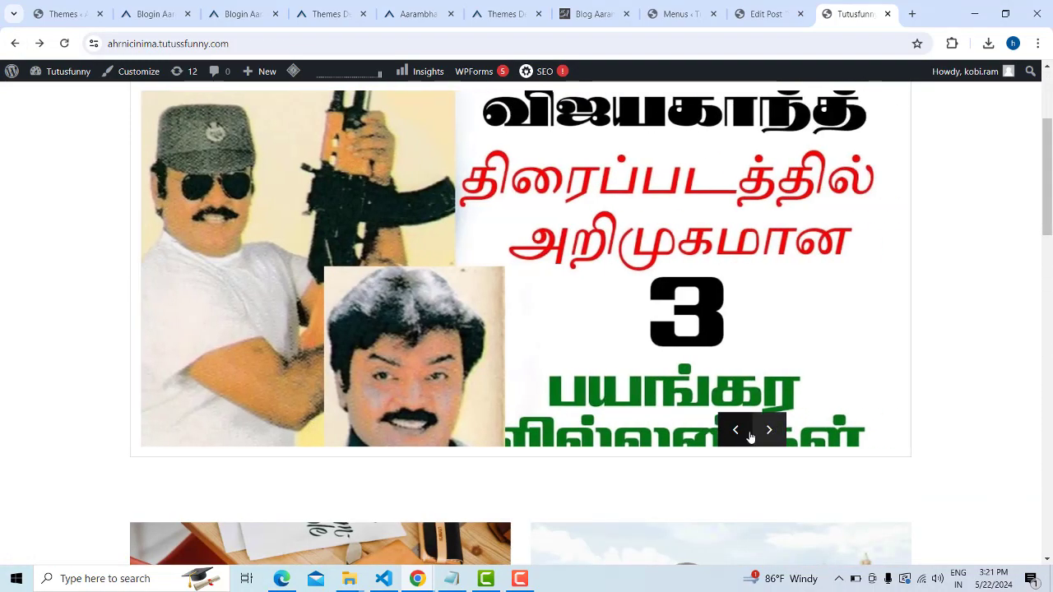
click(737, 436)
click(736, 432)
click(769, 430)
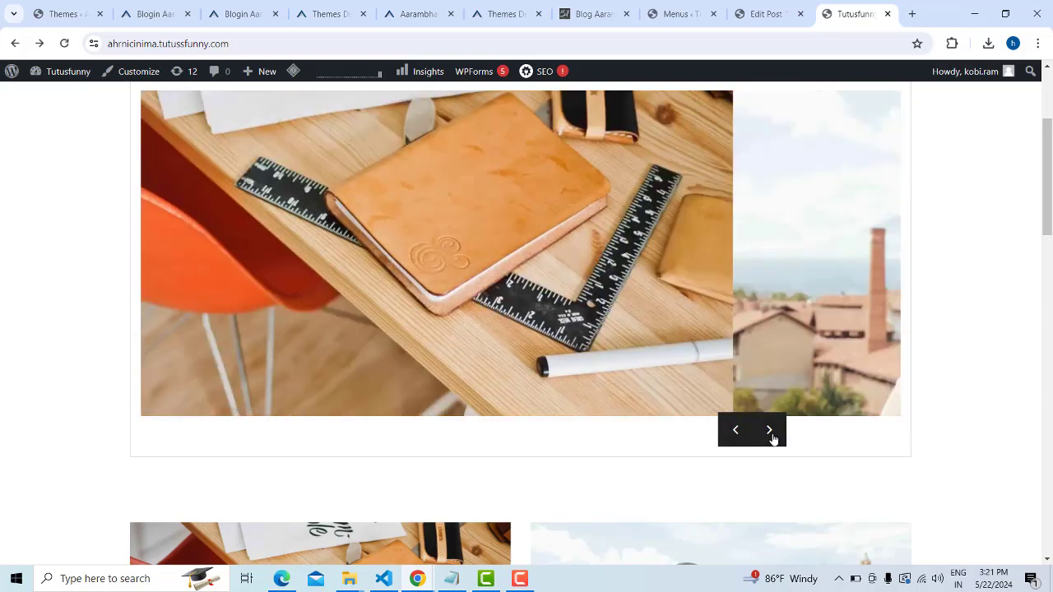
click(769, 430)
scroll(938, 376, up, 2)
scroll(938, 376, down, 6)
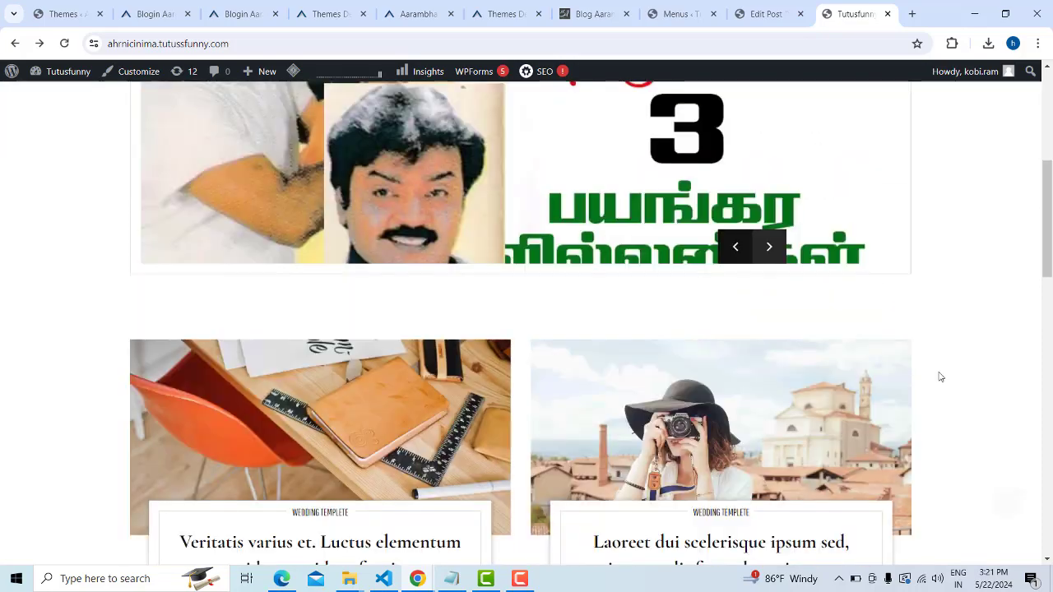
scroll(936, 313, up, 6)
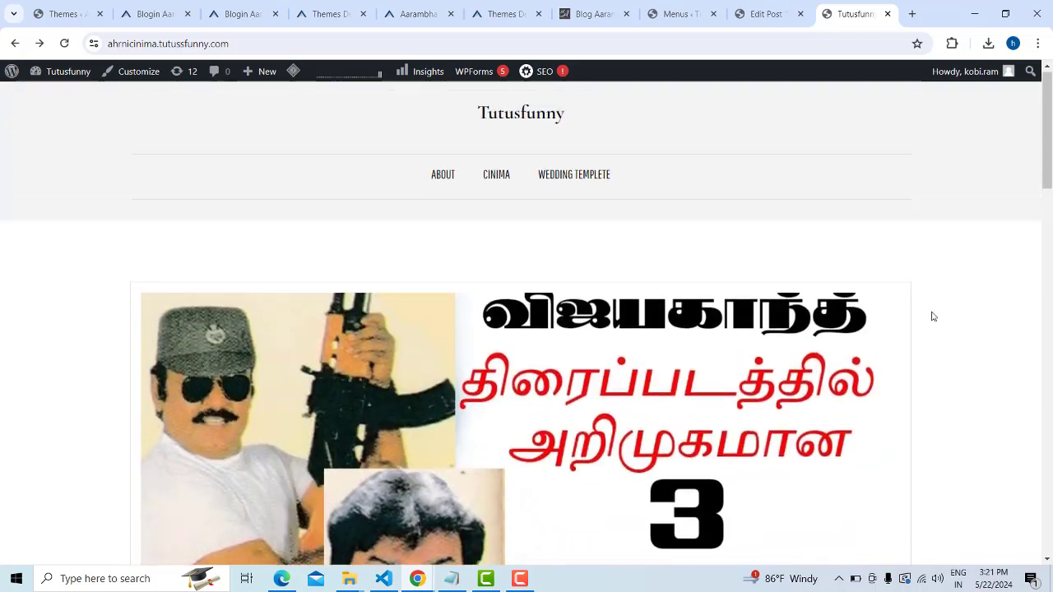
Open the Wedding Templete category page from the top menu and scroll it
click(573, 176)
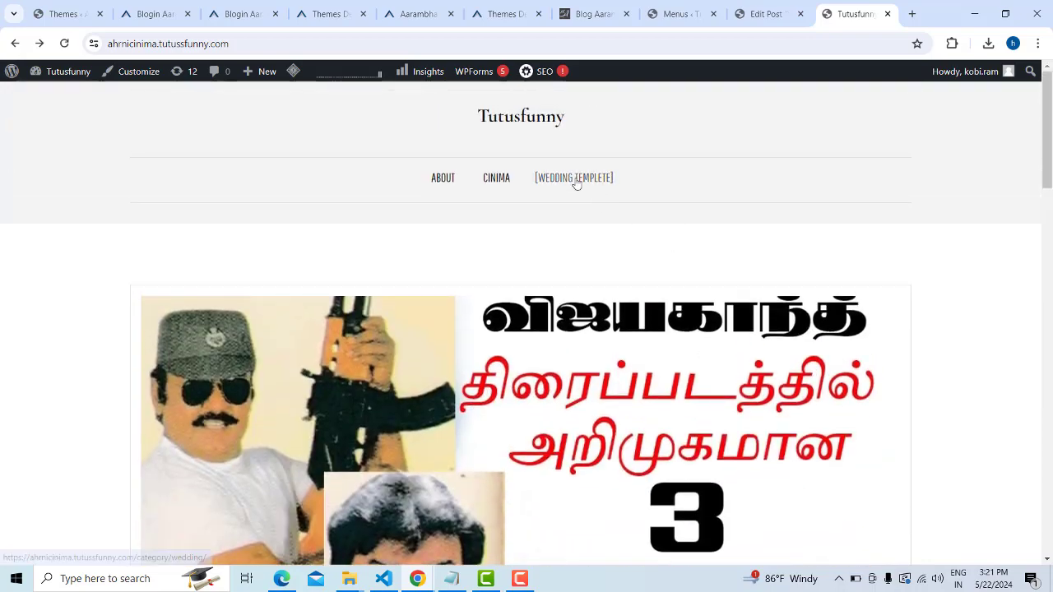
scroll(506, 350, down, 8)
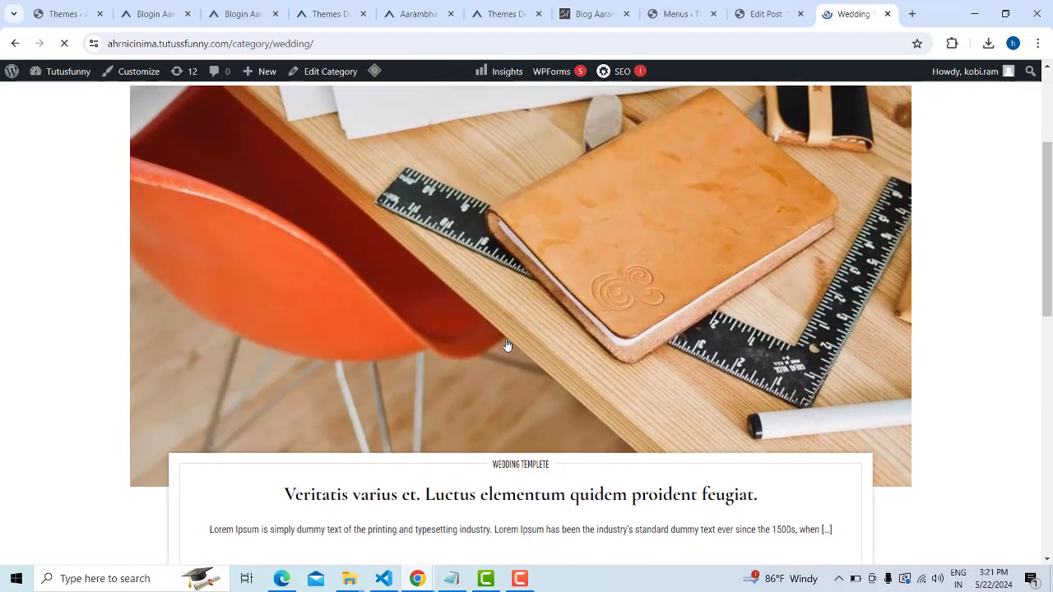
scroll(506, 350, up, 8)
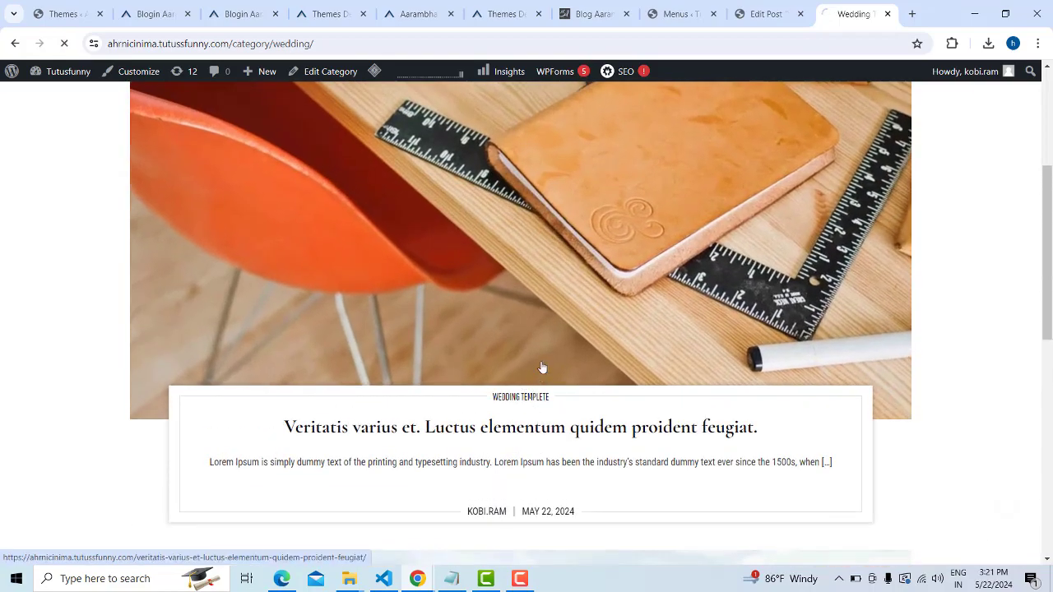
Scroll the Veritatis varius post down to its comment form and back, then return to the homepage
scroll(542, 367, down, 9)
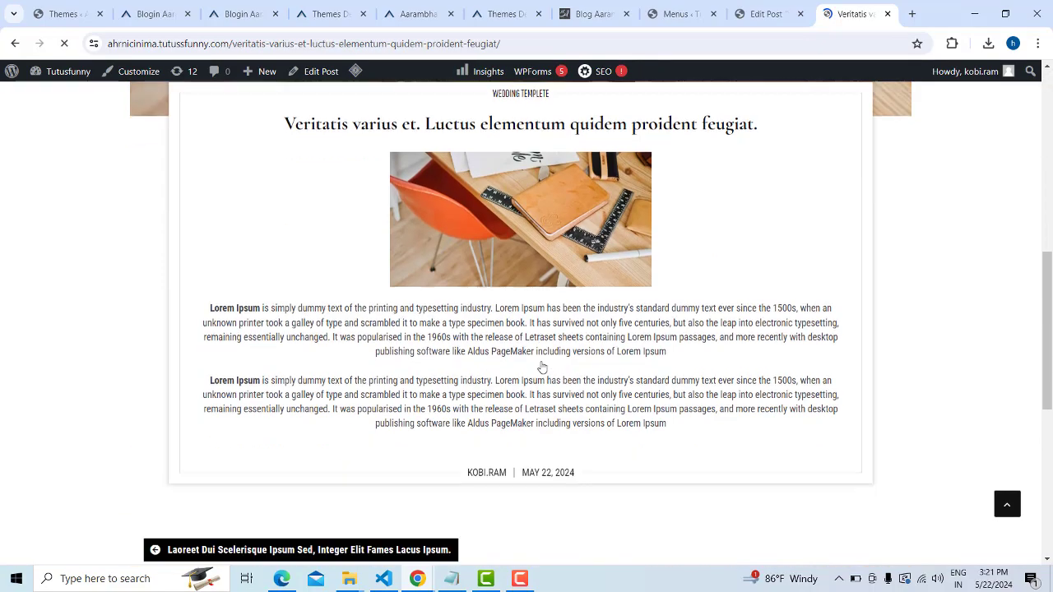
scroll(592, 345, down, 10)
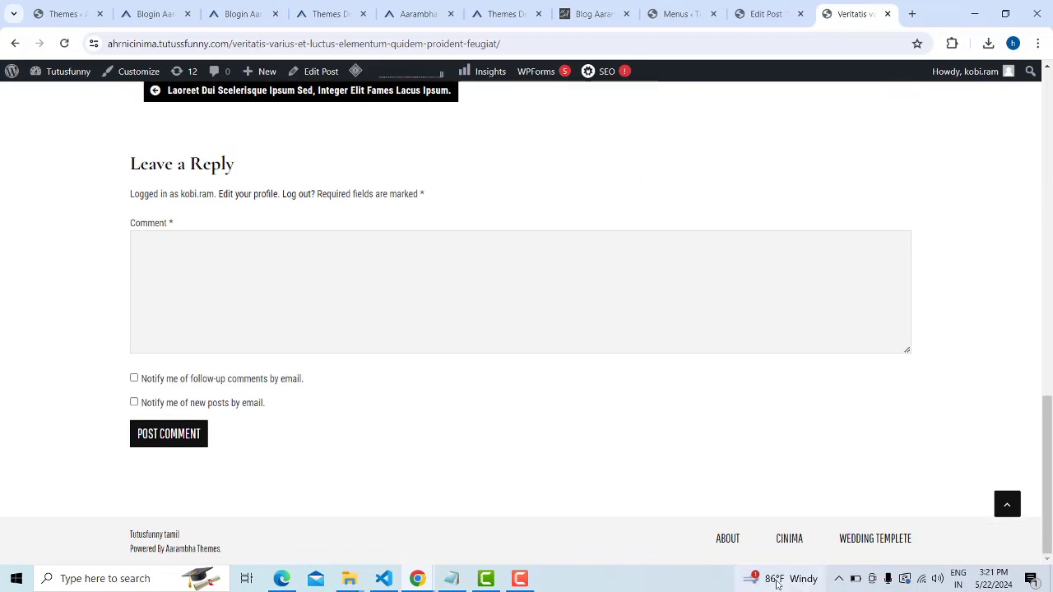
scroll(902, 469, up, 10)
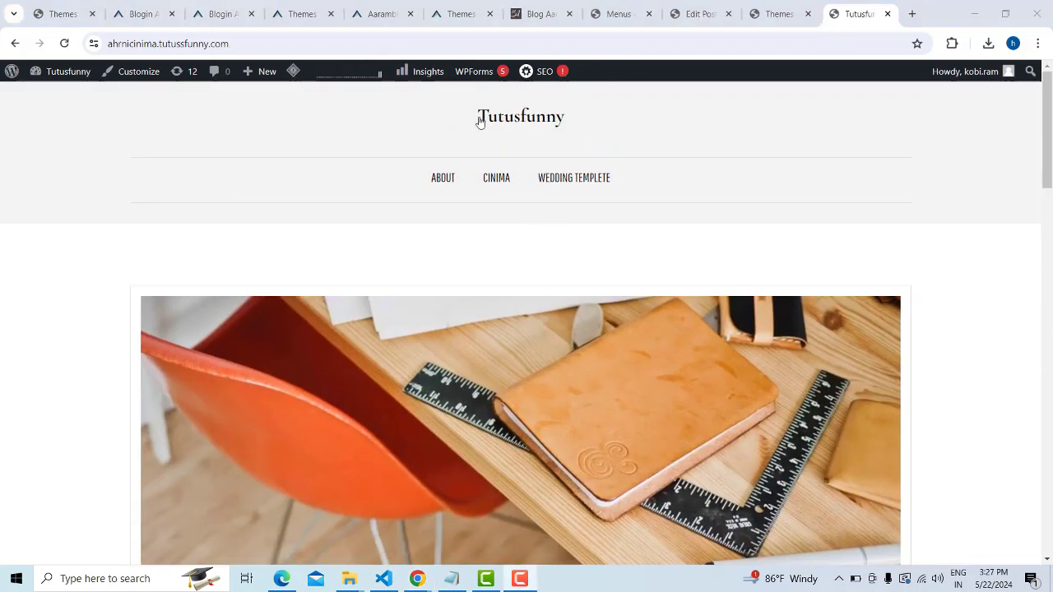
drag(480, 123, 571, 129)
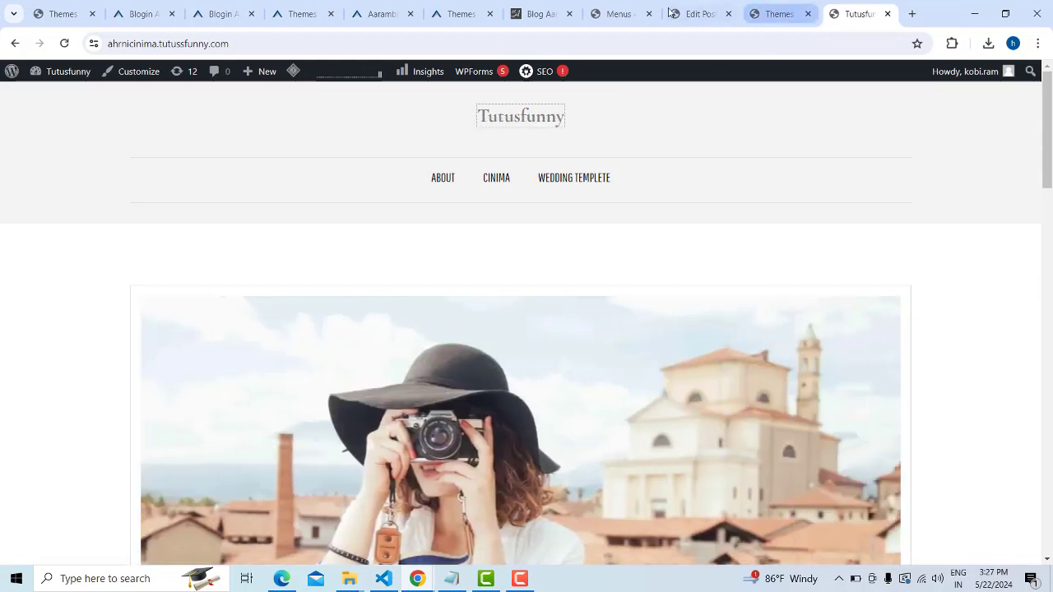
From the Edit Post admin page, open Appearance > Customize
click(698, 14)
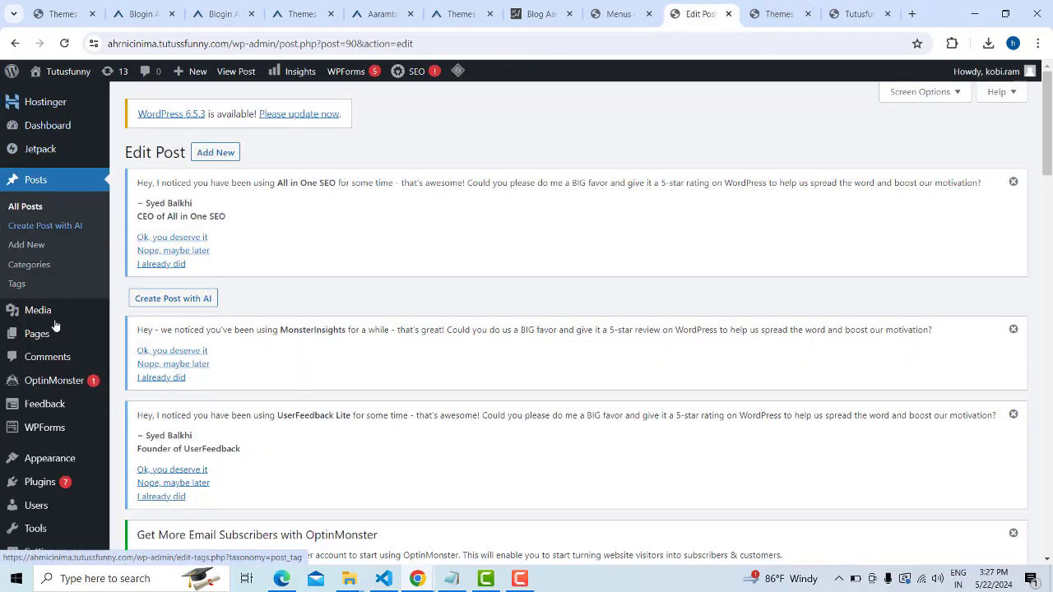
scroll(48, 325, down, 2)
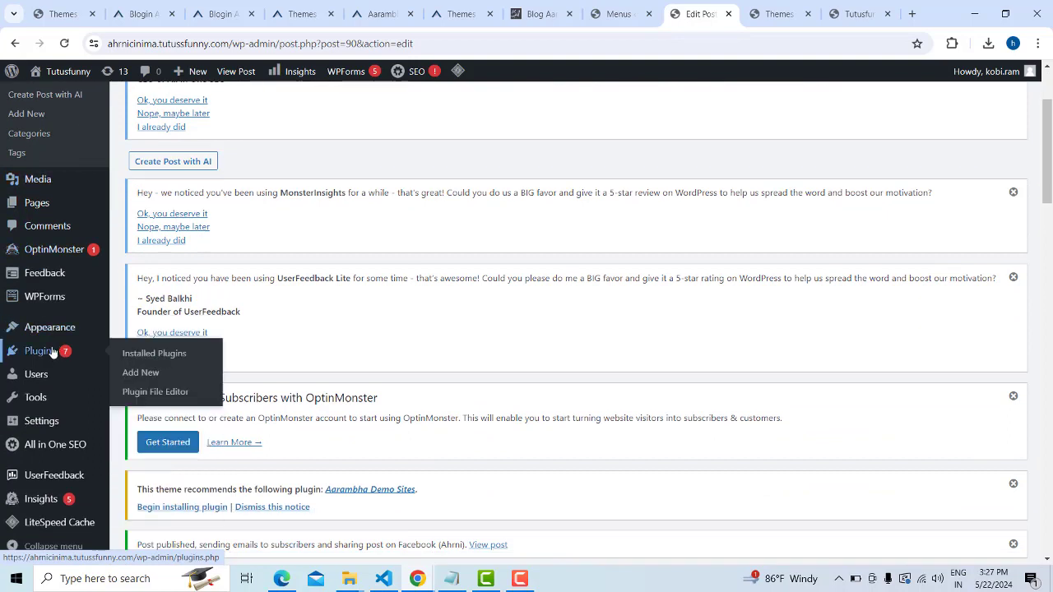
mouse_move(51, 329)
click(156, 352)
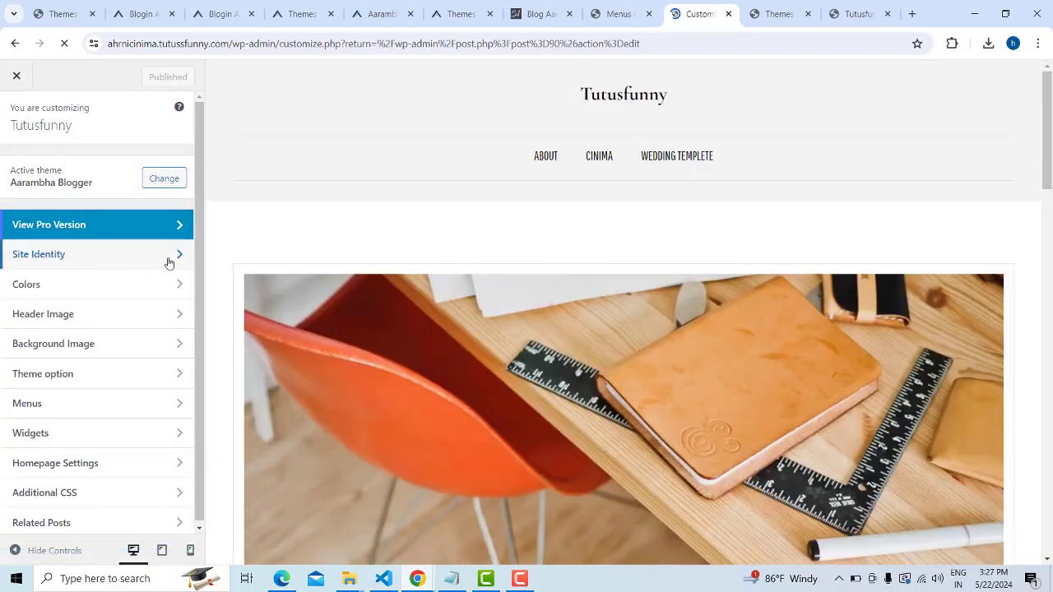
Untick Display Site Title and Tagline in the Site Identity section
click(169, 262)
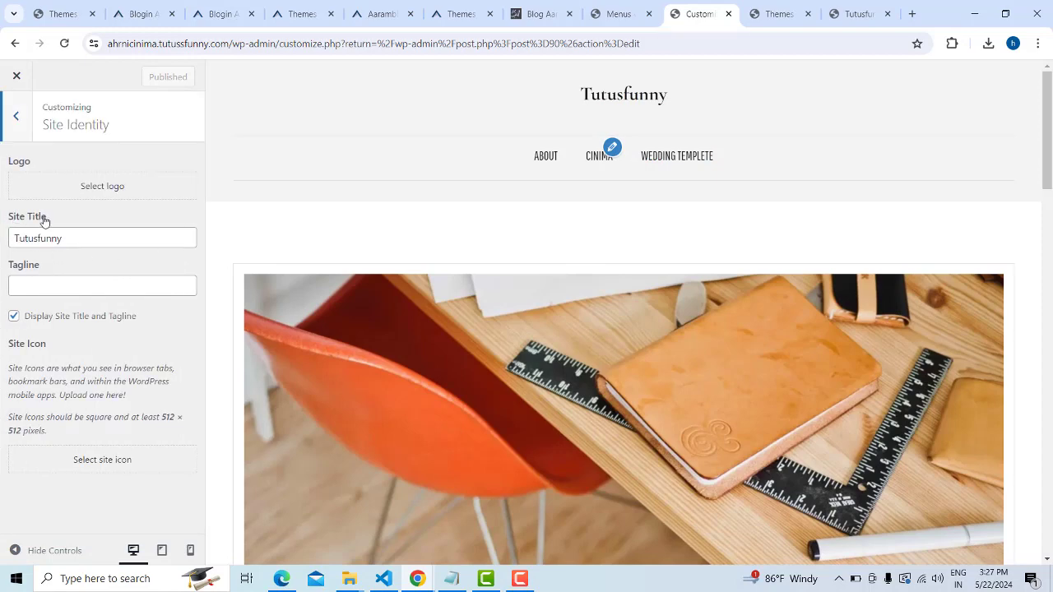
click(17, 319)
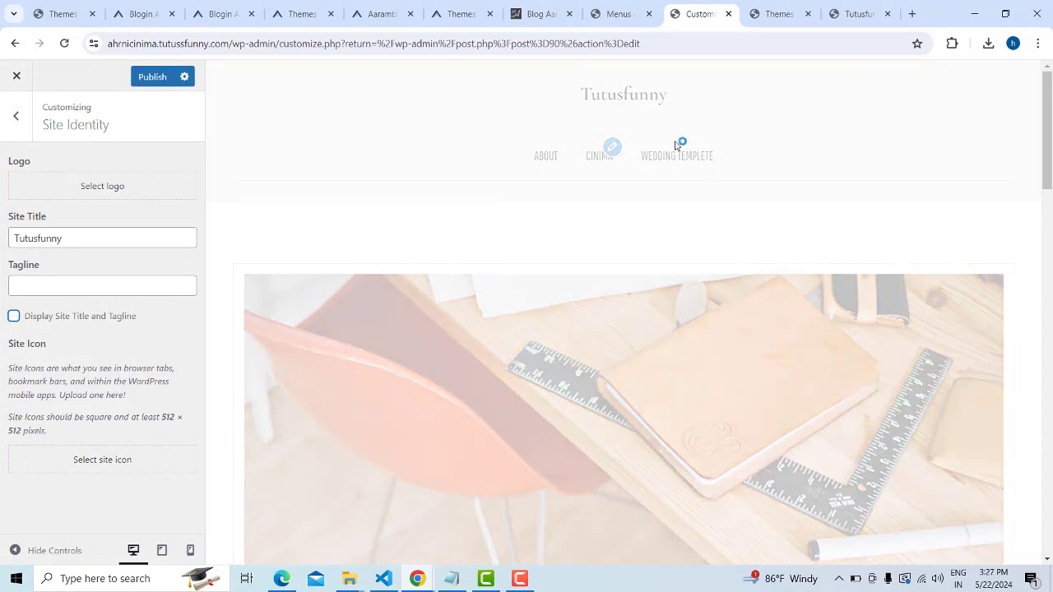